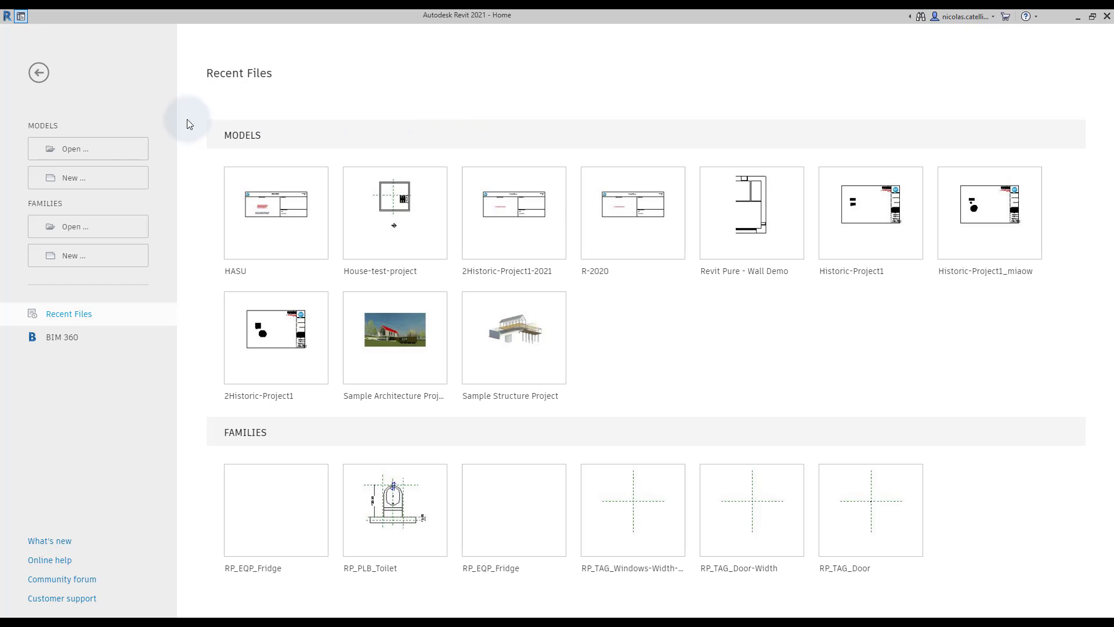
Create a new project from the Revit Pure floor plan template file.
{"action": "left_click", "coordinate": [102, 183]}
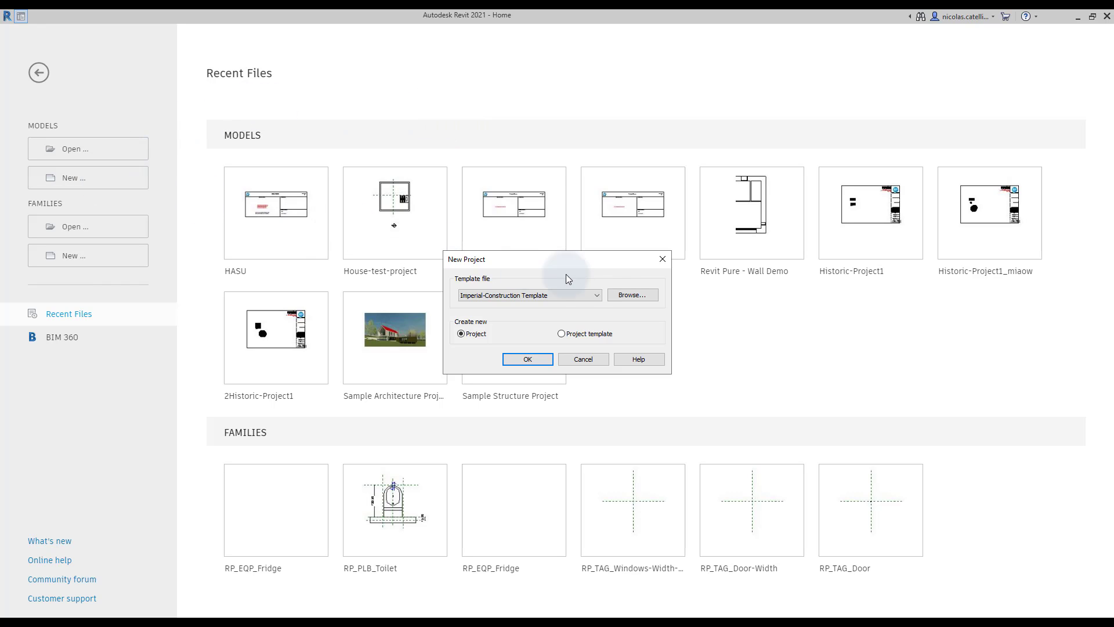
{"action": "left_click", "coordinate": [622, 296]}
{"action": "double_click", "coordinate": [475, 278]}
{"action": "left_click", "coordinate": [518, 360]}
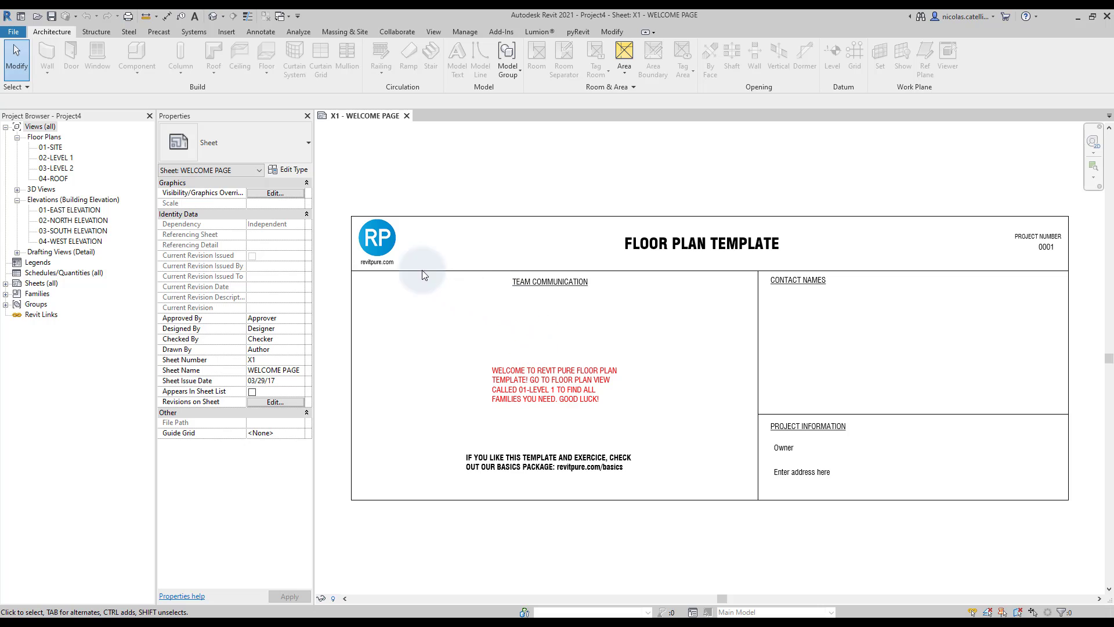
Open the 02-LEVEL 1 floor plan and look over the sample walls, doors, fixtures and furniture below the elevation markers.
{"action": "left_click", "coordinate": [49, 159]}
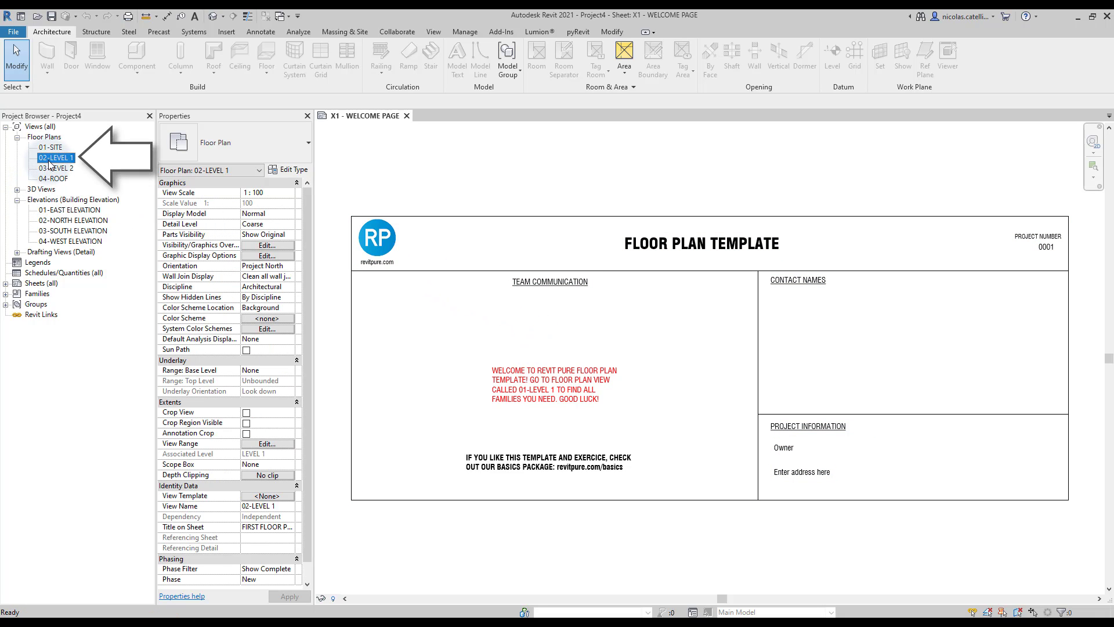
{"action": "double_click", "coordinate": [49, 161]}
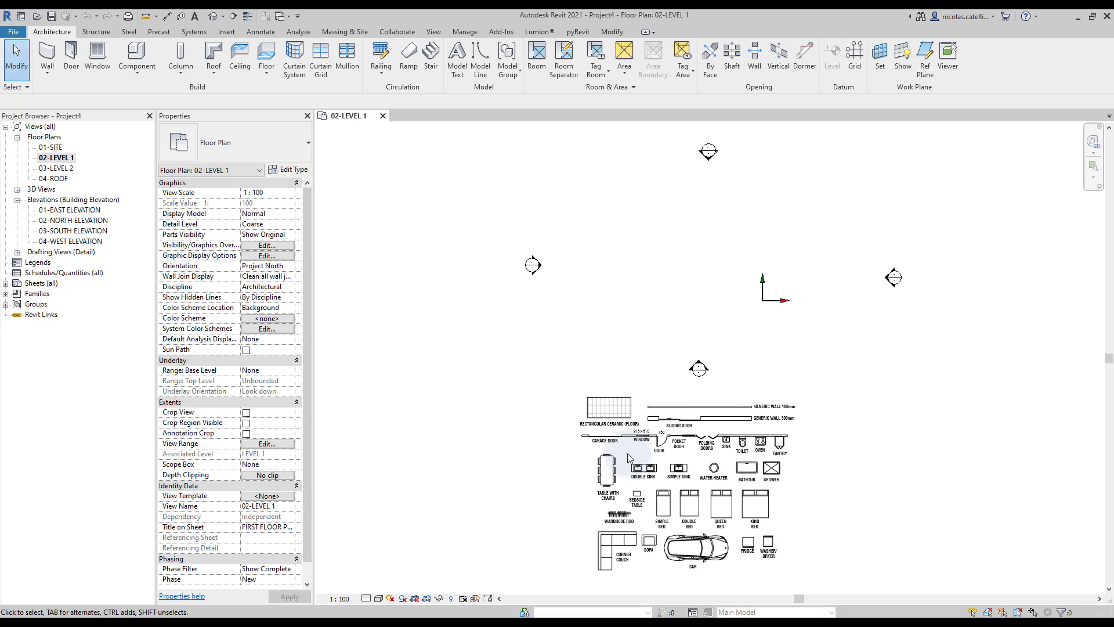
{"action": "scroll", "coordinate": [631, 453], "scroll_direction": "up", "scroll_amount": 4}
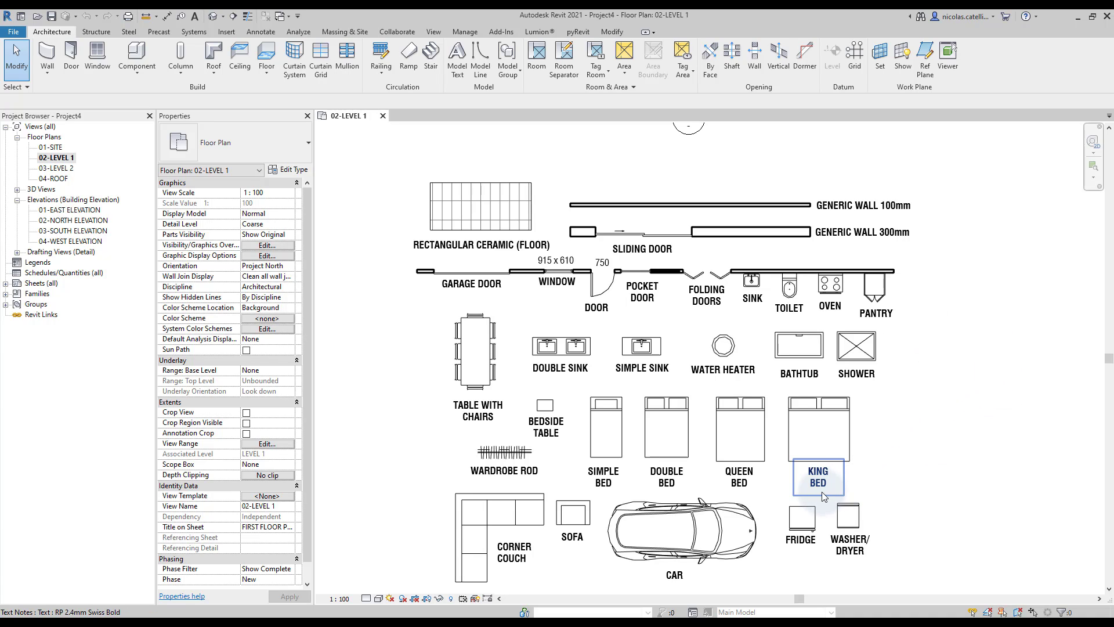
{"action": "scroll", "coordinate": [647, 438], "scroll_direction": "down", "scroll_amount": 3}
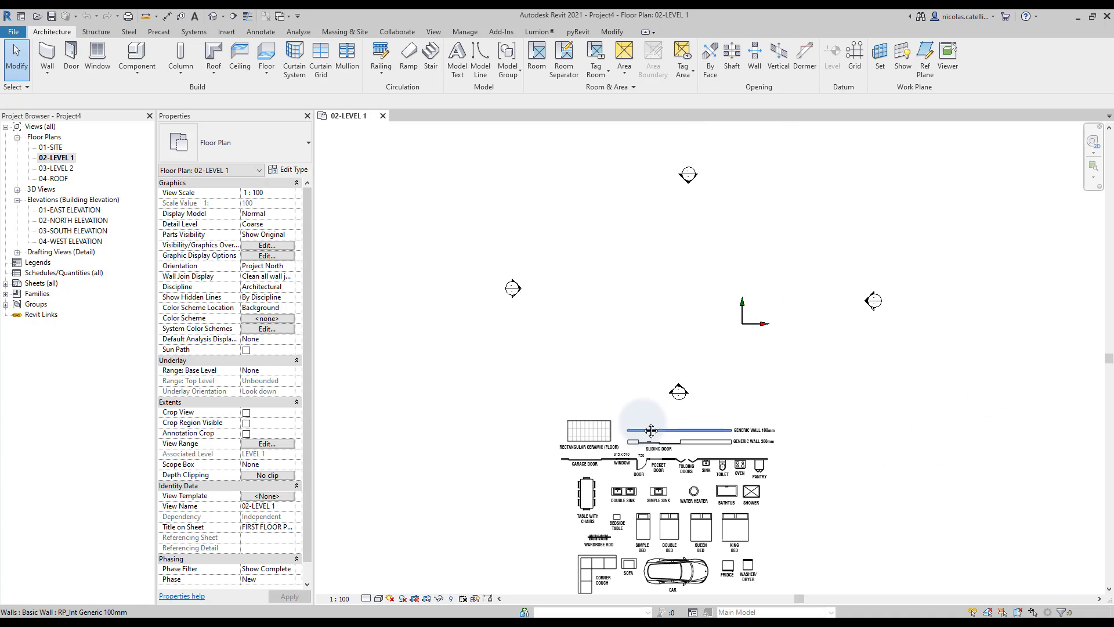
{"action": "scroll", "coordinate": [648, 438], "scroll_direction": "down", "scroll_amount": 1}
Open the 03-SOUTH ELEVATION view and set the elevation of LEVEL 2 to 3300.
{"action": "left_click", "coordinate": [63, 232]}
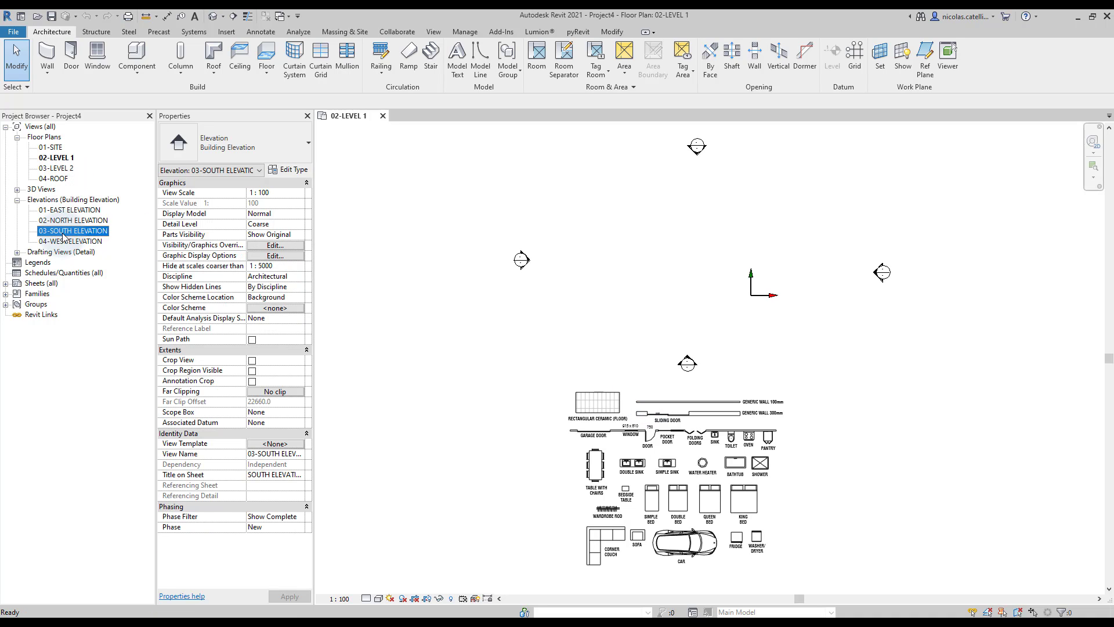
{"action": "double_click", "coordinate": [64, 232]}
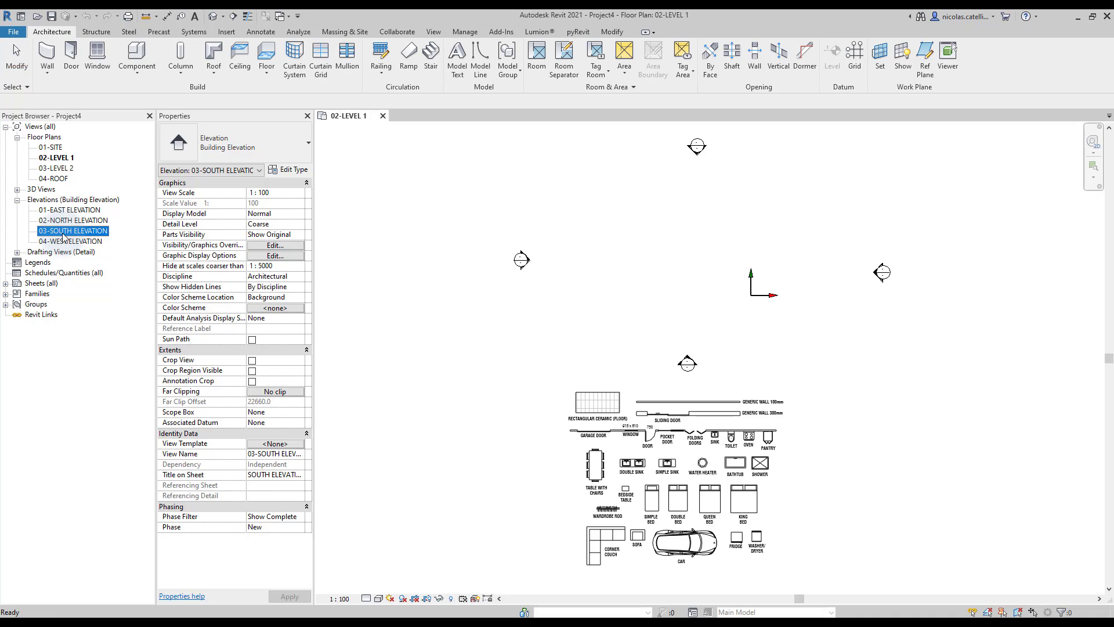
{"action": "left_click", "coordinate": [709, 380]}
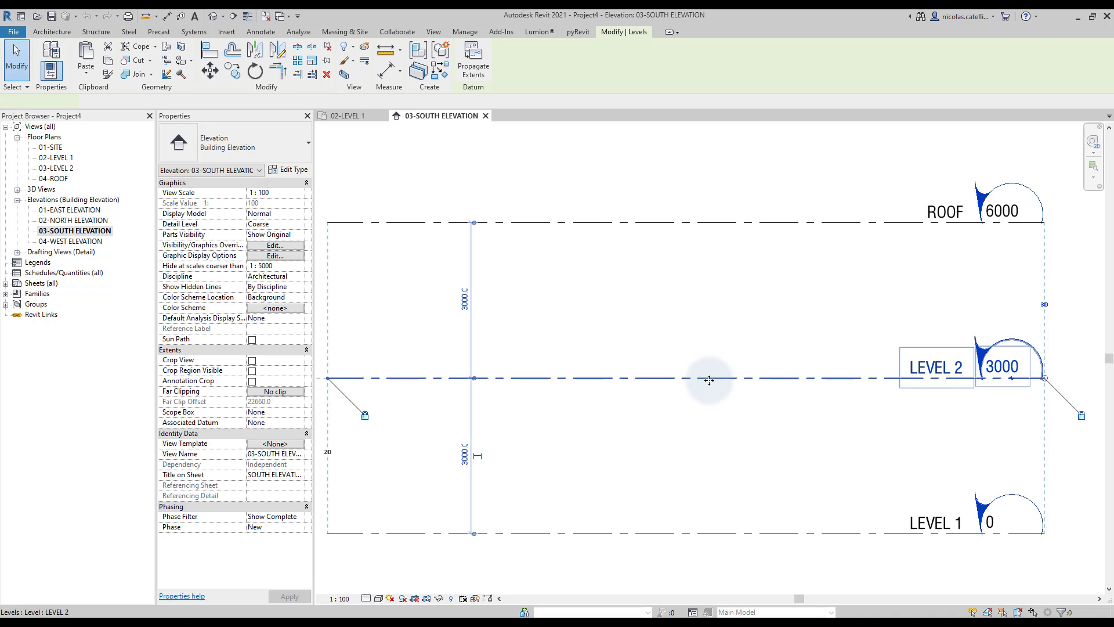
{"action": "left_click", "coordinate": [998, 366]}
{"action": "type", "text": "3300"}
{"action": "left_click", "coordinate": [1089, 347]}
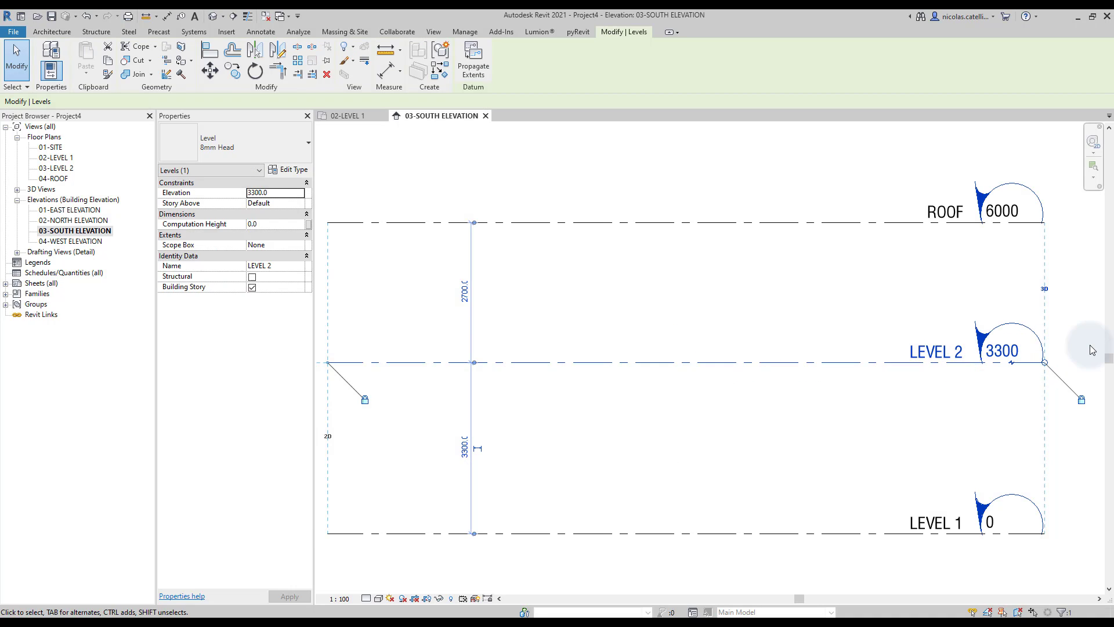
Undo the LEVEL 2 elevation change and return to the 02-LEVEL 1 floor plan.
{"action": "left_click", "coordinate": [795, 283]}
{"action": "key", "text": "ctrl+z"}
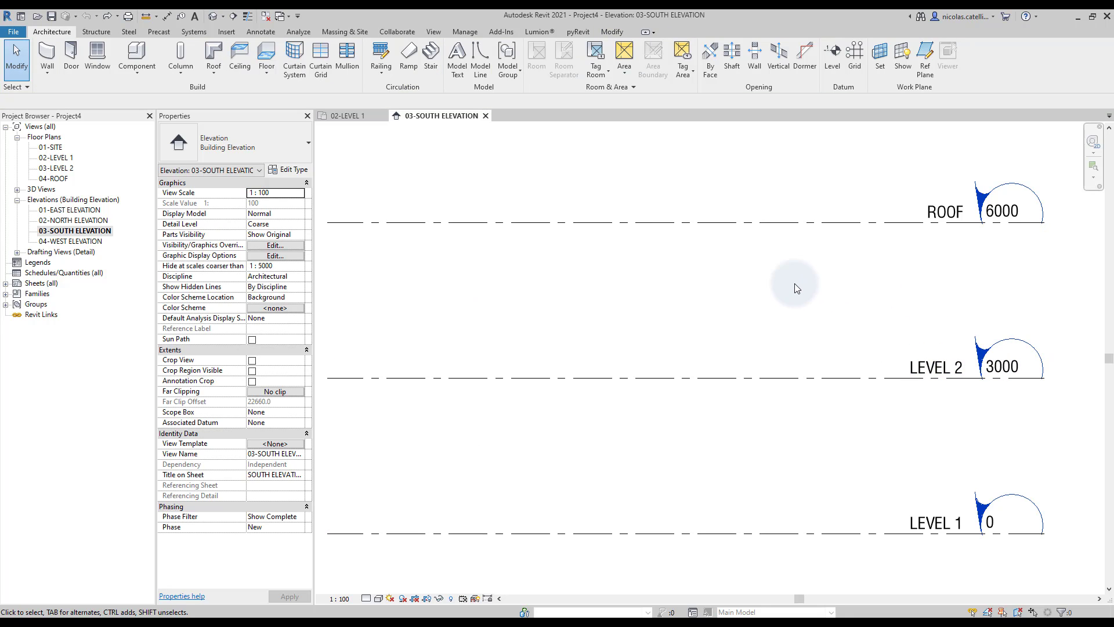
{"action": "double_click", "coordinate": [57, 158]}
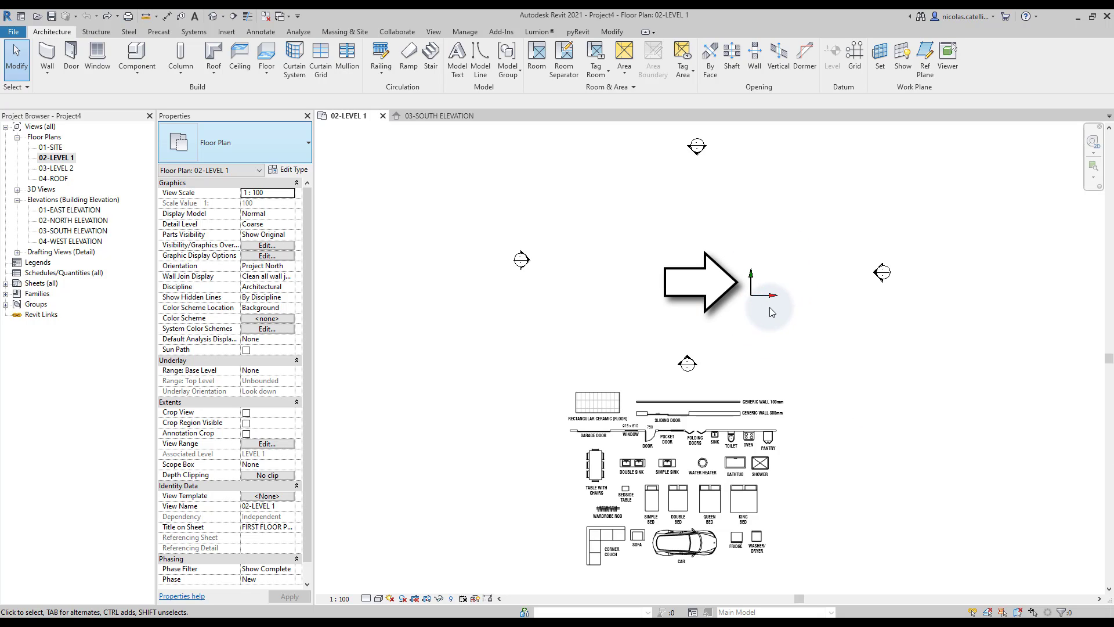
Check the Internal Origin visibility under the Site model category in the floor plan's Visibility/Graphic Overrides.
{"action": "key", "text": "v"}
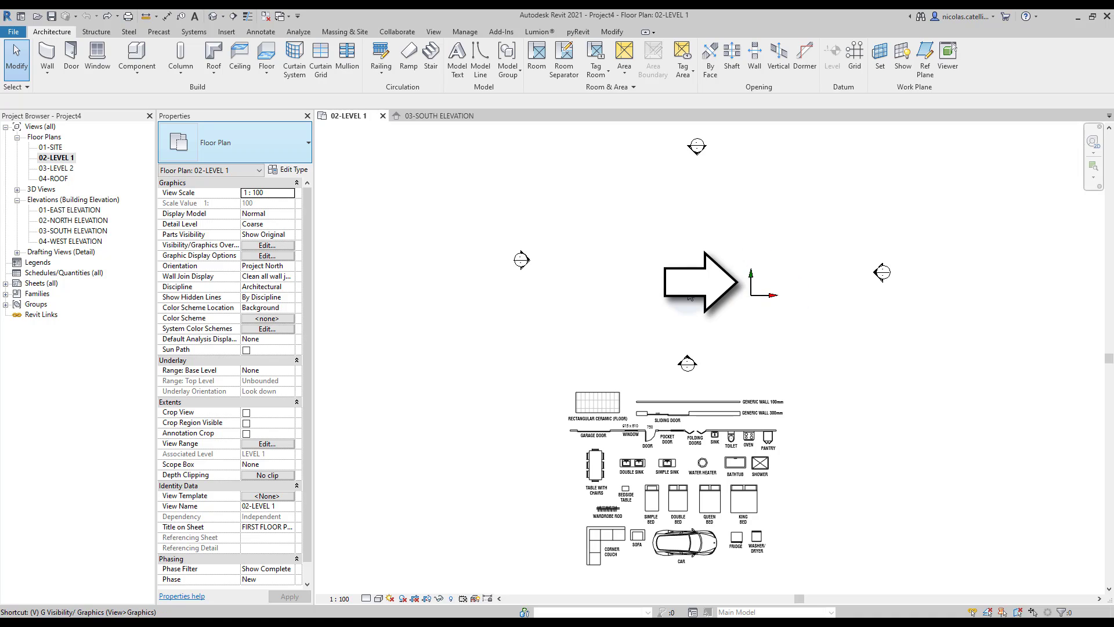
{"action": "left_click", "coordinate": [433, 32]}
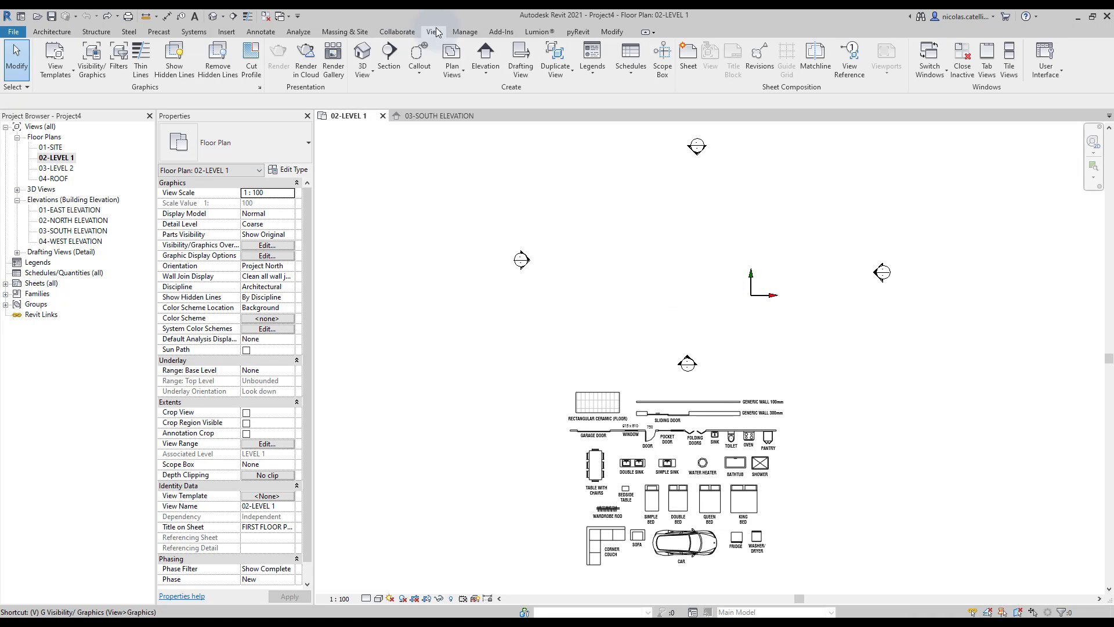
{"action": "left_click", "coordinate": [93, 58]}
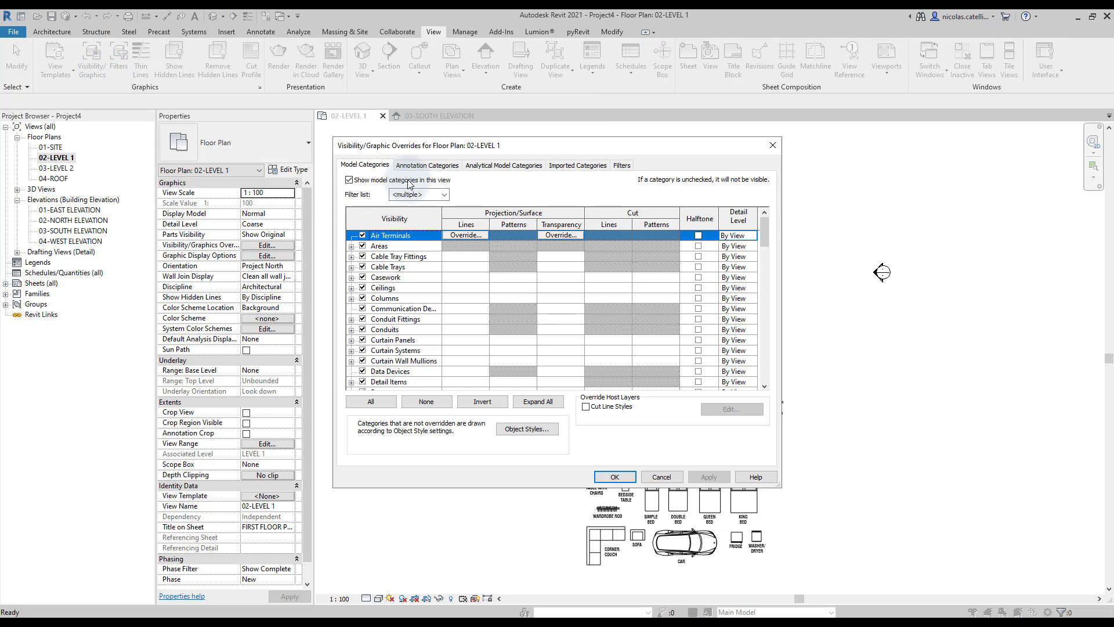
{"action": "scroll", "coordinate": [386, 325], "scroll_direction": "down", "scroll_amount": 15}
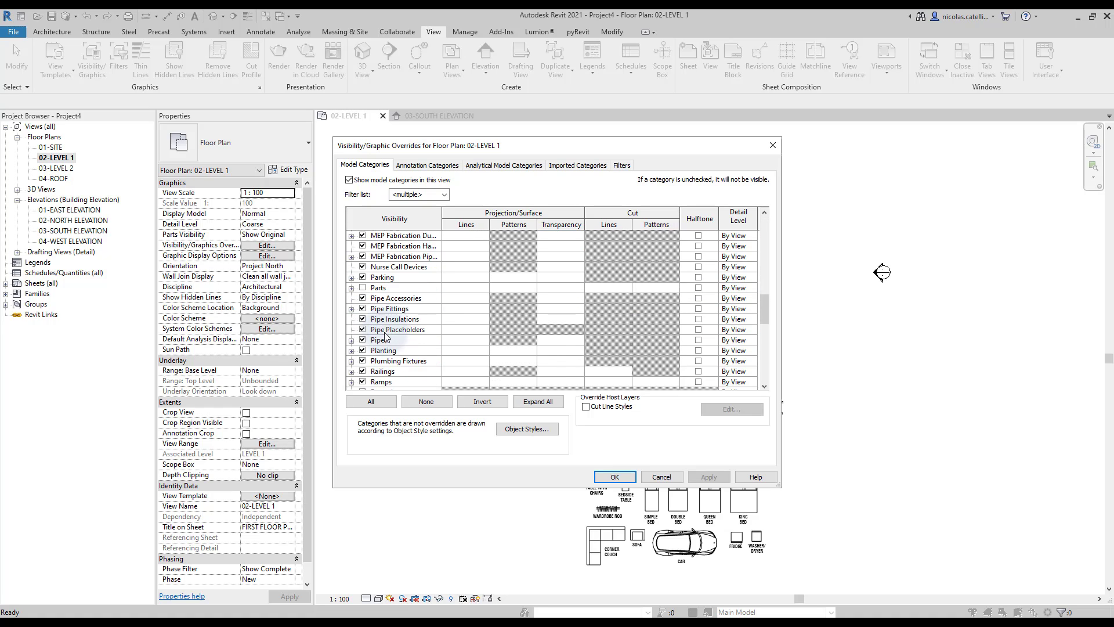
{"action": "scroll", "coordinate": [384, 341], "scroll_direction": "down", "scroll_amount": 2}
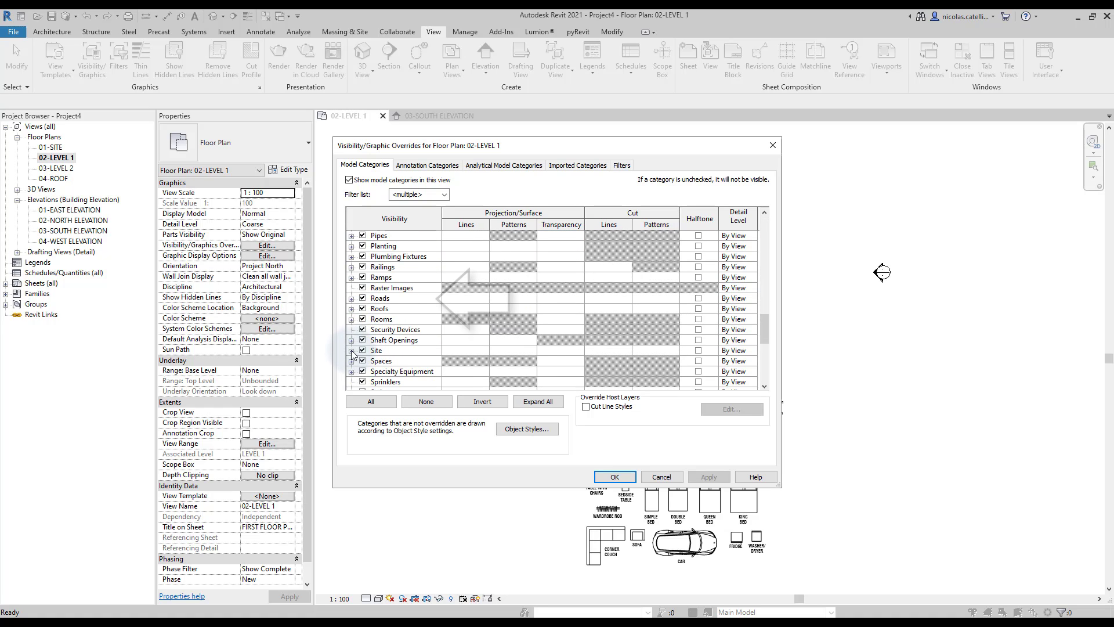
{"action": "left_click", "coordinate": [351, 350]}
{"action": "scroll", "coordinate": [363, 347], "scroll_direction": "down", "scroll_amount": 1}
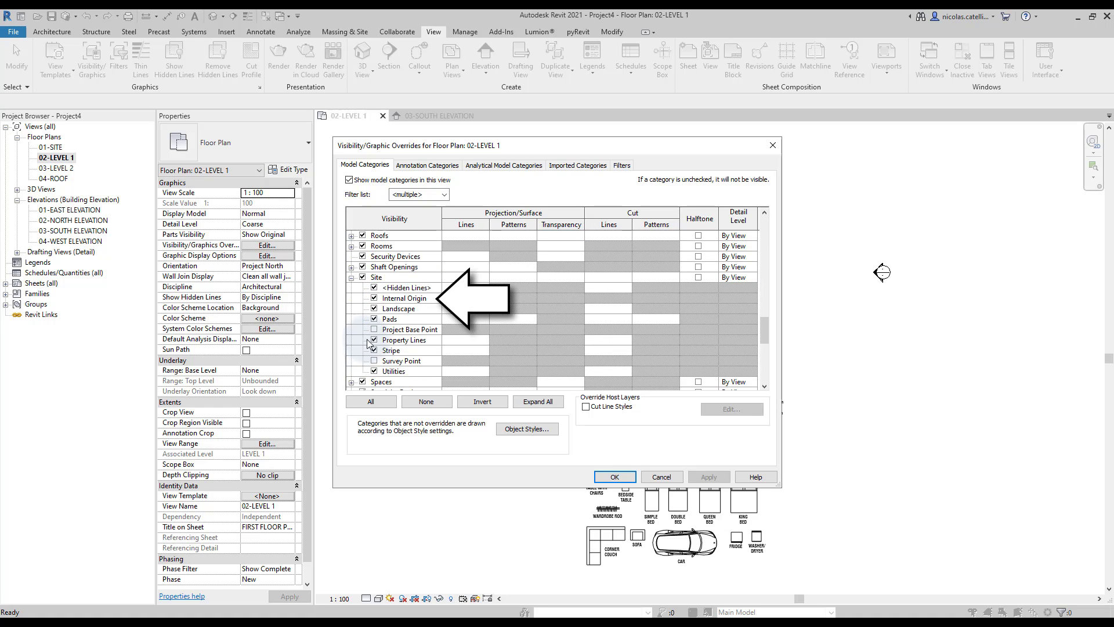
{"action": "left_click", "coordinate": [375, 298]}
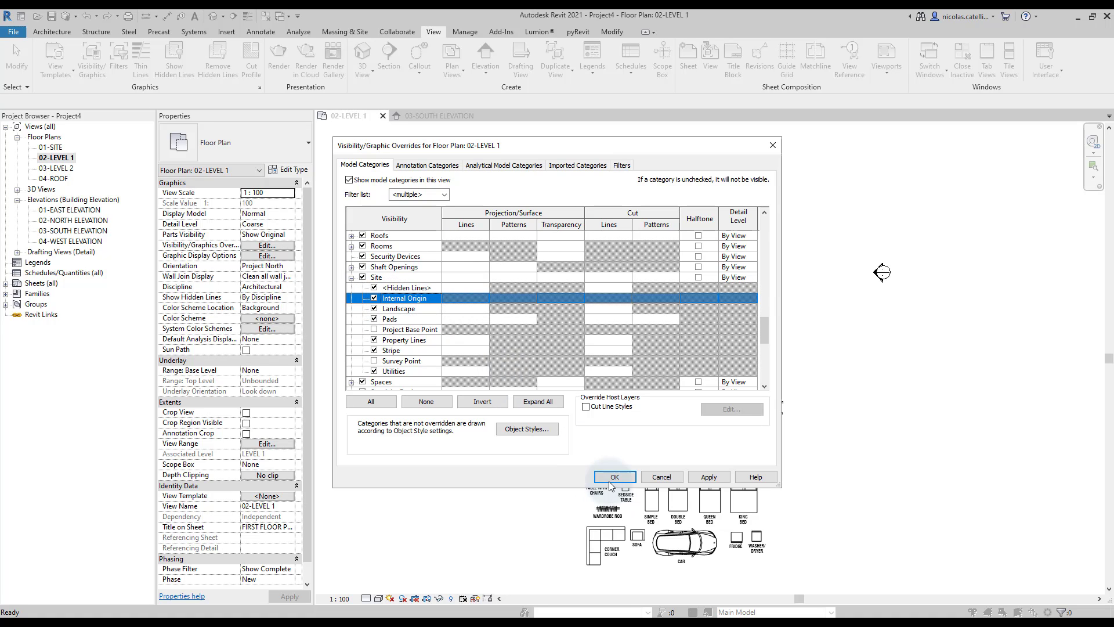
{"action": "left_click", "coordinate": [615, 476]}
Start the Wall tool with the RP_Ext Generic 300mm type and its top constraint up to LEVEL 2.
{"action": "scroll", "coordinate": [772, 338], "scroll_direction": "up", "scroll_amount": 4}
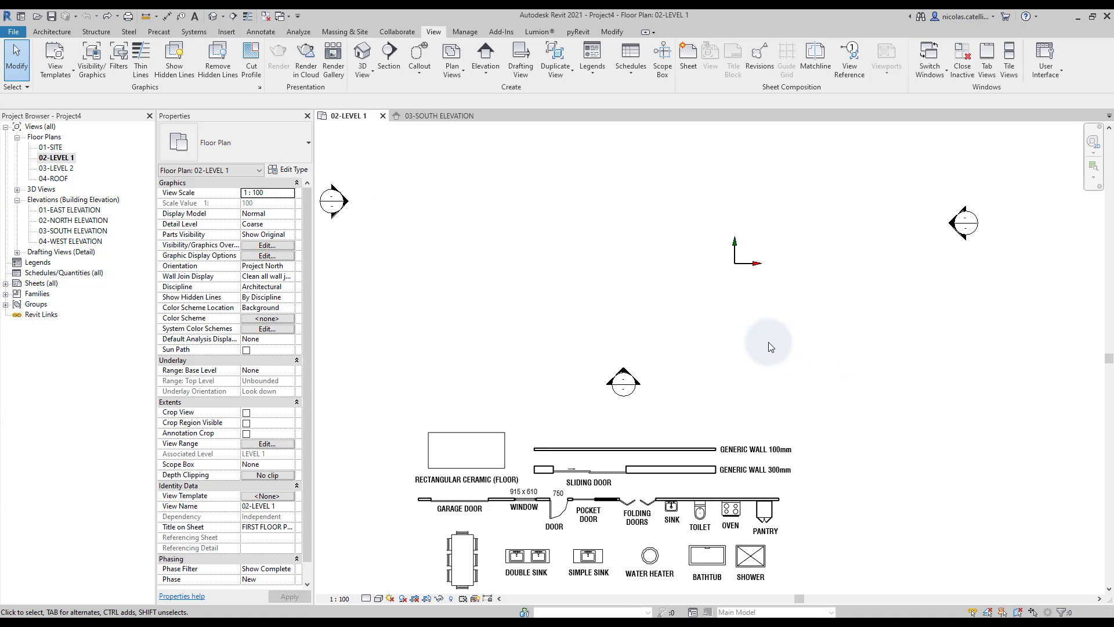
{"action": "left_click", "coordinate": [52, 31]}
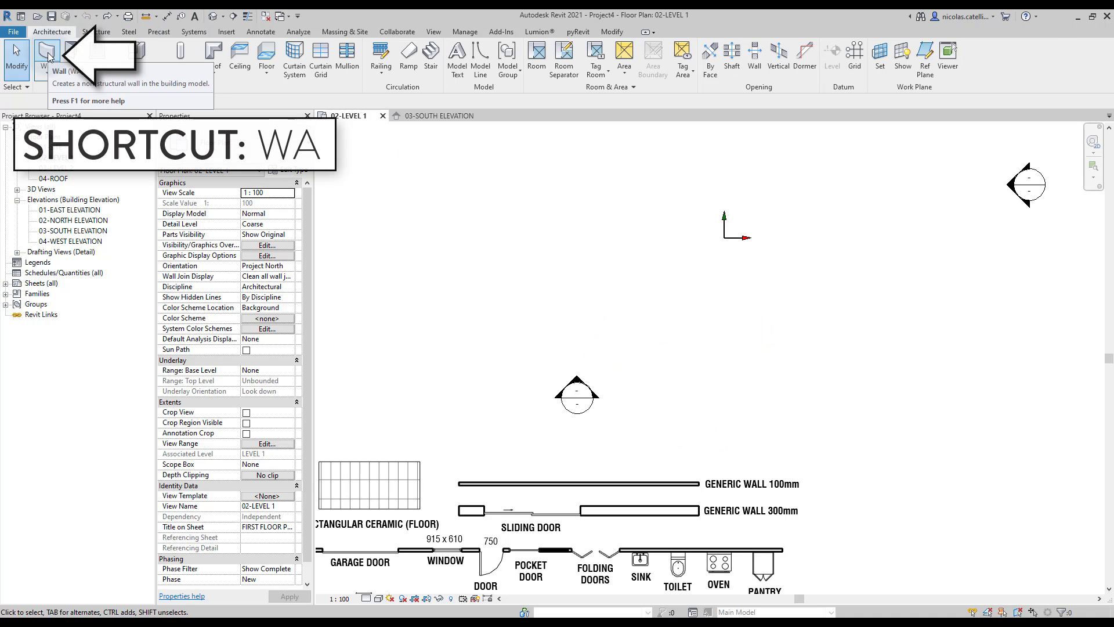
{"action": "left_click", "coordinate": [48, 57]}
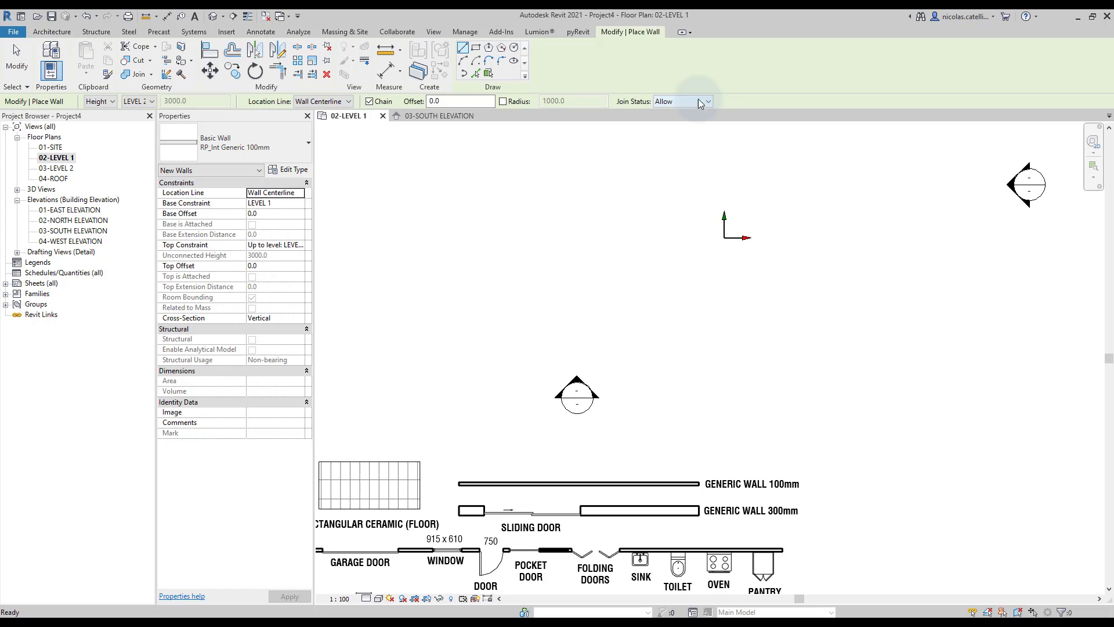
{"action": "middle_click_drag", "start_coordinate": [748, 172], "coordinate": [749, 308]}
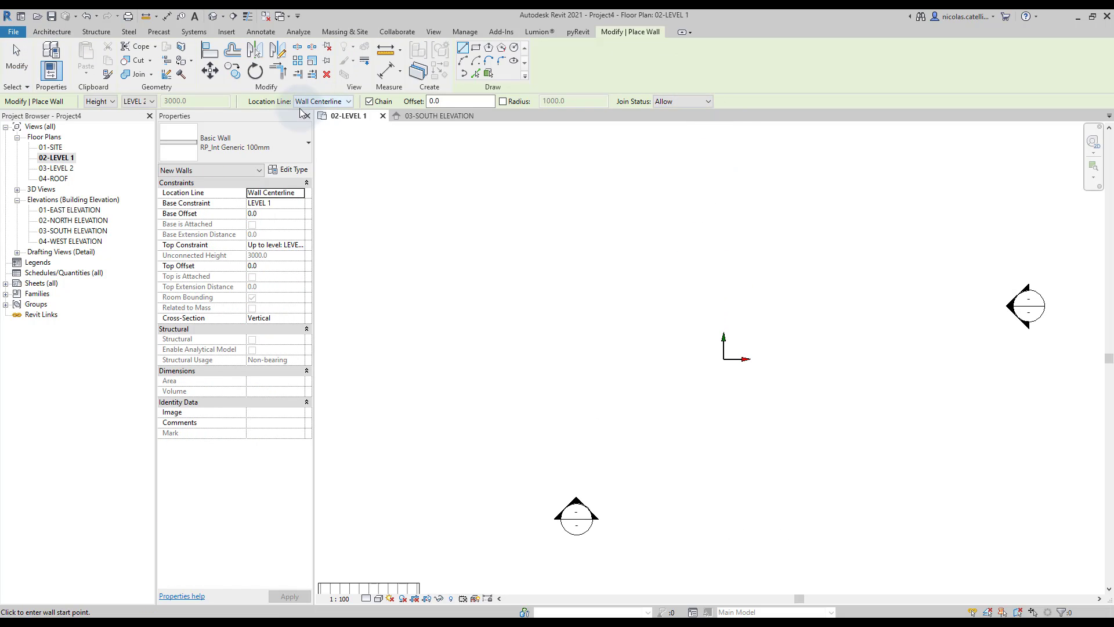
{"action": "left_click", "coordinate": [279, 141]}
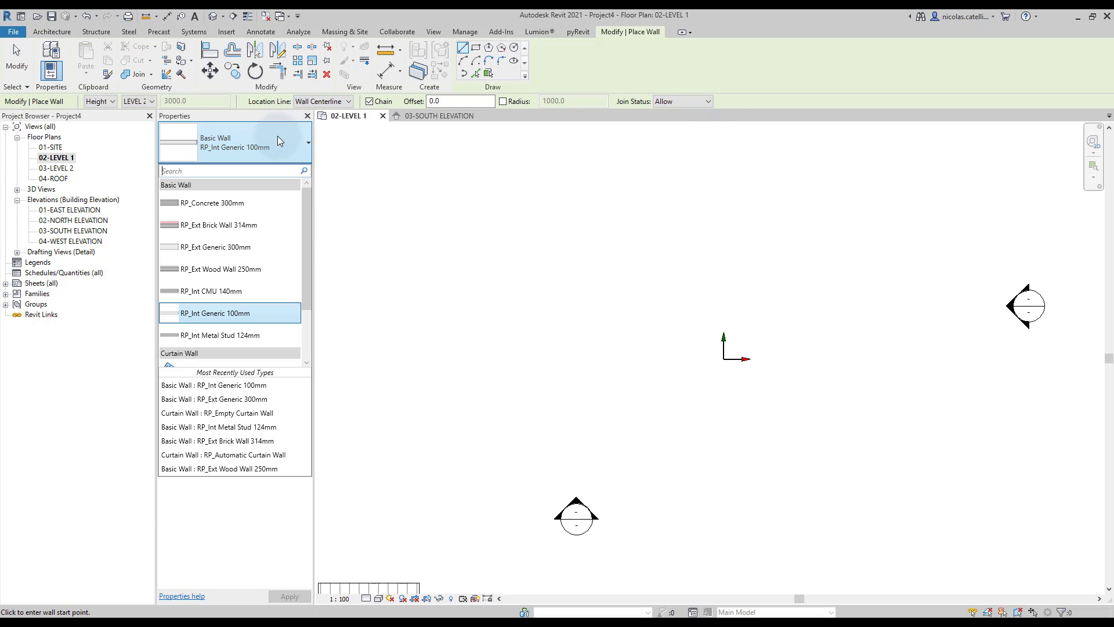
{"action": "left_click", "coordinate": [273, 248]}
{"action": "left_click", "coordinate": [300, 245]}
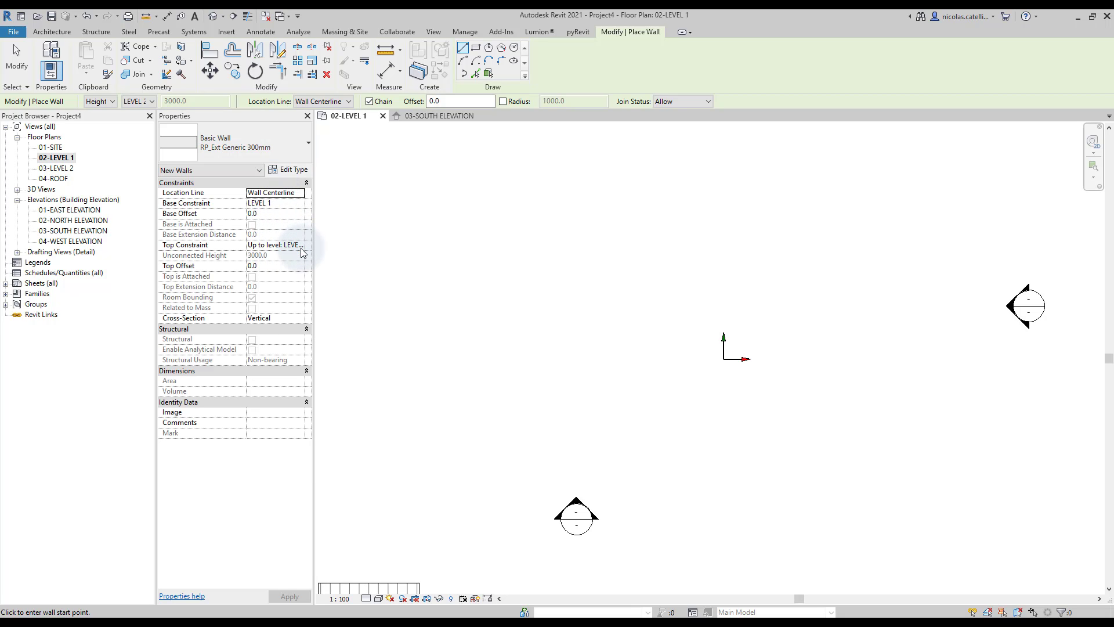
{"action": "left_click", "coordinate": [301, 246]}
{"action": "left_click", "coordinate": [301, 248]}
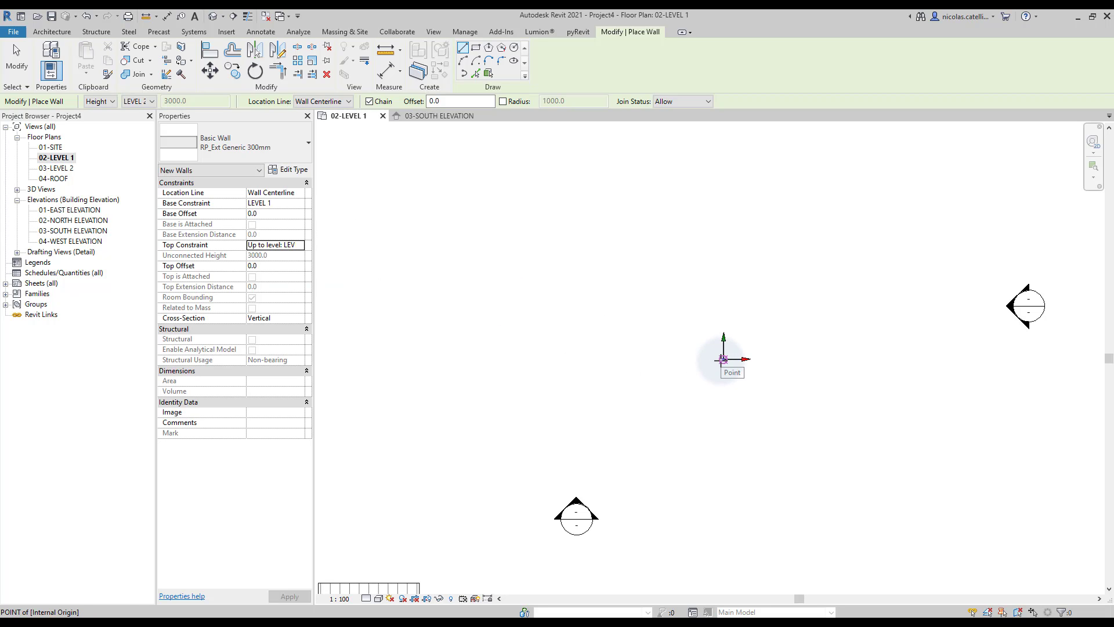
Draw two perpendicular walls from the internal origin, one running straight up and one about 4100 mm long to the left.
{"action": "left_click", "coordinate": [719, 360]}
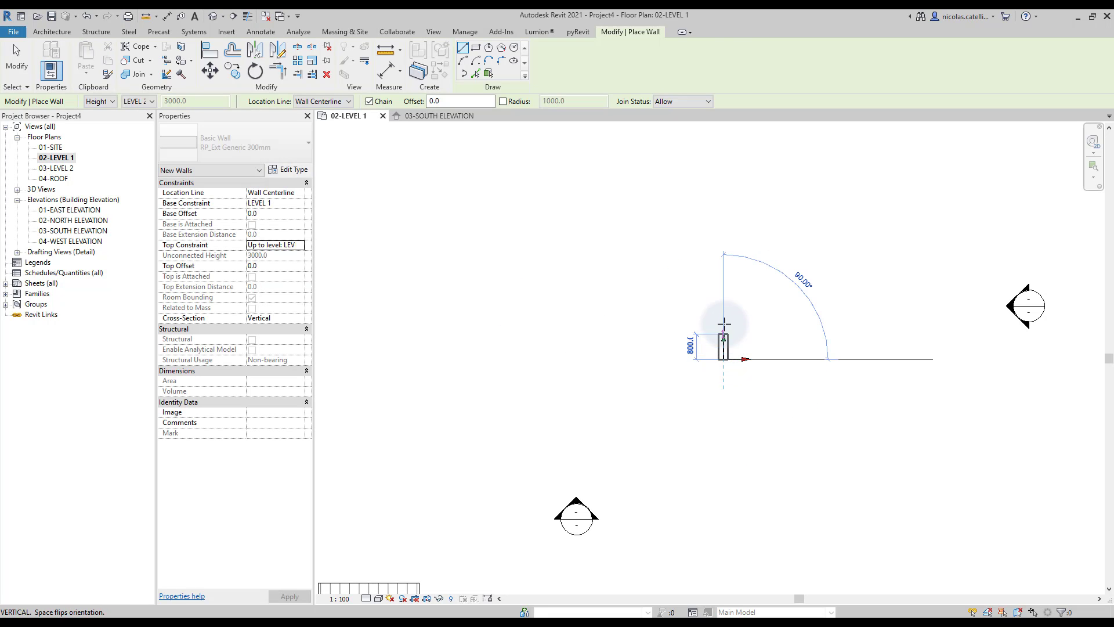
{"action": "left_click", "coordinate": [724, 226]}
{"action": "key", "text": "Escape"}
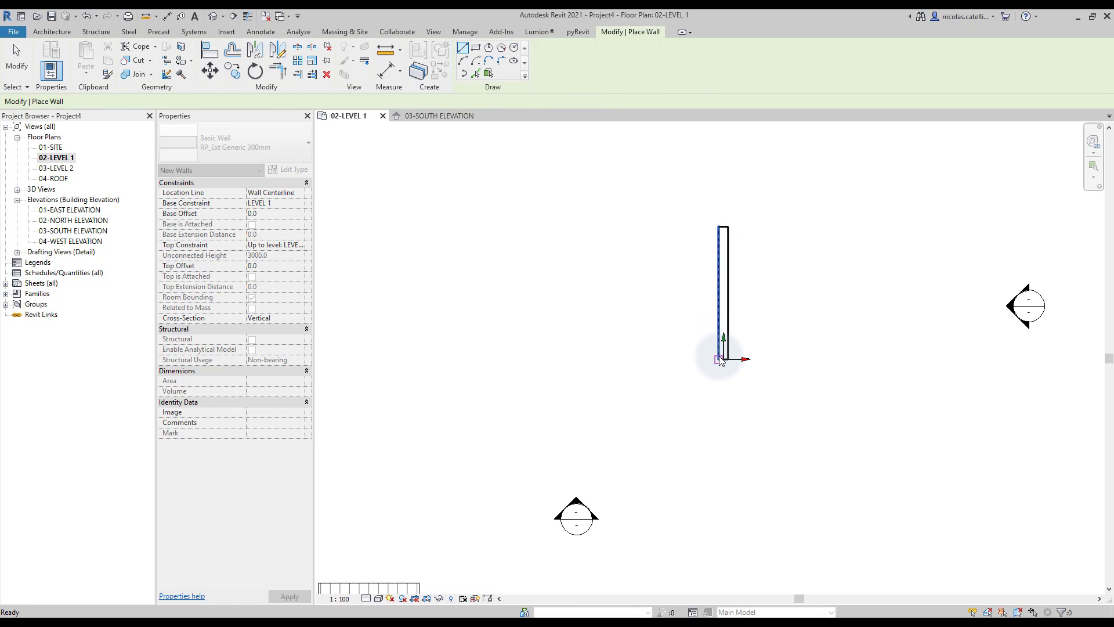
{"action": "left_click", "coordinate": [723, 359]}
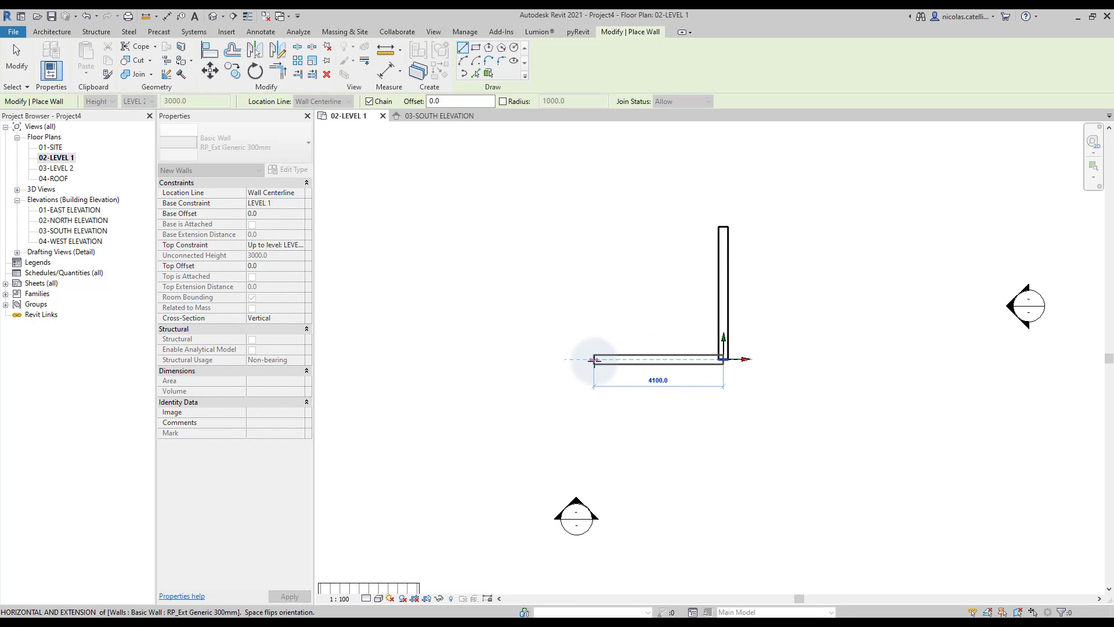
{"action": "left_click", "coordinate": [593, 359]}
{"action": "key", "text": "Escape"}
{"action": "key", "text": "Escape"}
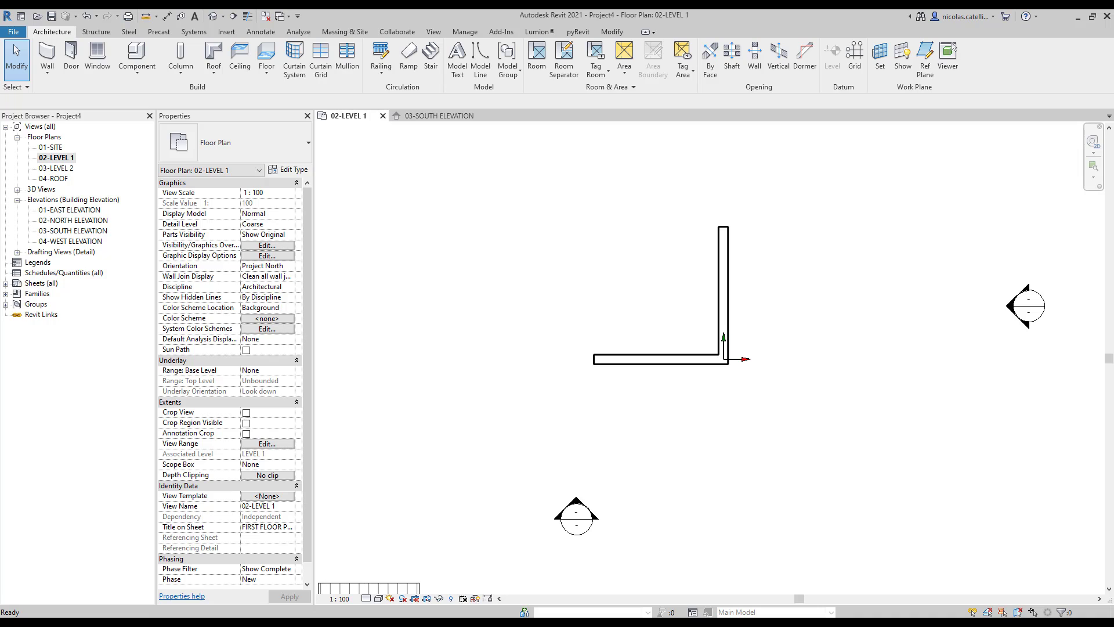
Draw a closed rectangle of RP-1-Red detail lines from the walls' outer corner, 9150 mm high and extending 9450 mm to the left.
{"action": "left_click", "coordinate": [261, 32]}
{"action": "scroll", "coordinate": [562, 366], "scroll_direction": "down", "scroll_amount": 4}
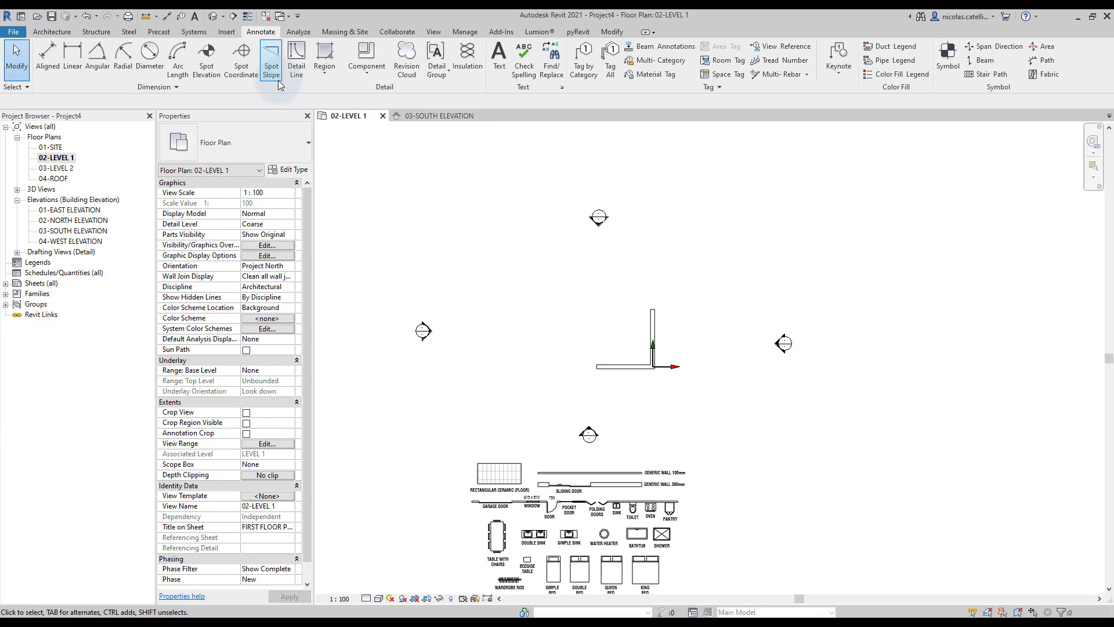
{"action": "left_click", "coordinate": [303, 68]}
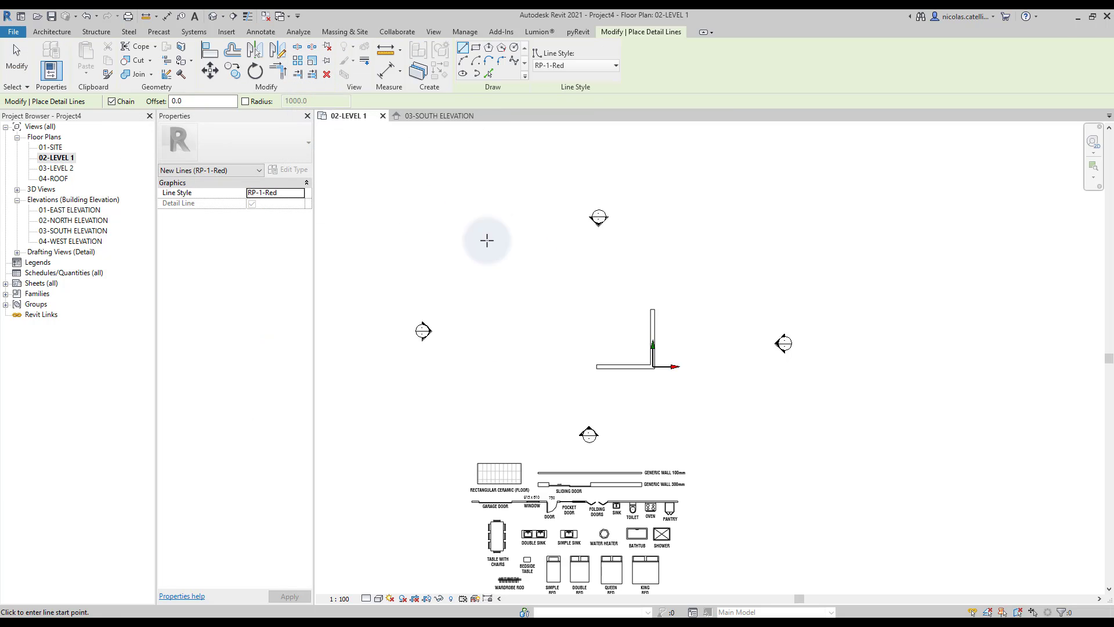
{"action": "left_click", "coordinate": [573, 66]}
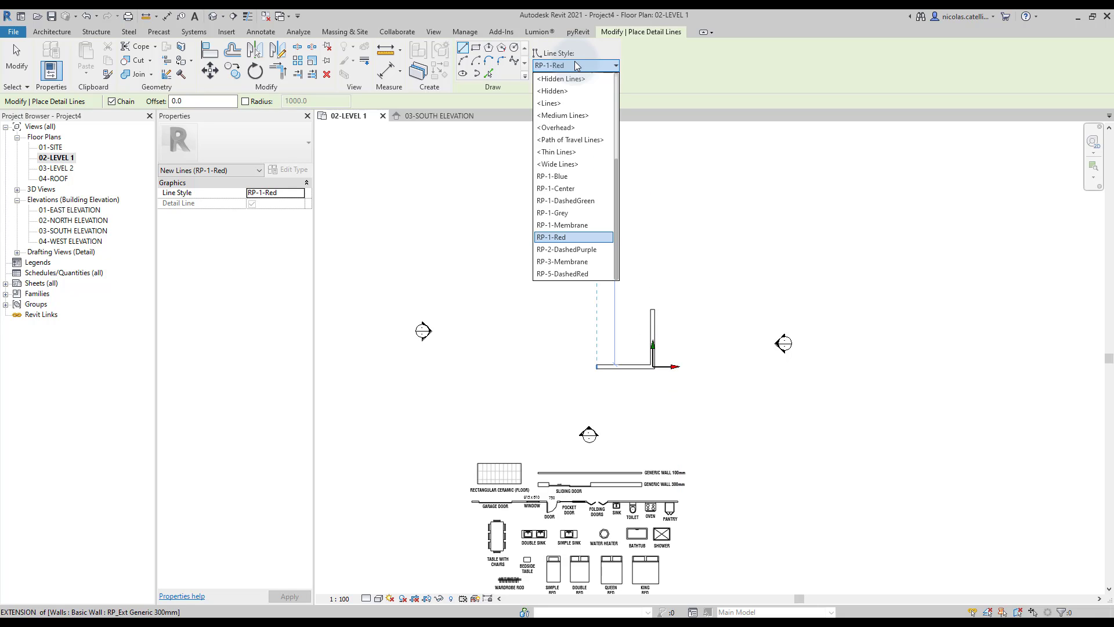
{"action": "left_click", "coordinate": [579, 240]}
{"action": "scroll", "coordinate": [605, 244], "scroll_direction": "up", "scroll_amount": 2}
{"action": "left_click", "coordinate": [679, 432]}
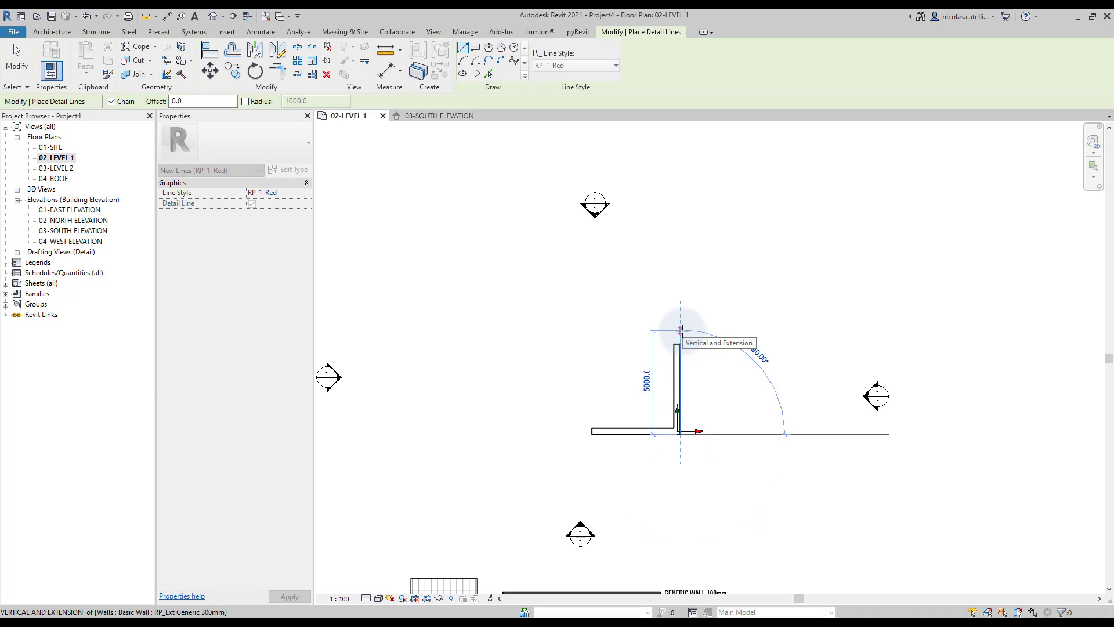
{"action": "type", "text": "9150"}
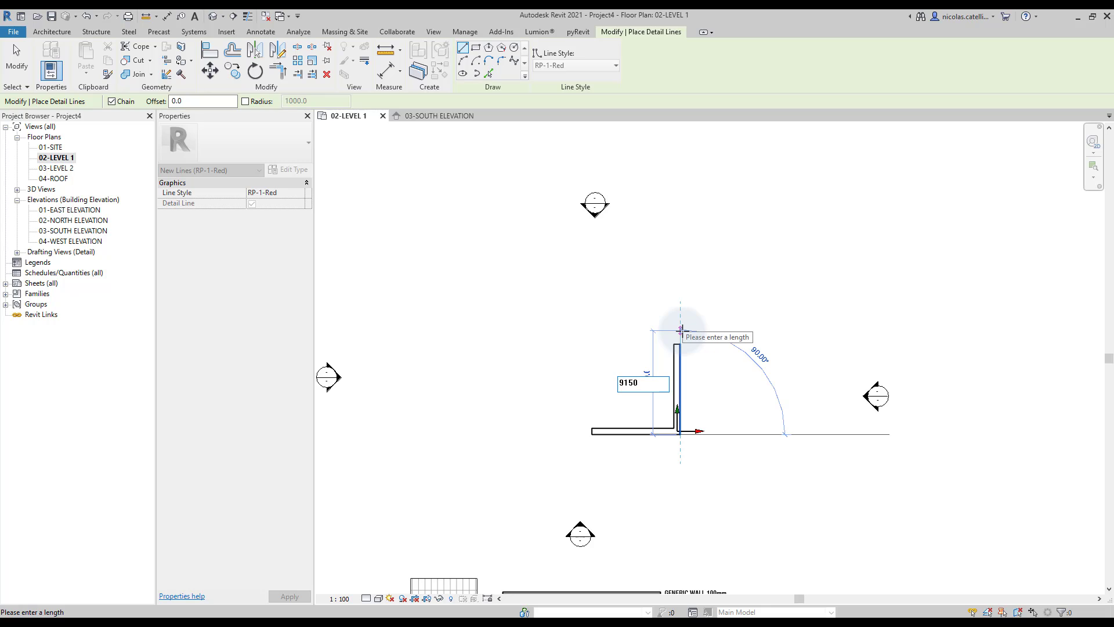
{"action": "key", "text": "Return"}
{"action": "type", "text": "9450"}
{"action": "key", "text": "Return"}
{"action": "type", "text": "9150"}
{"action": "key", "text": "Return"}
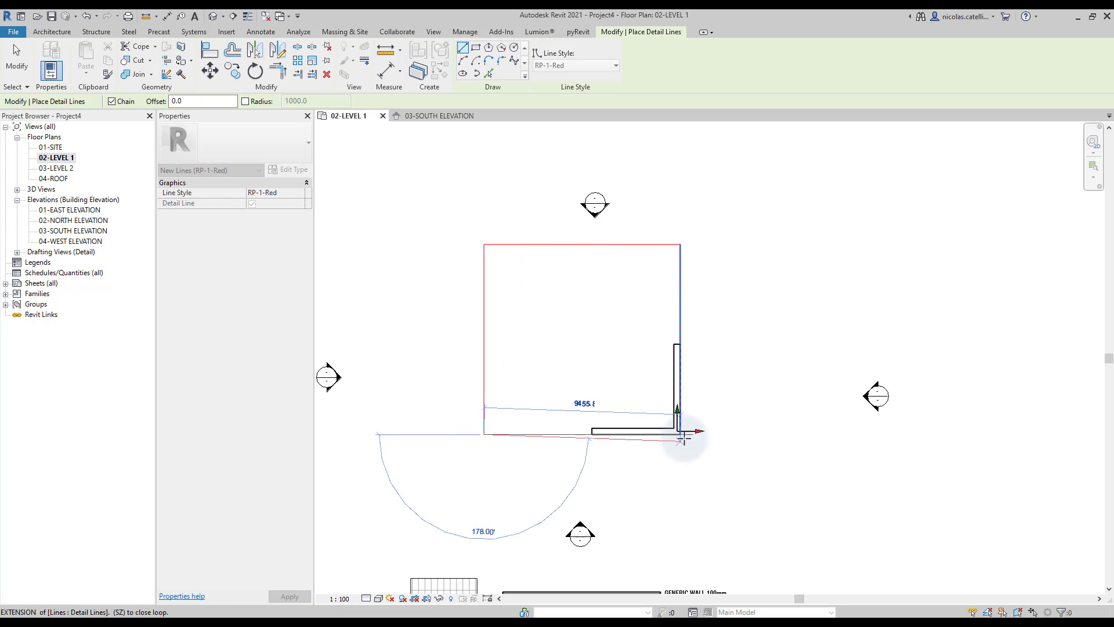
{"action": "left_click", "coordinate": [687, 432]}
Draw an adjoining guide outline from the same corner: 1220 mm down, 4880 mm right, 7320 mm up and back to the first rectangle.
{"action": "type", "text": "1220"}
{"action": "key", "text": "Return"}
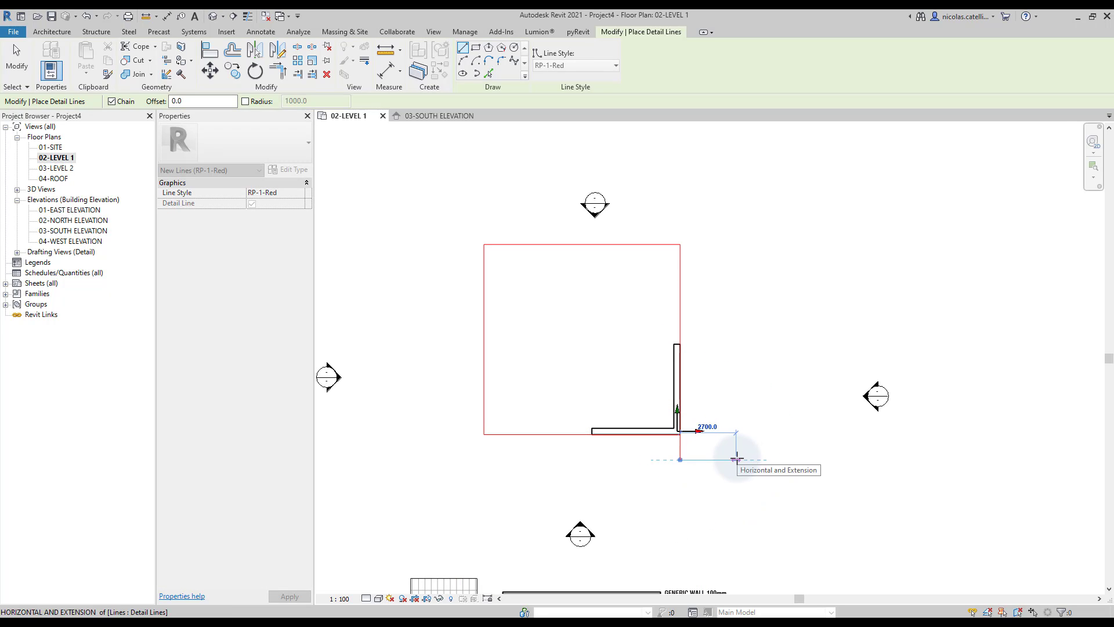
{"action": "type", "text": "4900"}
{"action": "key", "text": "Return"}
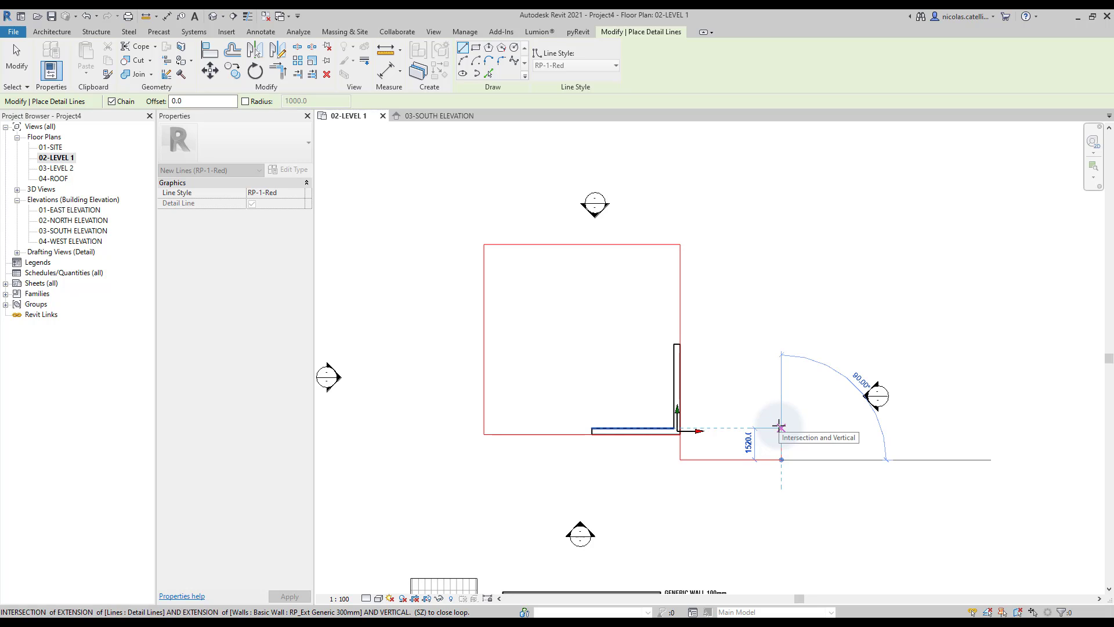
{"action": "type", "text": "7320"}
{"action": "key", "text": "Return"}
{"action": "left_click", "coordinate": [680, 308]}
{"action": "key", "text": "Escape"}
{"action": "key", "text": "Escape"}
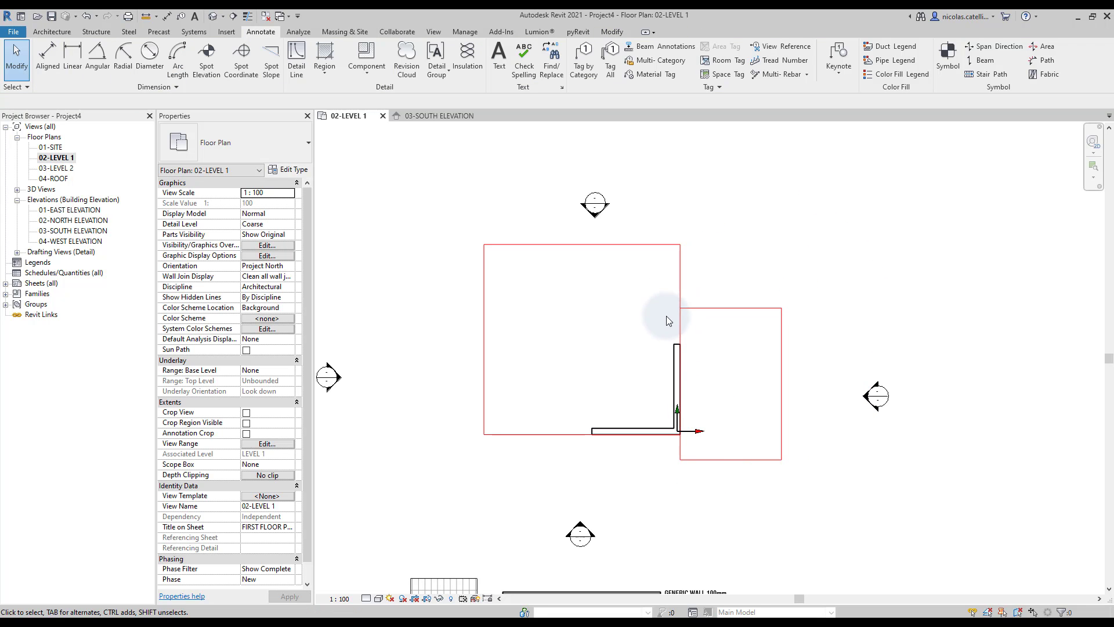
Extend the vertical wall's upper end to the top guide line of the large rectangle.
{"action": "left_click", "coordinate": [677, 349]}
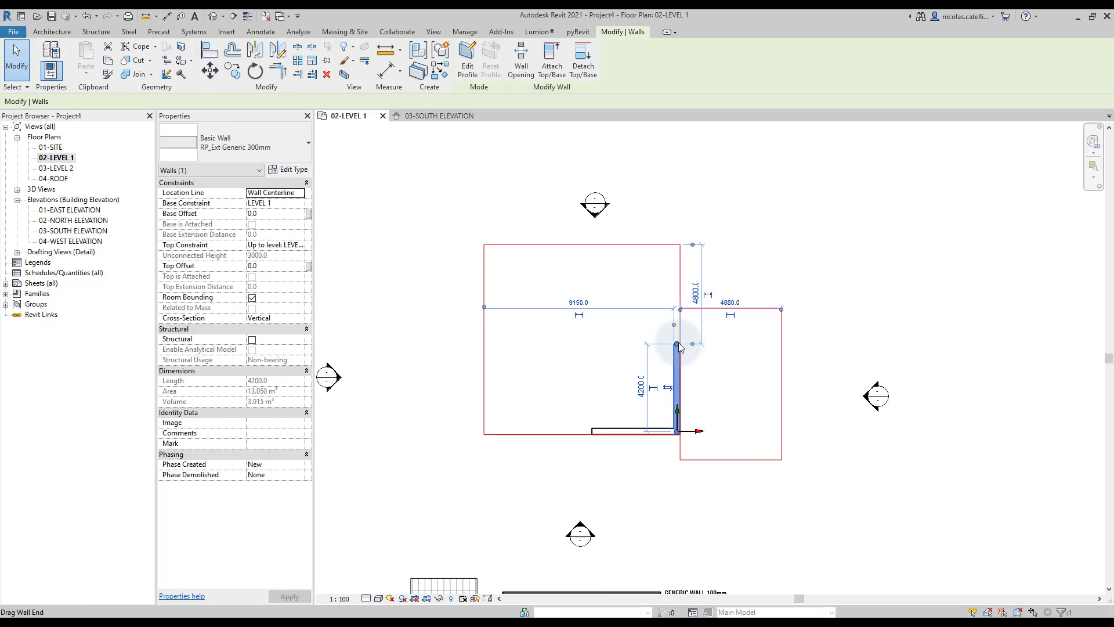
{"action": "left_click_drag", "start_coordinate": [678, 346], "coordinate": [677, 246]}
{"action": "scroll", "coordinate": [676, 246], "scroll_direction": "up", "scroll_amount": 5}
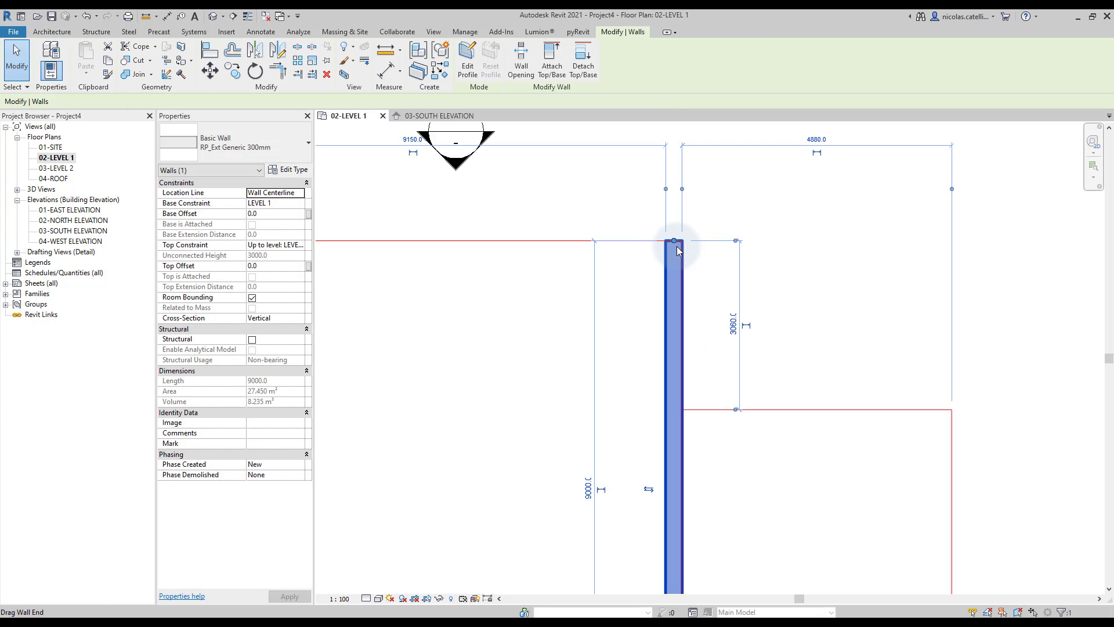
{"action": "scroll", "coordinate": [678, 251], "scroll_direction": "down", "scroll_amount": 3}
{"action": "middle_click_drag", "start_coordinate": [555, 437], "coordinate": [568, 413]}
{"action": "left_click", "coordinate": [568, 413]}
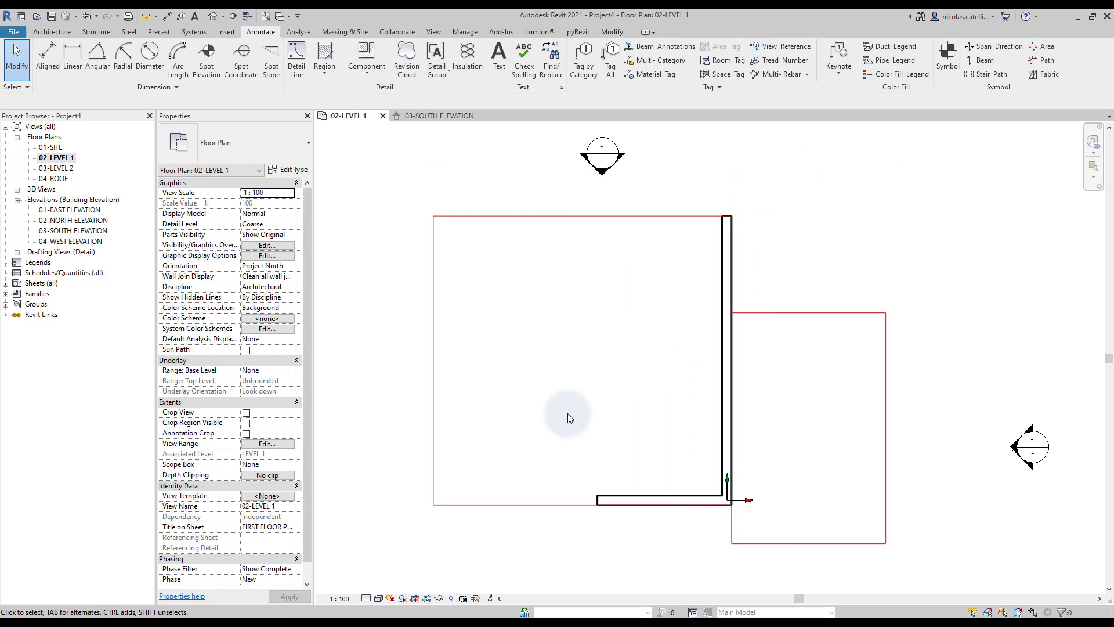
Align the left end of the horizontal wall with the left guide line of the large rectangle.
{"action": "left_click", "coordinate": [611, 31]}
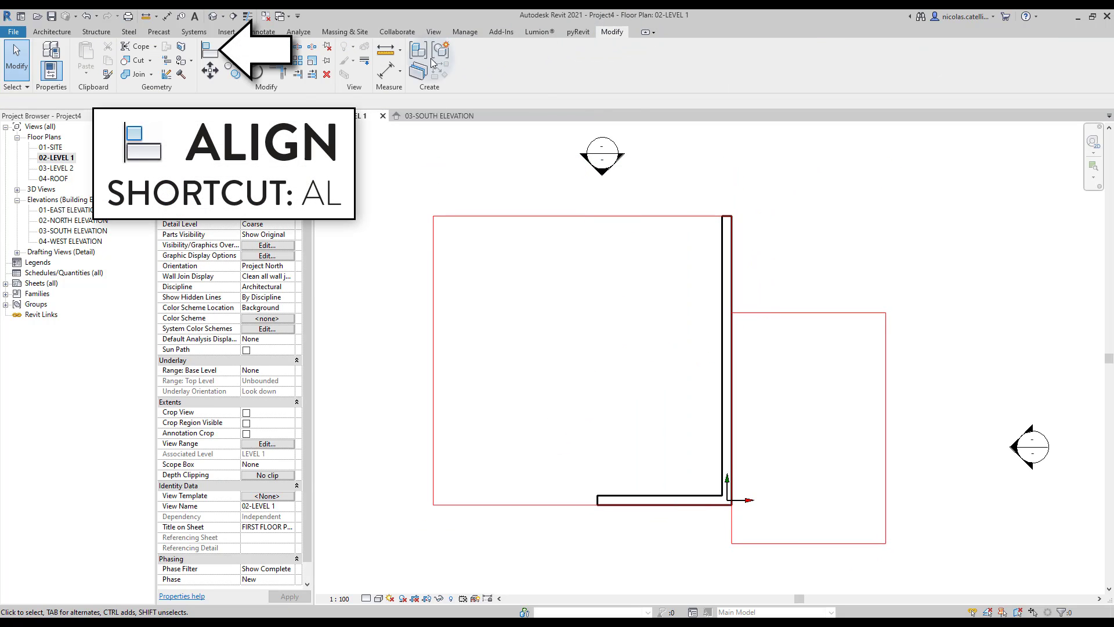
{"action": "left_click", "coordinate": [210, 54]}
{"action": "left_click", "coordinate": [433, 278]}
{"action": "left_click", "coordinate": [598, 502]}
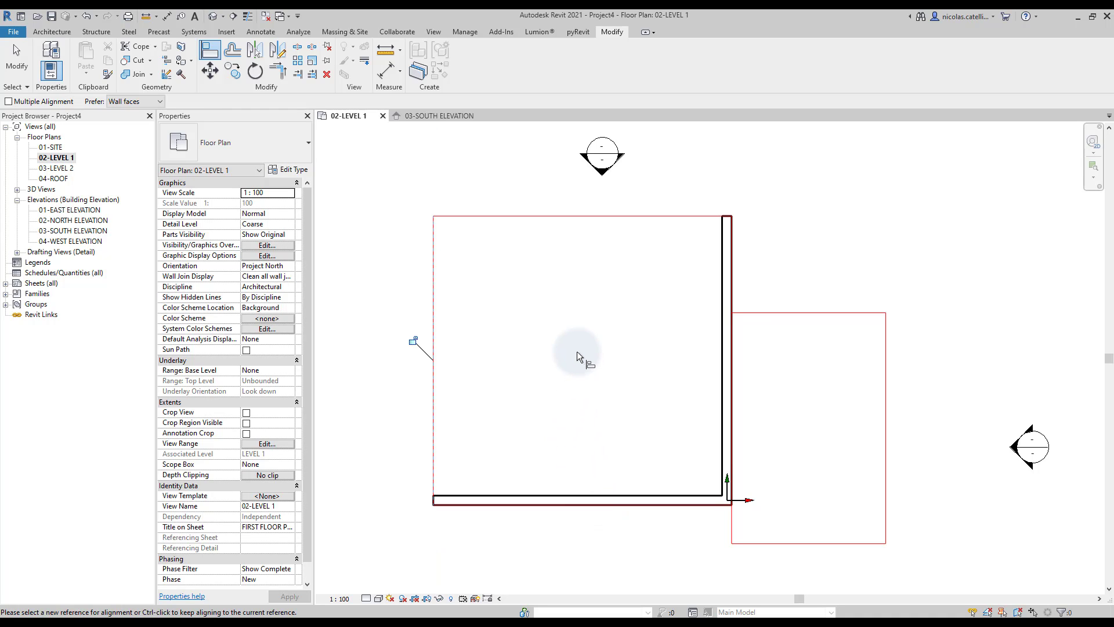
{"action": "key", "text": "Escape"}
{"action": "key", "text": "Escape"}
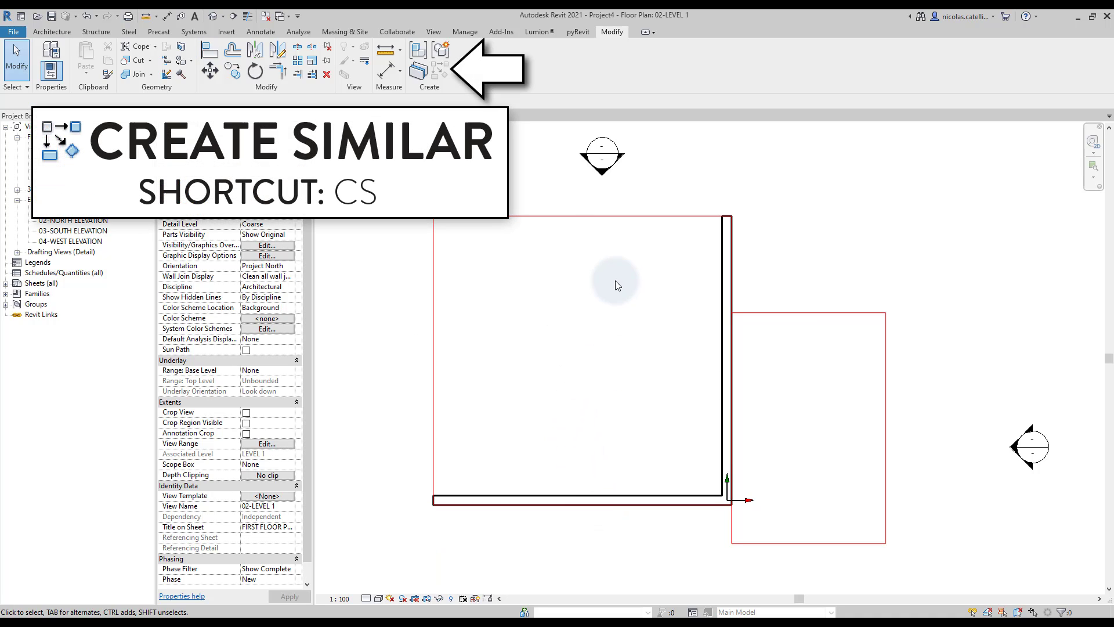
Use Create Similar on the vertical wall to draw a horizontal and a vertical wall meeting inside the large rectangle's upper-left corner.
{"action": "left_click", "coordinate": [723, 284]}
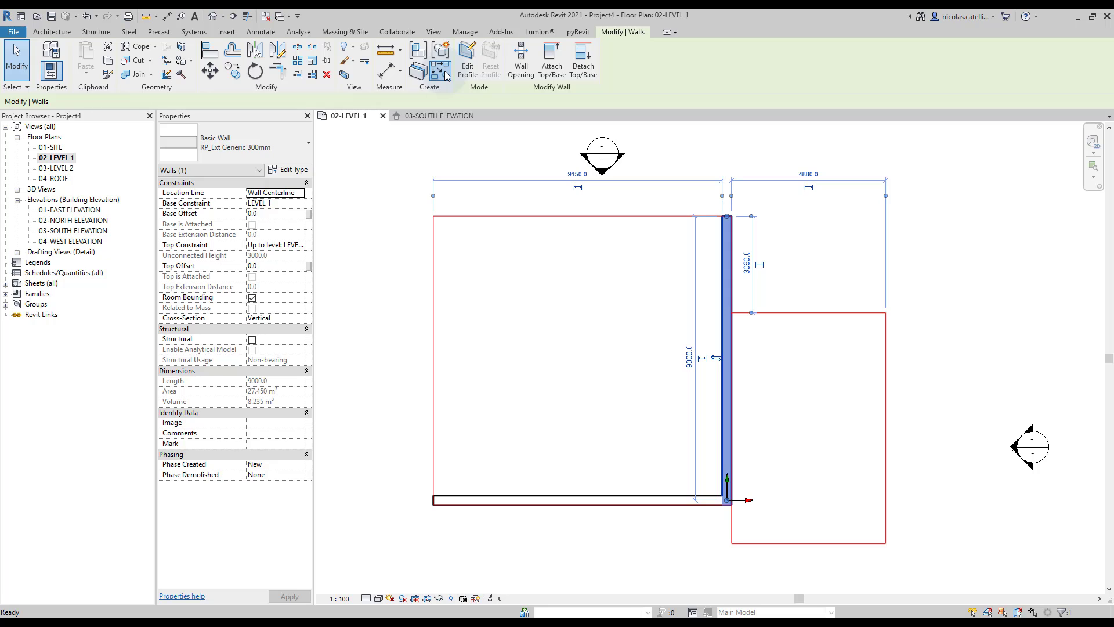
{"action": "left_click", "coordinate": [440, 70]}
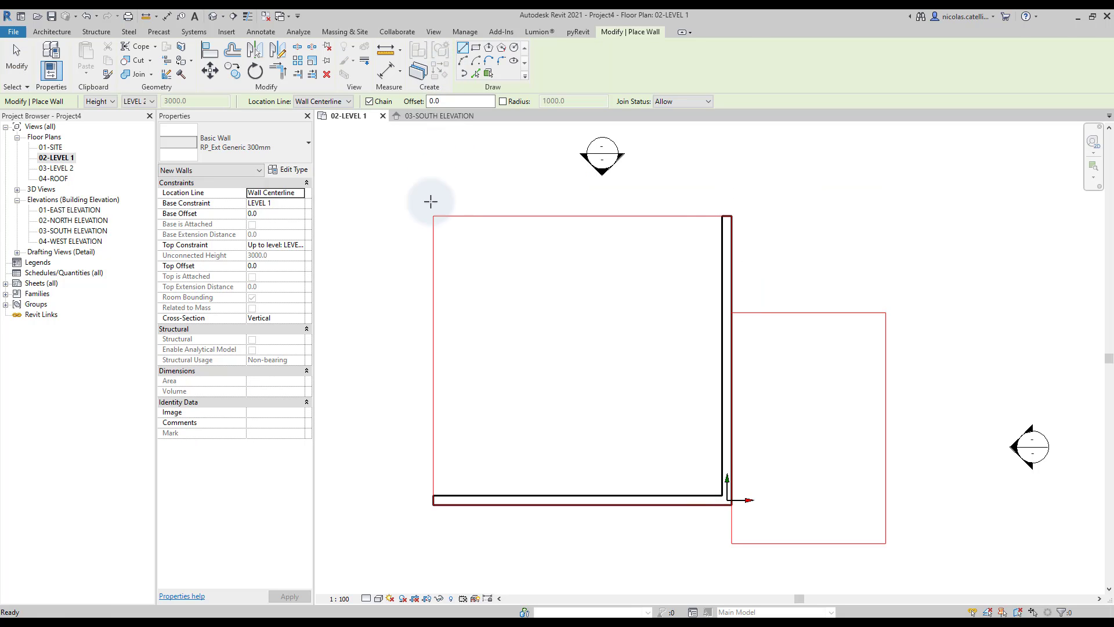
{"action": "left_click", "coordinate": [452, 237]}
{"action": "left_click", "coordinate": [692, 237]}
{"action": "key", "text": "Escape"}
{"action": "left_click", "coordinate": [452, 238]}
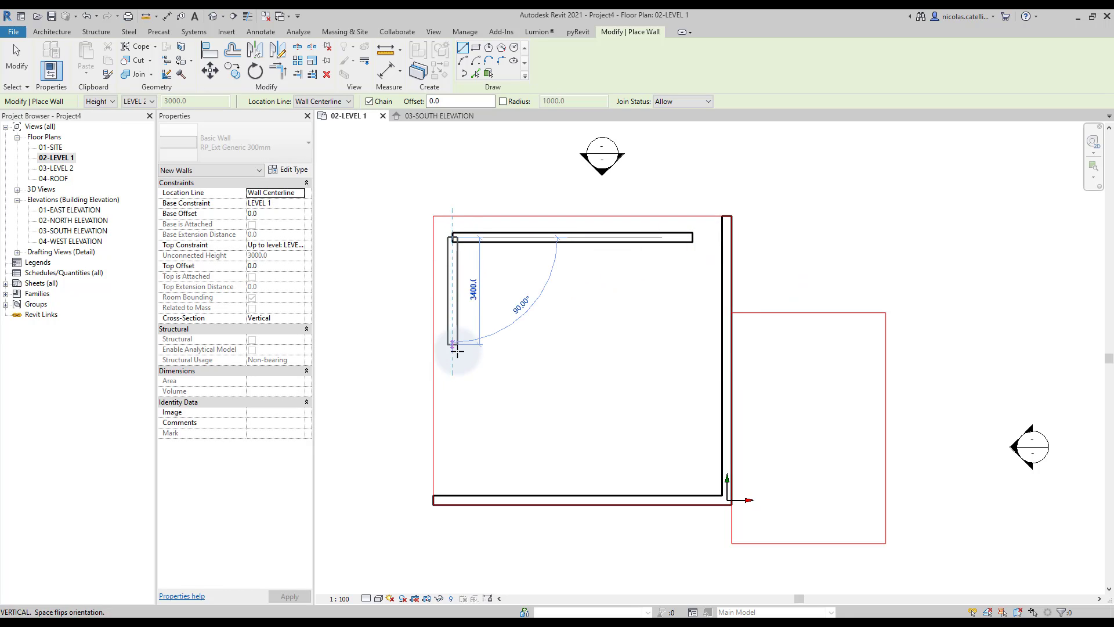
{"action": "left_click", "coordinate": [457, 380]}
{"action": "key", "text": "Escape"}
{"action": "key", "text": "Escape"}
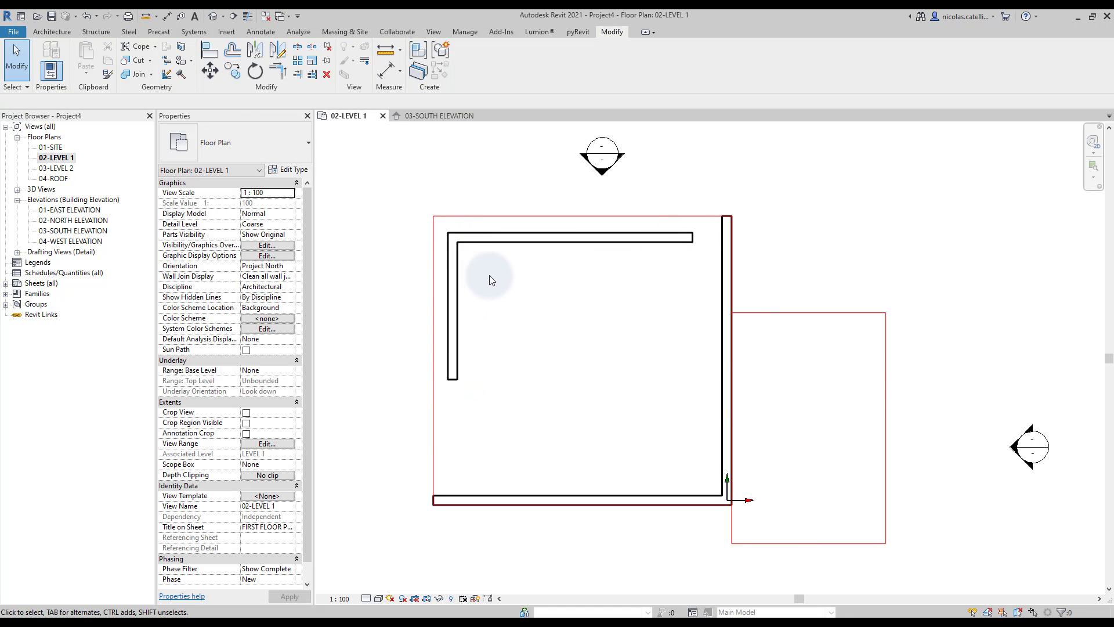
Align the outer faces of the two new walls with the top and left guide lines.
{"action": "left_click", "coordinate": [483, 216]}
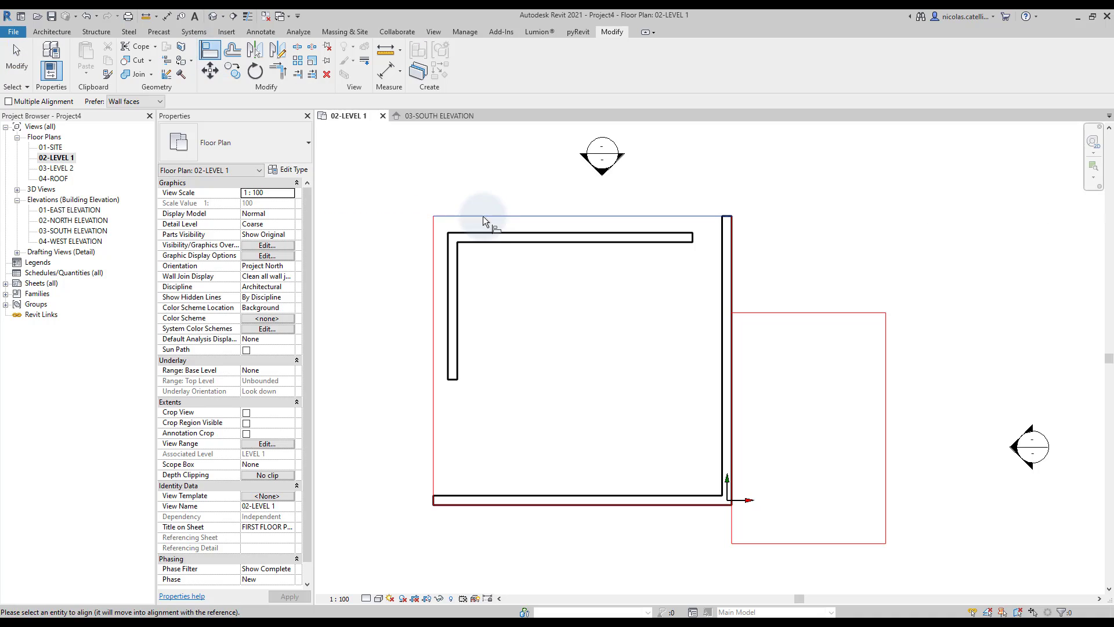
{"action": "left_click", "coordinate": [483, 232]}
{"action": "left_click", "coordinate": [434, 234]}
{"action": "left_click", "coordinate": [448, 239]}
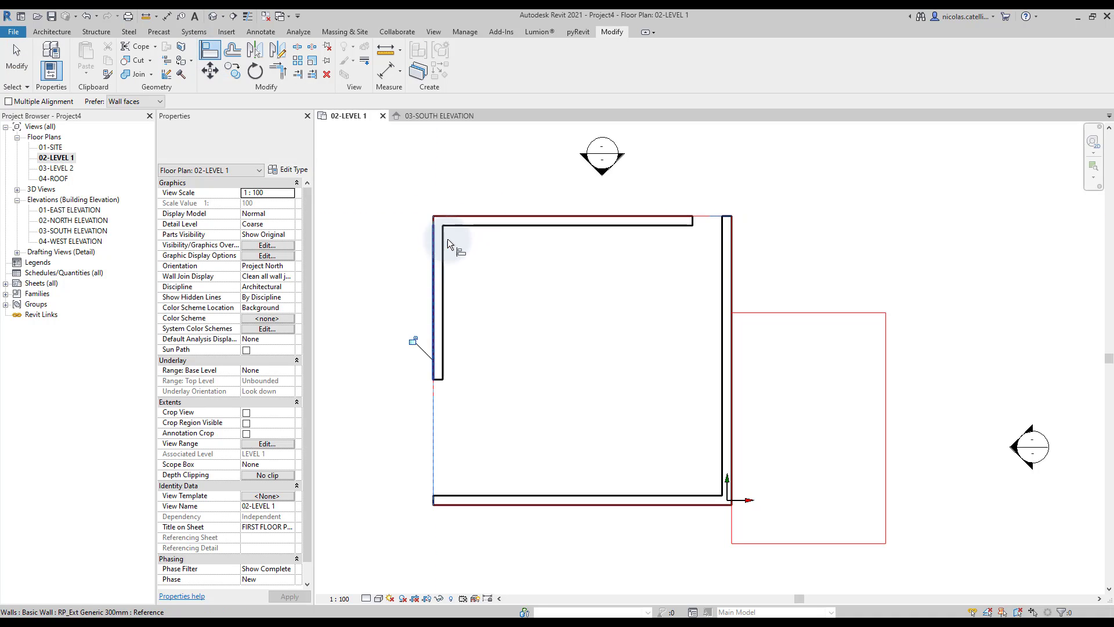
Align the open ends of the left and top walls with the adjoining bottom and right walls to close the large room.
{"action": "left_click", "coordinate": [458, 494]}
{"action": "left_click", "coordinate": [440, 380]}
{"action": "key", "text": "Escape"}
{"action": "key", "text": "Escape"}
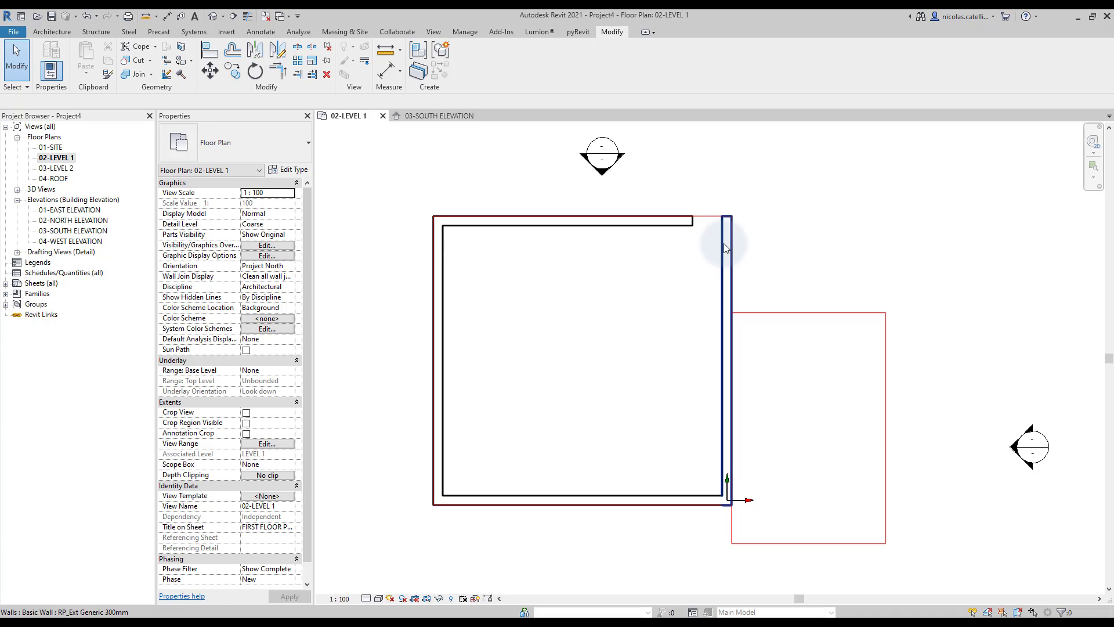
{"action": "key", "text": "a"}
{"action": "key", "text": "l"}
{"action": "left_click", "coordinate": [722, 238]}
{"action": "left_click", "coordinate": [694, 224]}
{"action": "key", "text": "Escape"}
Create similar walls inside the smaller outline: a horizontal one about 4300 mm long off the large room and a separate vertical one.
{"action": "middle_click_drag", "start_coordinate": [673, 268], "coordinate": [591, 224]}
{"action": "left_click", "coordinate": [598, 185]}
{"action": "key", "text": "c"}
{"action": "key", "text": "s"}
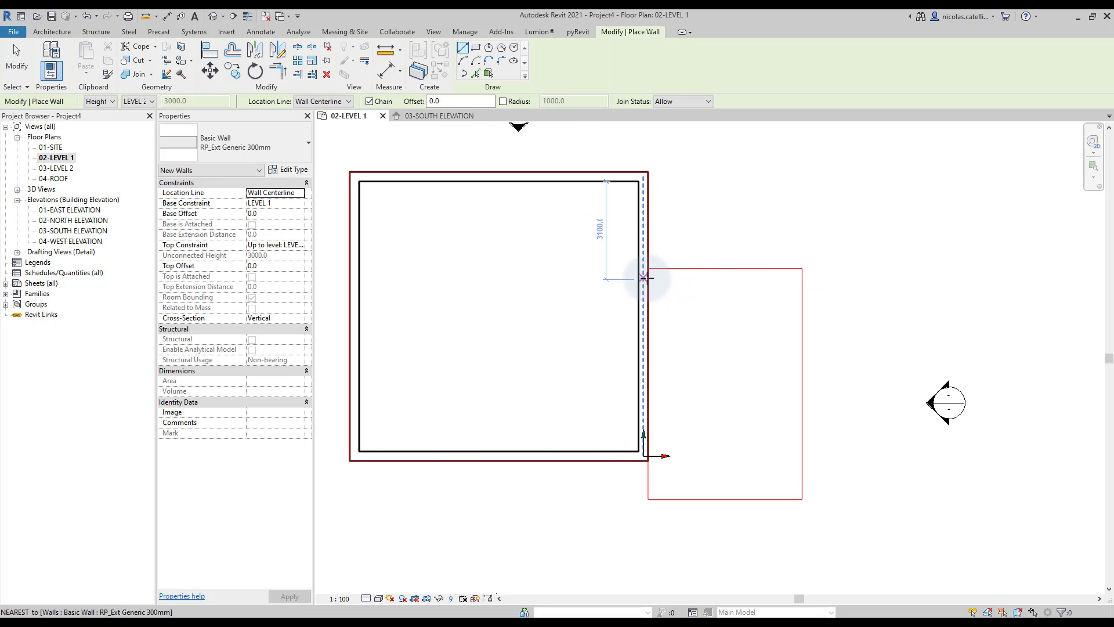
{"action": "left_click", "coordinate": [649, 281]}
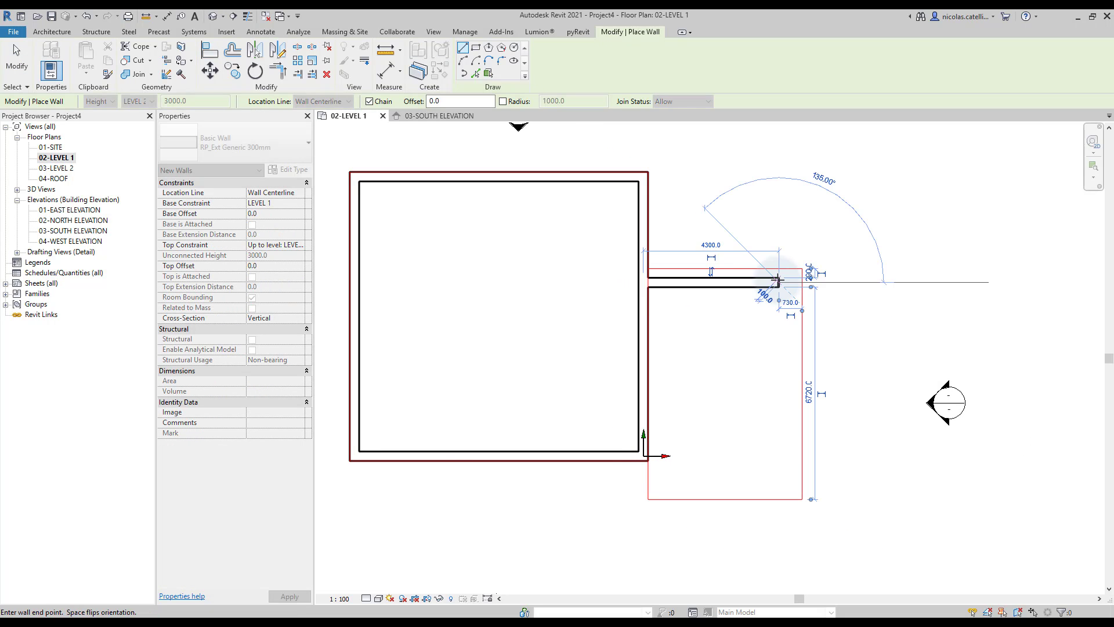
{"action": "left_click", "coordinate": [780, 283]}
{"action": "left_click", "coordinate": [777, 399]}
{"action": "left_click", "coordinate": [778, 315]}
{"action": "key", "text": "Escape"}
{"action": "key", "text": "Escape"}
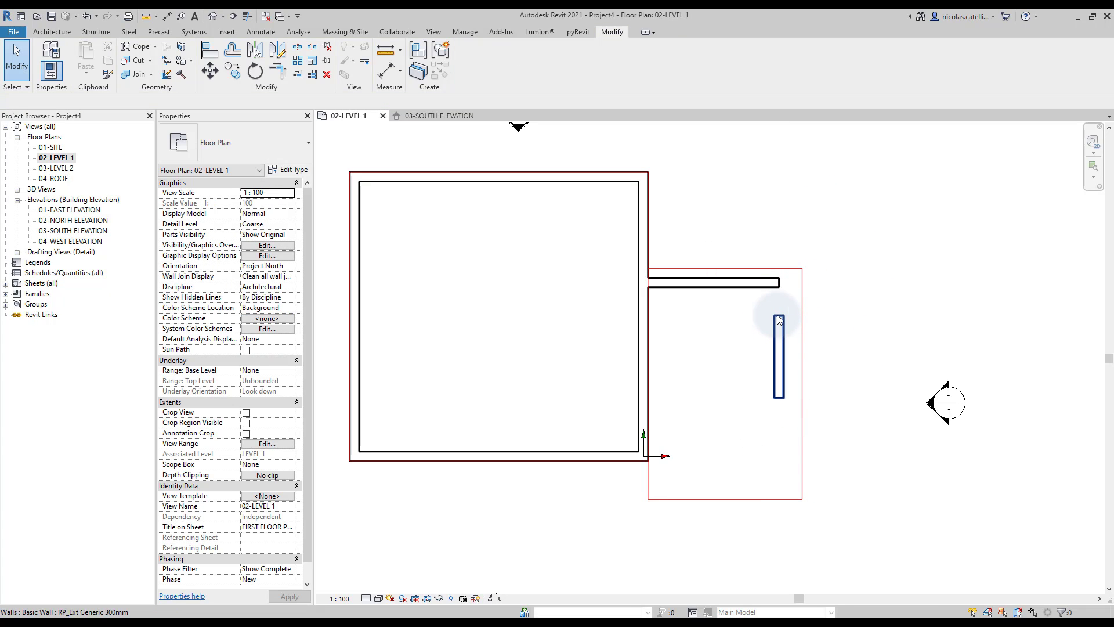
Align the outer faces of the smaller room's vertical and horizontal walls with its right and top guide lines.
{"action": "key", "text": "a"}
{"action": "key", "text": "l"}
{"action": "left_click", "coordinate": [802, 330]}
{"action": "left_click", "coordinate": [784, 336]}
{"action": "left_click", "coordinate": [744, 269]}
{"action": "left_click", "coordinate": [744, 279]}
{"action": "key", "text": "Escape"}
{"action": "key", "text": "Escape"}
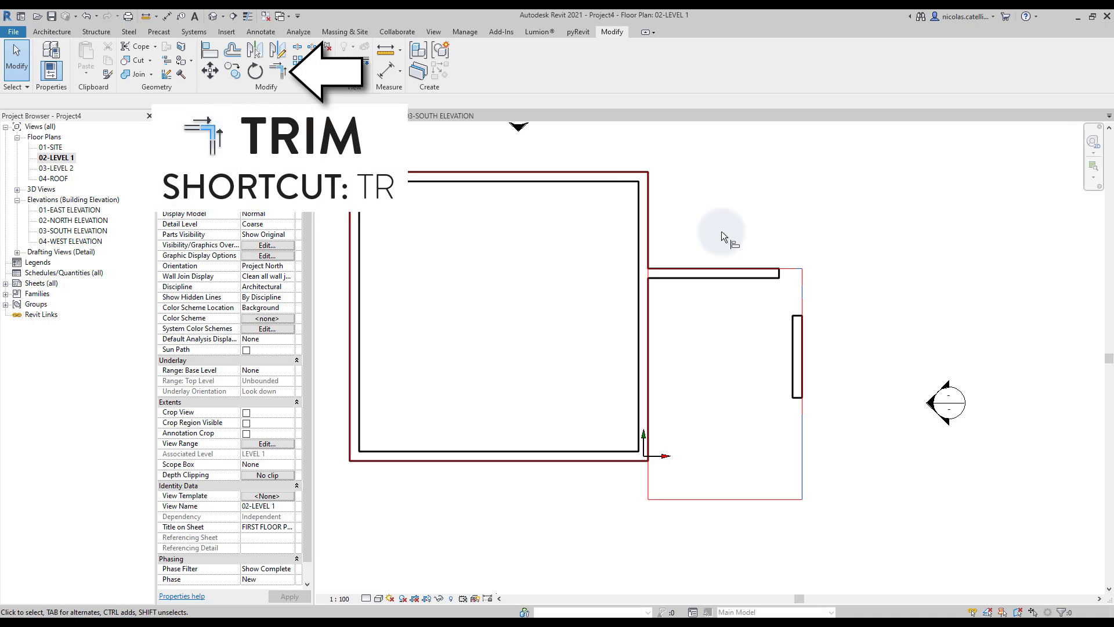
Trim the smaller room's top and right walls into a corner.
{"action": "left_click", "coordinate": [278, 72]}
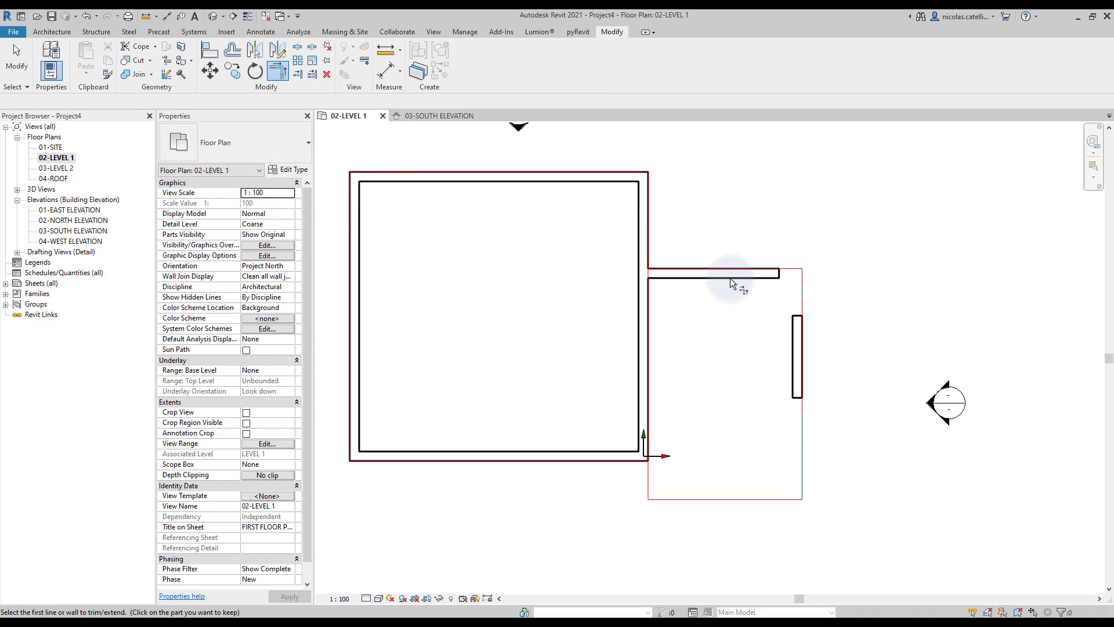
{"action": "left_click", "coordinate": [729, 279]}
{"action": "left_click", "coordinate": [792, 362]}
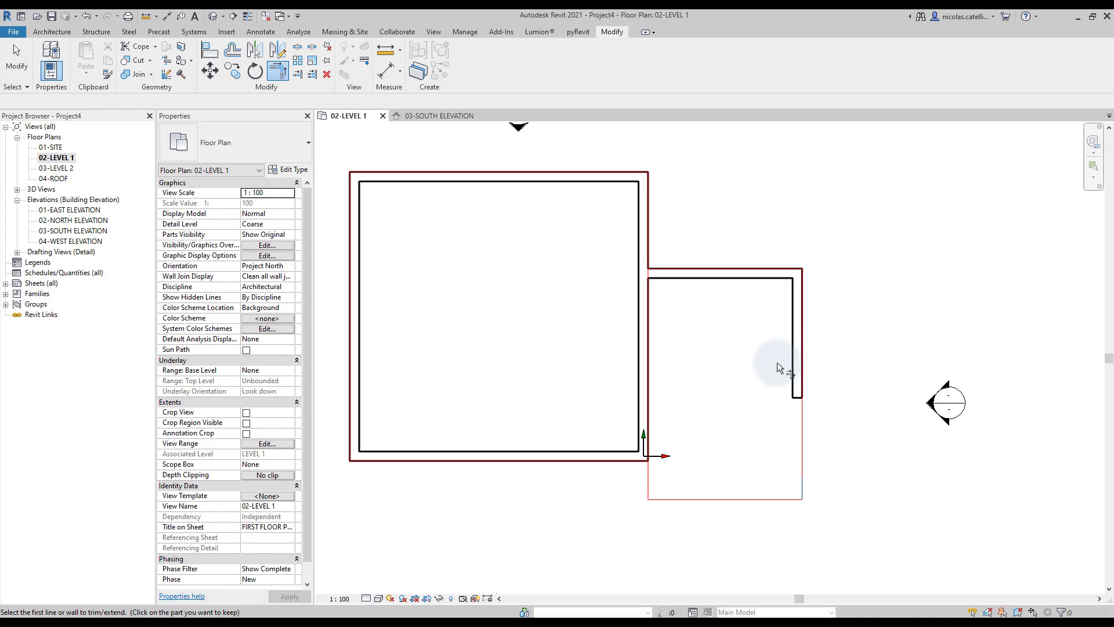
{"action": "key", "text": "Escape"}
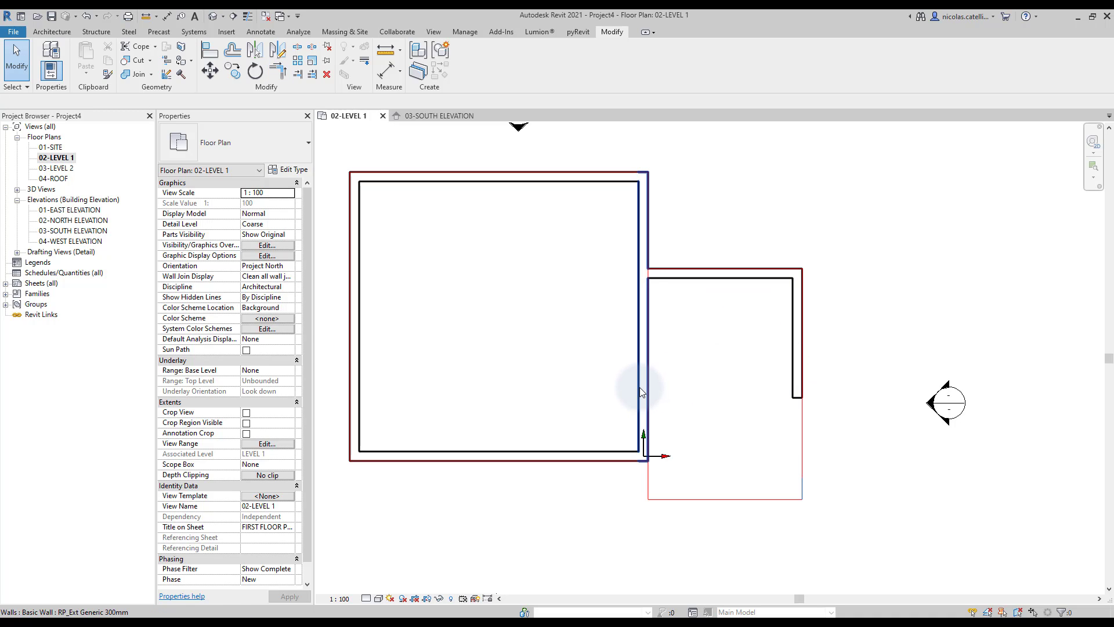
Create a similar horizontal wall about 3300 mm long near the smaller room's bottom guide line and align it to that line.
{"action": "left_click", "coordinate": [789, 373]}
{"action": "key", "text": "c"}
{"action": "key", "text": "s"}
{"action": "left_click", "coordinate": [671, 484]}
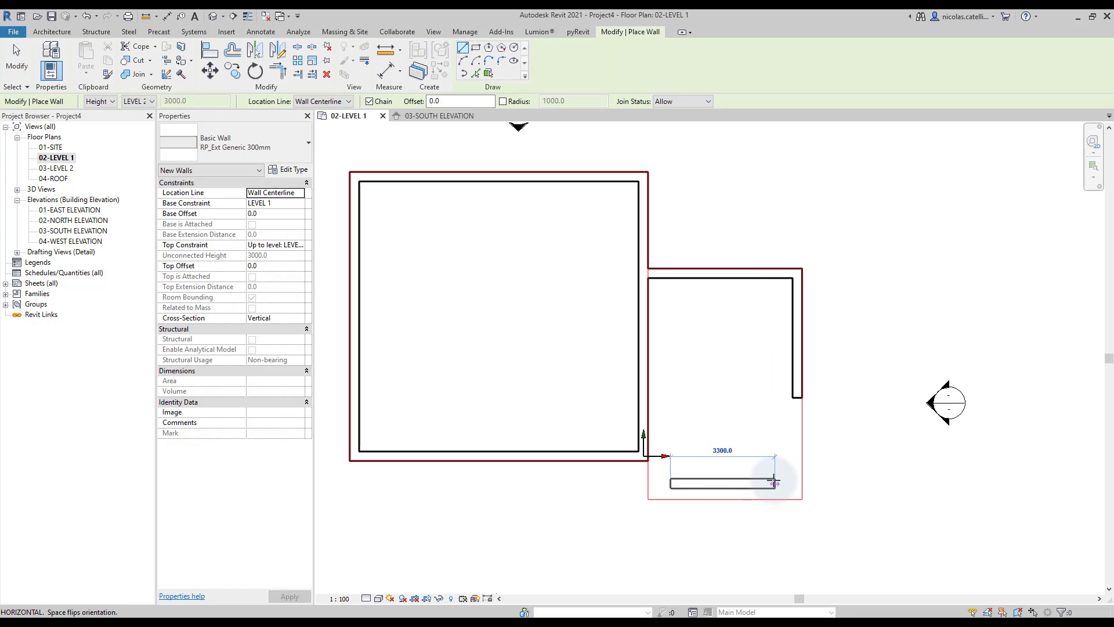
{"action": "left_click", "coordinate": [775, 484]}
{"action": "key", "text": "Escape"}
{"action": "key", "text": "Escape"}
Trim the smaller room's bottom wall into corners with its right wall and with the wall shared with the large room.
{"action": "key", "text": "t"}
{"action": "key", "text": "r"}
{"action": "left_click", "coordinate": [735, 486]}
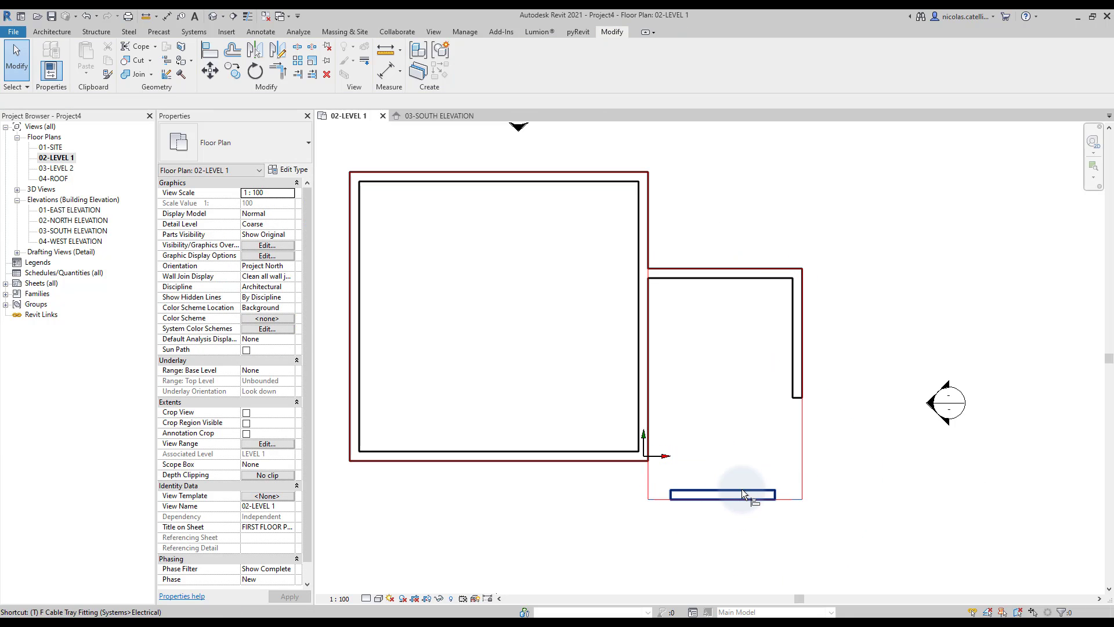
{"action": "left_click", "coordinate": [797, 390]}
{"action": "left_click", "coordinate": [643, 438]}
{"action": "left_click", "coordinate": [680, 491]}
{"action": "key", "text": "Escape"}
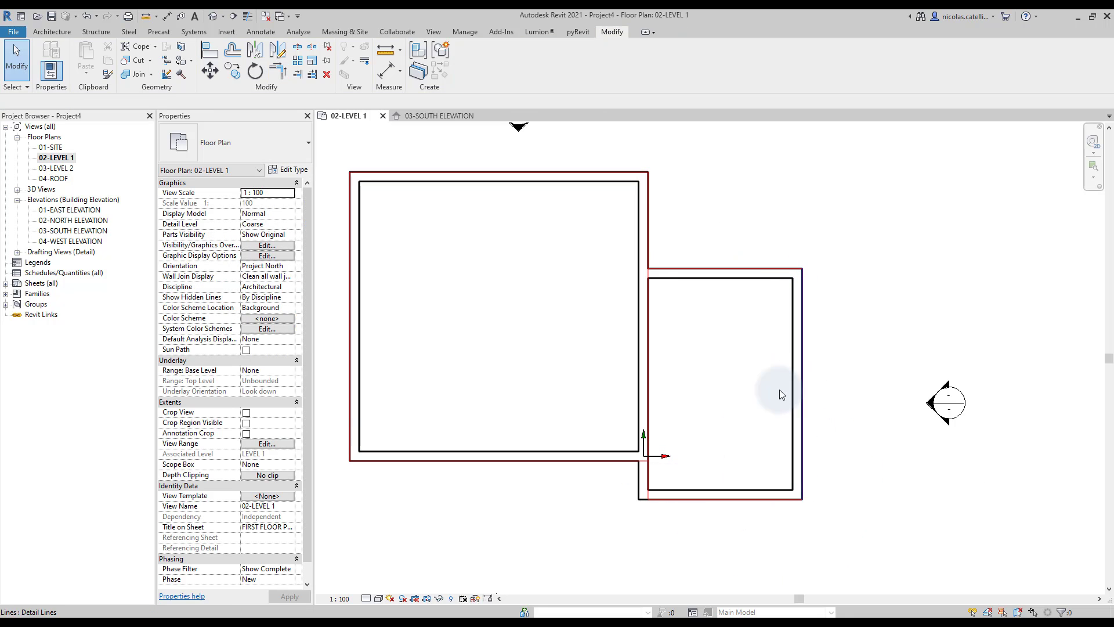
Draw RP_Int Generic 100mm walls in the large room forming a small enclosure with a horizontal partition running to the shared wall.
{"action": "key", "text": "w"}
{"action": "key", "text": "a"}
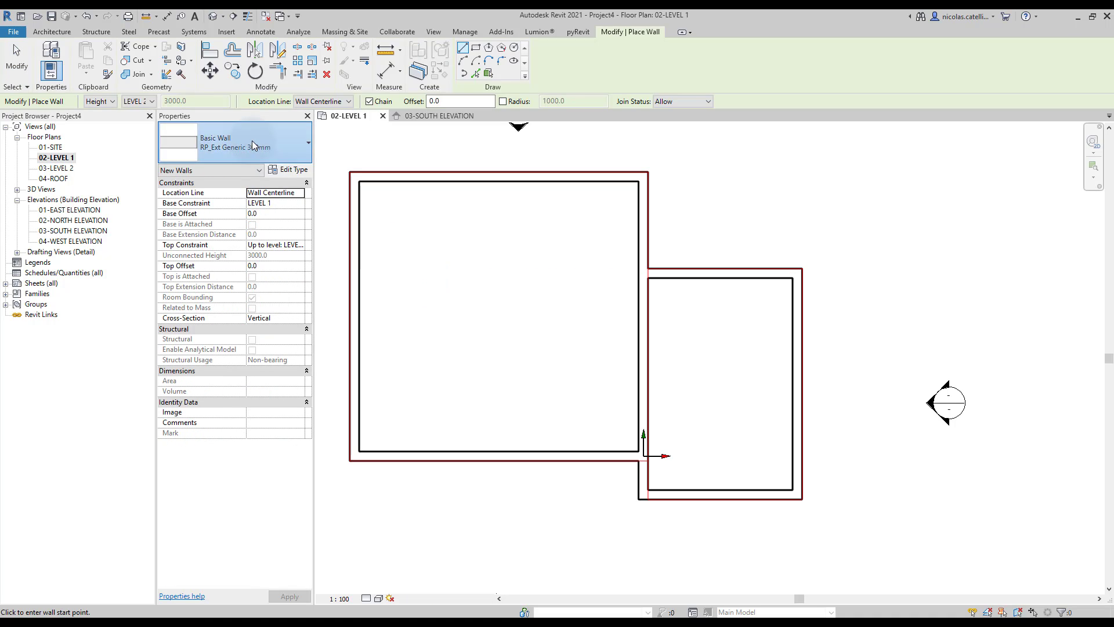
{"action": "left_click", "coordinate": [235, 144]}
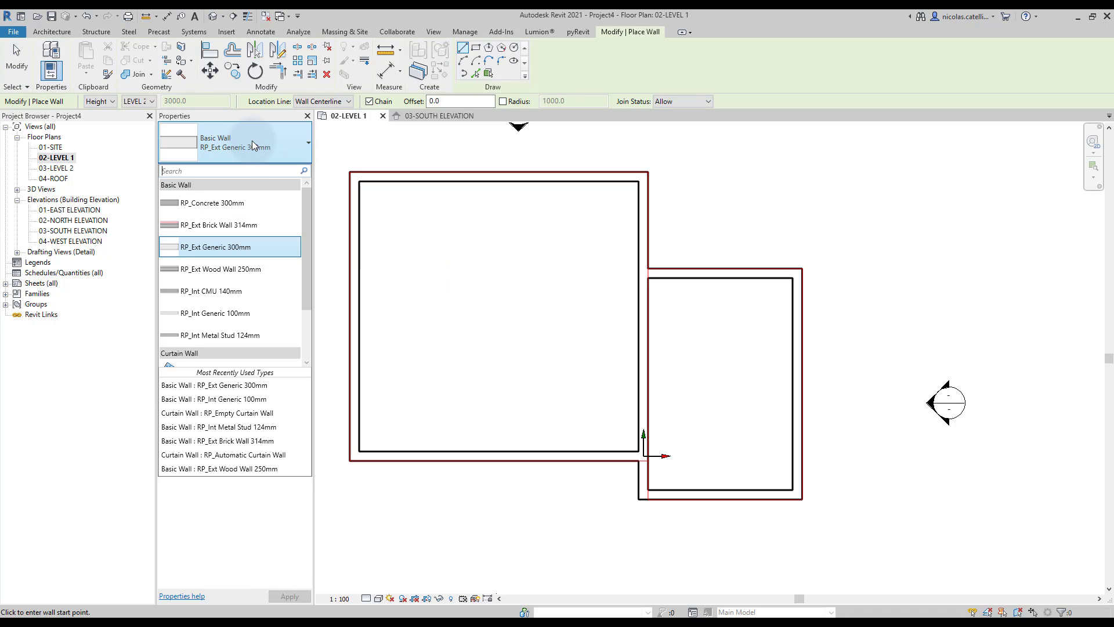
{"action": "left_click", "coordinate": [247, 317]}
{"action": "left_click", "coordinate": [478, 382]}
{"action": "left_click", "coordinate": [516, 383]}
{"action": "key", "text": "Escape"}
{"action": "left_click", "coordinate": [478, 323]}
{"action": "left_click", "coordinate": [638, 322]}
{"action": "key", "text": "Escape"}
{"action": "left_click", "coordinate": [516, 382]}
{"action": "left_click", "coordinate": [516, 323]}
{"action": "key", "text": "Escape"}
Enclose the large room's lower-right corner with a horizontal interior wall to the shared wall and a vertical one to the bottom wall.
{"action": "left_click", "coordinate": [578, 382]}
{"action": "left_click", "coordinate": [643, 382]}
{"action": "key", "text": "Escape"}
{"action": "left_click", "coordinate": [577, 383]}
{"action": "left_click", "coordinate": [578, 456]}
{"action": "key", "text": "Escape"}
{"action": "key", "text": "Escape"}
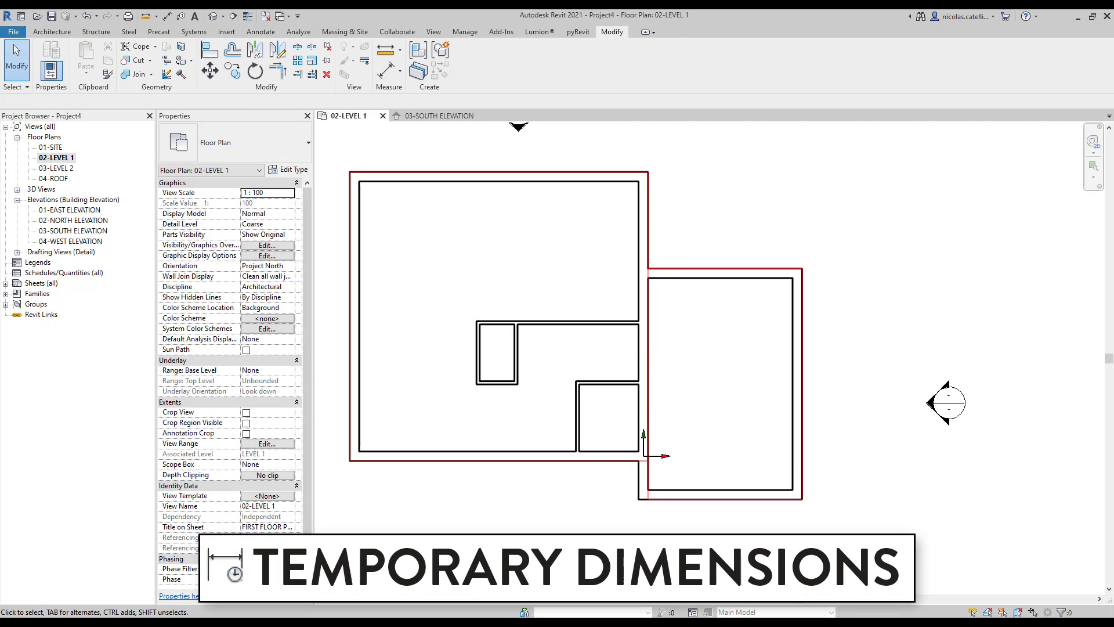
Set the distance from the lower-right enclosure's left wall, measured at its outer face, to the shared wall to 2500 mm.
{"action": "left_click", "coordinate": [578, 411]}
{"action": "scroll", "coordinate": [577, 485], "scroll_direction": "up", "scroll_amount": 3}
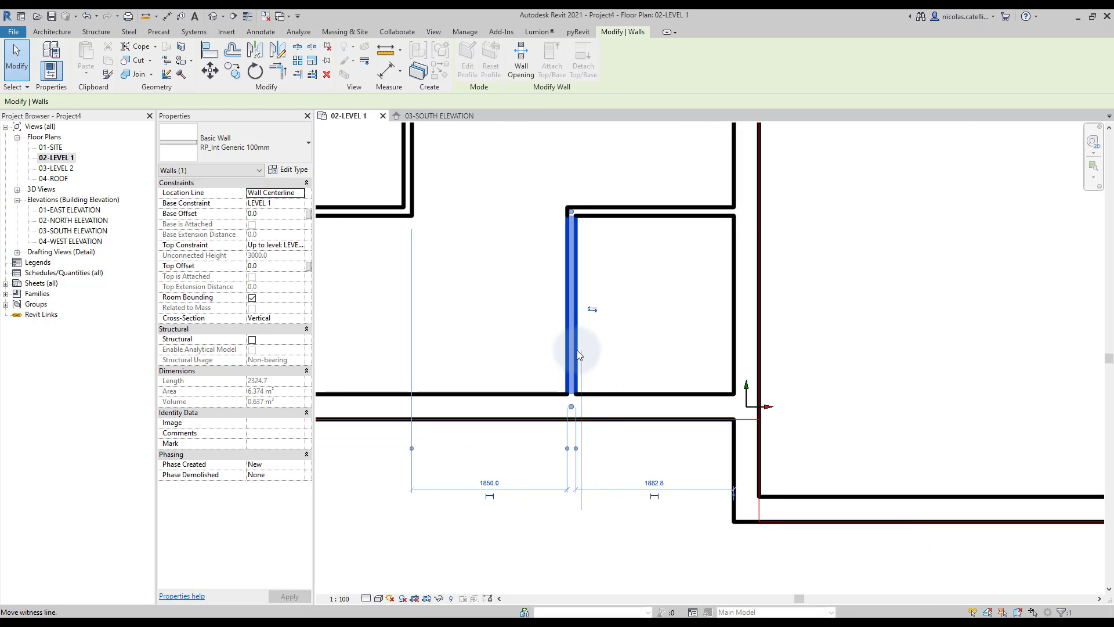
{"action": "left_click_drag", "start_coordinate": [568, 352], "coordinate": [567, 352]}
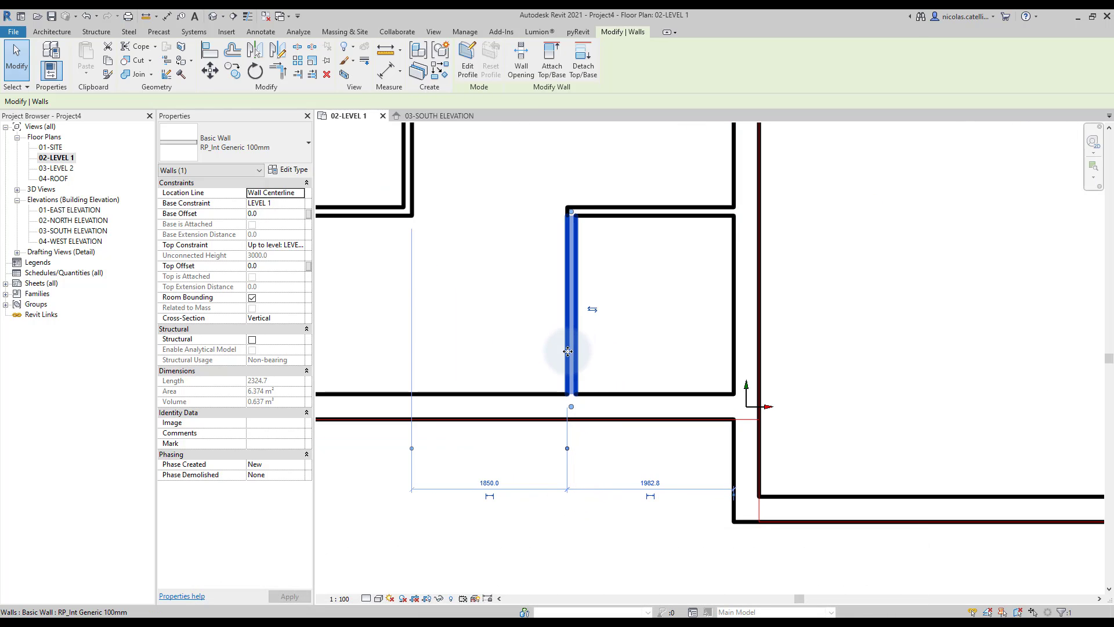
{"action": "left_click", "coordinate": [644, 482]}
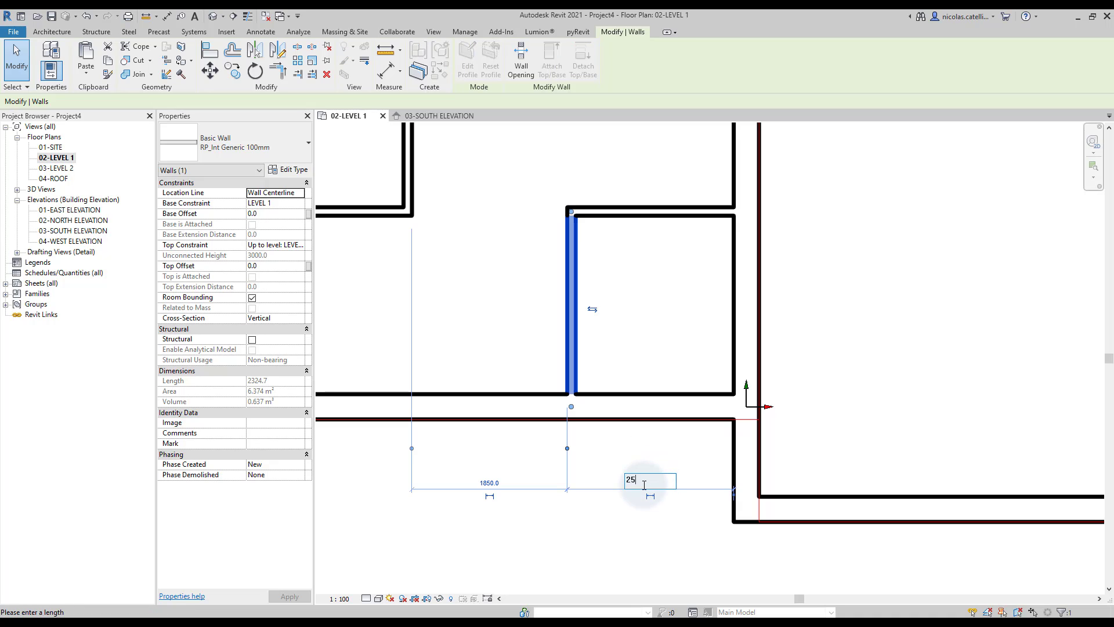
{"action": "key", "text": "Return"}
{"action": "scroll", "coordinate": [611, 479], "scroll_direction": "down", "scroll_amount": 1}
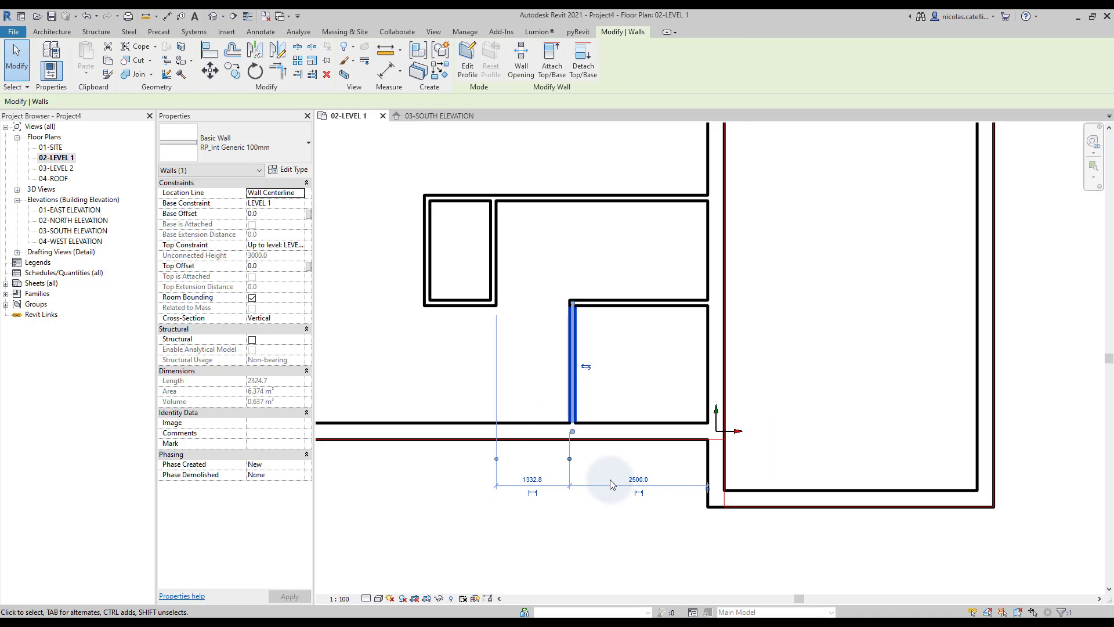
Try a 1245 mm gap between the small enclosure and the lower-right enclosure by moving the selected wall, and undo it.
{"action": "middle_click_drag", "start_coordinate": [598, 472], "coordinate": [626, 472]}
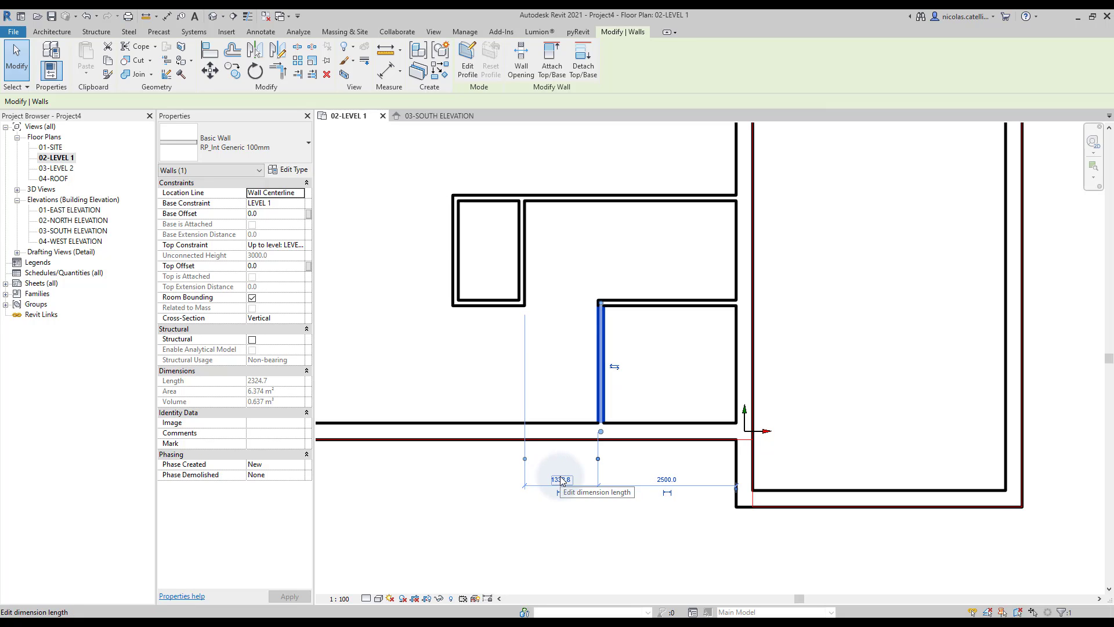
{"action": "left_click", "coordinate": [562, 480]}
{"action": "key", "text": "Return"}
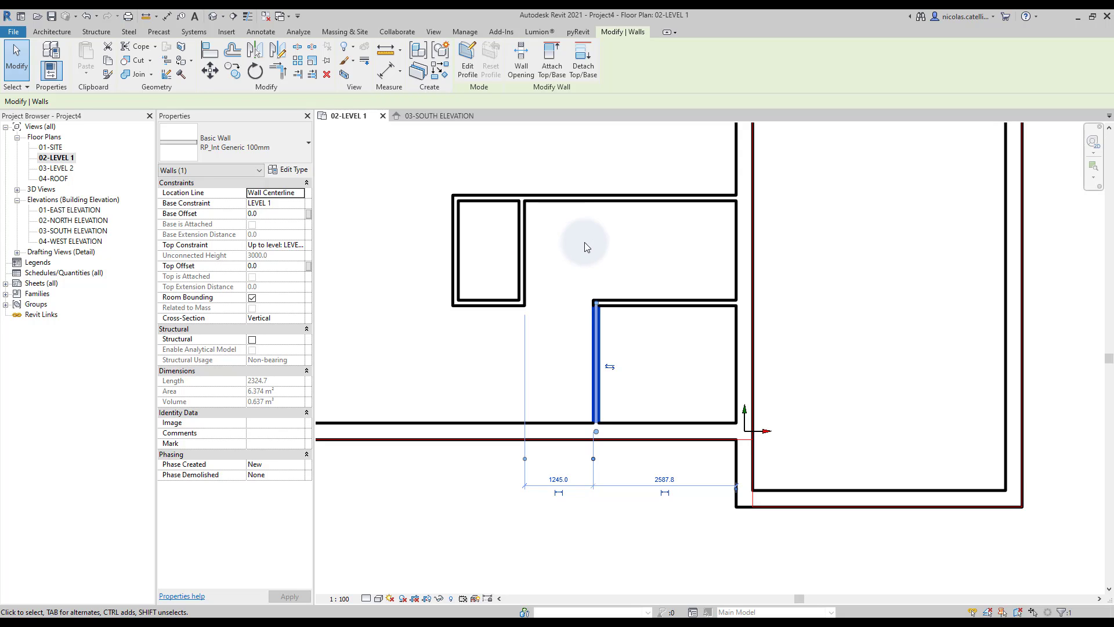
{"action": "key", "text": "ctrl+z"}
Move the small enclosure's right wall to 1245 mm from the lower-right enclosure's left wall.
{"action": "left_click", "coordinate": [522, 258]}
{"action": "left_click", "coordinate": [562, 159]}
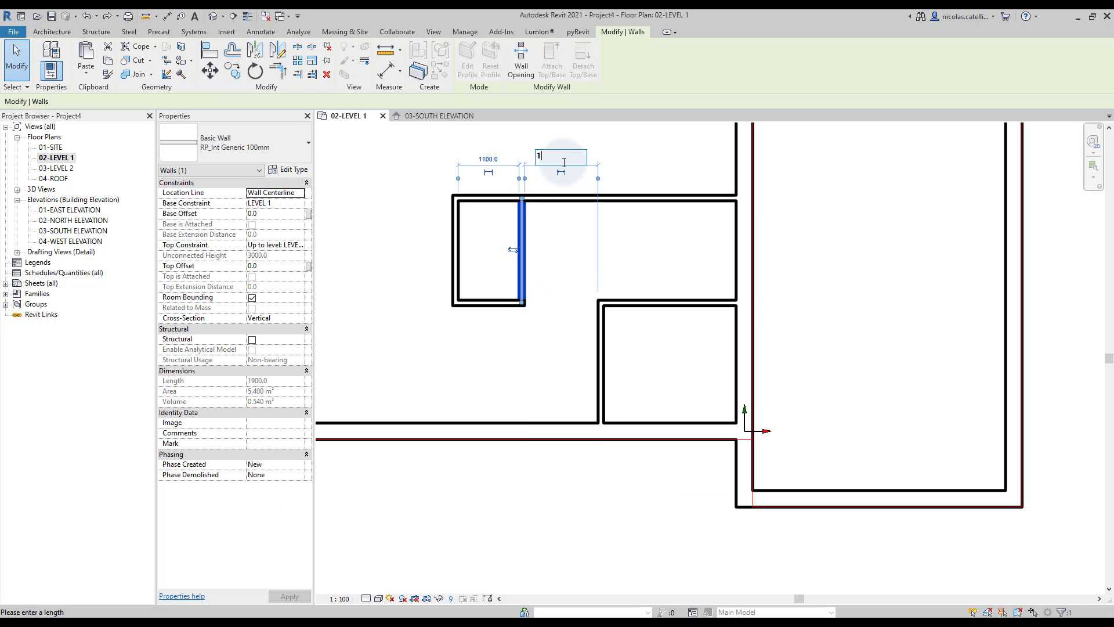
{"action": "type", "text": "1244"}
{"action": "key", "text": "Return"}
Set the small enclosure's overall outer width to 1100 mm by moving its left wall.
{"action": "left_click", "coordinate": [455, 249]}
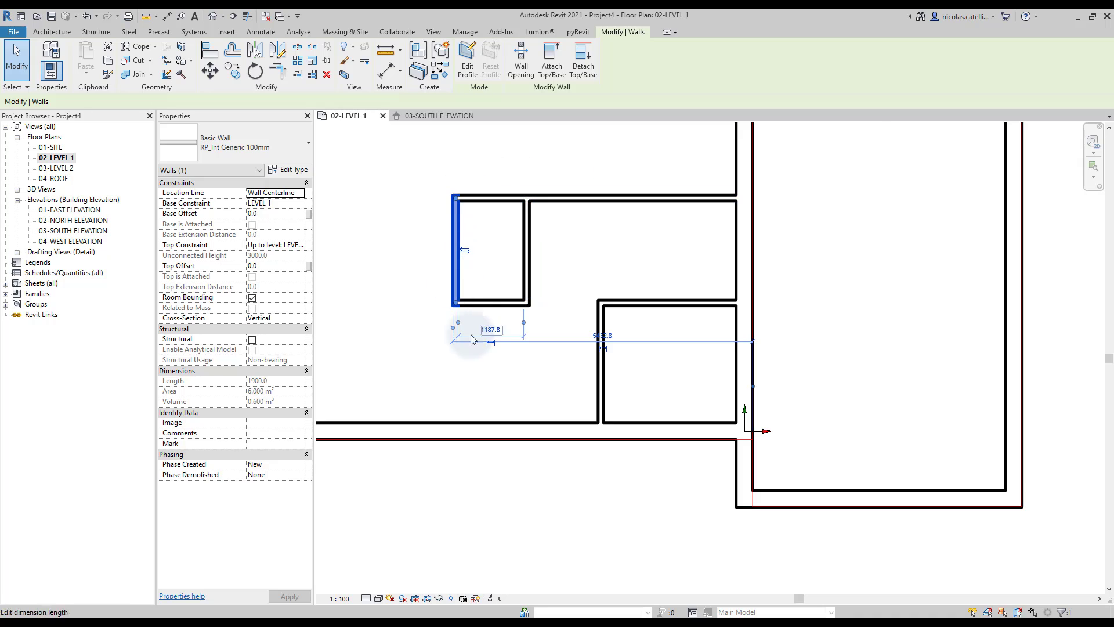
{"action": "scroll", "coordinate": [451, 310], "scroll_direction": "up", "scroll_amount": 2}
{"action": "left_click_drag", "start_coordinate": [460, 329], "coordinate": [449, 283]}
{"action": "left_click_drag", "start_coordinate": [560, 328], "coordinate": [567, 296]}
{"action": "left_click", "coordinate": [510, 337]}
{"action": "type", "text": "1100"}
{"action": "key", "text": "Return"}
Set the lower-right enclosure's interior depth to 2100 mm by moving its top wall.
{"action": "scroll", "coordinate": [536, 270], "scroll_direction": "down", "scroll_amount": 2}
{"action": "middle_click_drag", "start_coordinate": [713, 268], "coordinate": [678, 304]}
{"action": "left_click", "coordinate": [680, 320]}
{"action": "scroll", "coordinate": [756, 395], "scroll_direction": "up", "scroll_amount": 1}
{"action": "left_click", "coordinate": [760, 383]}
{"action": "type", "text": "2100"}
{"action": "key", "text": "Return"}
Move the long horizontal partition so its outer face is 2400 mm from the outer face of the lower horizontal partition.
{"action": "scroll", "coordinate": [834, 353], "scroll_direction": "down", "scroll_amount": 3}
{"action": "left_click", "coordinate": [606, 249]}
{"action": "scroll", "coordinate": [792, 330], "scroll_direction": "up", "scroll_amount": 2}
{"action": "left_click_drag", "start_coordinate": [781, 324], "coordinate": [750, 331]}
{"action": "left_click_drag", "start_coordinate": [781, 224], "coordinate": [731, 218]}
{"action": "left_click", "coordinate": [795, 276]}
{"action": "type", "text": "2400"}
{"action": "key", "text": "Return"}
{"action": "key", "text": "Escape"}
{"action": "scroll", "coordinate": [733, 280], "scroll_direction": "down", "scroll_amount": 2}
{"action": "middle_click_drag", "start_coordinate": [652, 280], "coordinate": [620, 390]}
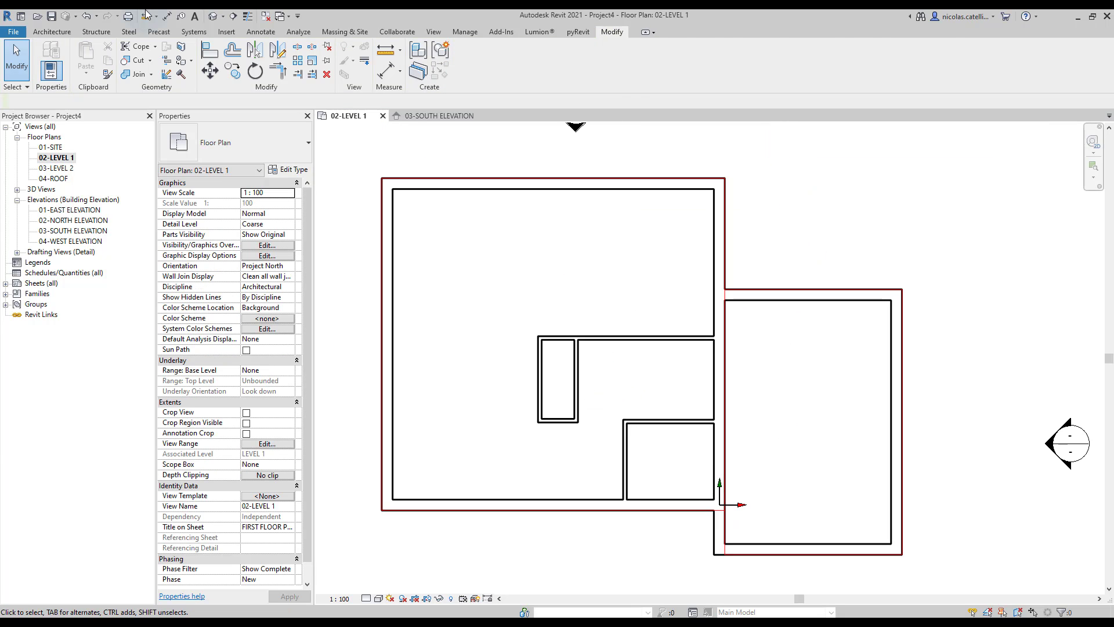
Place an RP_DOOR_Simple 750mm x 2134mm door in the large room's bottom wall, 200 mm left of the lower-right enclosure.
{"action": "left_click", "coordinate": [45, 33]}
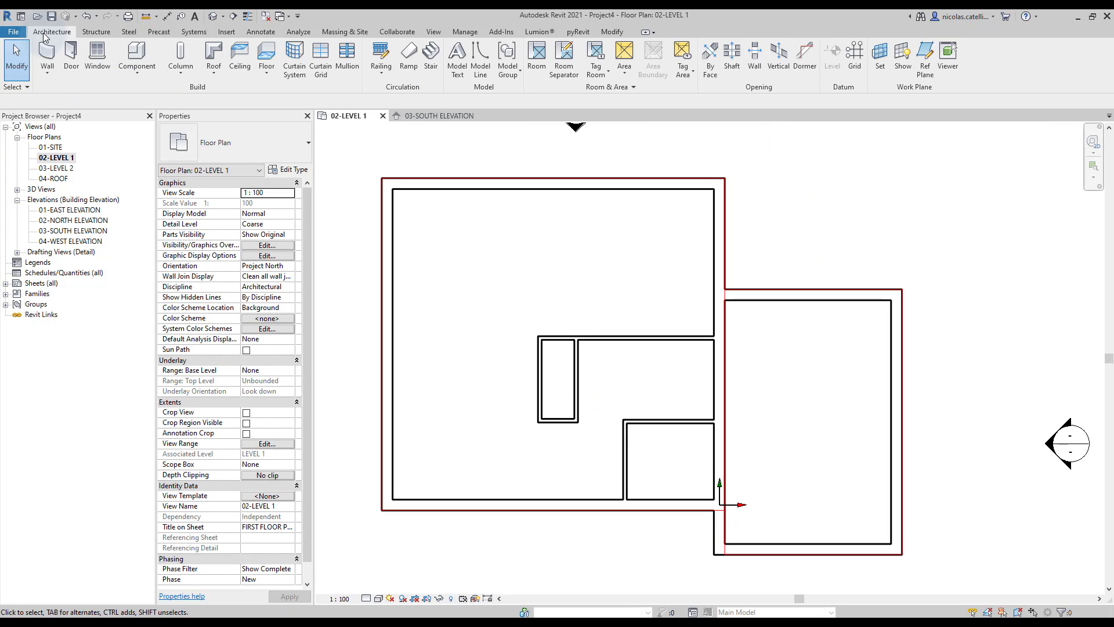
{"action": "left_click", "coordinate": [70, 58]}
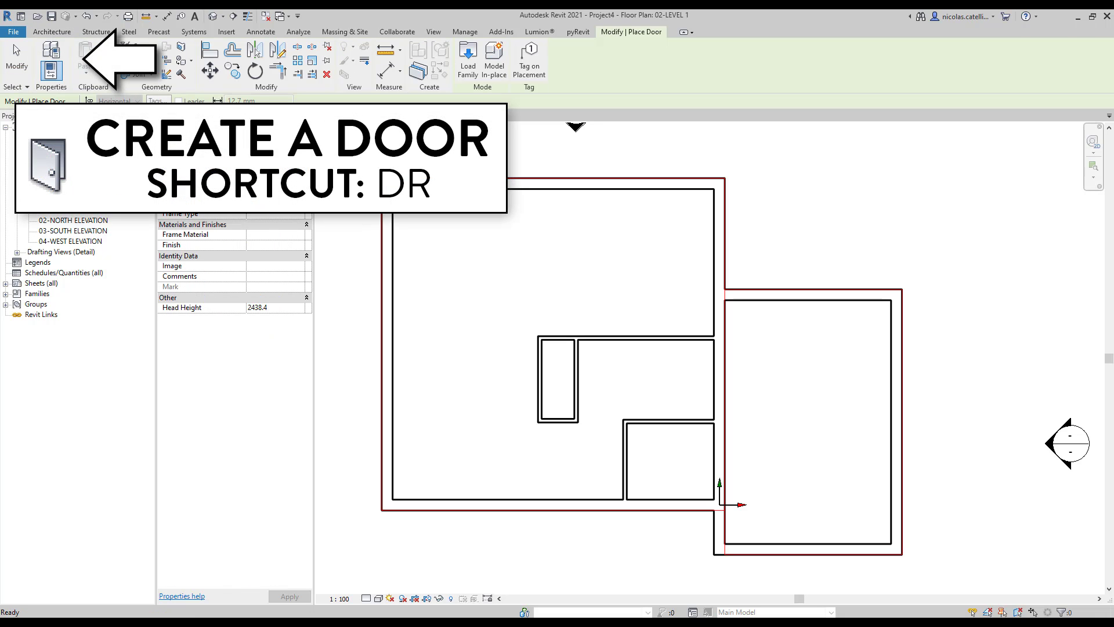
{"action": "left_click", "coordinate": [235, 141]}
{"action": "scroll", "coordinate": [242, 337], "scroll_direction": "down", "scroll_amount": 1}
{"action": "scroll", "coordinate": [242, 338], "scroll_direction": "down", "scroll_amount": 1}
{"action": "left_click", "coordinate": [241, 372]}
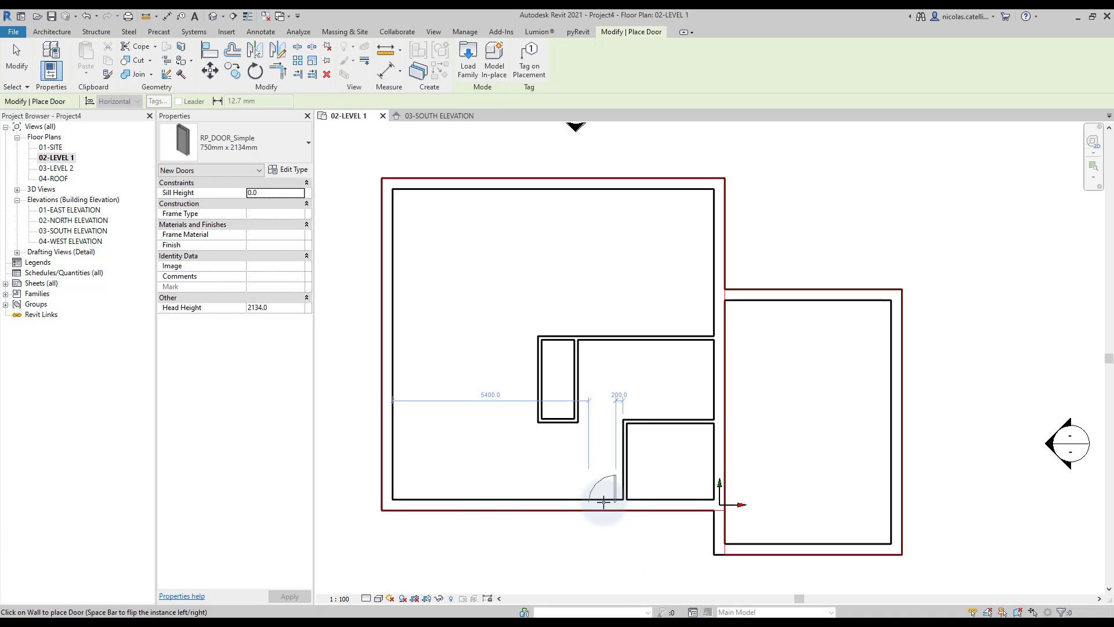
{"action": "left_click", "coordinate": [603, 502]}
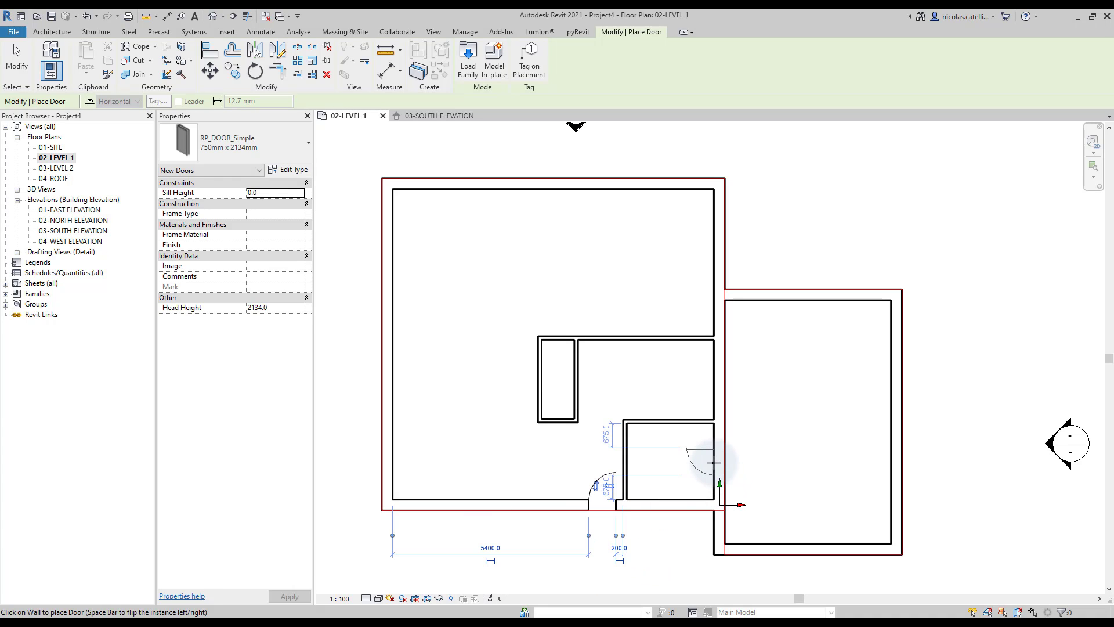
Place the same door centred on the enclosure's side of the shared wall and another in the smaller room's top wall, 200 mm from its right corner.
{"action": "left_click", "coordinate": [714, 460]}
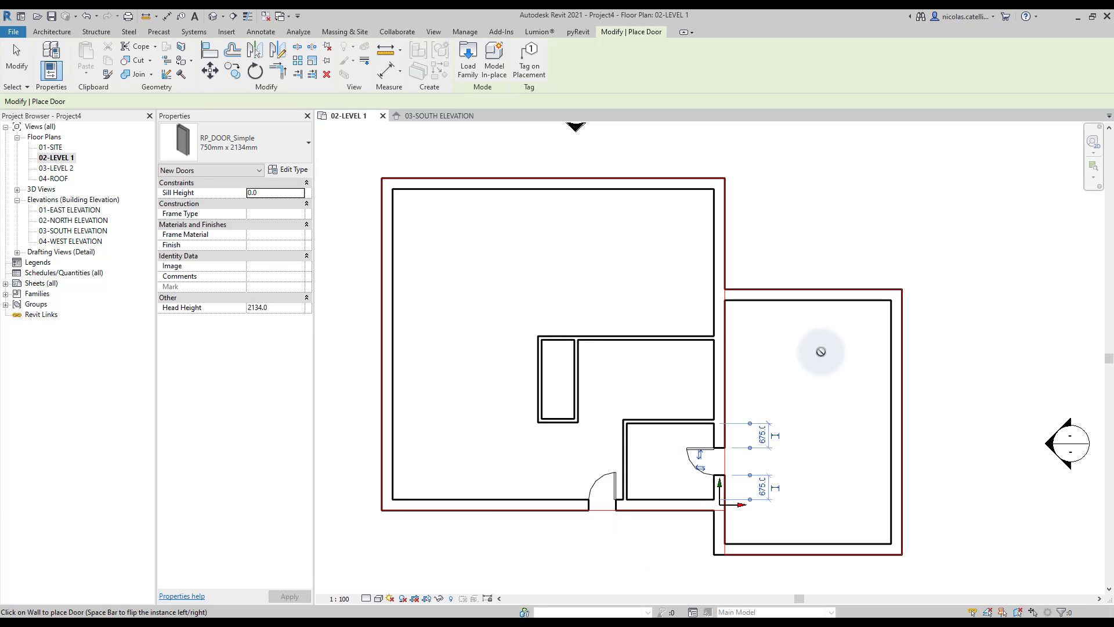
{"action": "left_click", "coordinate": [869, 286]}
{"action": "key", "text": "Escape"}
{"action": "key", "text": "Escape"}
Flip the top-wall door's hand and facing through its orientations, ending with it hinged near the corner and swinging outward.
{"action": "scroll", "coordinate": [903, 279], "scroll_direction": "up", "scroll_amount": 3}
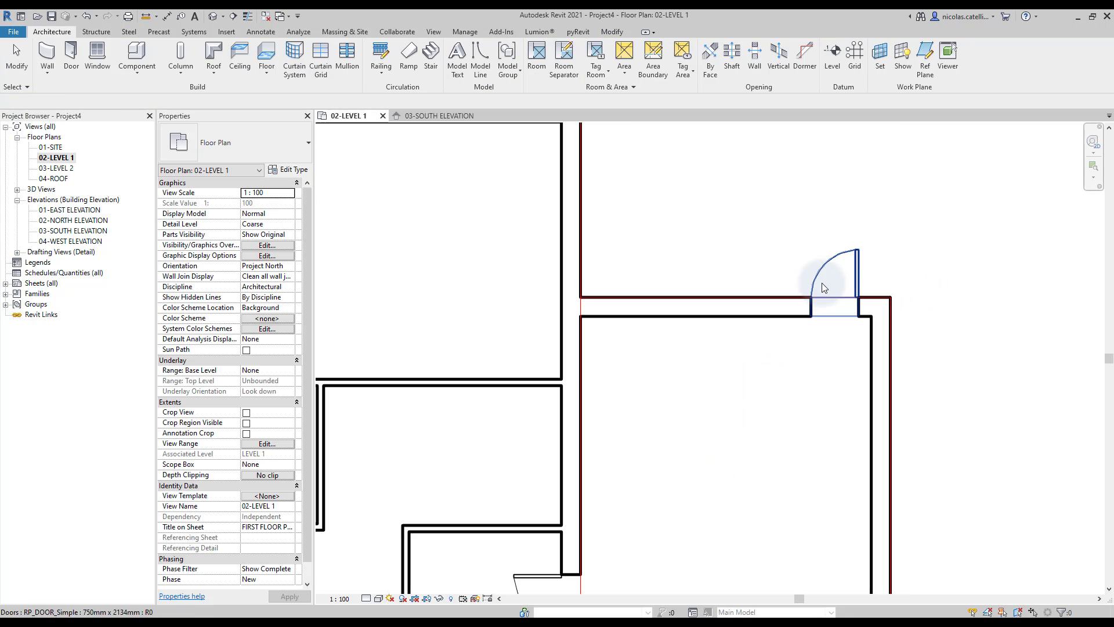
{"action": "left_click", "coordinate": [862, 276]}
{"action": "left_click", "coordinate": [854, 273]}
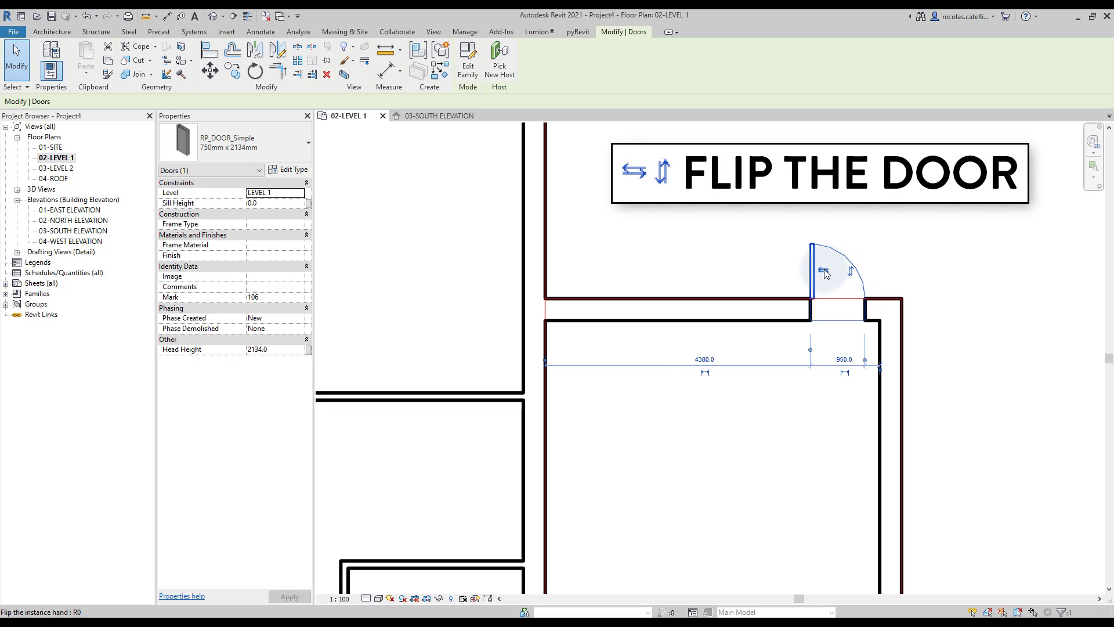
{"action": "left_click", "coordinate": [824, 270]}
{"action": "left_click", "coordinate": [852, 271]}
{"action": "left_click", "coordinate": [824, 271]}
{"action": "key", "text": "space"}
{"action": "key", "text": "space"}
{"action": "key", "text": "space"}
{"action": "key", "text": "space"}
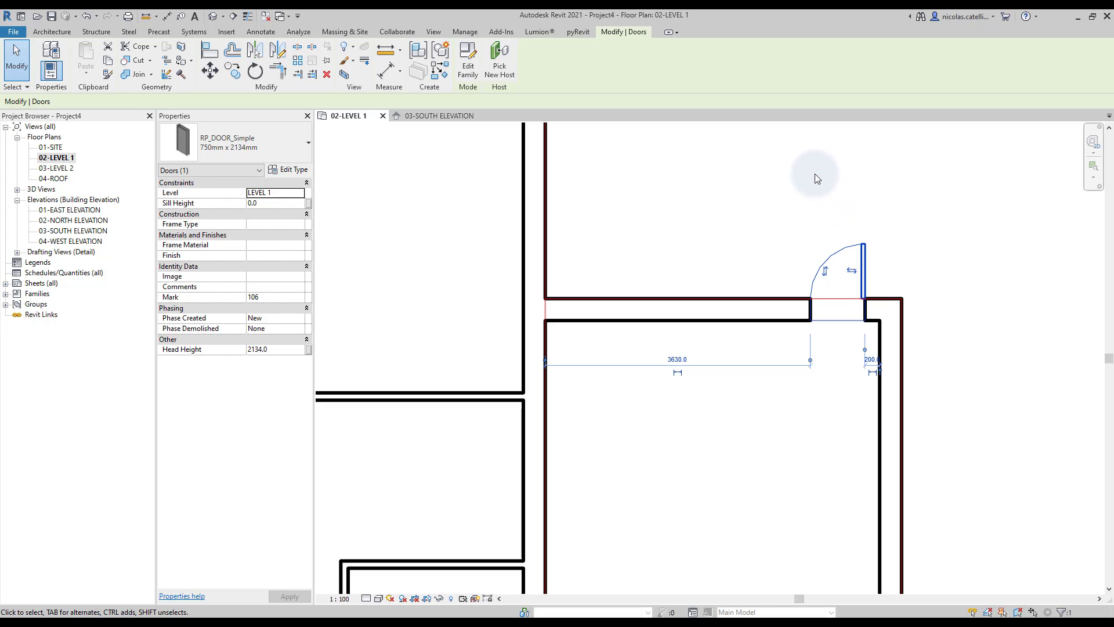
Duplicate the selected top-wall door's type under the name 915mm x 2134mm.
{"action": "scroll", "coordinate": [900, 203], "scroll_direction": "down", "scroll_amount": 2}
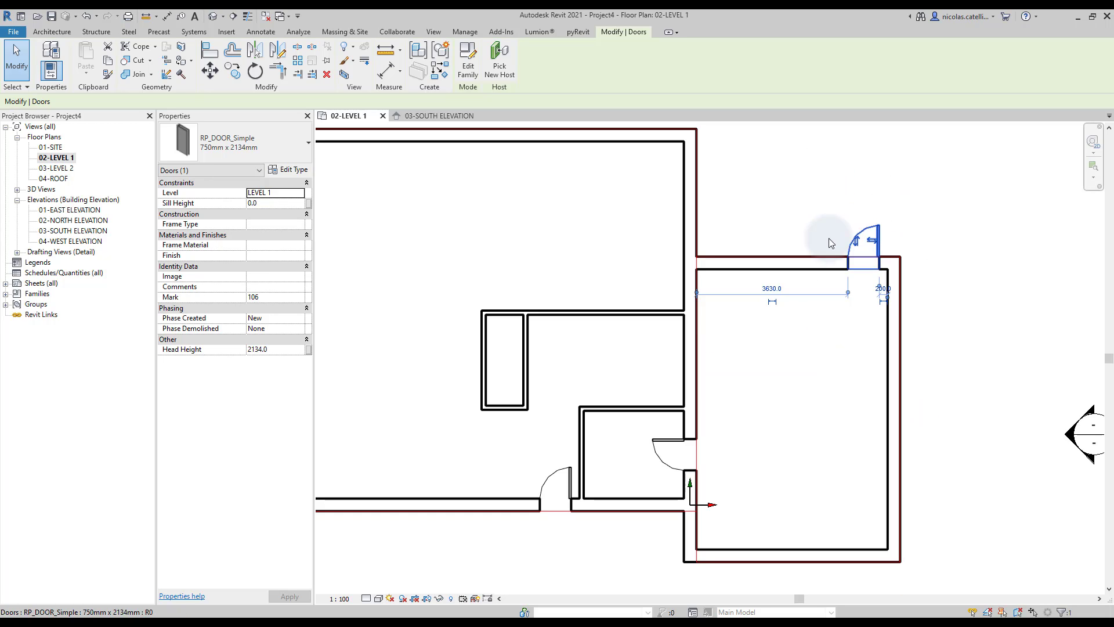
{"action": "left_click", "coordinate": [249, 145]}
{"action": "left_click", "coordinate": [235, 375]}
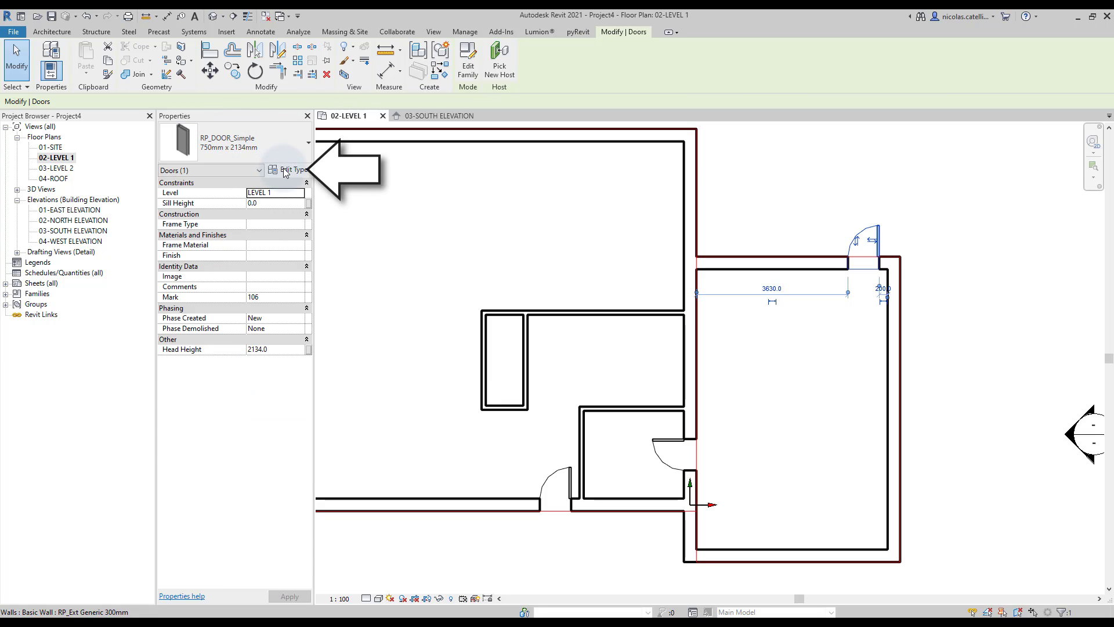
{"action": "left_click", "coordinate": [288, 170]}
{"action": "left_click", "coordinate": [643, 181]}
{"action": "left_click_drag", "start_coordinate": [519, 305], "coordinate": [480, 307]}
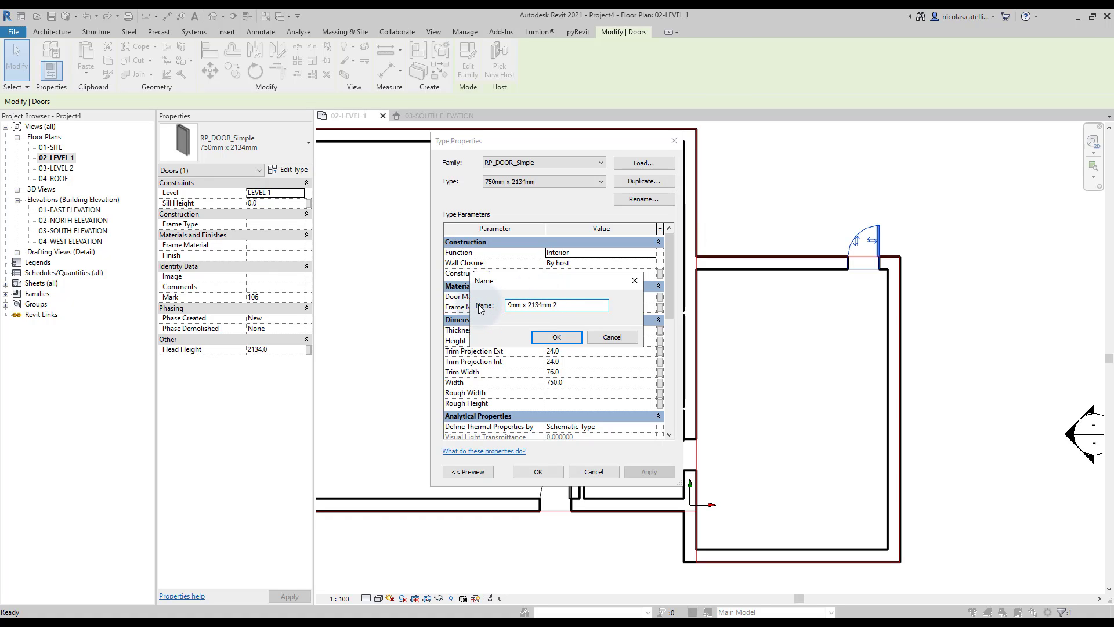
{"action": "type", "text": "915"}
{"action": "left_click", "coordinate": [602, 306]}
{"action": "left_click", "coordinate": [546, 337]}
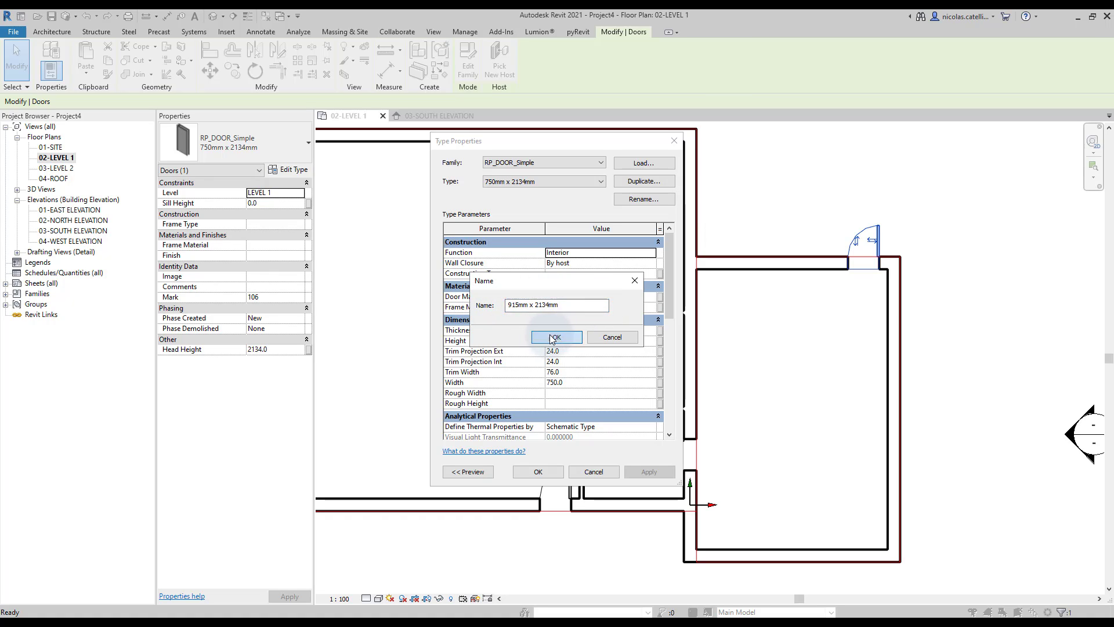
Set the new door type's width to 915 mm and the top-wall door's offset from the right wall to 150 mm.
{"action": "left_click", "coordinate": [578, 383]}
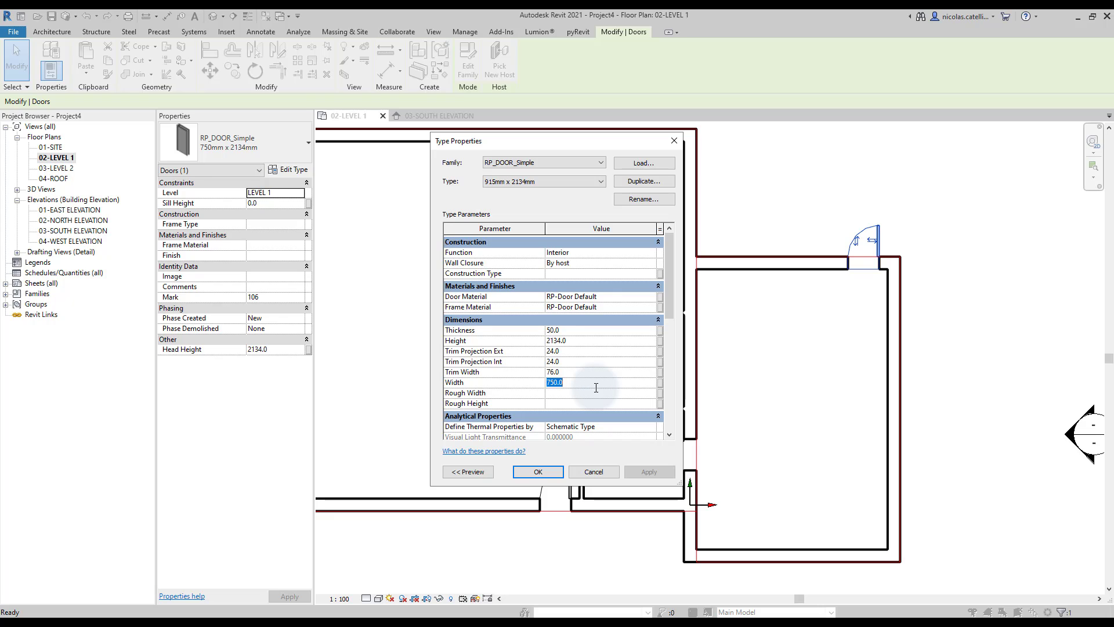
{"action": "left_click", "coordinate": [554, 469]}
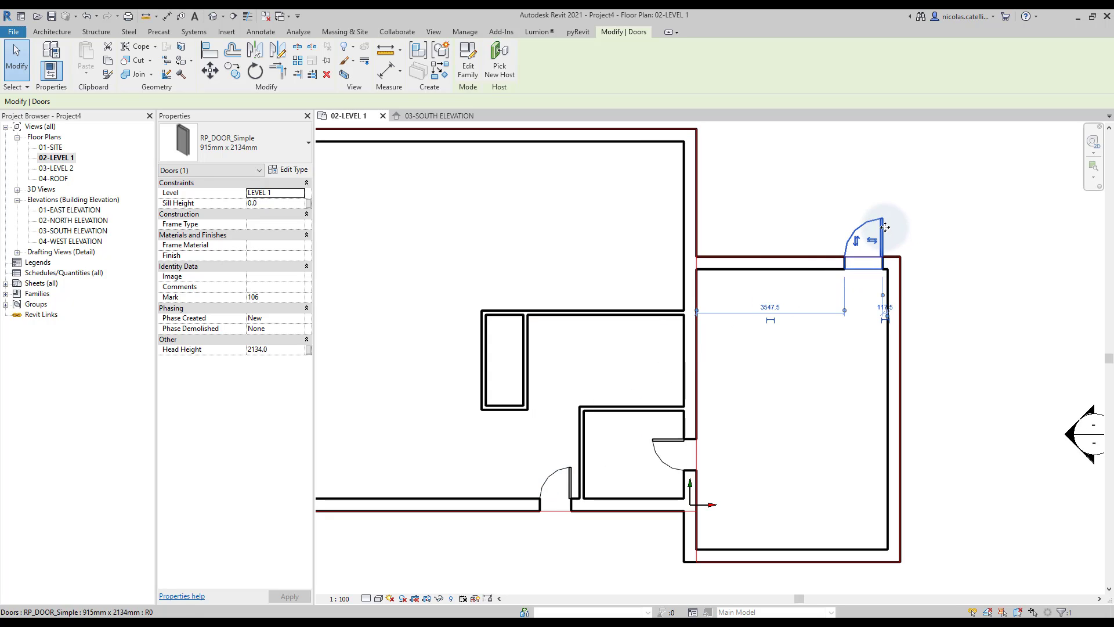
{"action": "left_click", "coordinate": [886, 307]}
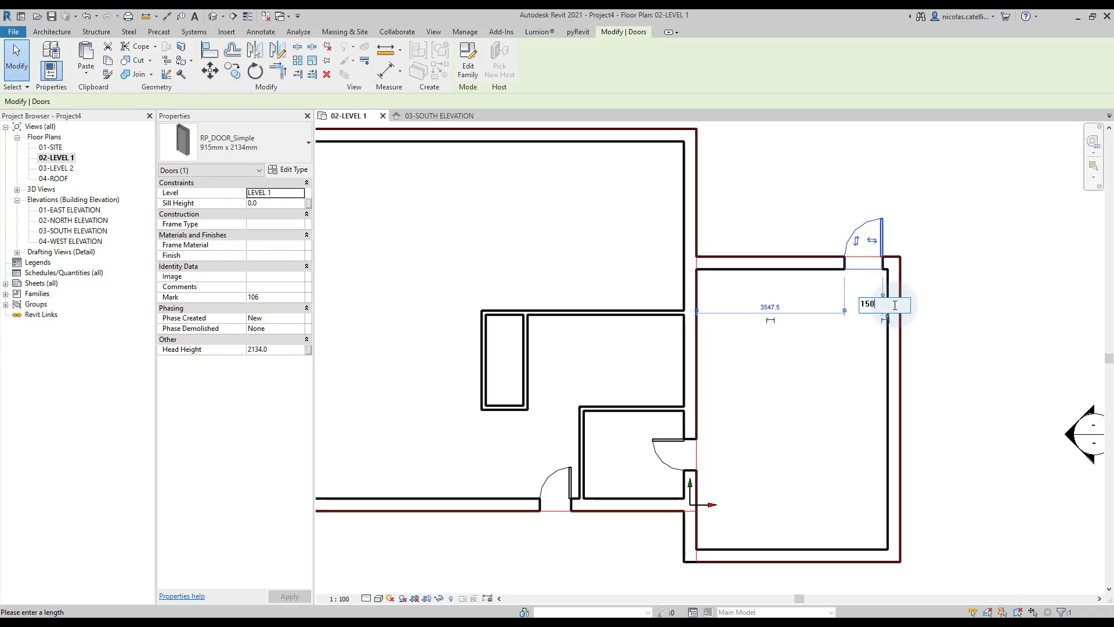
{"action": "key", "text": "Return"}
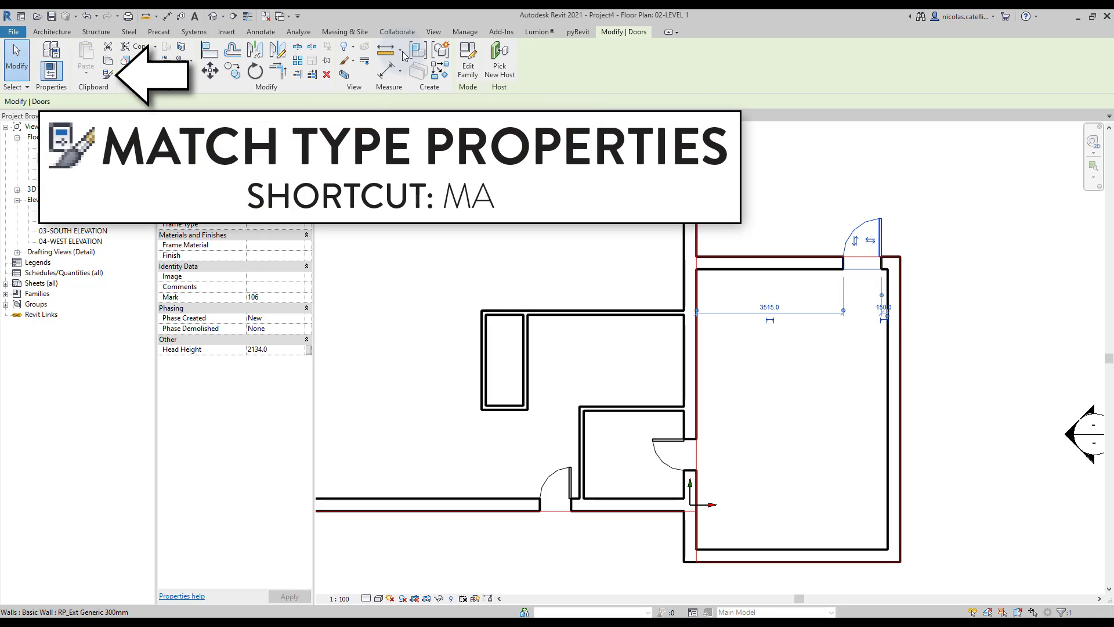
Match the shared-wall door and the large room's bottom-wall door to the top-wall door's 915mm x 2134mm type.
{"action": "left_click", "coordinate": [108, 73]}
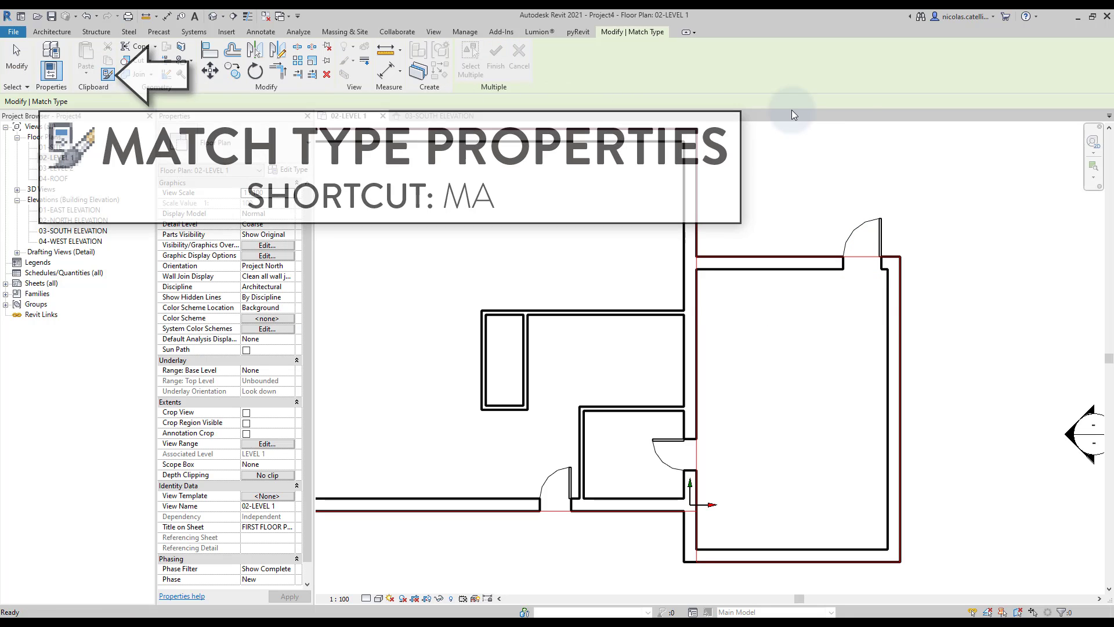
{"action": "left_click", "coordinate": [670, 447]}
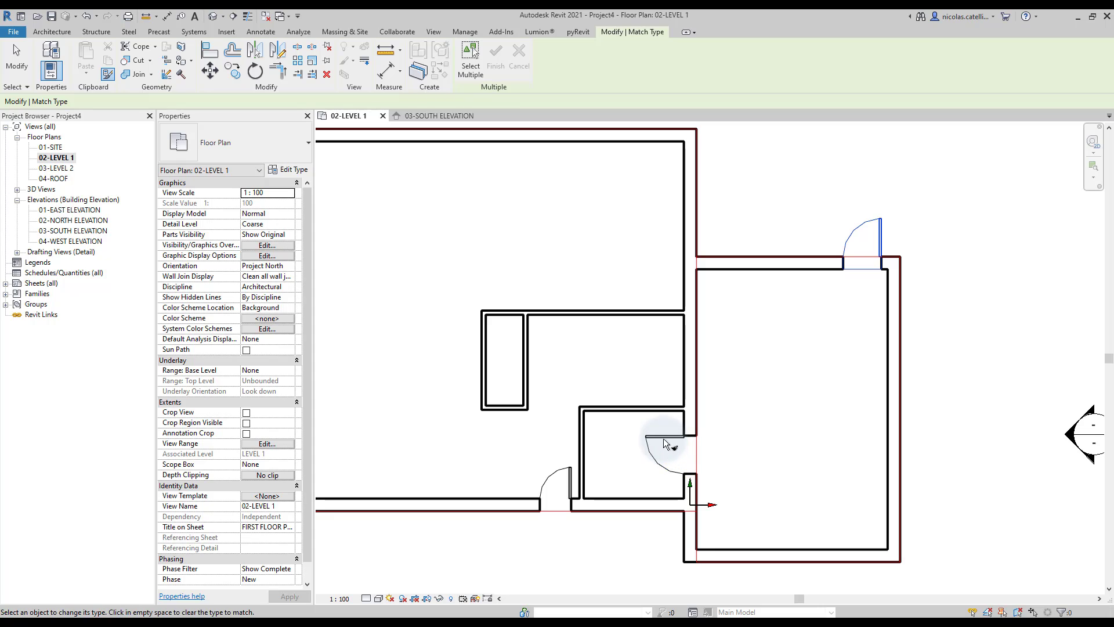
{"action": "left_click", "coordinate": [569, 482]}
{"action": "key", "text": "Escape"}
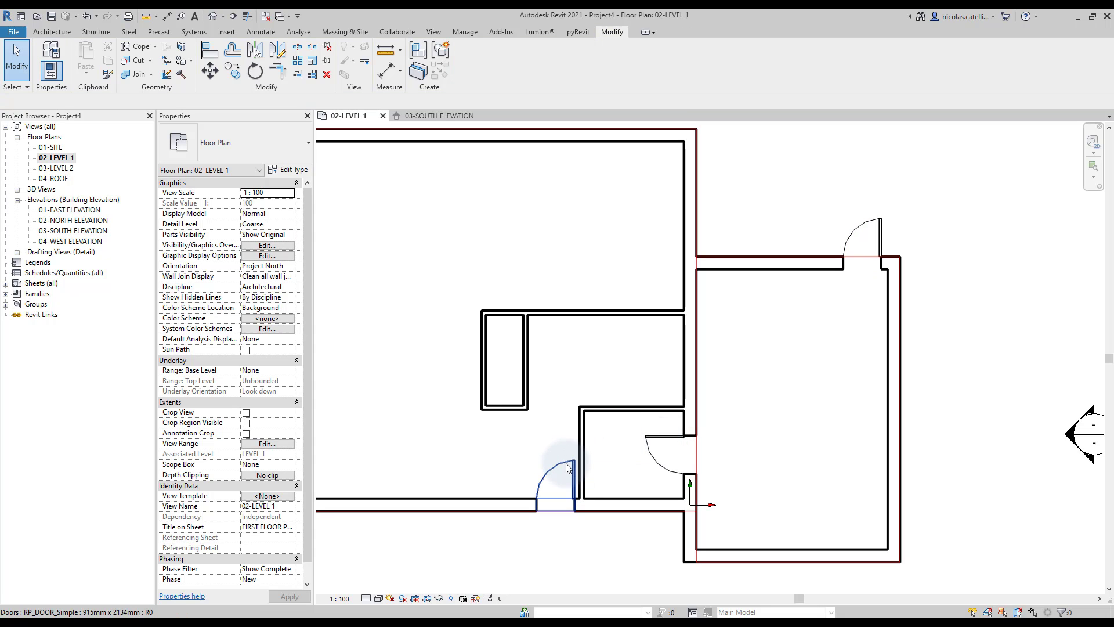
Set the bottom-wall door's offset from the lower-right enclosure's left wall to 150 mm.
{"action": "left_click", "coordinate": [558, 467]}
{"action": "left_click", "coordinate": [577, 548]}
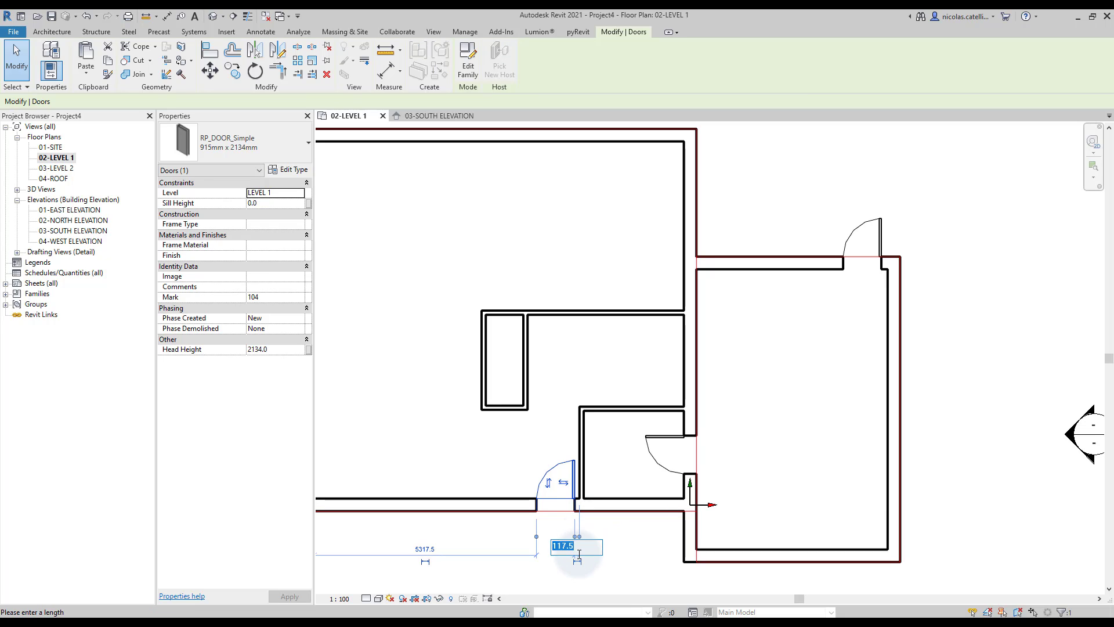
{"action": "type", "text": "150"}
{"action": "key", "text": "Return"}
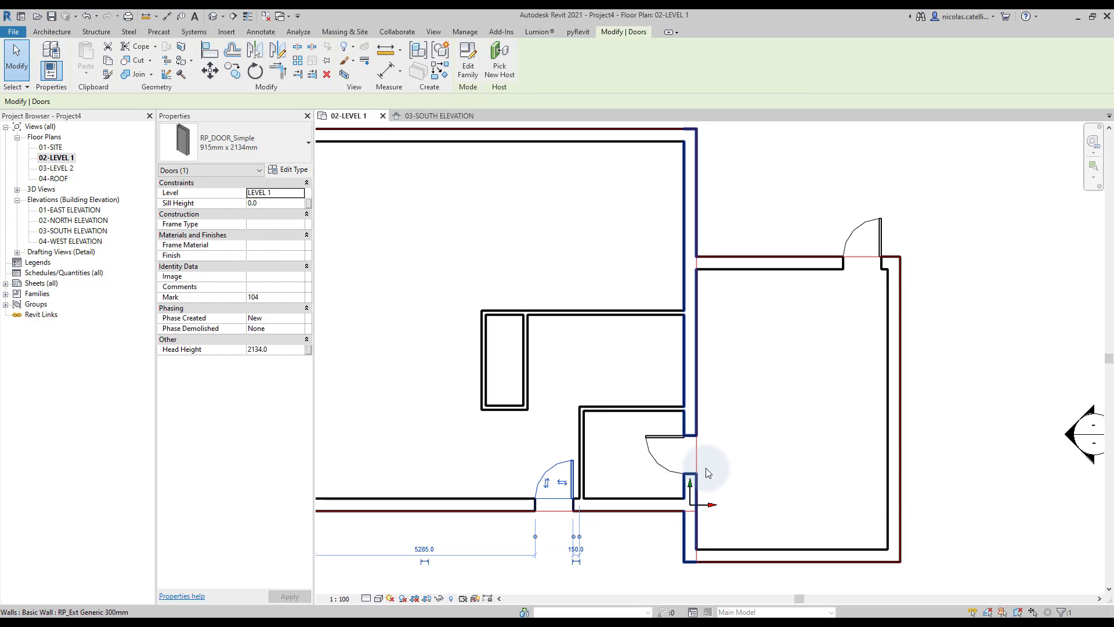
{"action": "left_click", "coordinate": [799, 408]}
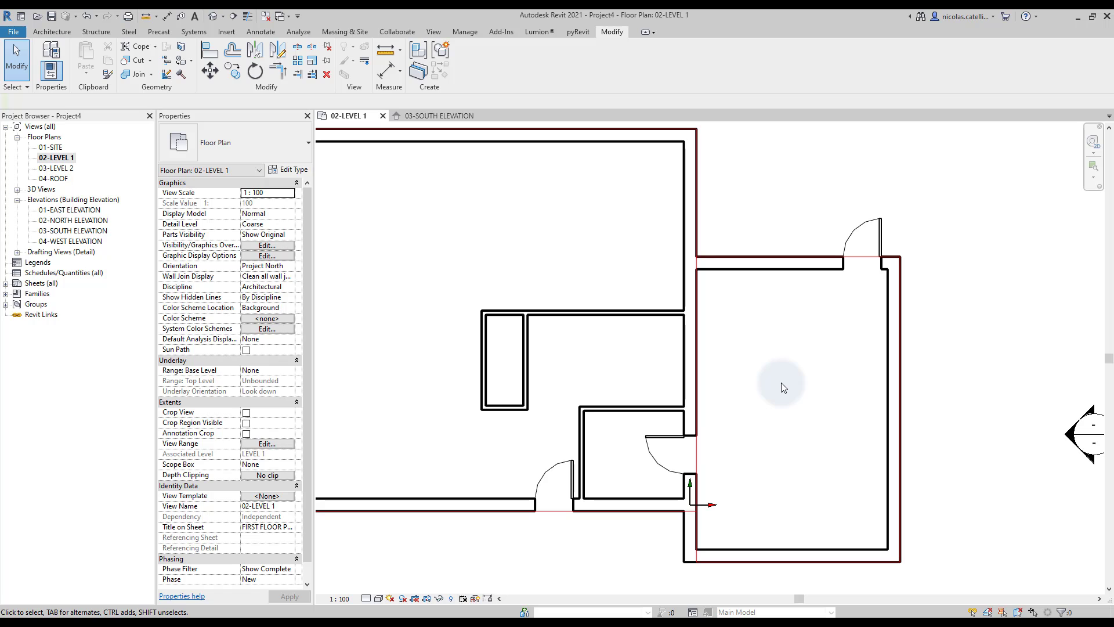
Place an M_DOOR_Overhead-Sectional 2400 x 2000mm door centred in the smaller room's bottom wall.
{"action": "left_click", "coordinate": [51, 31]}
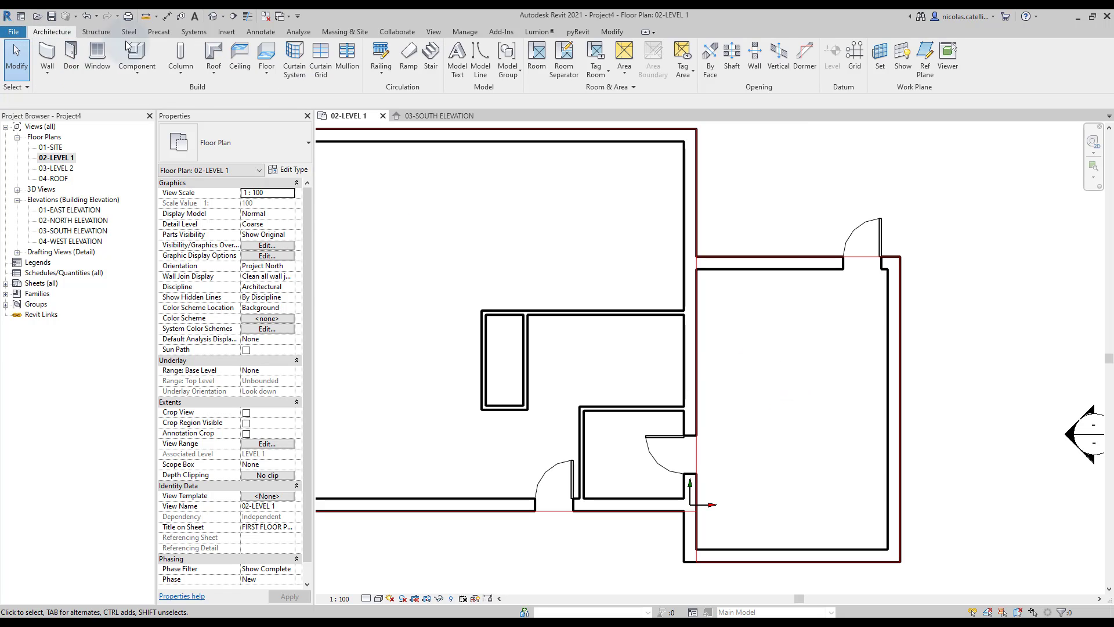
{"action": "left_click", "coordinate": [71, 55]}
{"action": "left_click", "coordinate": [235, 142]}
{"action": "left_click", "coordinate": [206, 438]}
{"action": "left_click", "coordinate": [792, 552]}
{"action": "key", "text": "Escape"}
{"action": "key", "text": "Escape"}
{"action": "left_click", "coordinate": [788, 562]}
{"action": "middle_click_drag", "start_coordinate": [788, 562], "coordinate": [804, 440]}
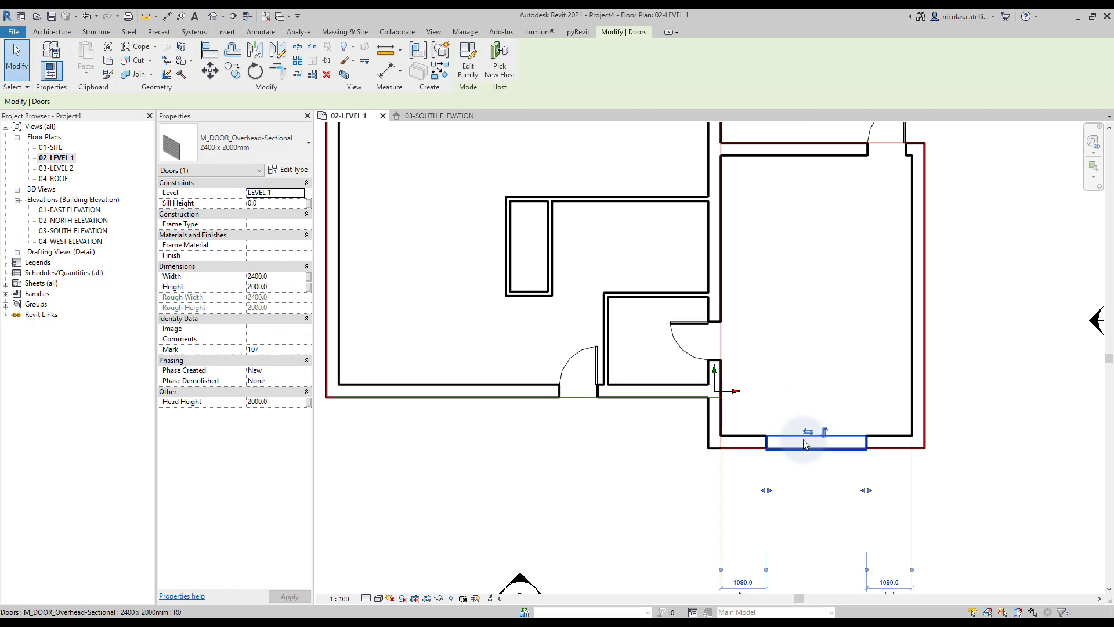
{"action": "left_click", "coordinate": [793, 399]}
Place an RP_DOOR_Pocket 915mm door in the long horizontal partition, just right of the small enclosure.
{"action": "middle_click_drag", "start_coordinate": [580, 390], "coordinate": [597, 455]}
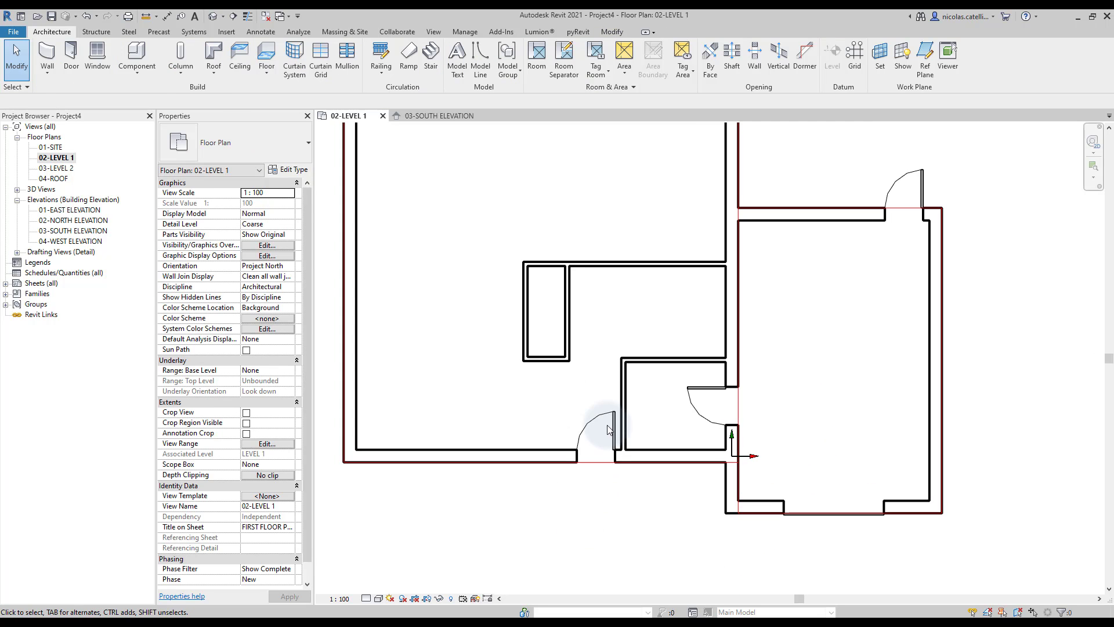
{"action": "left_click", "coordinate": [71, 55]}
{"action": "left_click", "coordinate": [218, 152]}
{"action": "scroll", "coordinate": [200, 340], "scroll_direction": "down", "scroll_amount": 1}
{"action": "left_click", "coordinate": [192, 322]}
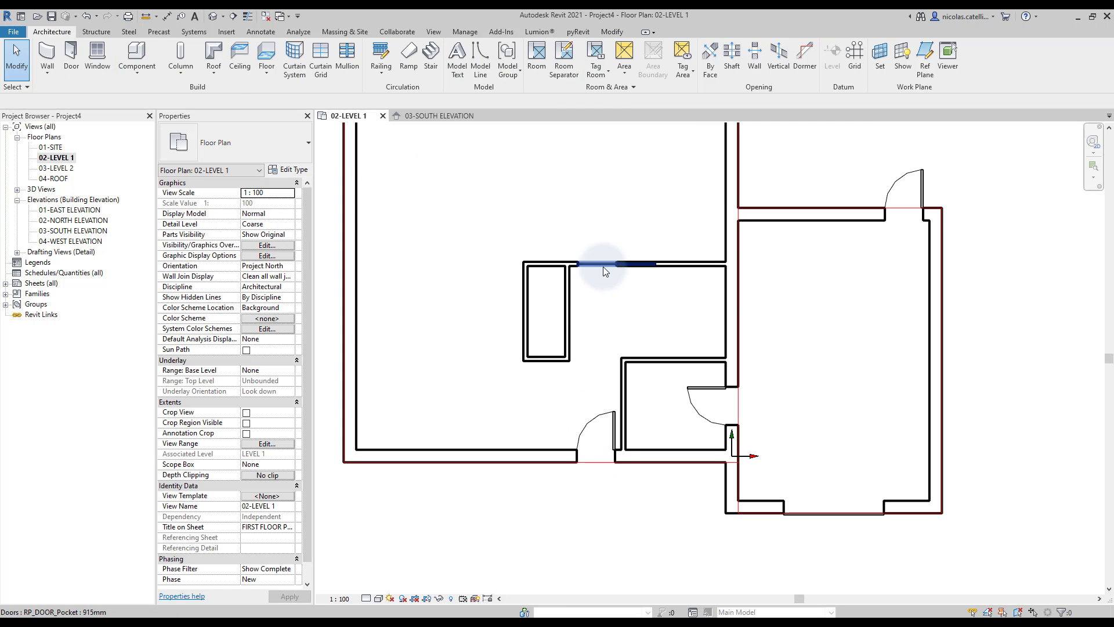
Place RP_DOOR_Pocket 762mm doors in the small enclosure's right wall and the lower-right enclosure's left wall.
{"action": "left_click", "coordinate": [572, 308]}
{"action": "left_click", "coordinate": [624, 400]}
{"action": "key", "text": "Escape"}
{"action": "scroll", "coordinate": [624, 399], "scroll_direction": "up", "scroll_amount": 3}
{"action": "left_click", "coordinate": [624, 398]}
{"action": "left_click", "coordinate": [625, 248]}
Place an M_Door-Double-Sliding 1800 x 2100mm door in the large room's top wall, near the upper-left corner.
{"action": "scroll", "coordinate": [624, 249], "scroll_direction": "down", "scroll_amount": 4}
{"action": "middle_click_drag", "start_coordinate": [624, 248], "coordinate": [661, 389]}
{"action": "left_click", "coordinate": [64, 56]}
{"action": "left_click", "coordinate": [232, 145]}
{"action": "scroll", "coordinate": [236, 290], "scroll_direction": "up", "scroll_amount": 2}
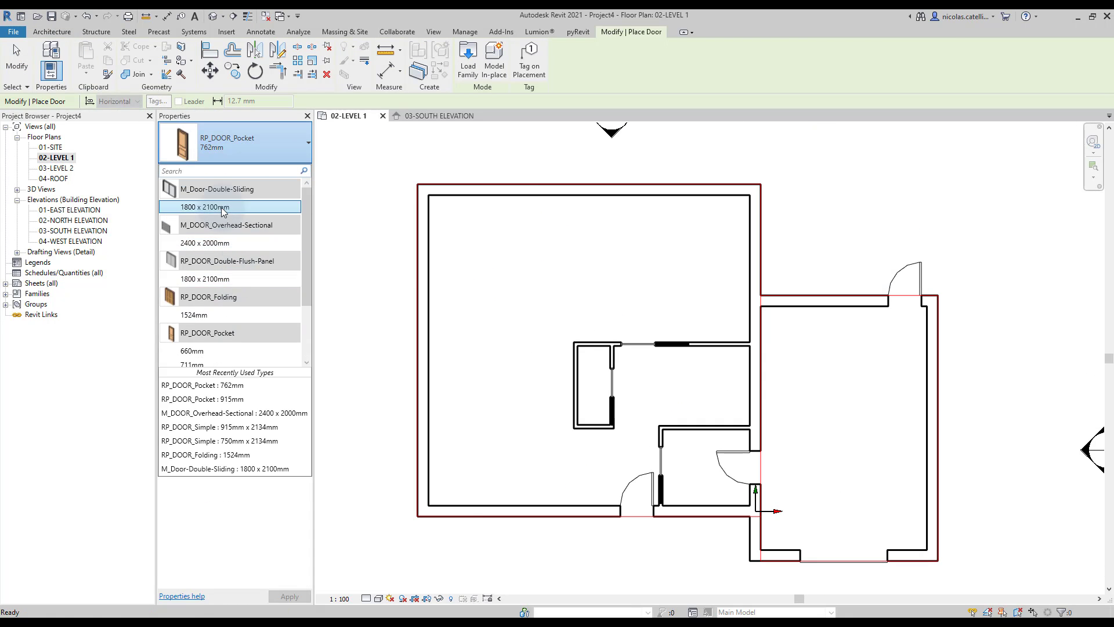
{"action": "left_click", "coordinate": [220, 242]}
{"action": "left_click", "coordinate": [505, 190]}
{"action": "key", "text": "Escape"}
{"action": "left_click", "coordinate": [486, 288]}
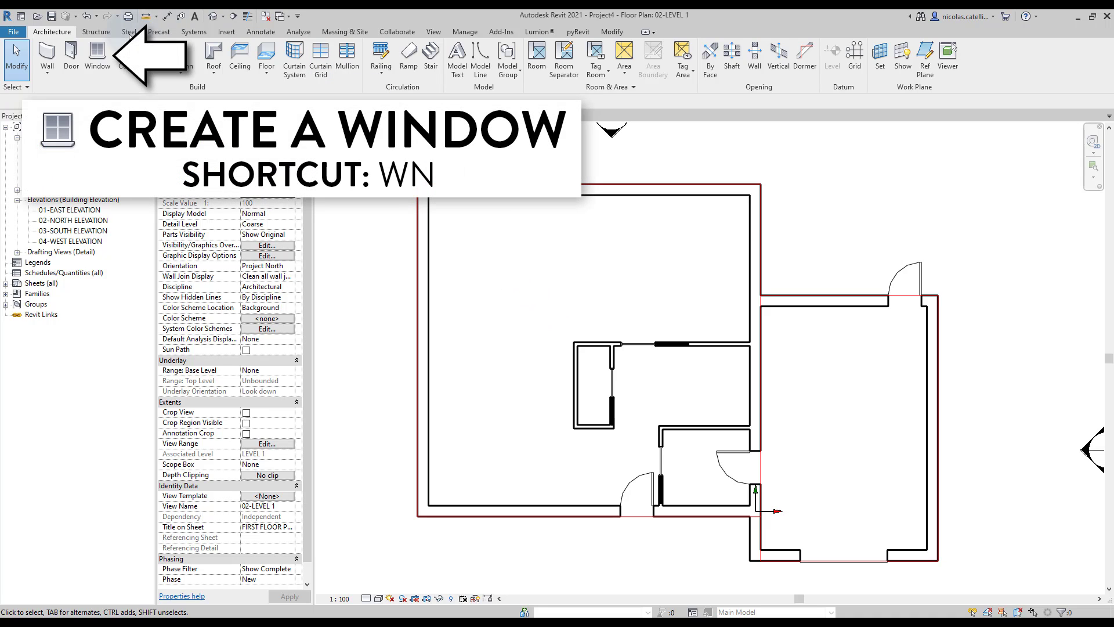
Place an RP_WIN_Fixed 0915 x 1830mm window in the large room's bottom wall, 100 mm left of the hinged door.
{"action": "left_click", "coordinate": [97, 56]}
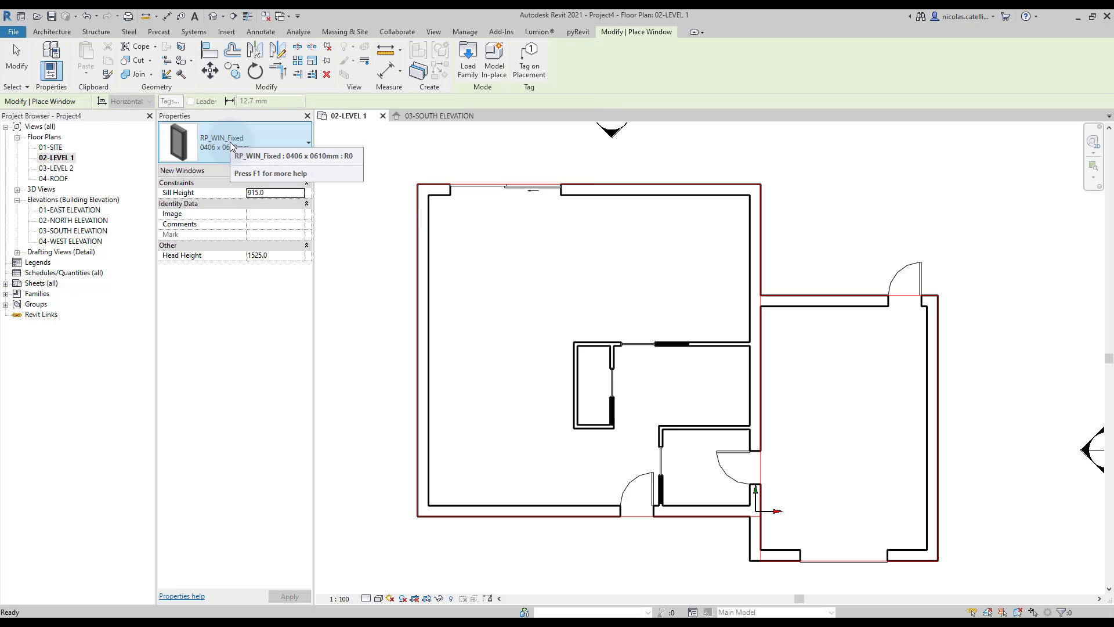
{"action": "left_click", "coordinate": [231, 145]}
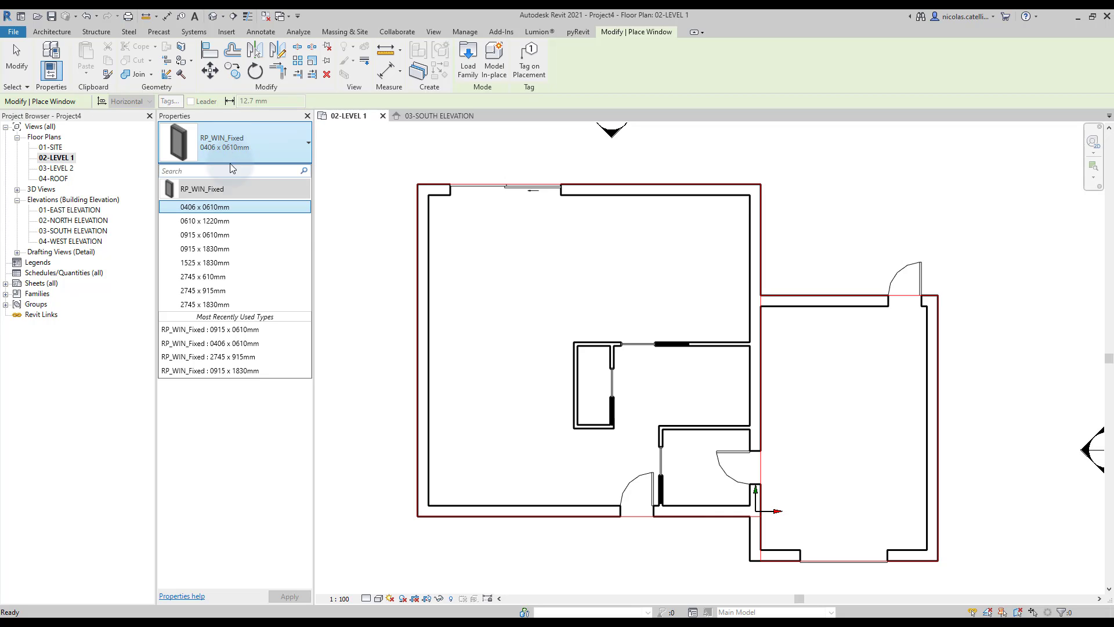
{"action": "left_click", "coordinate": [229, 248]}
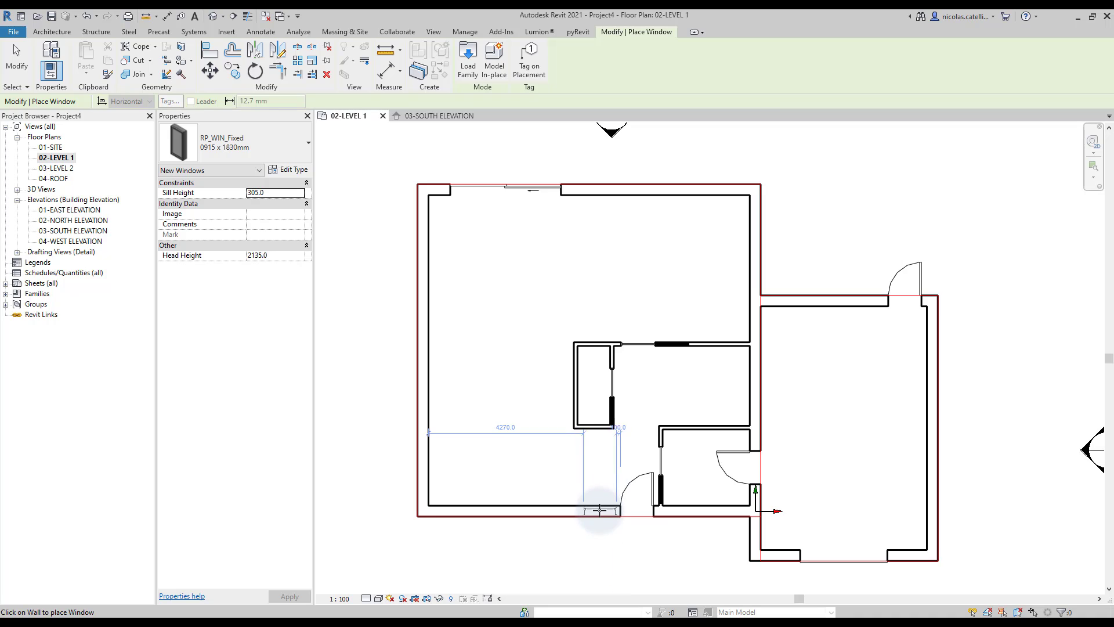
{"action": "left_click", "coordinate": [600, 510]}
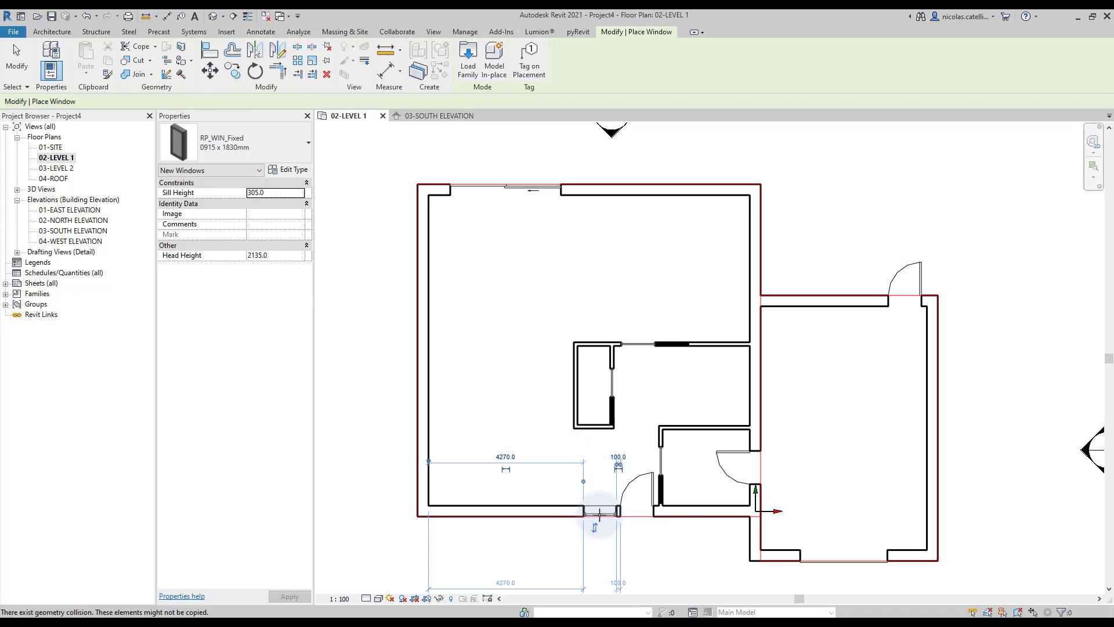
Place an RP_WIN_Fixed 1525 x 1830mm window in the large room's right wall, 400 mm below the top wall.
{"action": "left_click", "coordinate": [254, 142]}
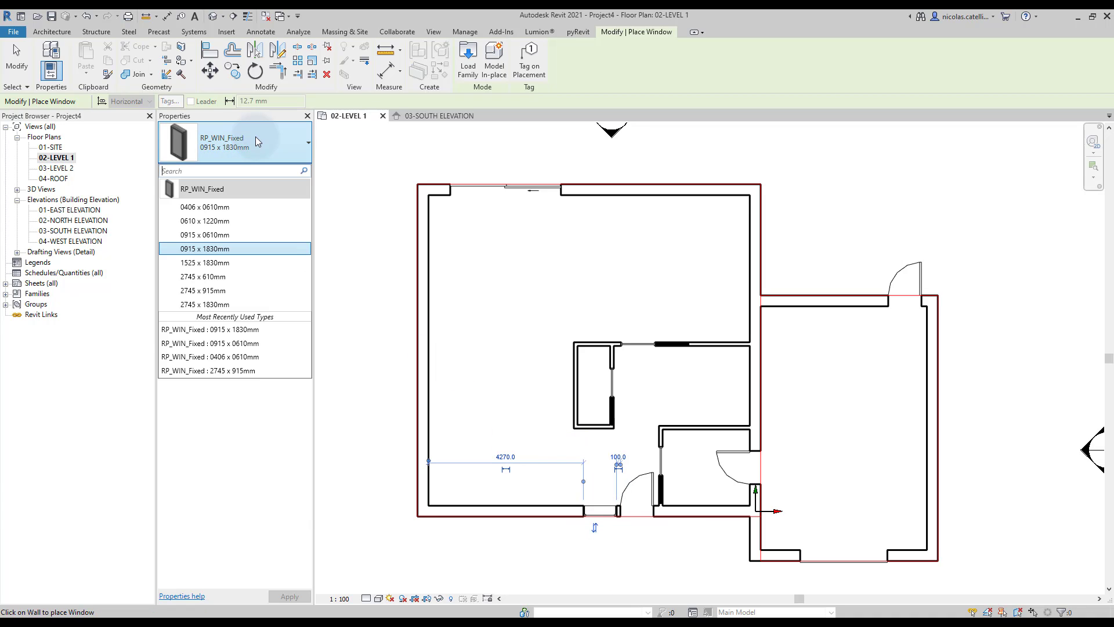
{"action": "left_click", "coordinate": [239, 264]}
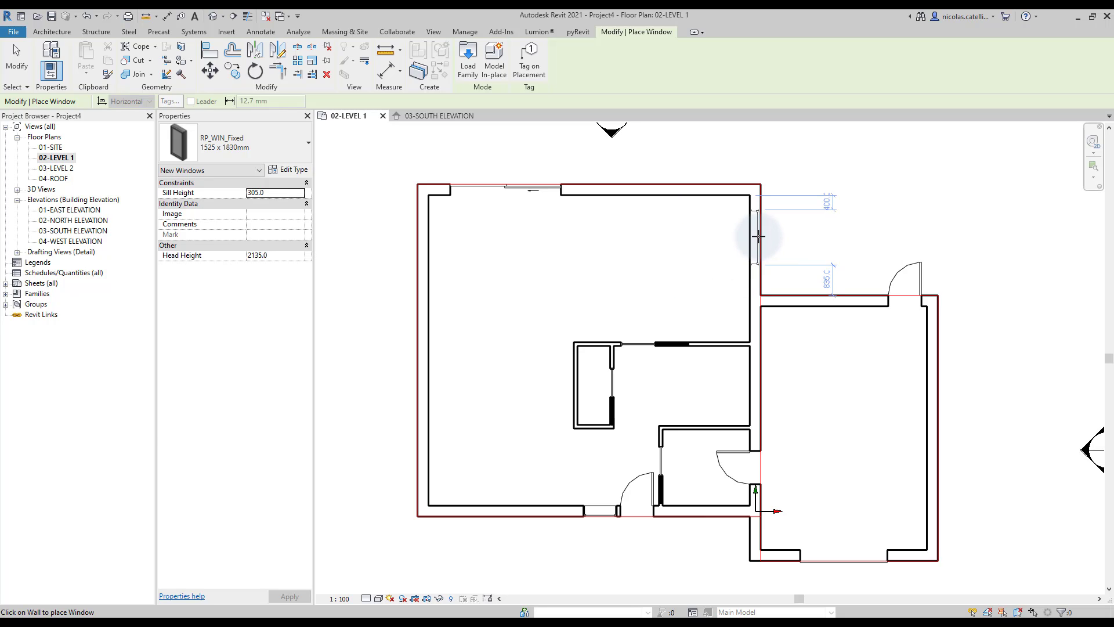
{"action": "left_click", "coordinate": [759, 236]}
Place a 2745 mm wide RP_WIN_Fixed window in the large room's top wall, to the right of the sliding door.
{"action": "left_click", "coordinate": [243, 144]}
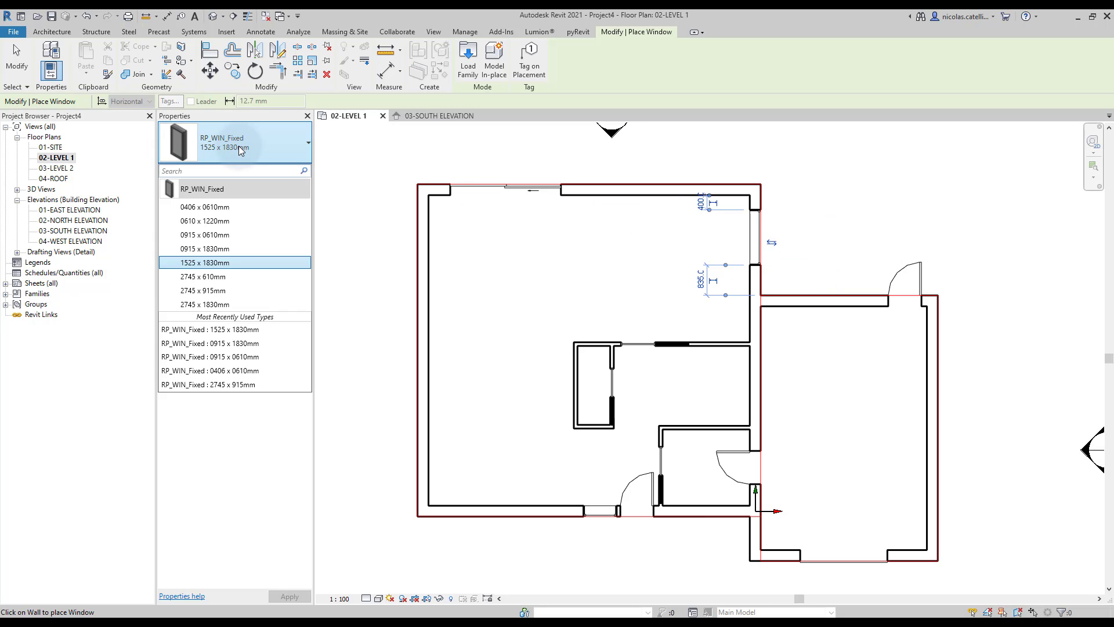
{"action": "left_click", "coordinate": [227, 277]}
{"action": "left_click", "coordinate": [659, 193]}
Place an RP_WIN_Fixed 2745 x 610mm window in the large room's left wall, 600 mm below the top wall.
{"action": "left_click", "coordinate": [254, 144]}
{"action": "left_click", "coordinate": [203, 291]}
{"action": "left_click", "coordinate": [255, 144]}
{"action": "left_click", "coordinate": [203, 277]}
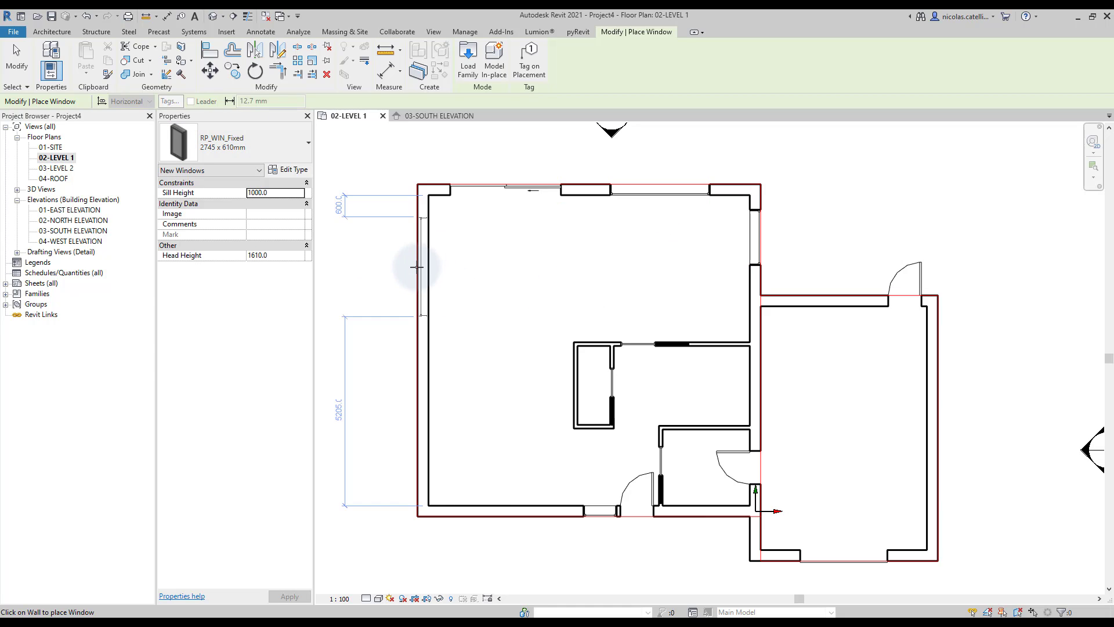
{"action": "left_click", "coordinate": [422, 262]}
Place RP_WIN_Fixed 2745 x 915mm windows in the large room's bottom and left walls, near the lower-left corner.
{"action": "left_click", "coordinate": [259, 149]}
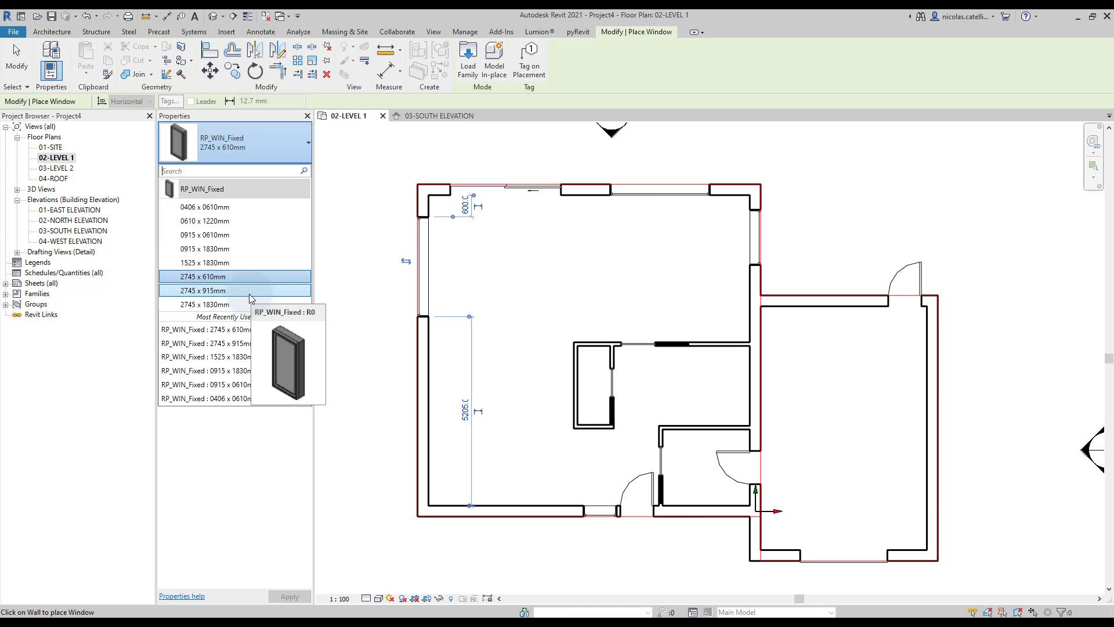
{"action": "left_click", "coordinate": [203, 290]}
{"action": "left_click", "coordinate": [408, 444]}
{"action": "key", "text": "Escape"}
Duplicate the lower left-wall window's type as 1220 x 915mm and set its width to 1220 mm.
{"action": "left_click", "coordinate": [284, 170]}
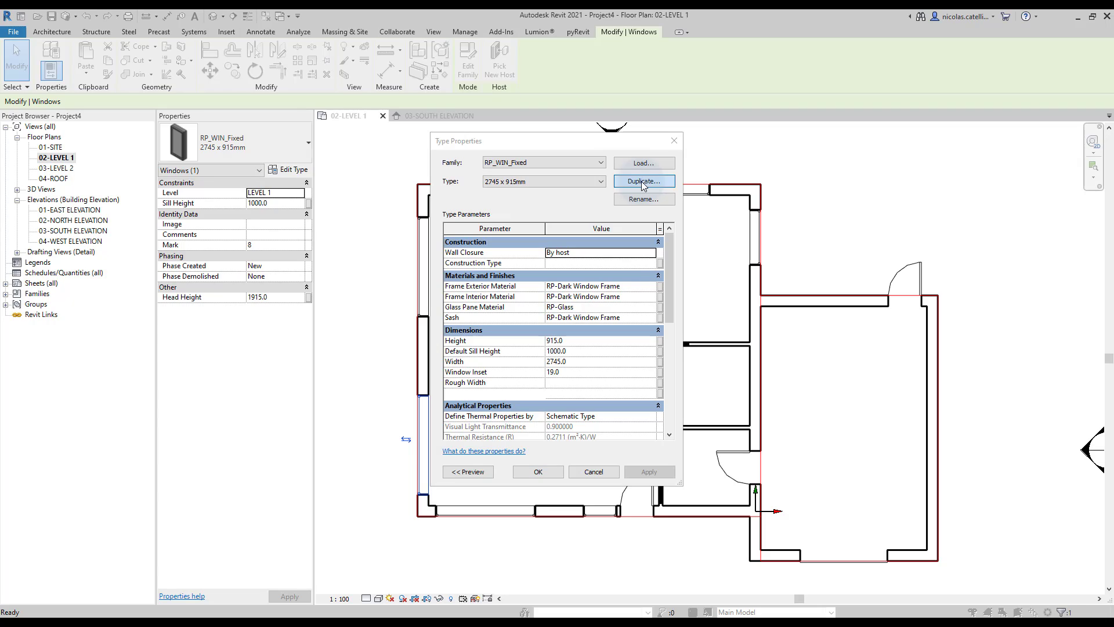
{"action": "left_click", "coordinate": [643, 181]}
{"action": "type", "text": "1220 x 91"}
{"action": "key", "text": "BackSpace"}
{"action": "key", "text": "BackSpace"}
{"action": "key", "text": "BackSpace"}
{"action": "key", "text": "BackSpace"}
{"action": "key", "text": "BackSpace"}
{"action": "key", "text": "BackSpace"}
{"action": "type", "text": "0"}
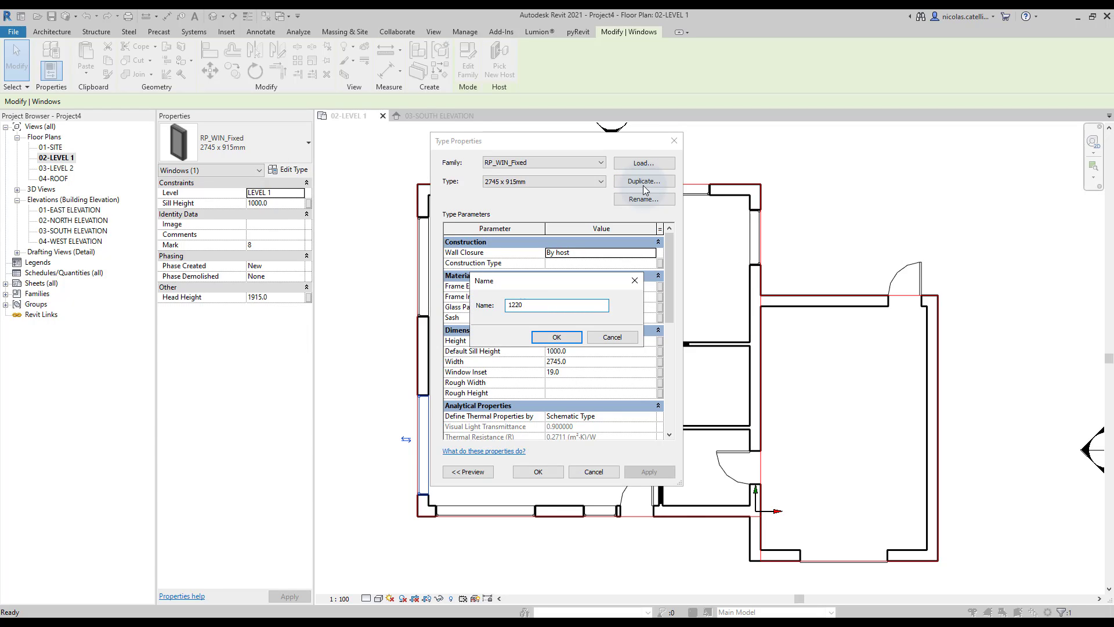
{"action": "type", "text": " x 915mm"}
{"action": "key", "text": "Return"}
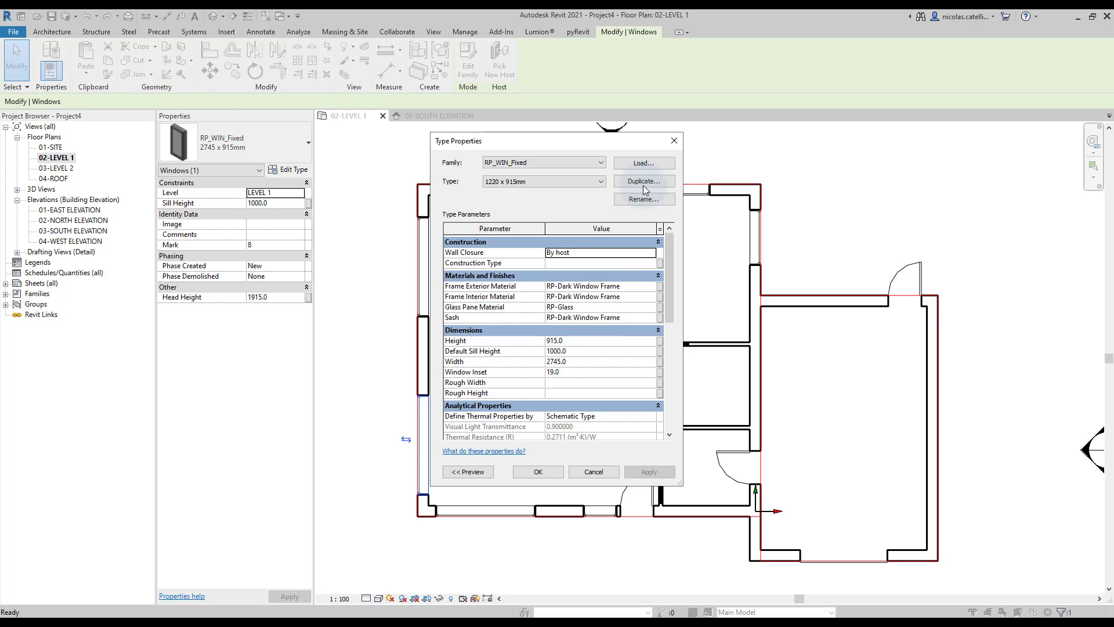
{"action": "type", "text": "1220"}
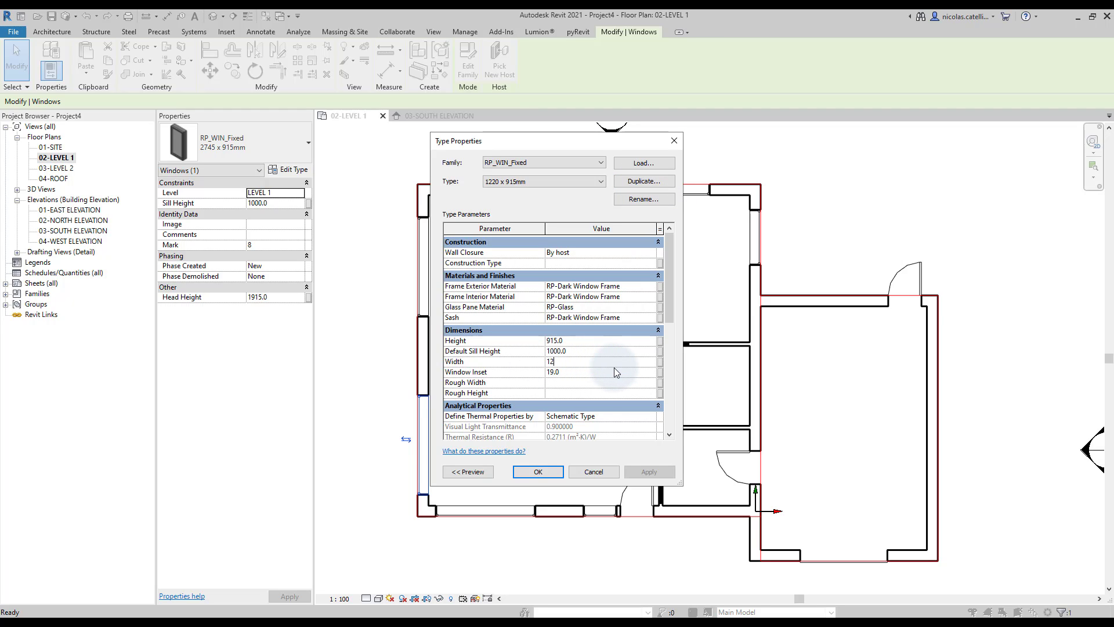
{"action": "left_click", "coordinate": [536, 472]}
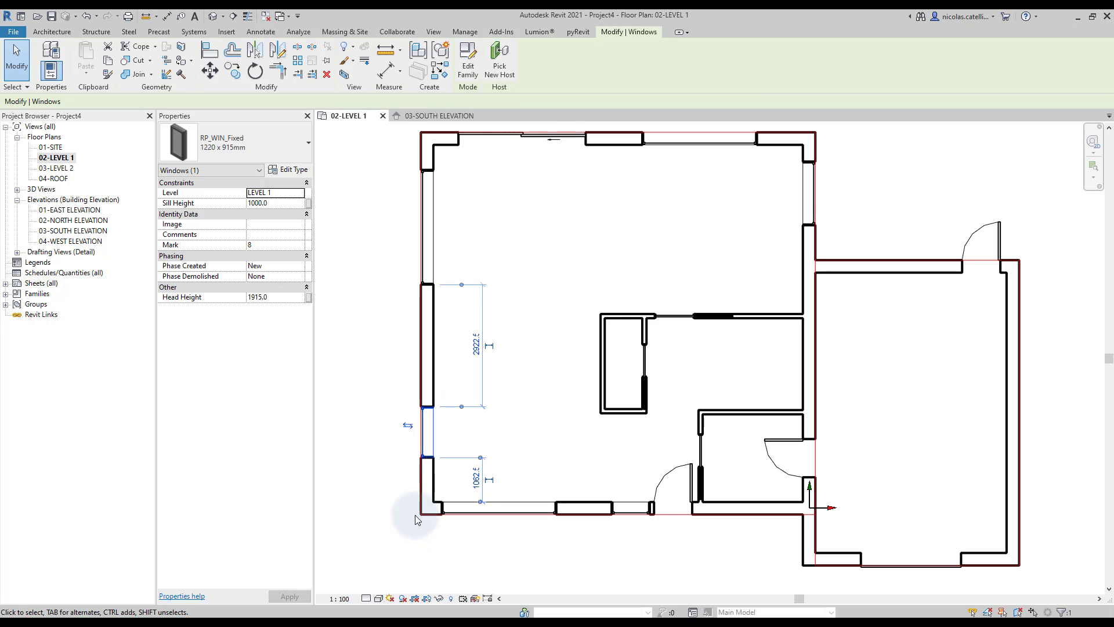
Align the edges of the two windows nearest the lower-left corner with the large room's inner wall faces.
{"action": "left_click", "coordinate": [353, 513]}
{"action": "key", "text": "a"}
{"action": "key", "text": "l"}
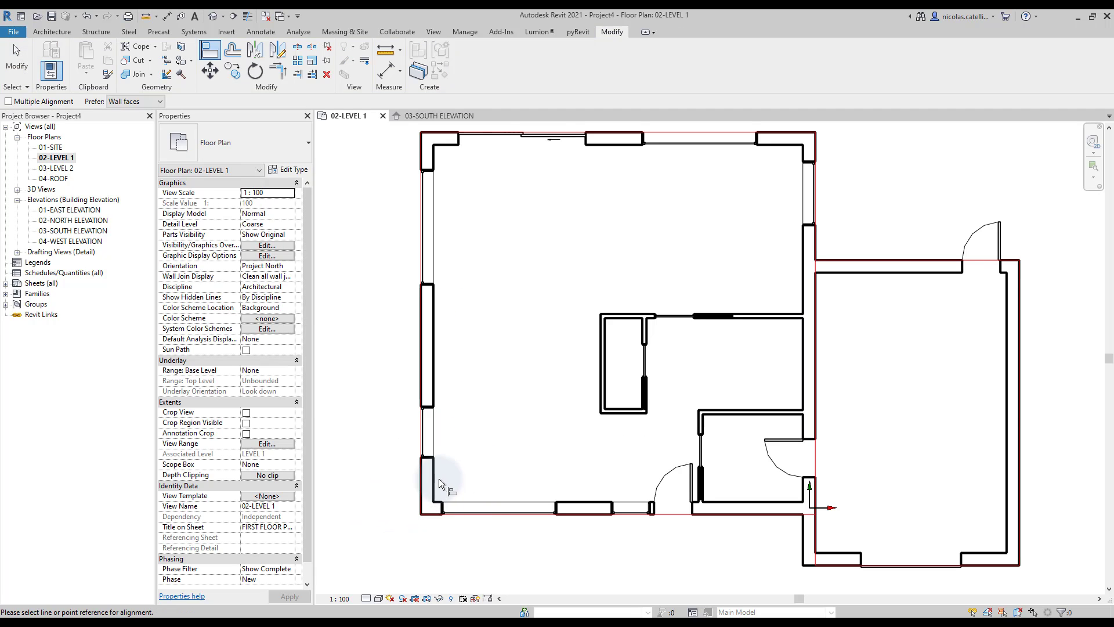
{"action": "left_click", "coordinate": [438, 486]}
{"action": "left_click", "coordinate": [444, 509]}
{"action": "left_click", "coordinate": [467, 498]}
{"action": "left_click", "coordinate": [427, 462]}
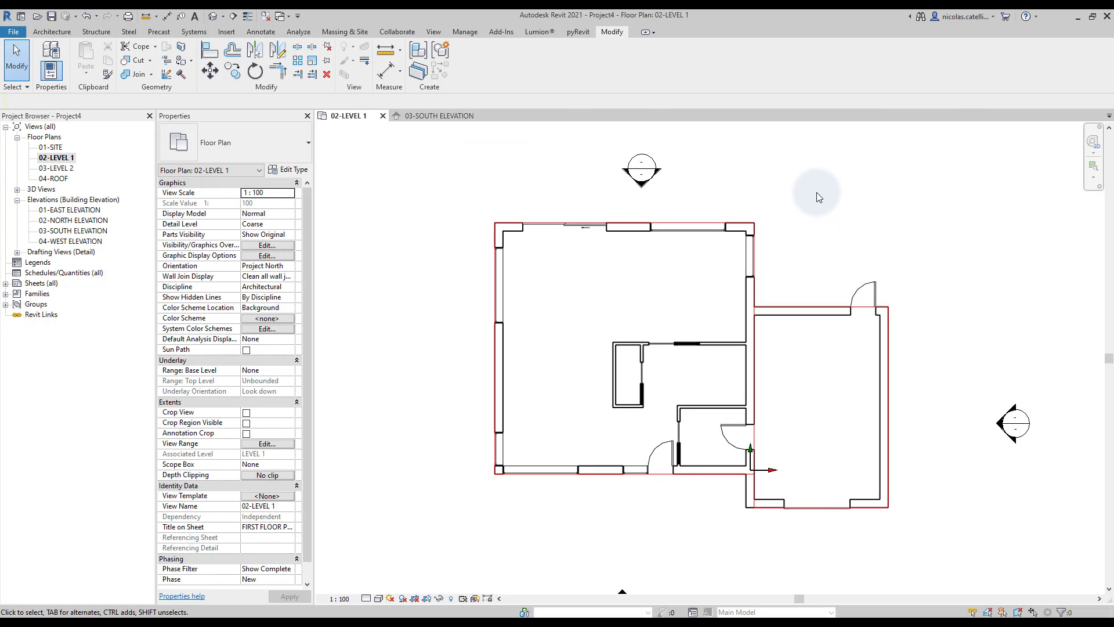
Select the whole plan, filter the selection to Lines (RP-1-Red) only, and delete those lines.
{"action": "scroll", "coordinate": [817, 193], "scroll_direction": "down", "scroll_amount": 3}
{"action": "scroll", "coordinate": [796, 241], "scroll_direction": "up", "scroll_amount": 3}
{"action": "left_click_drag", "start_coordinate": [517, 176], "coordinate": [1029, 551]}
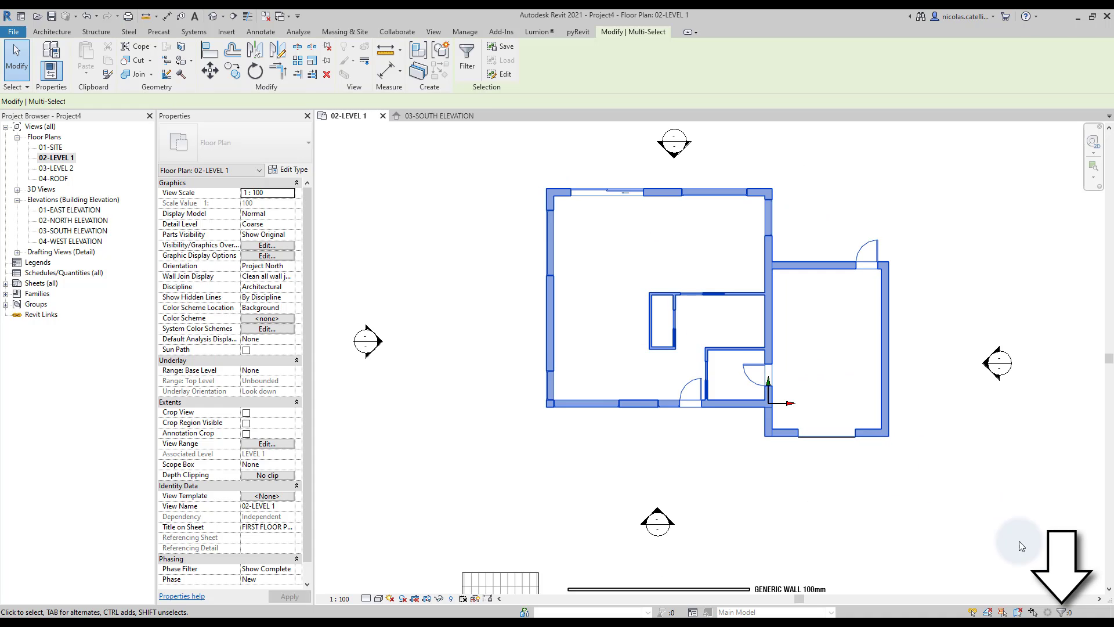
{"action": "scroll", "coordinate": [852, 440], "scroll_direction": "up", "scroll_amount": 3}
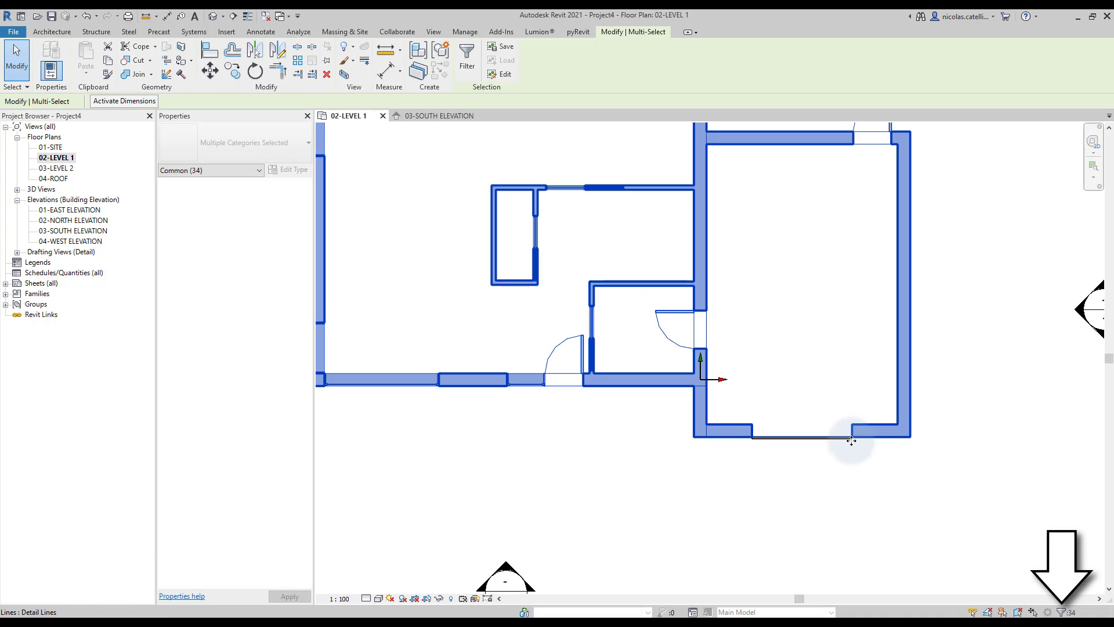
{"action": "left_click", "coordinate": [1061, 612]}
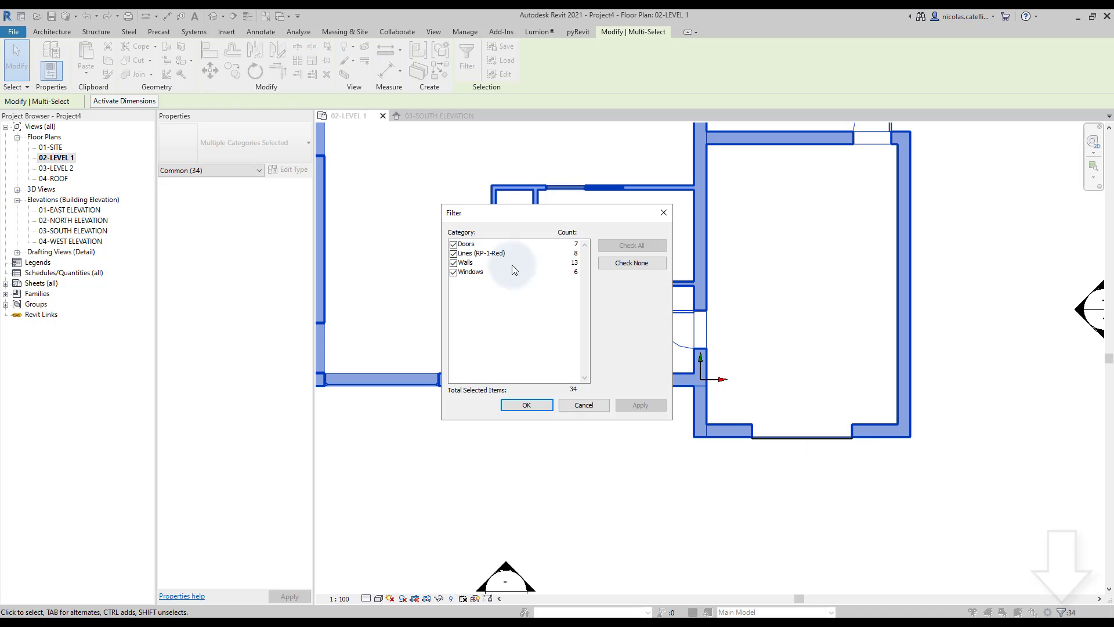
{"action": "left_click", "coordinate": [618, 264]}
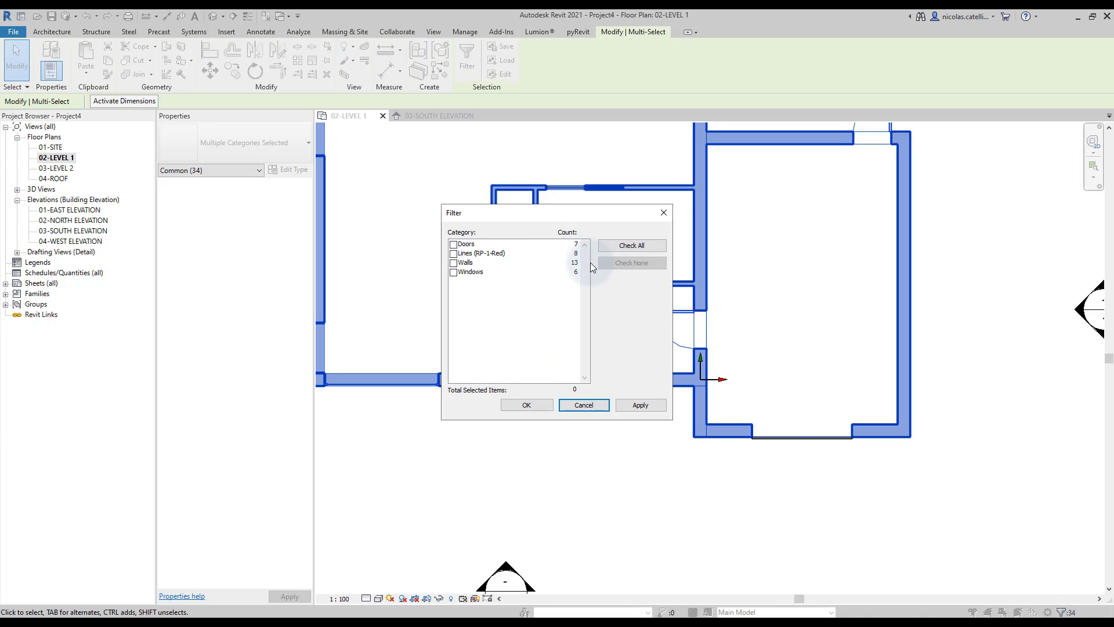
{"action": "left_click", "coordinate": [454, 254]}
{"action": "left_click", "coordinate": [527, 406]}
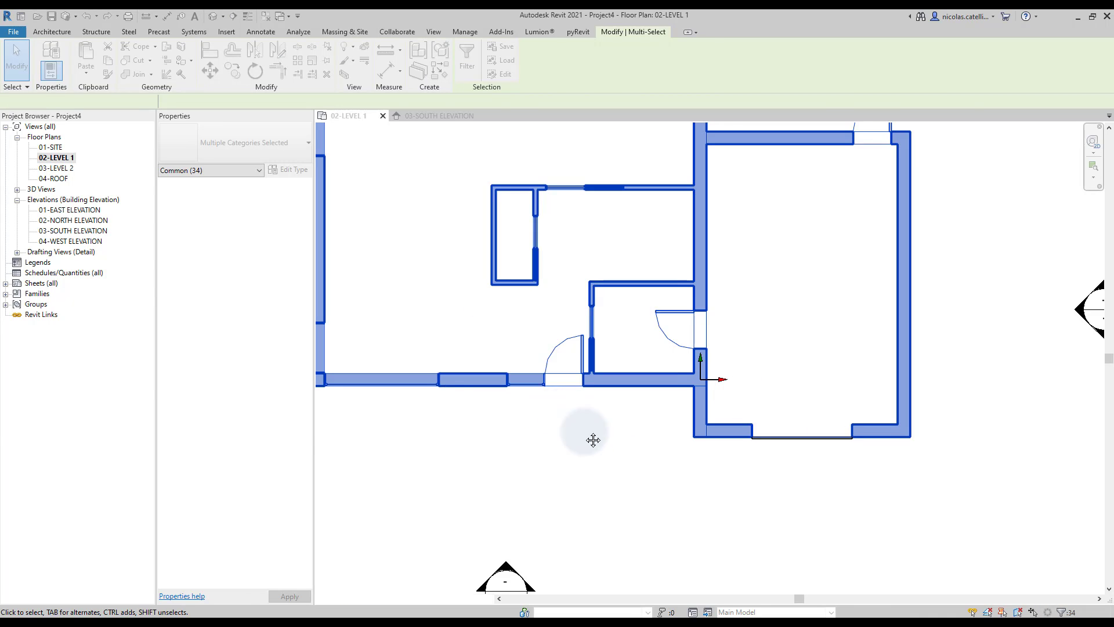
{"action": "scroll", "coordinate": [577, 424], "scroll_direction": "down", "scroll_amount": 2}
{"action": "key", "text": "Escape"}
Copy the table with chairs from the component samples into the upper-left area of the large room.
{"action": "scroll", "coordinate": [643, 396], "scroll_direction": "down", "scroll_amount": 2}
{"action": "middle_click_drag", "start_coordinate": [644, 348], "coordinate": [719, 273]}
{"action": "scroll", "coordinate": [485, 386], "scroll_direction": "up", "scroll_amount": 3}
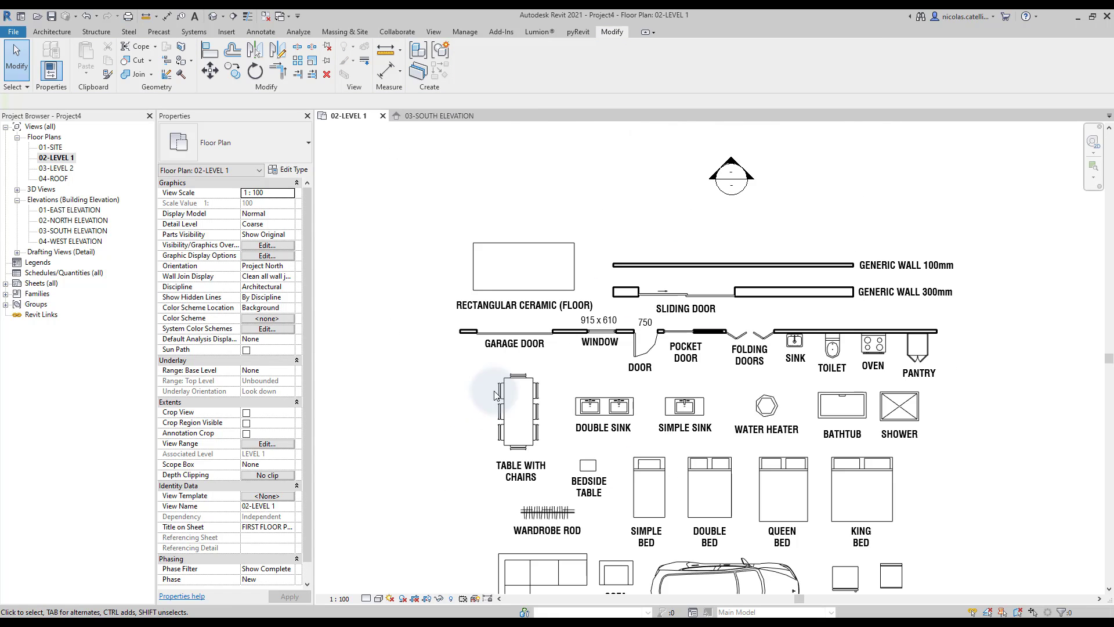
{"action": "left_click_drag", "start_coordinate": [484, 360], "coordinate": [552, 454]}
{"action": "scroll", "coordinate": [521, 486], "scroll_direction": "down", "scroll_amount": 2}
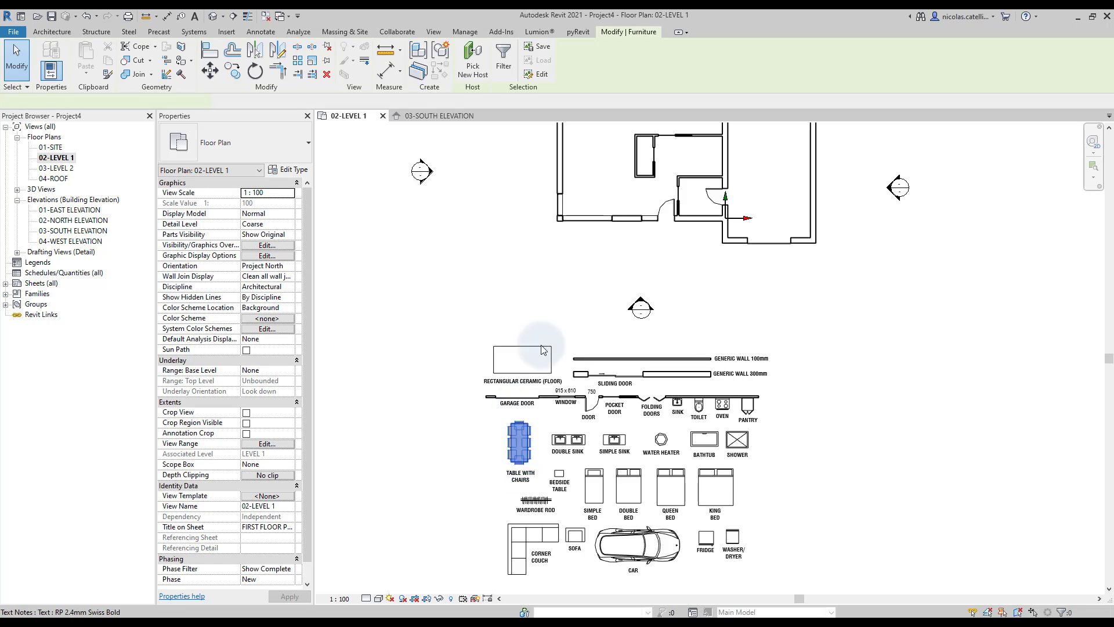
{"action": "middle_click_drag", "start_coordinate": [582, 218], "coordinate": [570, 316]}
{"action": "key", "text": "ctrl+c"}
{"action": "key", "text": "ctrl+v"}
{"action": "left_click", "coordinate": [579, 219]}
{"action": "scroll", "coordinate": [575, 197], "scroll_direction": "up", "scroll_amount": 4}
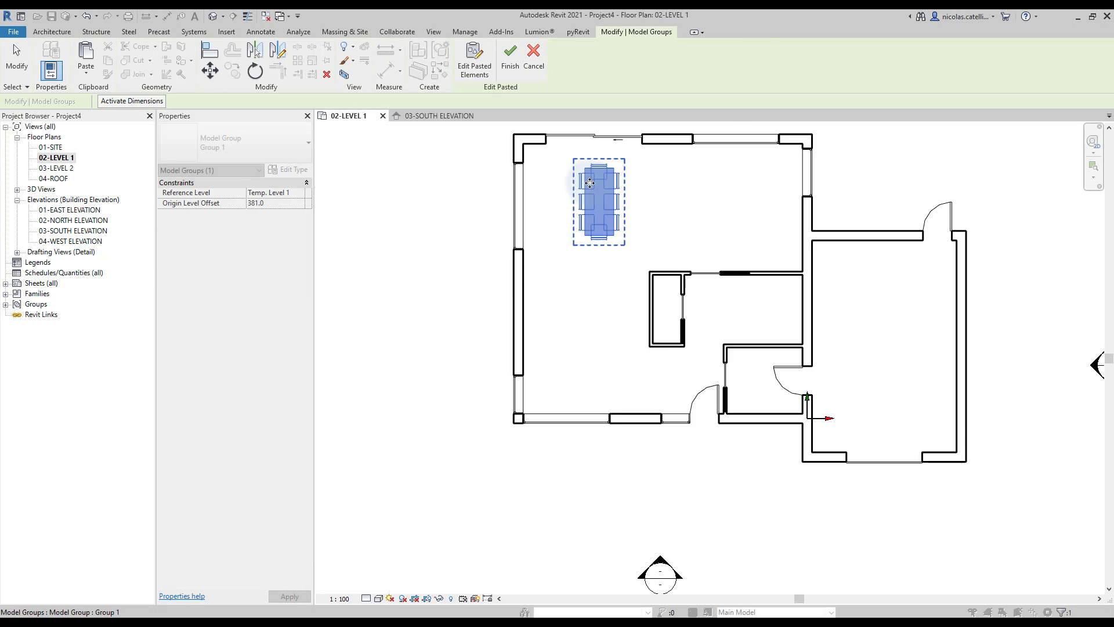
{"action": "scroll", "coordinate": [624, 288], "scroll_direction": "down", "scroll_amount": 4}
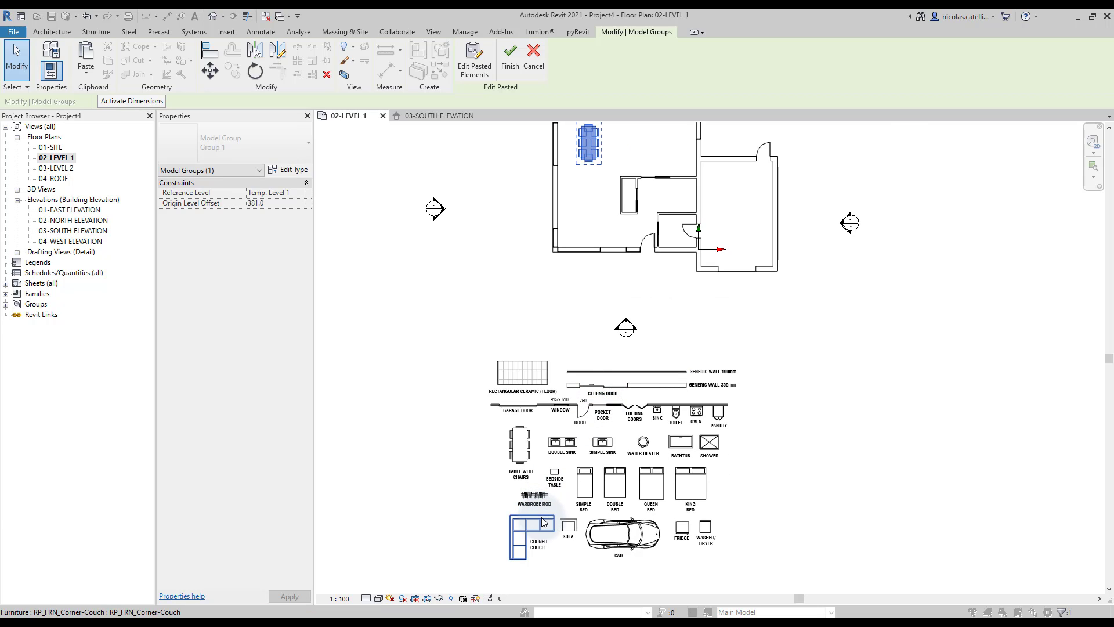
{"action": "key", "text": "Escape"}
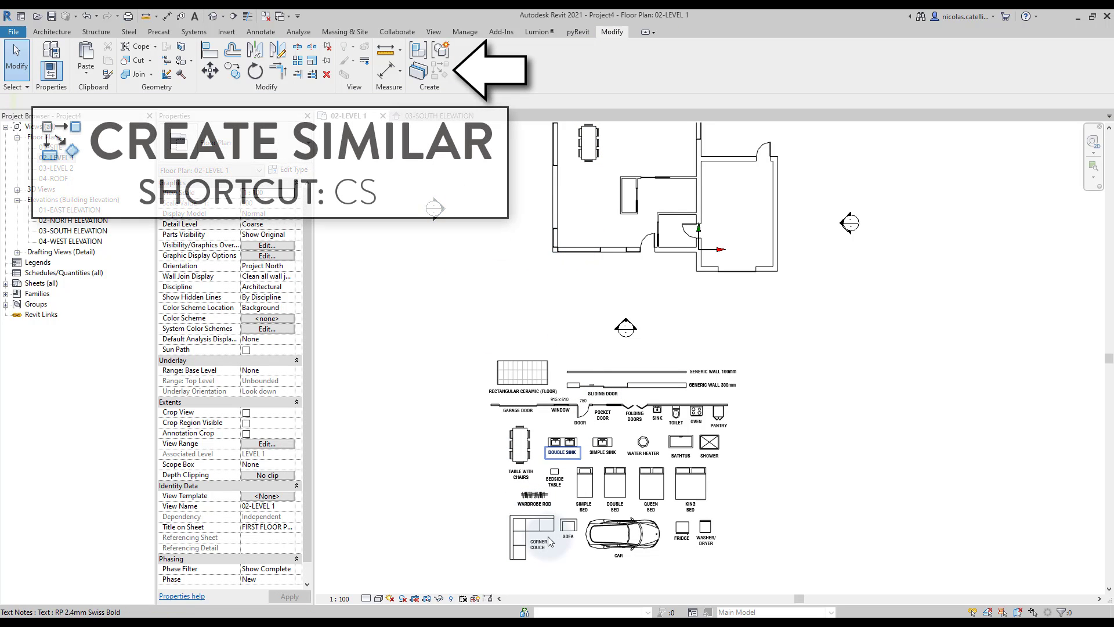
Use Create Similar on the sample corner couch to place one below the large room's top-wall window.
{"action": "left_click", "coordinate": [546, 536]}
{"action": "left_click", "coordinate": [439, 71]}
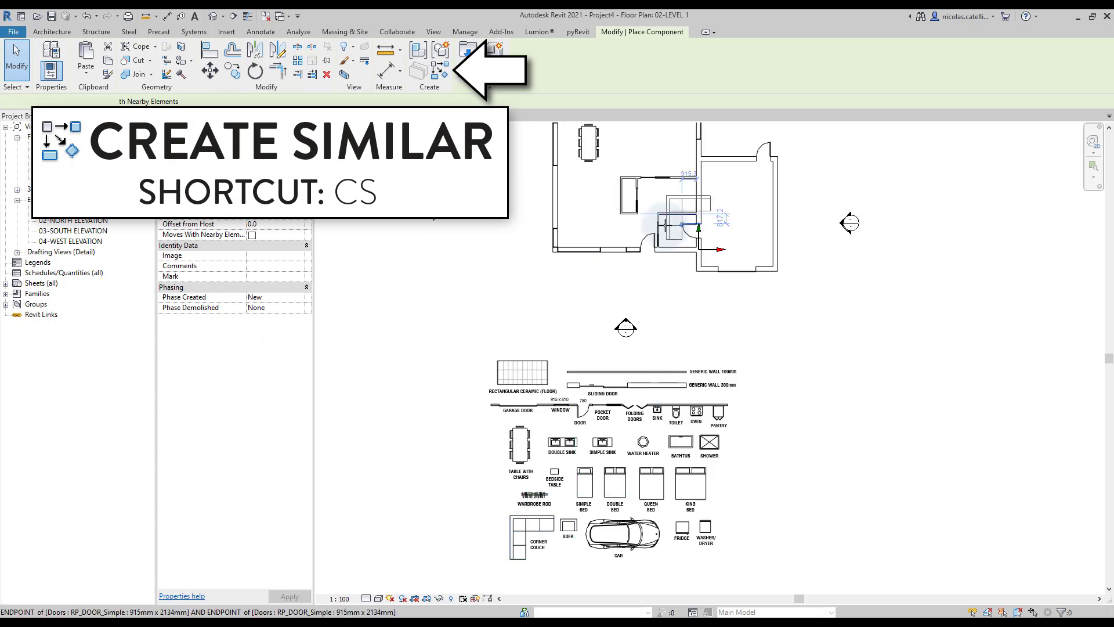
{"action": "scroll", "coordinate": [619, 330], "scroll_direction": "up", "scroll_amount": 5}
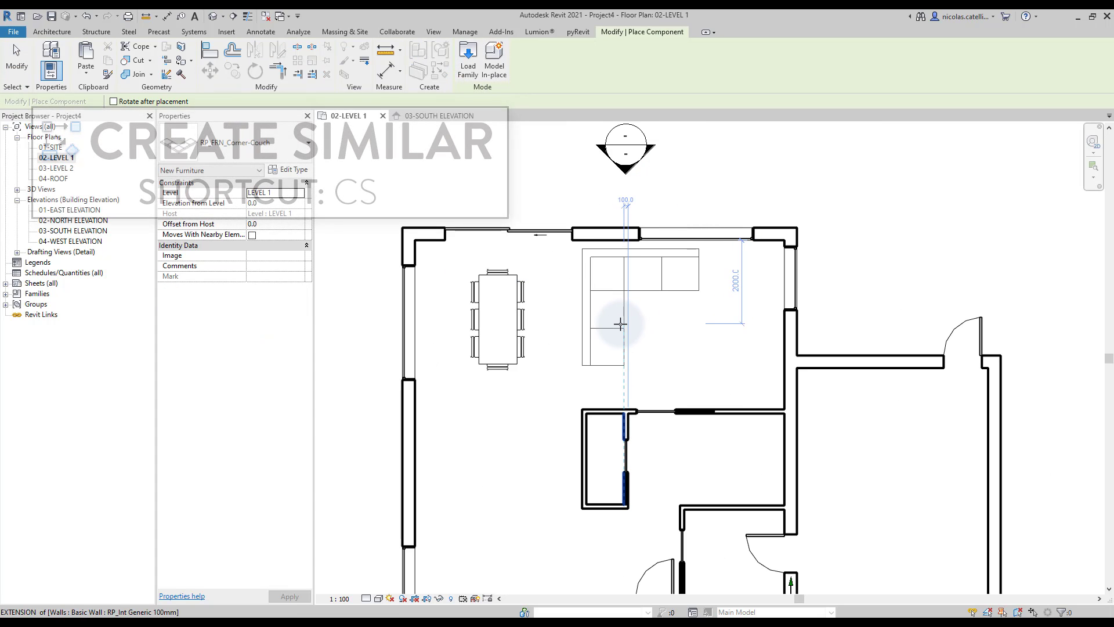
{"action": "left_click", "coordinate": [622, 318]}
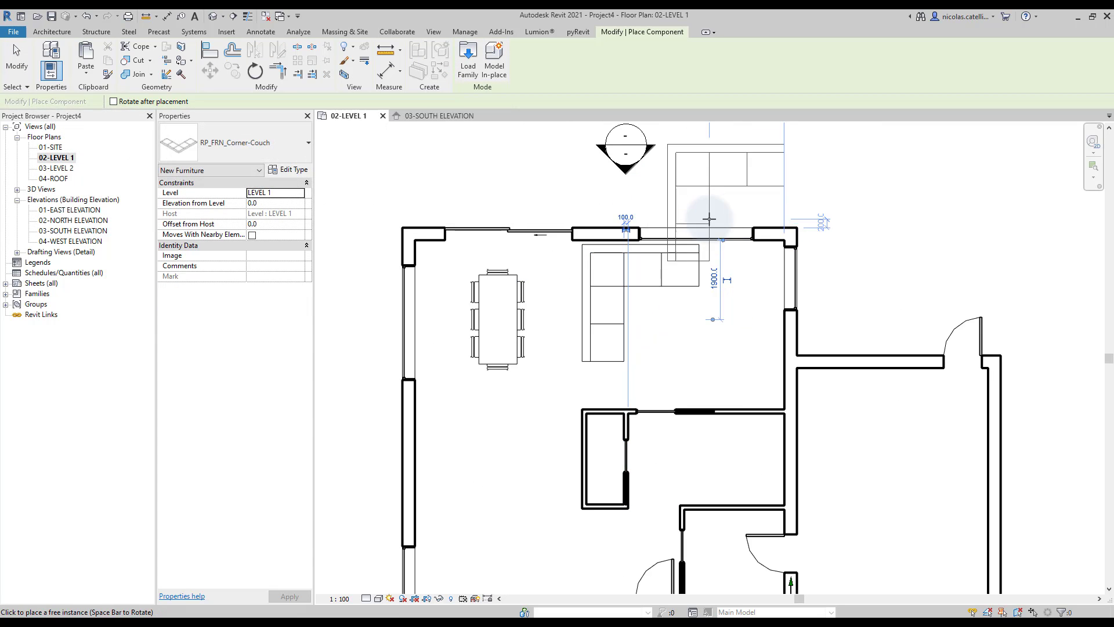
{"action": "scroll", "coordinate": [709, 217], "scroll_direction": "down", "scroll_amount": 4}
{"action": "middle_click_drag", "start_coordinate": [721, 418], "coordinate": [697, 349]}
{"action": "key", "text": "Escape"}
Use Create Similar on the sample sofa to place one beside the large room's right wall, rotated to face left, above the horizontal partition.
{"action": "middle_click_drag", "start_coordinate": [644, 520], "coordinate": [616, 472]}
{"action": "left_click", "coordinate": [554, 518]}
{"action": "key", "text": "c"}
{"action": "key", "text": "s"}
{"action": "scroll", "coordinate": [685, 140], "scroll_direction": "up", "scroll_amount": 5}
{"action": "middle_click_drag", "start_coordinate": [633, 245], "coordinate": [641, 405]}
{"action": "key", "text": "space"}
{"action": "key", "text": "space"}
{"action": "key", "text": "space"}
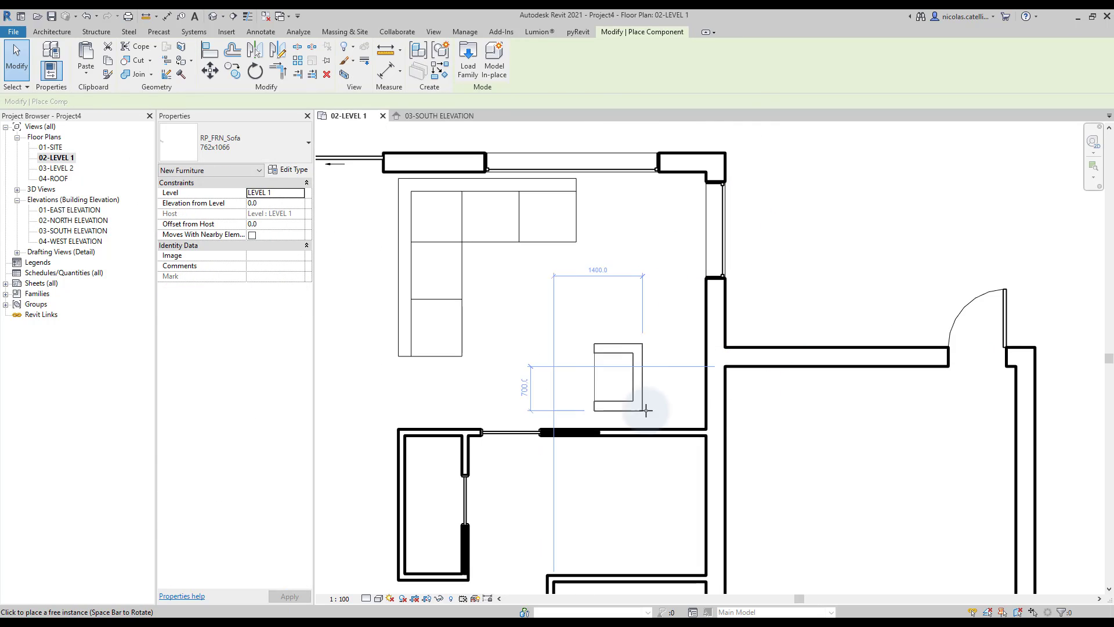
{"action": "left_click", "coordinate": [694, 412]}
{"action": "scroll", "coordinate": [740, 129], "scroll_direction": "down", "scroll_amount": 5}
{"action": "key", "text": "Escape"}
Place two 500 x 350 bedside tables in the living area, one in front of the corner couch and one above the sofa.
{"action": "left_click", "coordinate": [570, 550]}
{"action": "scroll", "coordinate": [696, 147], "scroll_direction": "up", "scroll_amount": 5}
{"action": "key", "text": "ctrl+v"}
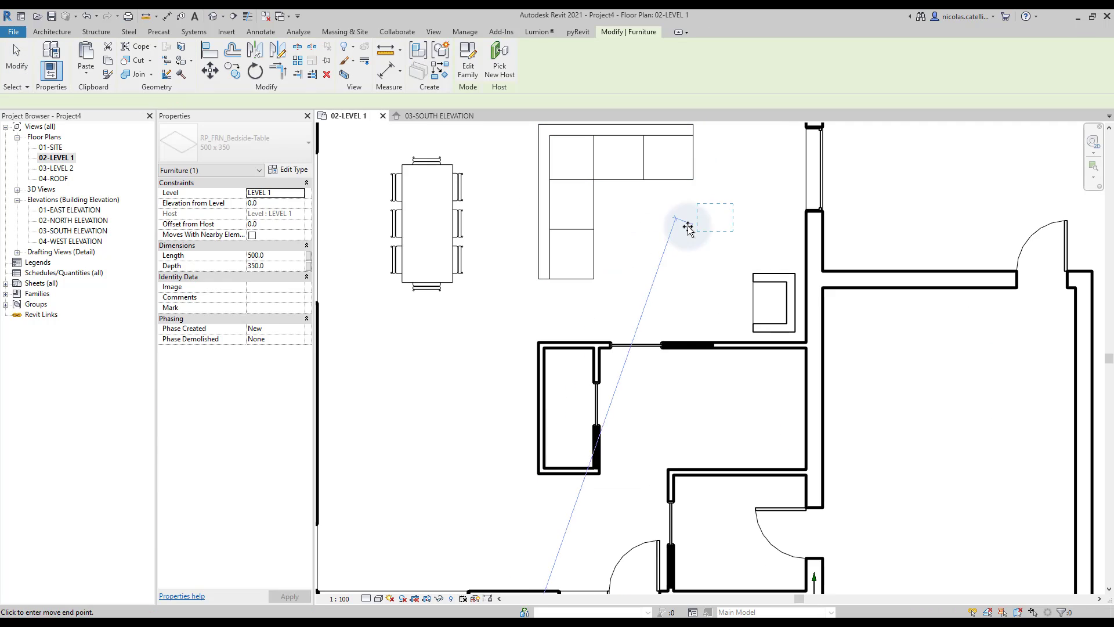
{"action": "left_click", "coordinate": [658, 228]}
{"action": "key", "text": "c"}
{"action": "key", "text": "s"}
{"action": "left_click", "coordinate": [773, 241]}
{"action": "key", "text": "Escape"}
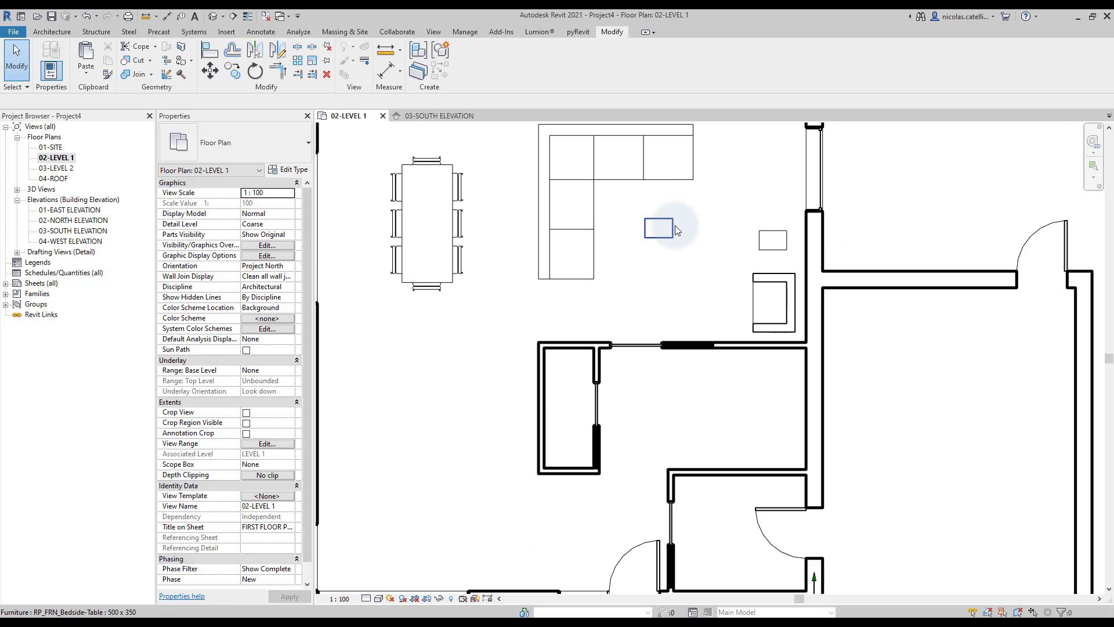
Stretch the table by the corner couch into a coffee table and resize the one above the sofa to about 387 x 872 mm, flush with the sofa.
{"action": "left_click", "coordinate": [672, 225]}
{"action": "left_click_drag", "start_coordinate": [659, 218], "coordinate": [643, 237]}
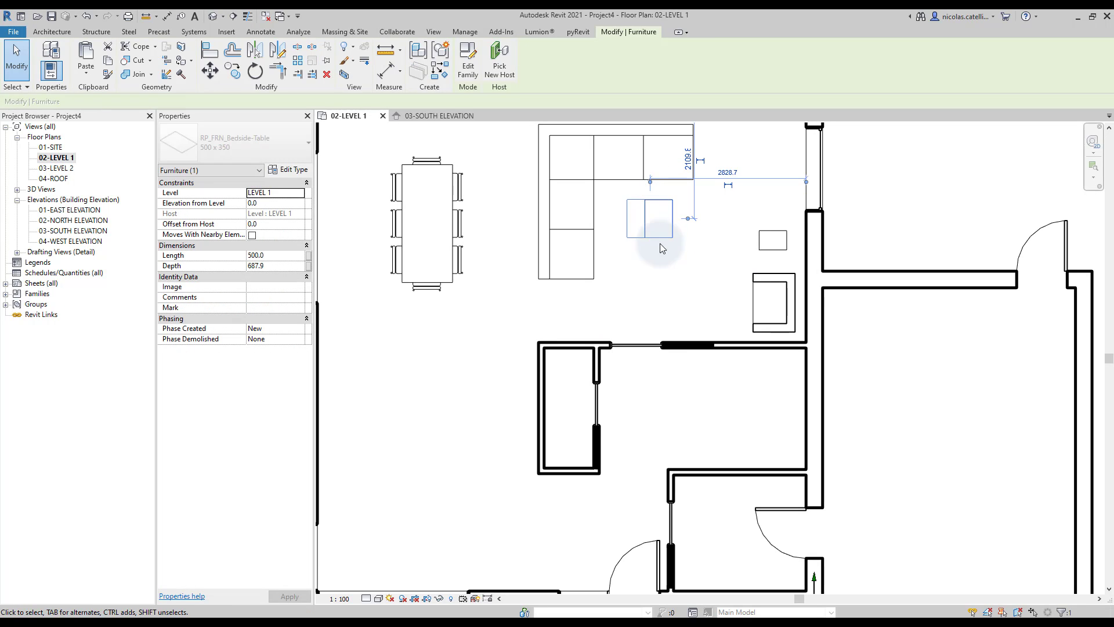
{"action": "left_click", "coordinate": [773, 238]}
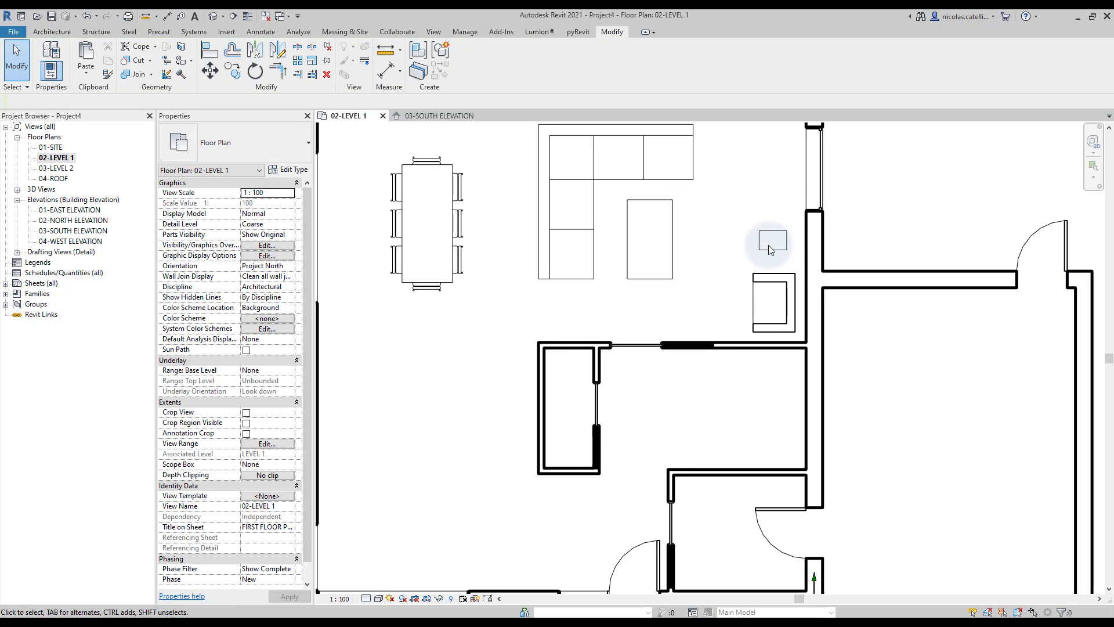
{"action": "left_click_drag", "start_coordinate": [773, 229], "coordinate": [774, 213]}
{"action": "left_click_drag", "start_coordinate": [772, 253], "coordinate": [837, 250]}
{"action": "scroll", "coordinate": [836, 248], "scroll_direction": "down", "scroll_amount": 2}
{"action": "scroll", "coordinate": [790, 235], "scroll_direction": "up", "scroll_amount": 2}
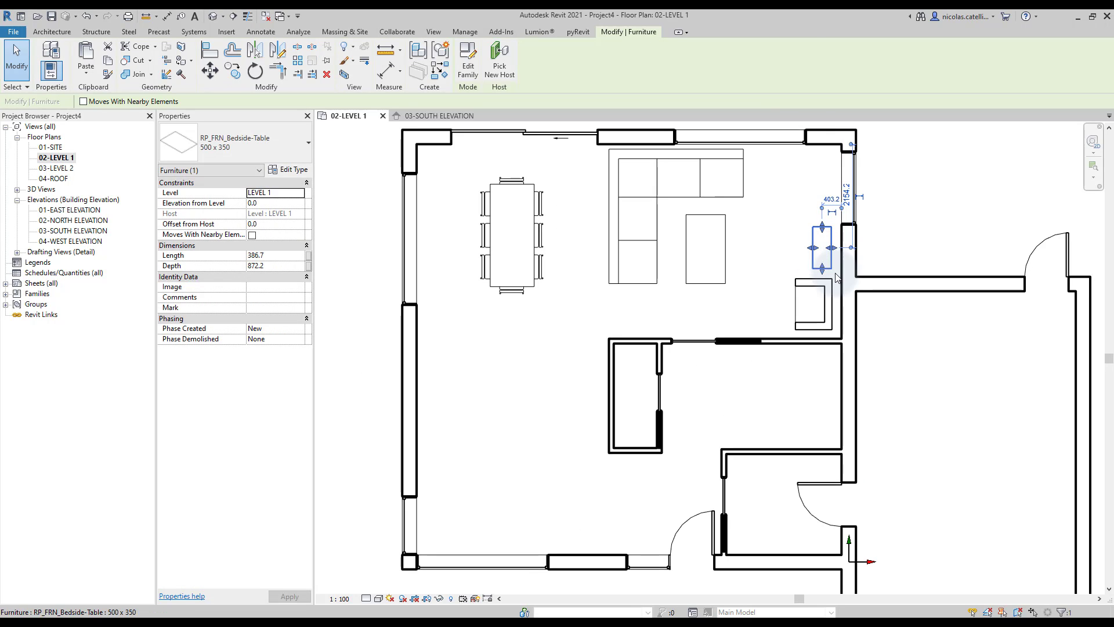
{"action": "key", "text": "Escape"}
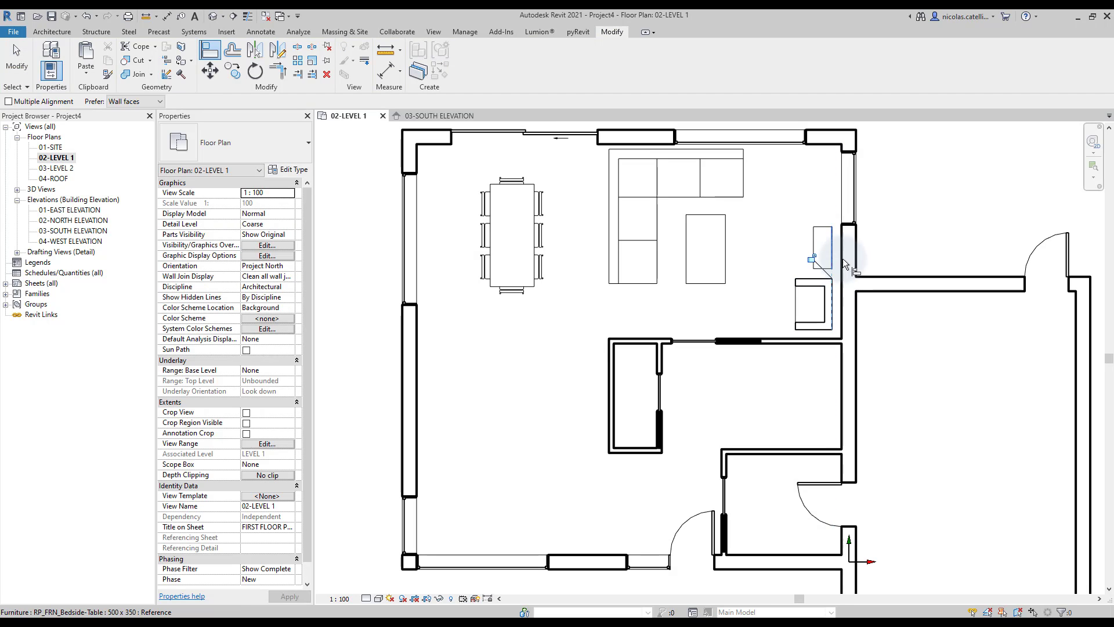
{"action": "scroll", "coordinate": [837, 259], "scroll_direction": "down", "scroll_amount": 5}
{"action": "key", "text": "Escape"}
Place a copy of the simple sink sample against the upper wall of the small bathroom.
{"action": "middle_click_drag", "start_coordinate": [666, 435], "coordinate": [629, 249]}
{"action": "left_click", "coordinate": [662, 491]}
{"action": "middle_click_drag", "start_coordinate": [704, 125], "coordinate": [646, 269]}
{"action": "scroll", "coordinate": [645, 270], "scroll_direction": "up", "scroll_amount": 4}
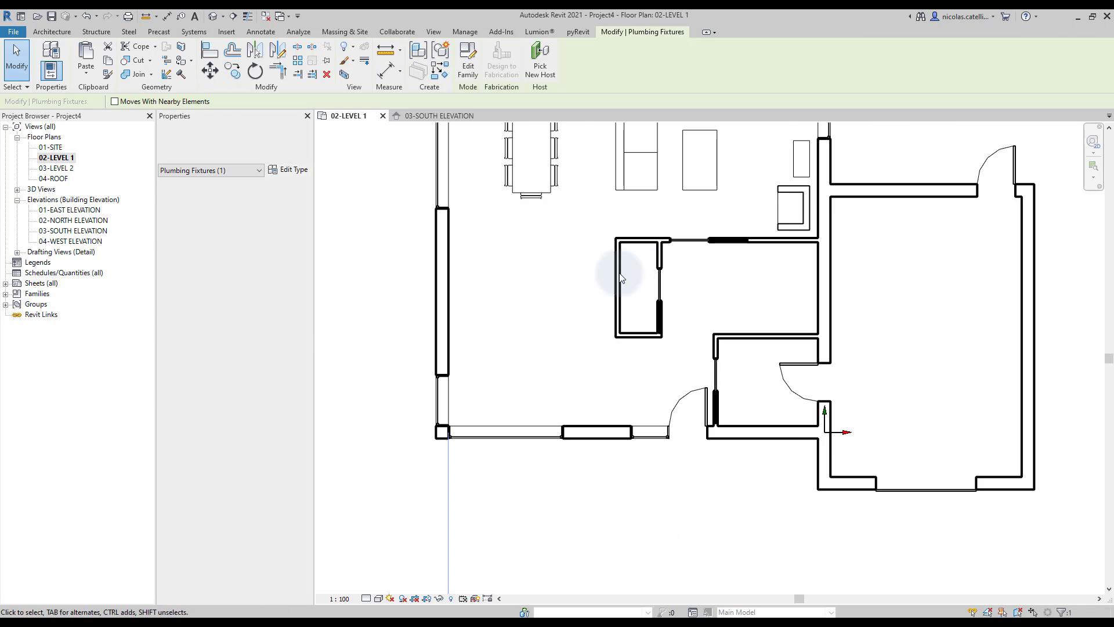
{"action": "scroll", "coordinate": [646, 269], "scroll_direction": "up", "scroll_amount": 4}
Align the bathroom sink counter with the left wall face and shorten its other side to the opposite wall.
{"action": "key", "text": "a"}
{"action": "key", "text": "l"}
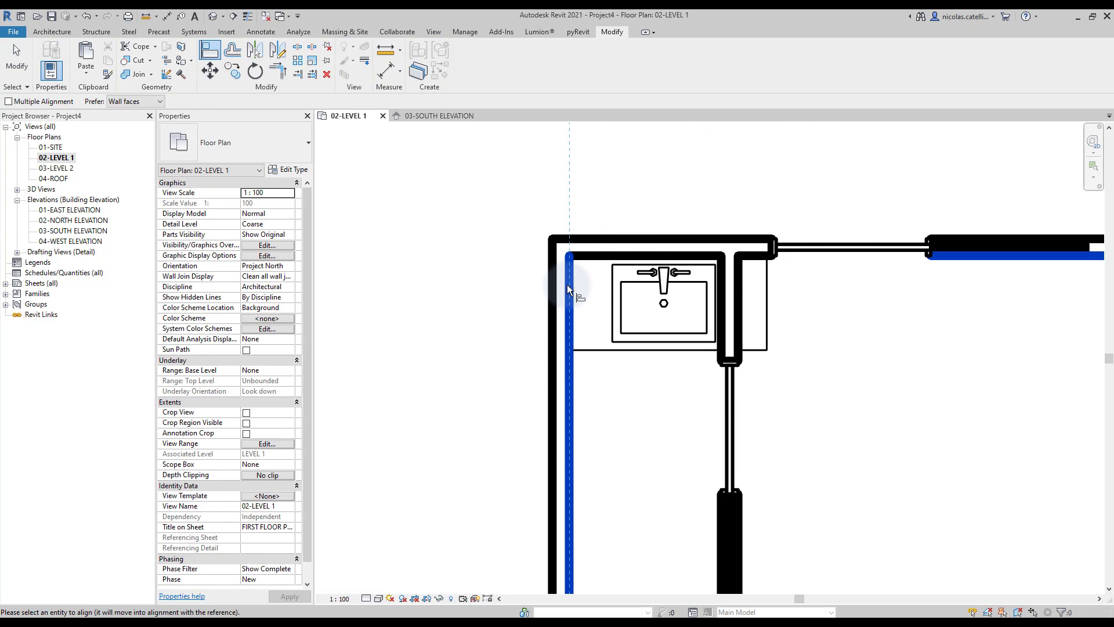
{"action": "key", "text": "Escape"}
{"action": "key", "text": "Escape"}
{"action": "left_click", "coordinate": [573, 301]}
{"action": "left_click_drag", "start_coordinate": [767, 304], "coordinate": [721, 304]}
Copy the wardrobe rod from the component samples into the closet beside the entry door.
{"action": "scroll", "coordinate": [732, 227], "scroll_direction": "down", "scroll_amount": 6}
{"action": "middle_click_drag", "start_coordinate": [689, 379], "coordinate": [720, 168]}
{"action": "left_click", "coordinate": [587, 570]}
{"action": "middle_click_drag", "start_coordinate": [833, 127], "coordinate": [735, 347]}
{"action": "key", "text": "ctrl+c"}
{"action": "key", "text": "ctrl+v"}
{"action": "left_click", "coordinate": [736, 348]}
{"action": "scroll", "coordinate": [733, 347], "scroll_direction": "up", "scroll_amount": 7}
Position the wardrobe rod along the closet's lower wall and stretch both ends to span between the side walls.
{"action": "left_click", "coordinate": [685, 313]}
{"action": "left_click", "coordinate": [629, 410]}
{"action": "left_click_drag", "start_coordinate": [594, 392], "coordinate": [549, 368]}
{"action": "left_click_drag", "start_coordinate": [883, 393], "coordinate": [953, 388]}
{"action": "scroll", "coordinate": [891, 428], "scroll_direction": "down", "scroll_amount": 3}
{"action": "left_click", "coordinate": [869, 334]}
{"action": "left_click", "coordinate": [651, 326]}
Use Create Similar on the sample toilet to place one centred on the small bathroom's lower wall.
{"action": "scroll", "coordinate": [652, 325], "scroll_direction": "down", "scroll_amount": 4}
{"action": "middle_click_drag", "start_coordinate": [609, 505], "coordinate": [679, 290]}
{"action": "left_click", "coordinate": [772, 363]}
{"action": "middle_click_drag", "start_coordinate": [773, 327], "coordinate": [676, 435]}
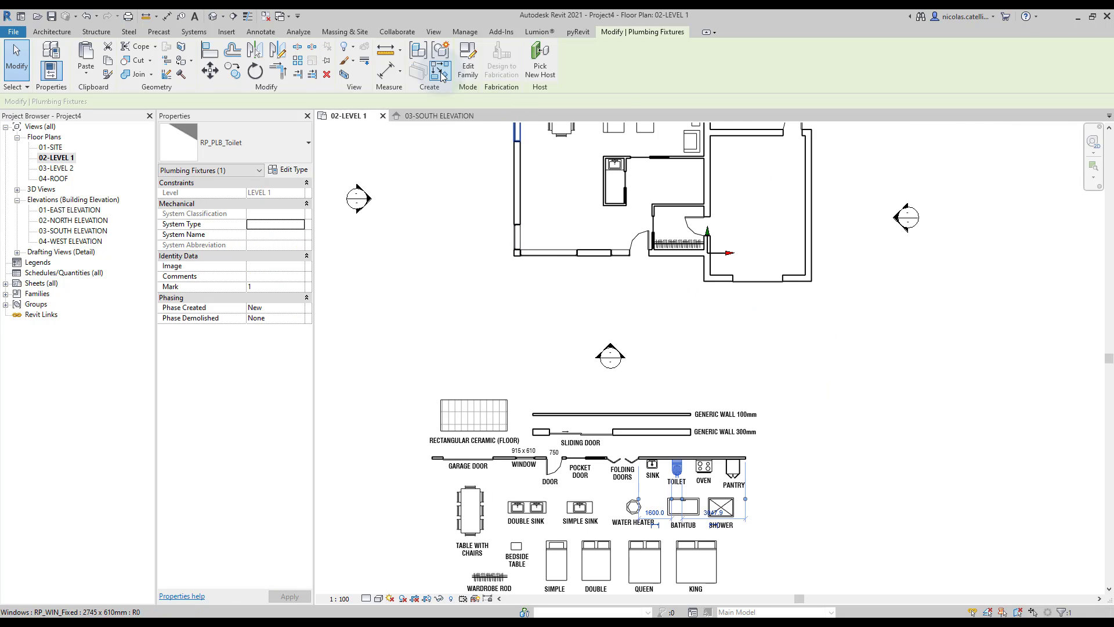
{"action": "left_click", "coordinate": [442, 75]}
{"action": "scroll", "coordinate": [612, 178], "scroll_direction": "up", "scroll_amount": 5}
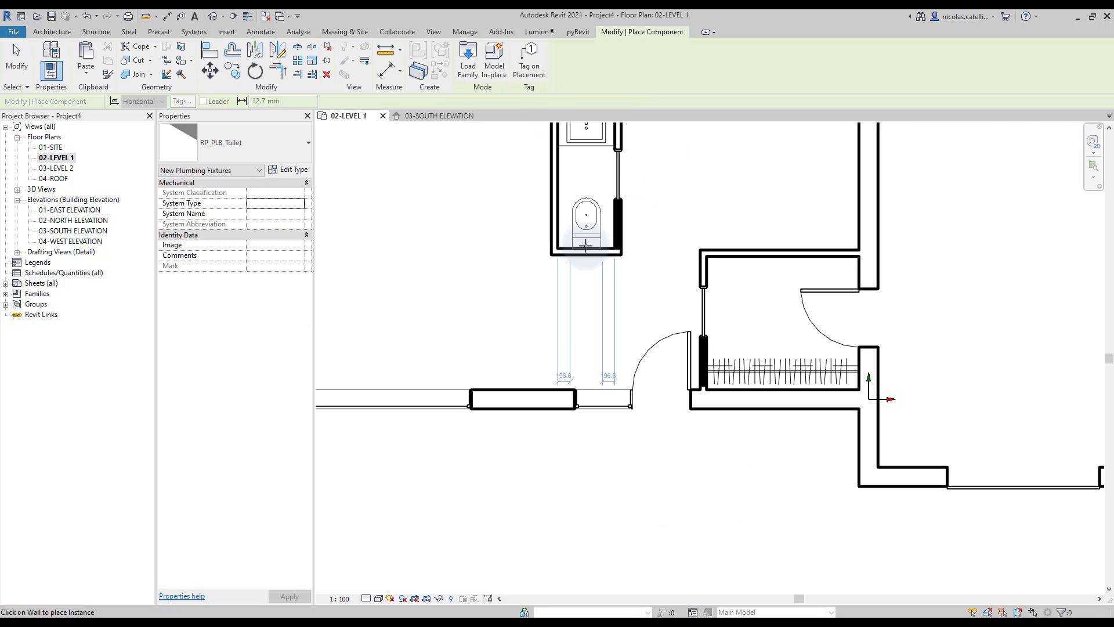
{"action": "scroll", "coordinate": [587, 247], "scroll_direction": "down", "scroll_amount": 3}
{"action": "left_click", "coordinate": [602, 249]}
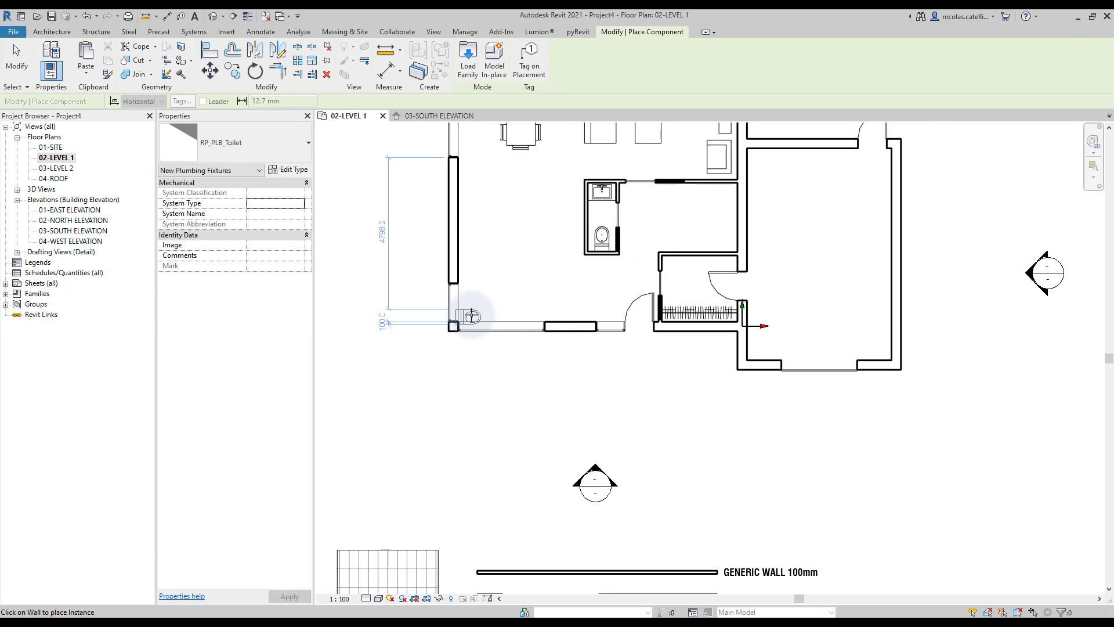
{"action": "key", "text": "Escape"}
{"action": "key", "text": "Escape"}
Use Create Similar on the sample fridge to place one, rotated, against the kitchen's lower wall near the entry door.
{"action": "middle_click_drag", "start_coordinate": [597, 401], "coordinate": [630, 210]}
{"action": "scroll", "coordinate": [631, 210], "scroll_direction": "down", "scroll_amount": 2}
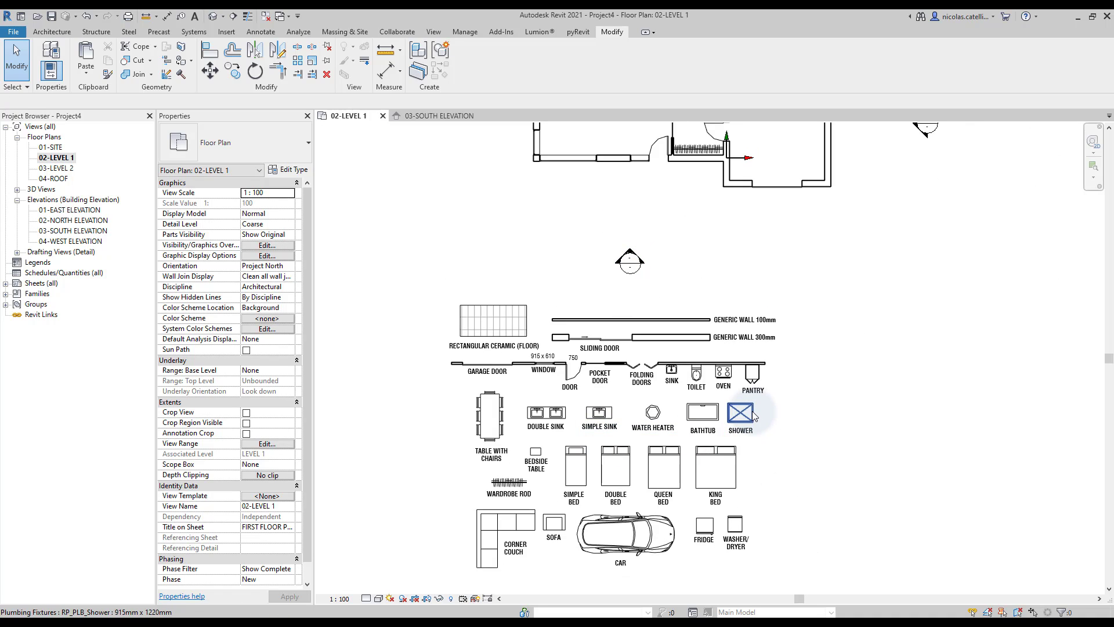
{"action": "scroll", "coordinate": [635, 377], "scroll_direction": "up", "scroll_amount": 1}
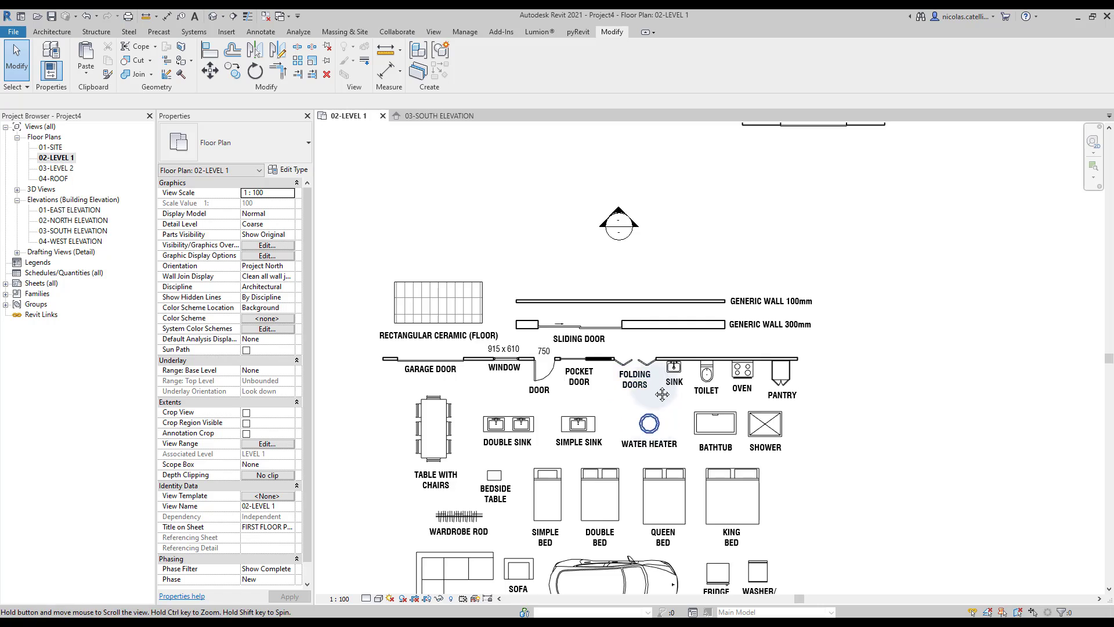
{"action": "scroll", "coordinate": [668, 441], "scroll_direction": "up", "scroll_amount": 1}
{"action": "left_click", "coordinate": [731, 512]}
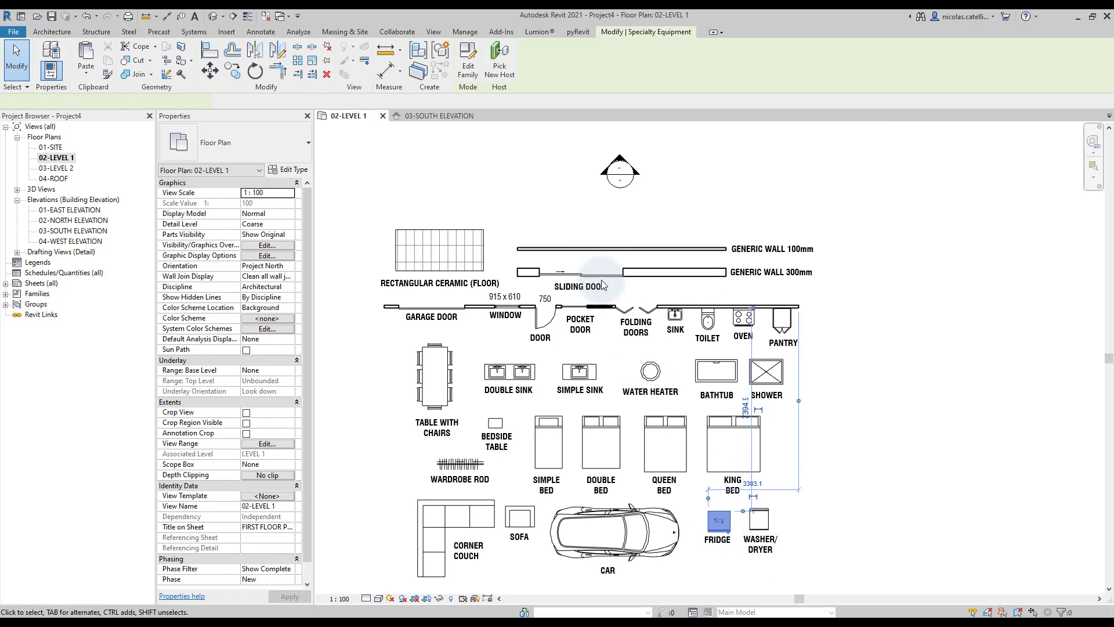
{"action": "middle_click_drag", "start_coordinate": [598, 198], "coordinate": [603, 528]}
{"action": "scroll", "coordinate": [559, 367], "scroll_direction": "up", "scroll_amount": 2}
{"action": "key", "text": "c"}
{"action": "key", "text": "s"}
{"action": "key", "text": "space"}
{"action": "key", "text": "space"}
{"action": "left_click", "coordinate": [677, 362]}
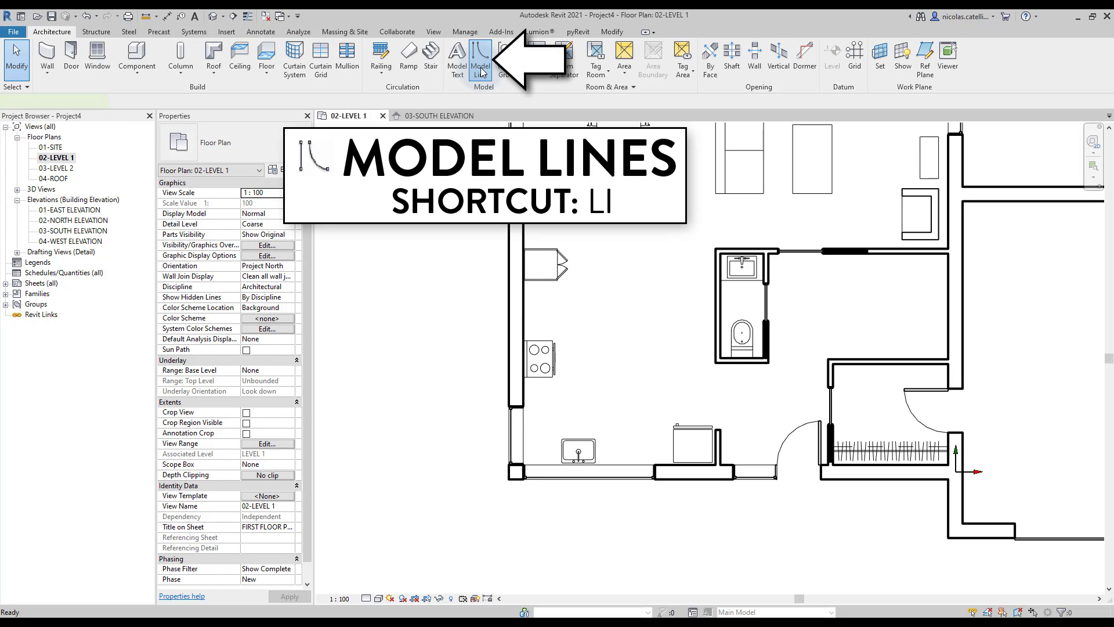
Draw 1 - 0.10mm model lines for the left kitchen counter, starting at the wall below the pantry and running down past the oven.
{"action": "left_click", "coordinate": [481, 72]}
{"action": "left_click", "coordinate": [575, 65]}
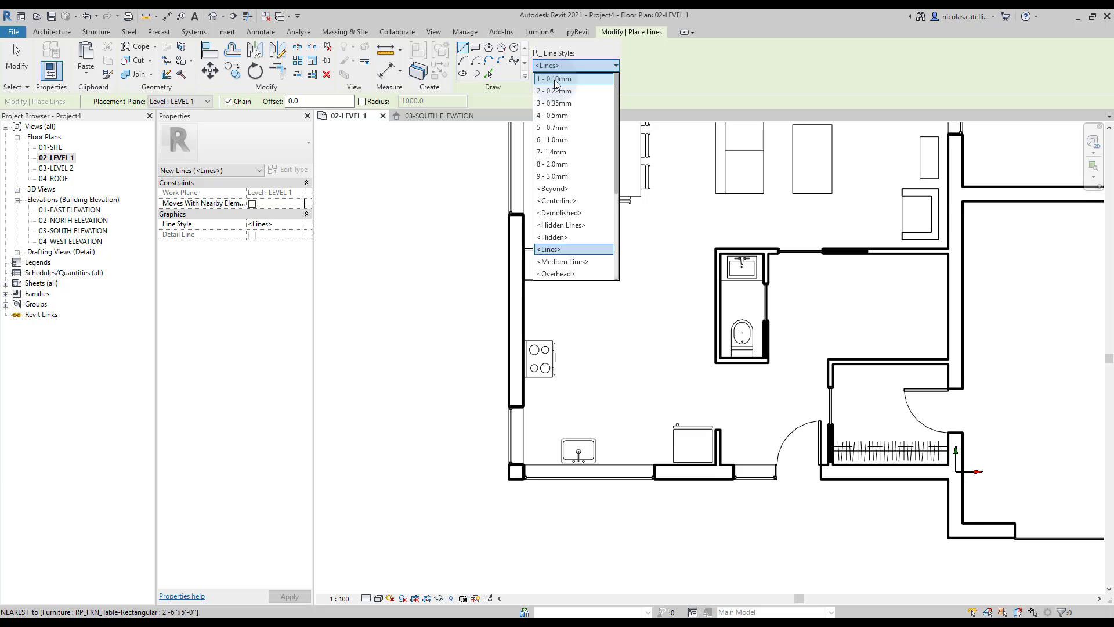
{"action": "left_click", "coordinate": [555, 81]}
{"action": "scroll", "coordinate": [586, 254], "scroll_direction": "up", "scroll_amount": 6}
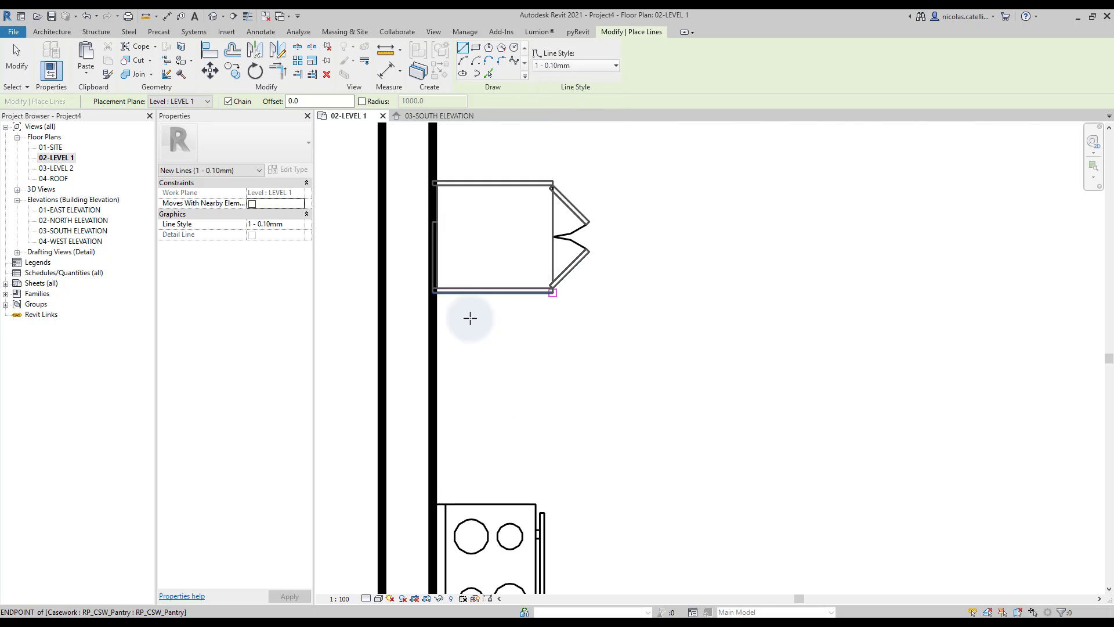
{"action": "left_click", "coordinate": [435, 318]}
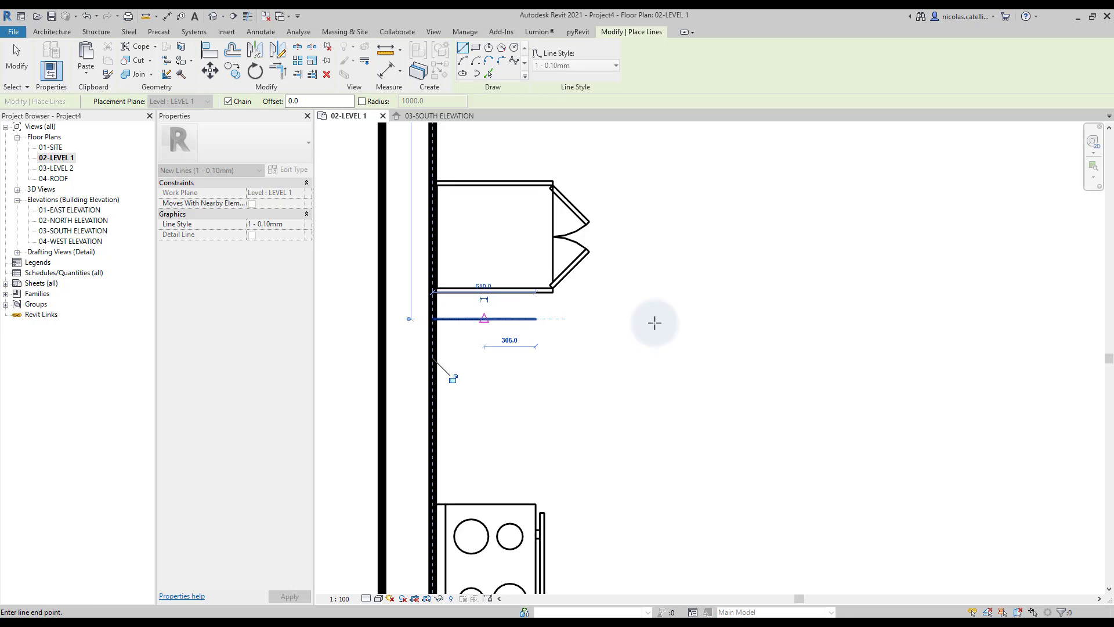
{"action": "left_click", "coordinate": [493, 318]}
{"action": "scroll", "coordinate": [492, 319], "scroll_direction": "down", "scroll_amount": 4}
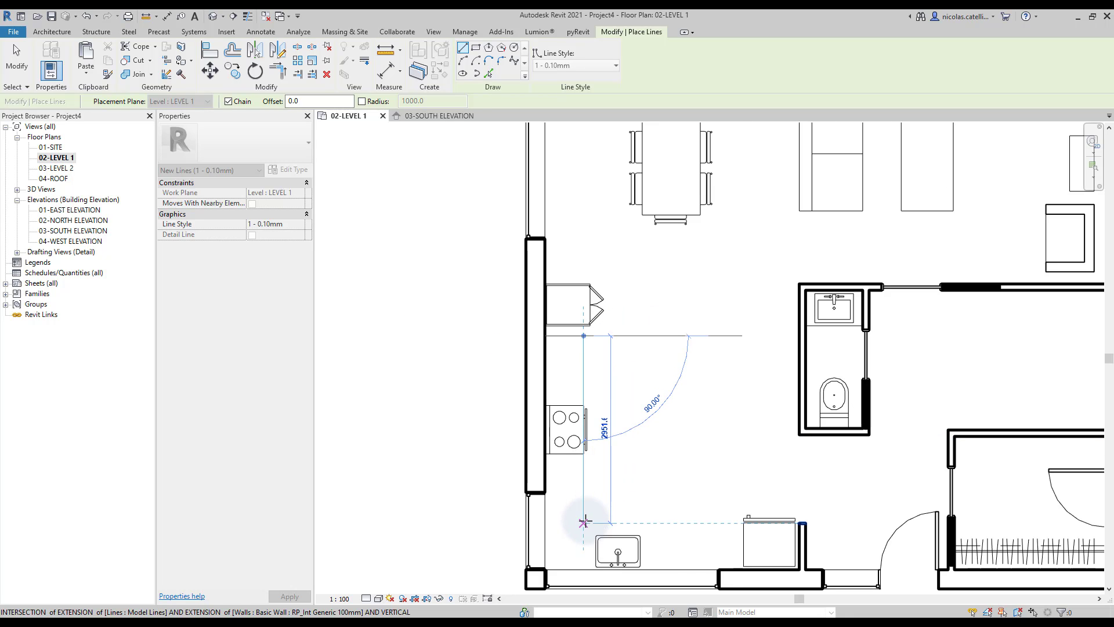
{"action": "left_click", "coordinate": [584, 523]}
{"action": "key", "text": "Escape"}
Draw the lower counter edge 610 mm off the kitchen's bottom wall and trim it to a corner with the left counter edge.
{"action": "left_click", "coordinate": [685, 569]}
{"action": "type", "text": "610"}
{"action": "key", "text": "Return"}
{"action": "left_click", "coordinate": [584, 530]}
{"action": "key", "text": "t"}
{"action": "key", "text": "r"}
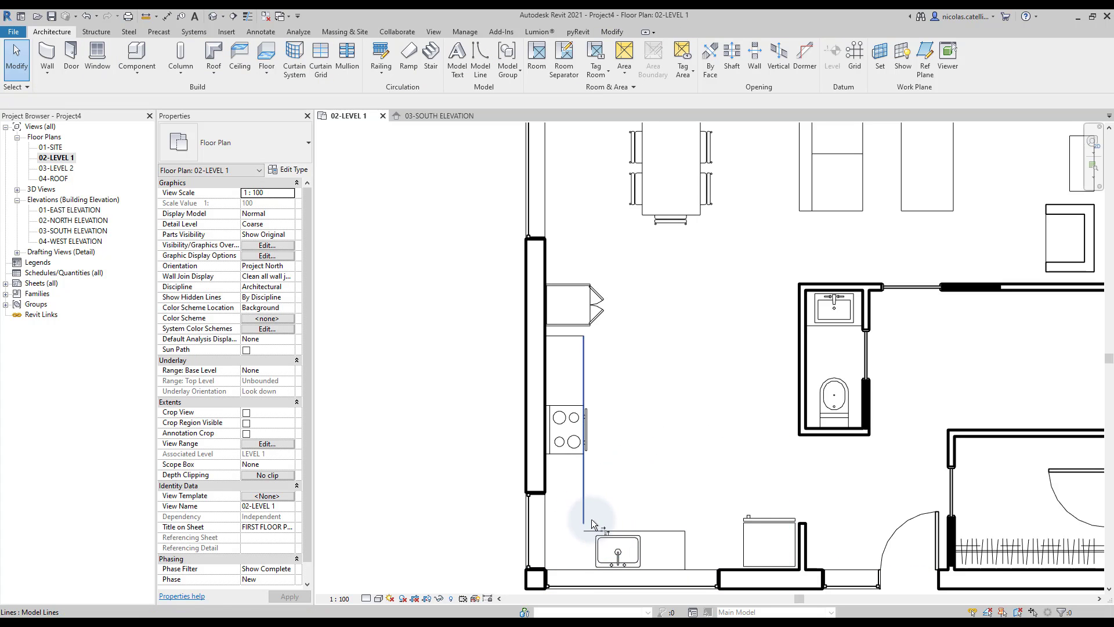
Extend the lower counter edge past the sink to the side of the fridge.
{"action": "key", "text": "l"}
{"action": "key", "text": "i"}
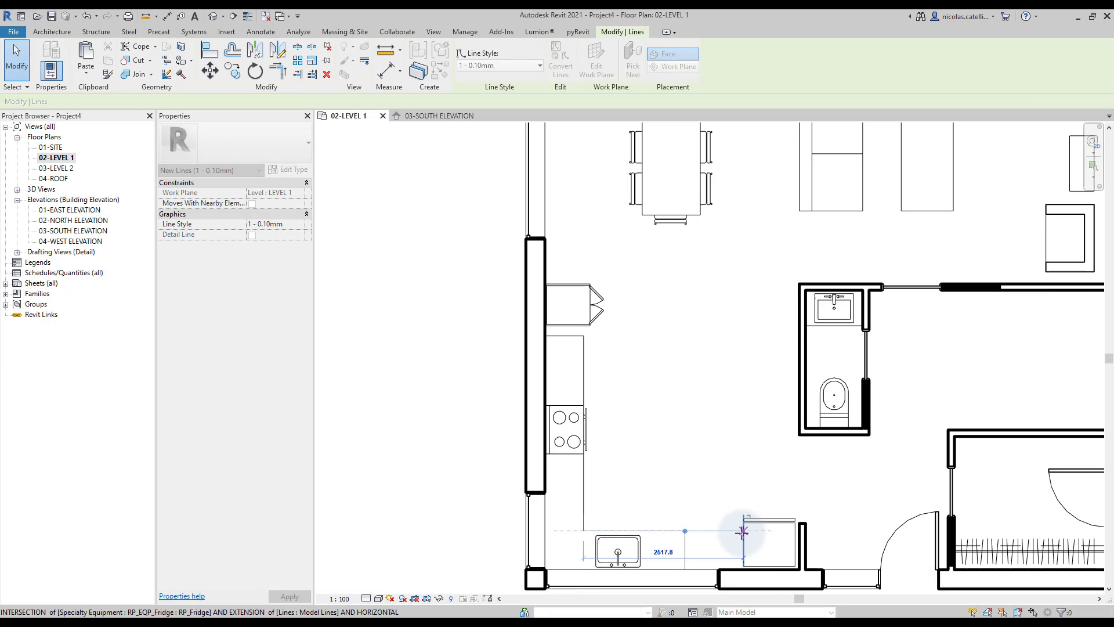
{"action": "scroll", "coordinate": [739, 532], "scroll_direction": "up", "scroll_amount": 2}
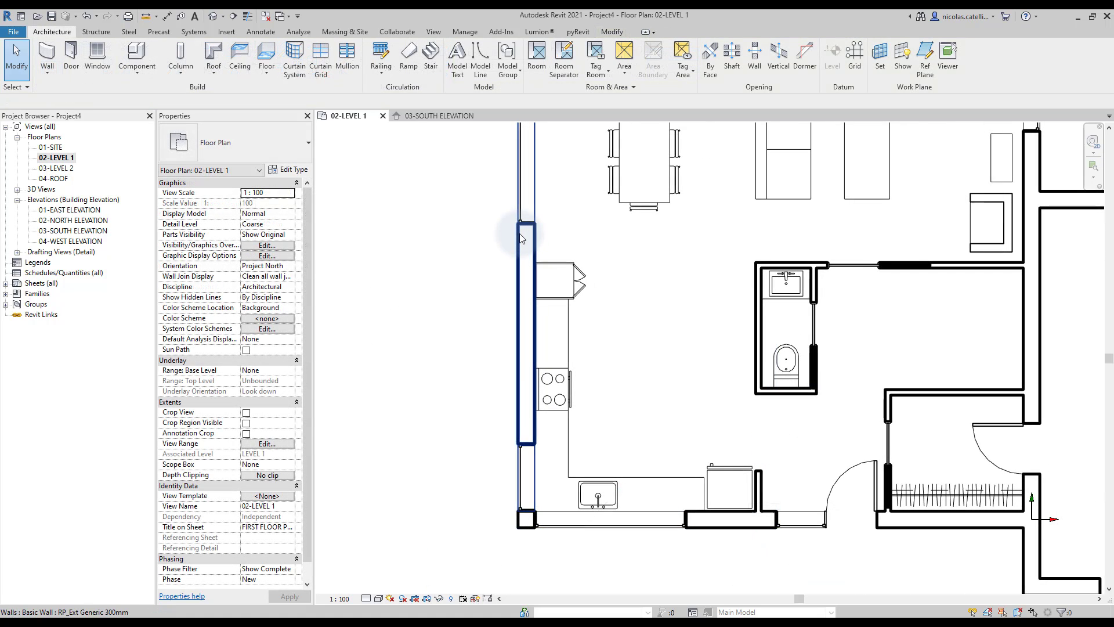
Offset a copy of the left counter edge 1220 mm into the kitchen, and offset that copy another 915 mm for the island's sides.
{"action": "left_click", "coordinate": [612, 32]}
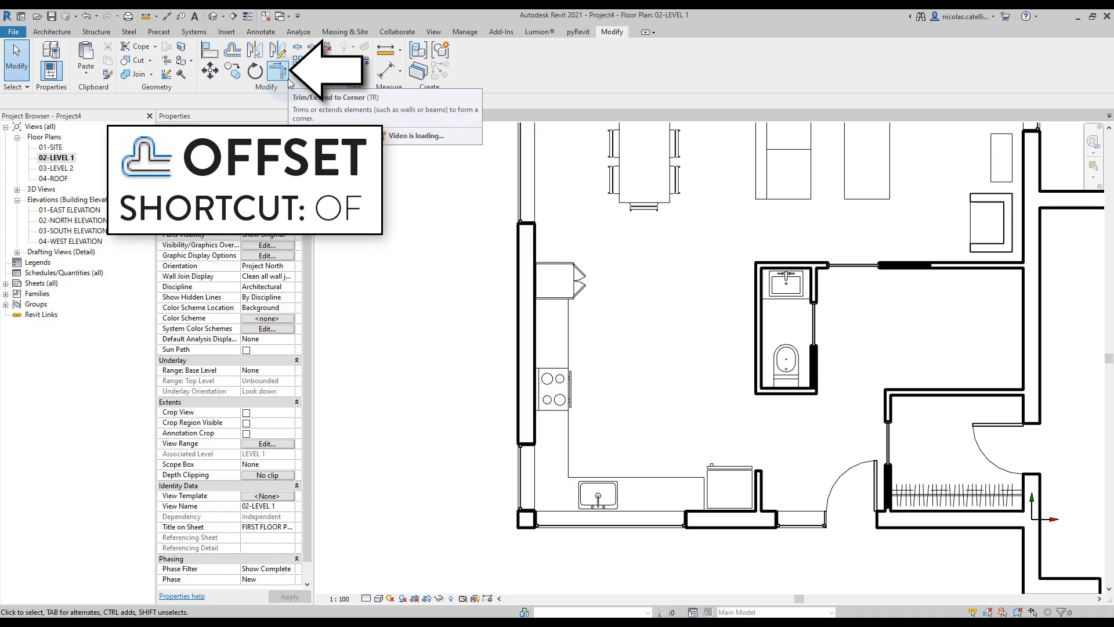
{"action": "left_click", "coordinate": [231, 52]}
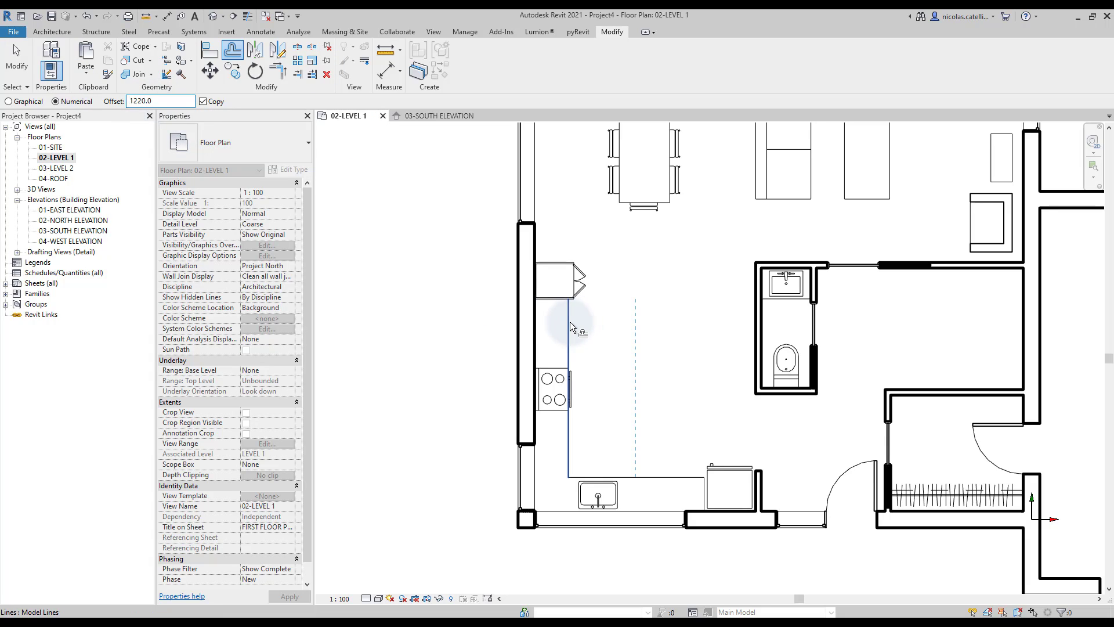
{"action": "double_click", "coordinate": [161, 101]}
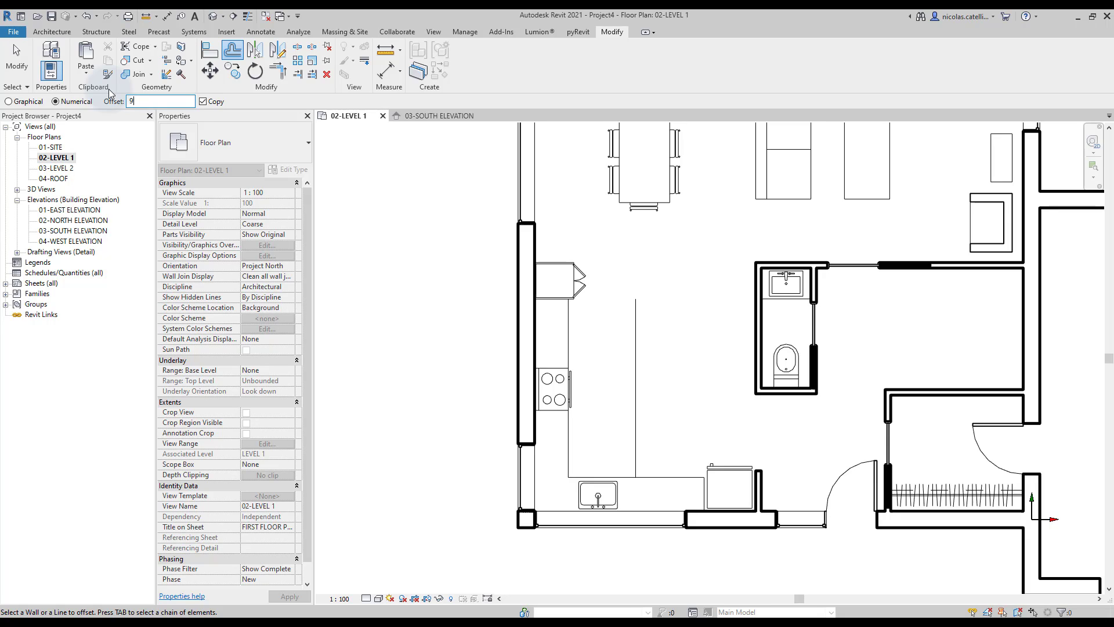
{"action": "type", "text": "915"}
{"action": "left_click", "coordinate": [639, 373]}
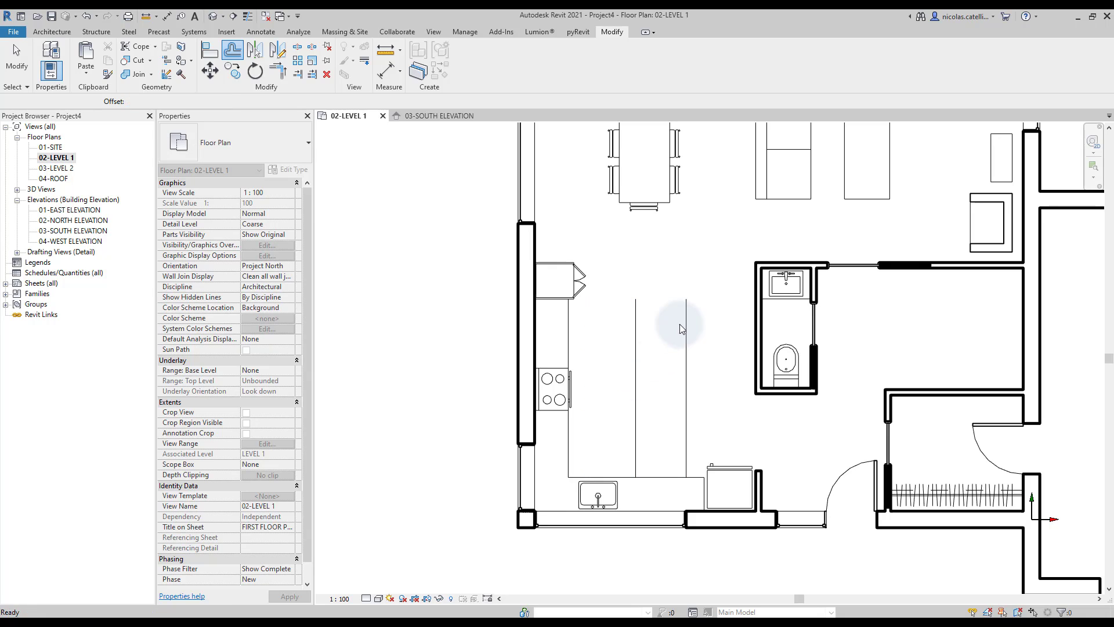
{"action": "key", "text": "Escape"}
Adjust both ends of the two island side lines to a 2800 mm length, with the upper ends level with the bathroom's top wall.
{"action": "left_click", "coordinate": [686, 311]}
{"action": "left_click_drag", "start_coordinate": [686, 299], "coordinate": [686, 263]}
{"action": "left_click", "coordinate": [634, 313]}
{"action": "left_click_drag", "start_coordinate": [636, 299], "coordinate": [636, 263]}
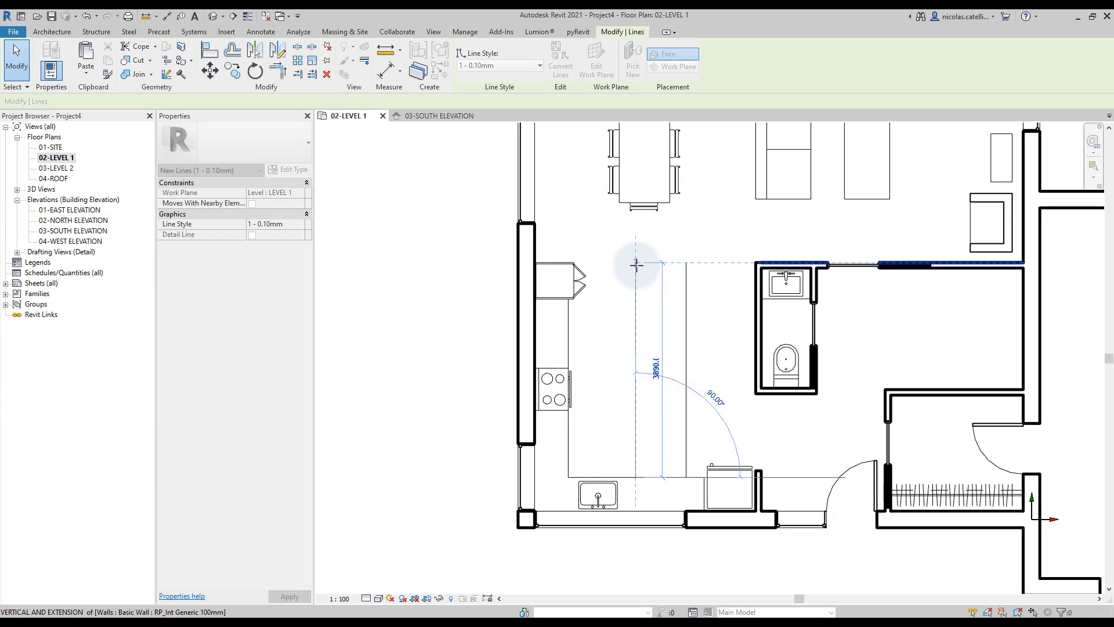
{"action": "left_click_drag", "start_coordinate": [636, 477], "coordinate": [635, 417]}
{"action": "left_click", "coordinate": [687, 441]}
{"action": "left_click_drag", "start_coordinate": [686, 477], "coordinate": [686, 417]}
Close the kitchen island rectangle with model lines across its lower and upper ends.
{"action": "key", "text": "l"}
{"action": "key", "text": "i"}
{"action": "left_click", "coordinate": [686, 416]}
{"action": "left_click", "coordinate": [635, 417]}
{"action": "key", "text": "Escape"}
{"action": "left_click", "coordinate": [686, 263]}
{"action": "left_click", "coordinate": [636, 262]}
{"action": "key", "text": "Escape"}
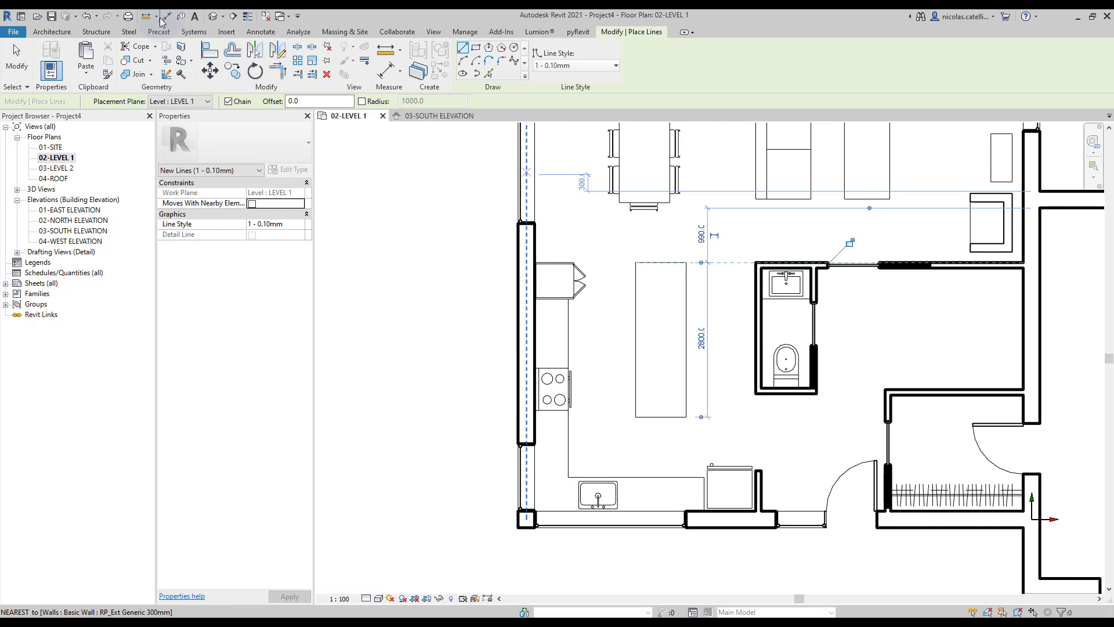
{"action": "key", "text": "Escape"}
Offset a copy of the island's right side line 305 mm inward and set its line style to <Overhead>.
{"action": "left_click", "coordinate": [232, 50]}
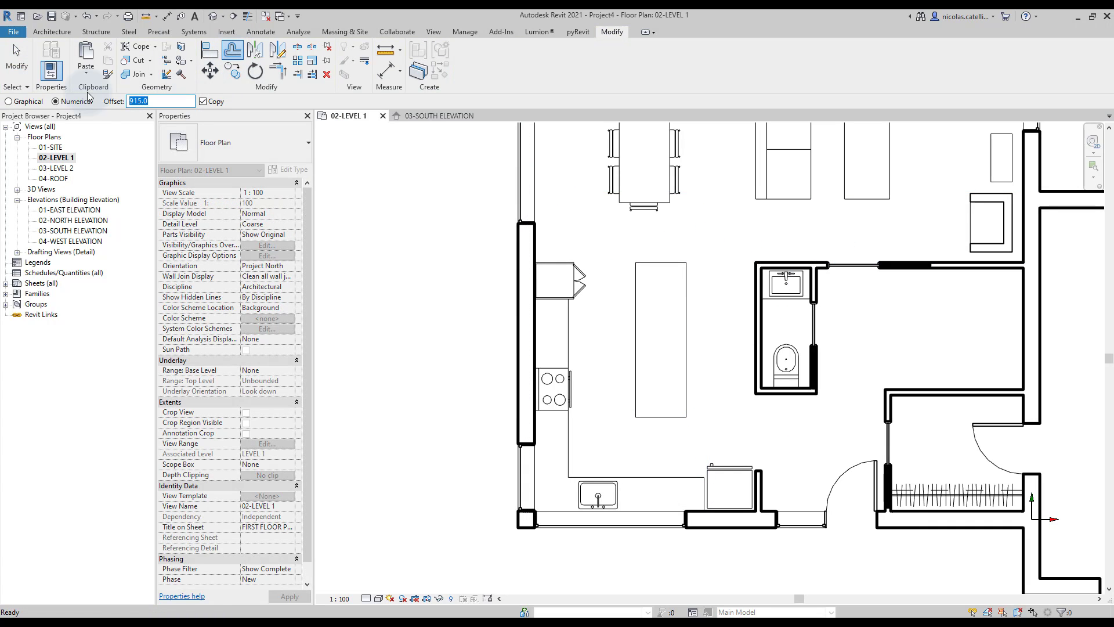
{"action": "left_click", "coordinate": [673, 346]}
{"action": "key", "text": "Escape"}
{"action": "left_click", "coordinate": [672, 342]}
{"action": "left_click", "coordinate": [516, 65]}
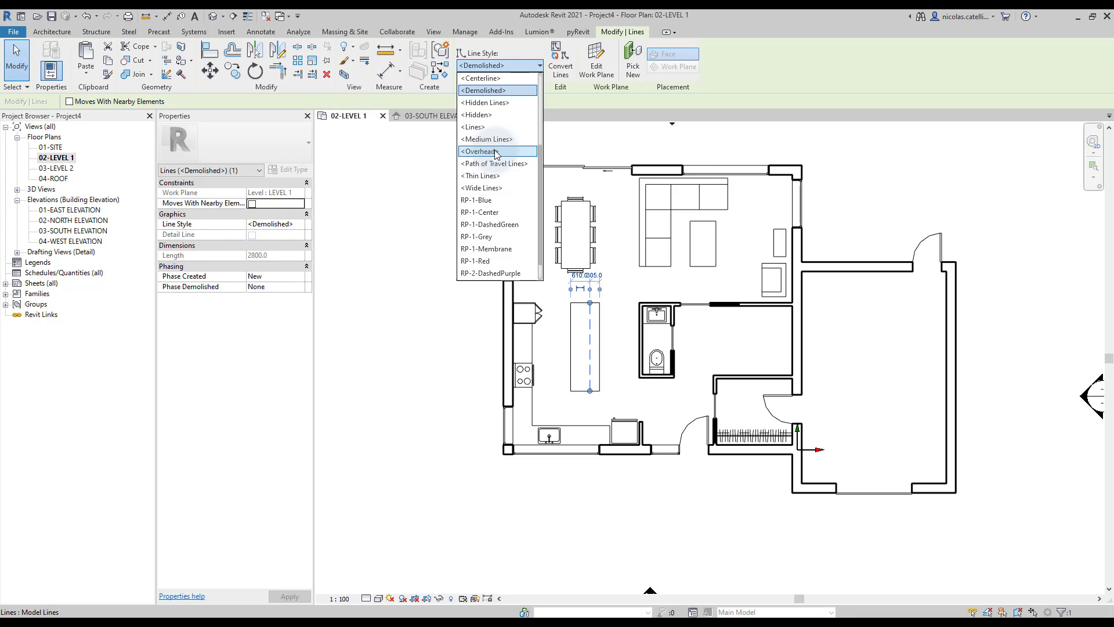
{"action": "left_click", "coordinate": [496, 152]}
{"action": "left_click", "coordinate": [407, 250]}
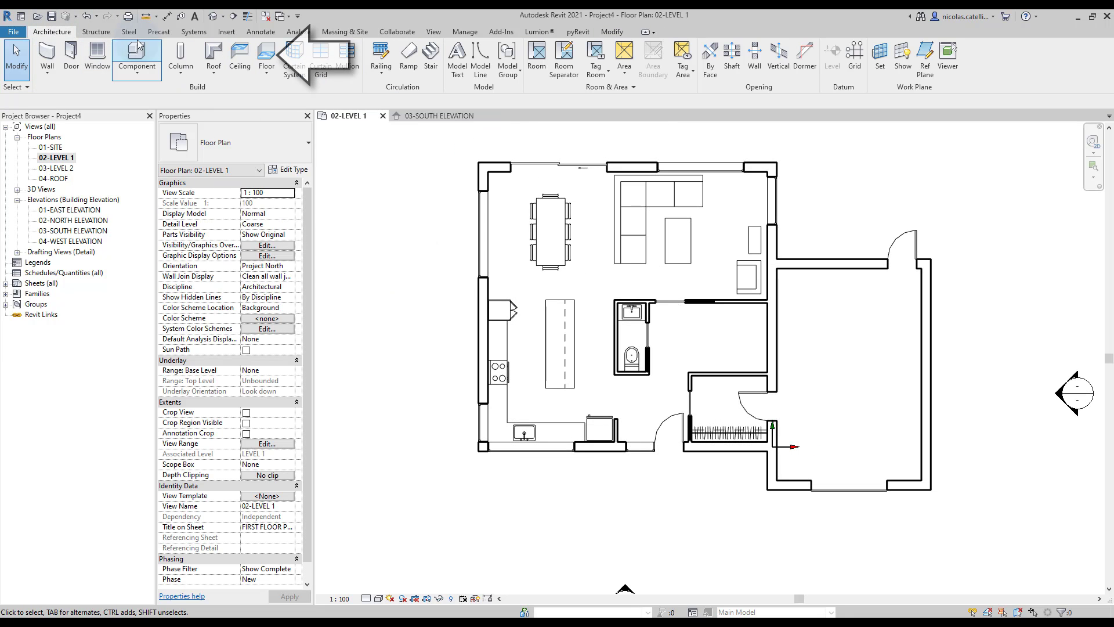
Start an RP_Generic 150mm floor and sketch an 8850 x 8550 mm rectangular boundary along the main house's inner wall faces.
{"action": "left_click", "coordinate": [266, 55]}
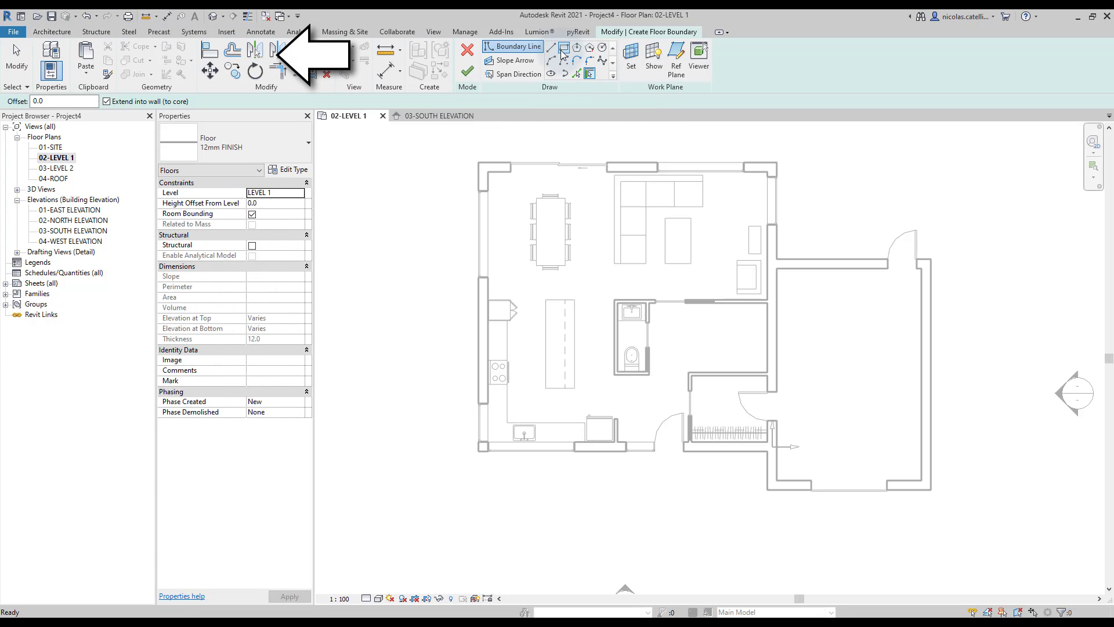
{"action": "left_click", "coordinate": [563, 51]}
{"action": "left_click", "coordinate": [235, 145]}
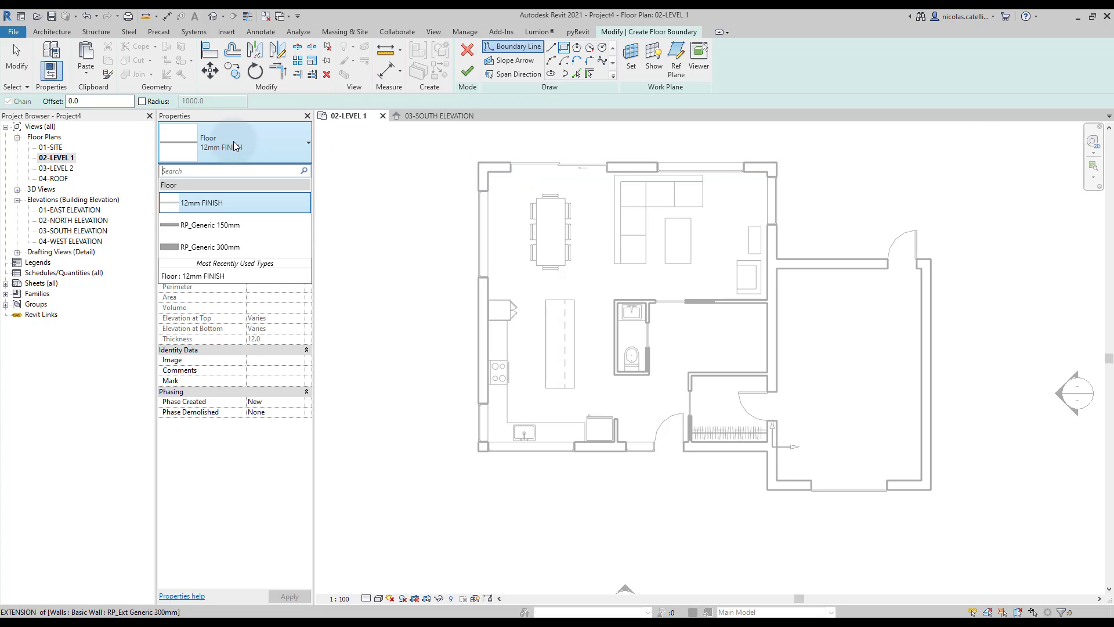
{"action": "left_click", "coordinate": [210, 225]}
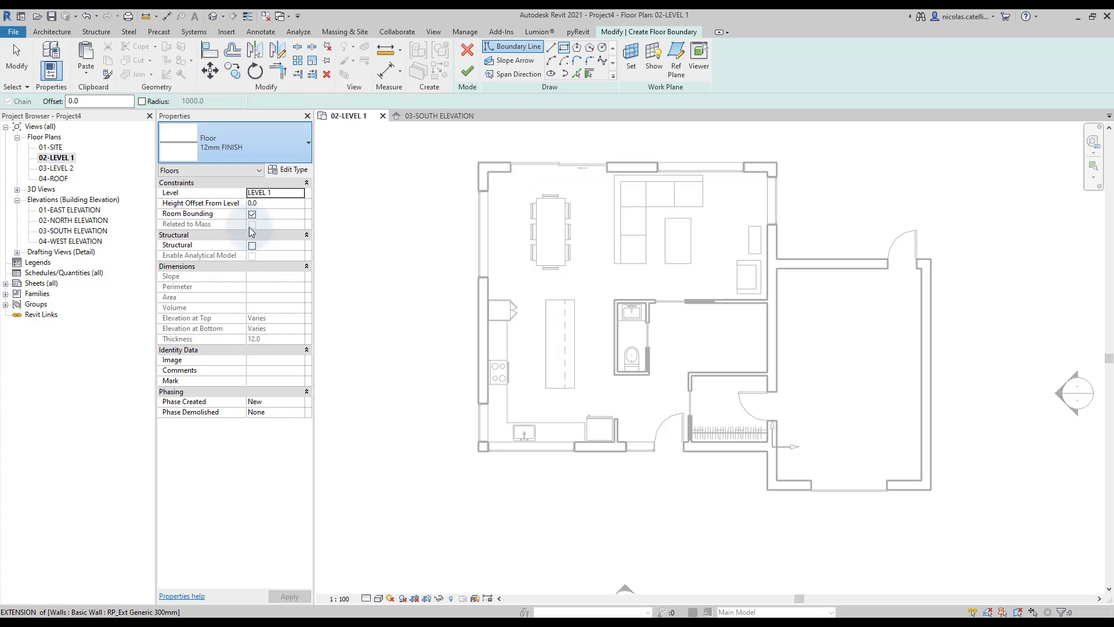
{"action": "left_click", "coordinate": [486, 172]}
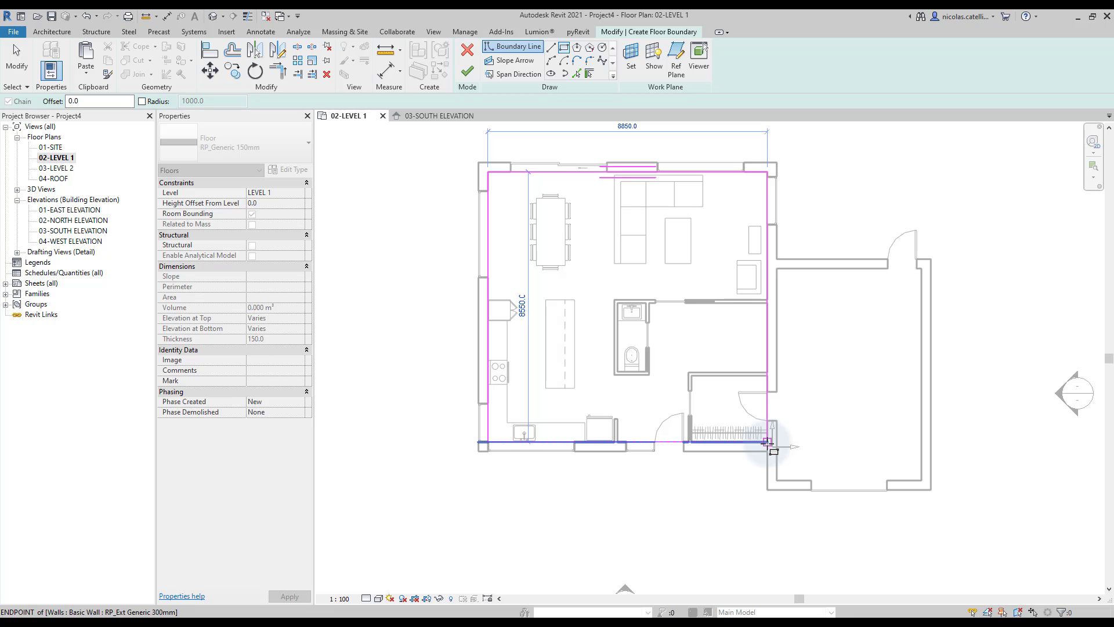
{"action": "left_click", "coordinate": [768, 443]}
Sketch three boundary lines for a 2500 mm wide stair opening between the closet's upper wall and the living room's lower wall.
{"action": "left_click", "coordinate": [551, 47]}
{"action": "scroll", "coordinate": [768, 380], "scroll_direction": "up", "scroll_amount": 3}
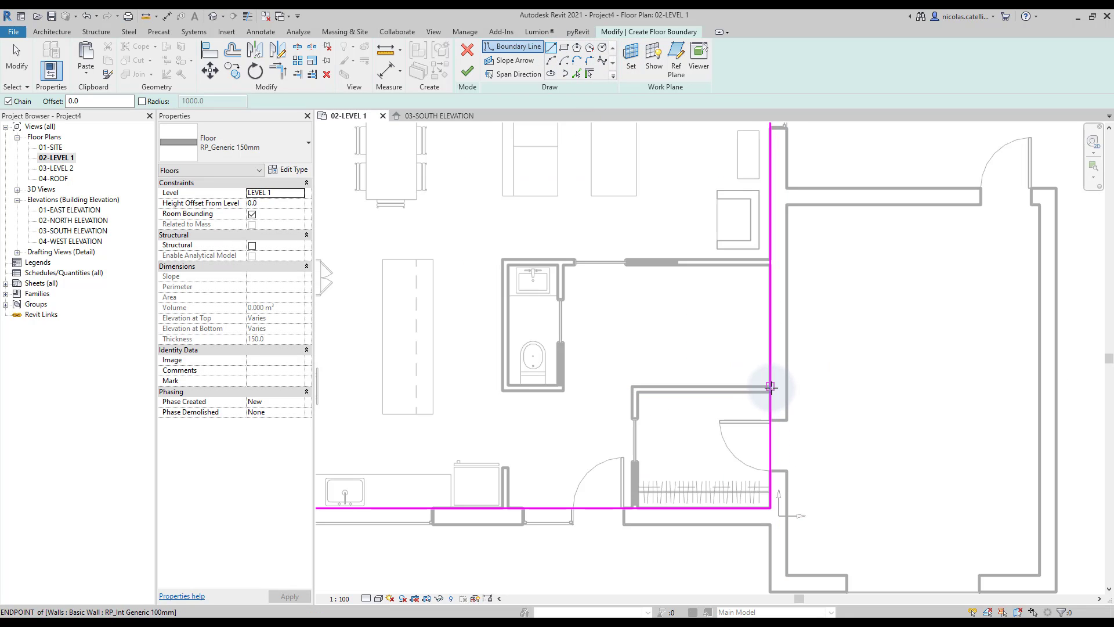
{"action": "left_click", "coordinate": [770, 386]}
{"action": "left_click", "coordinate": [633, 386]}
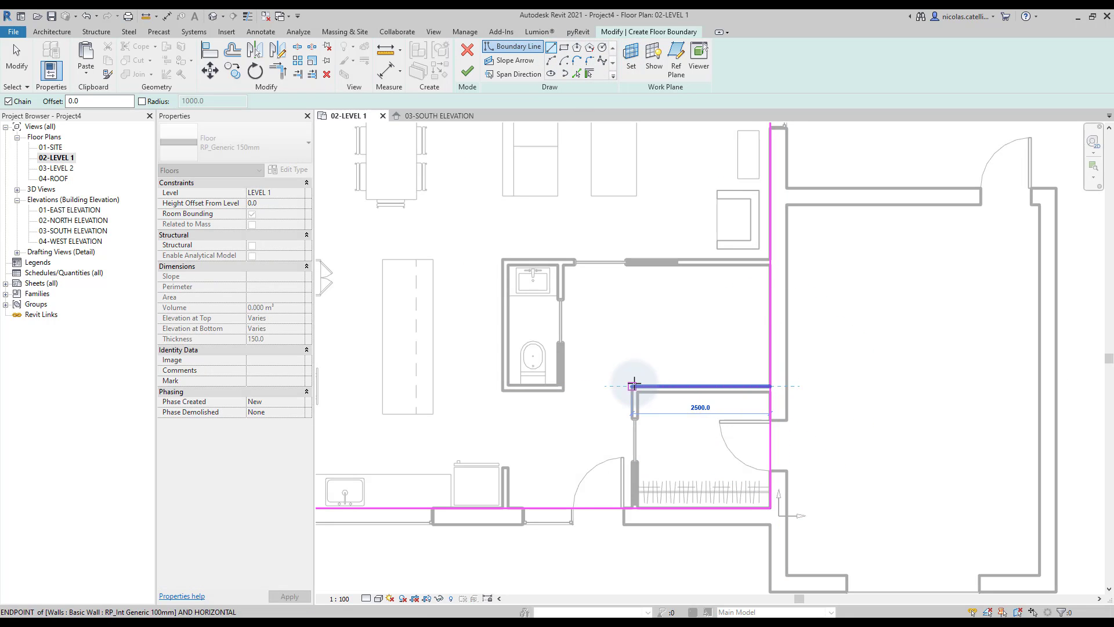
{"action": "left_click", "coordinate": [633, 265]}
{"action": "left_click", "coordinate": [771, 265]}
{"action": "key", "text": "Escape"}
{"action": "key", "text": "Escape"}
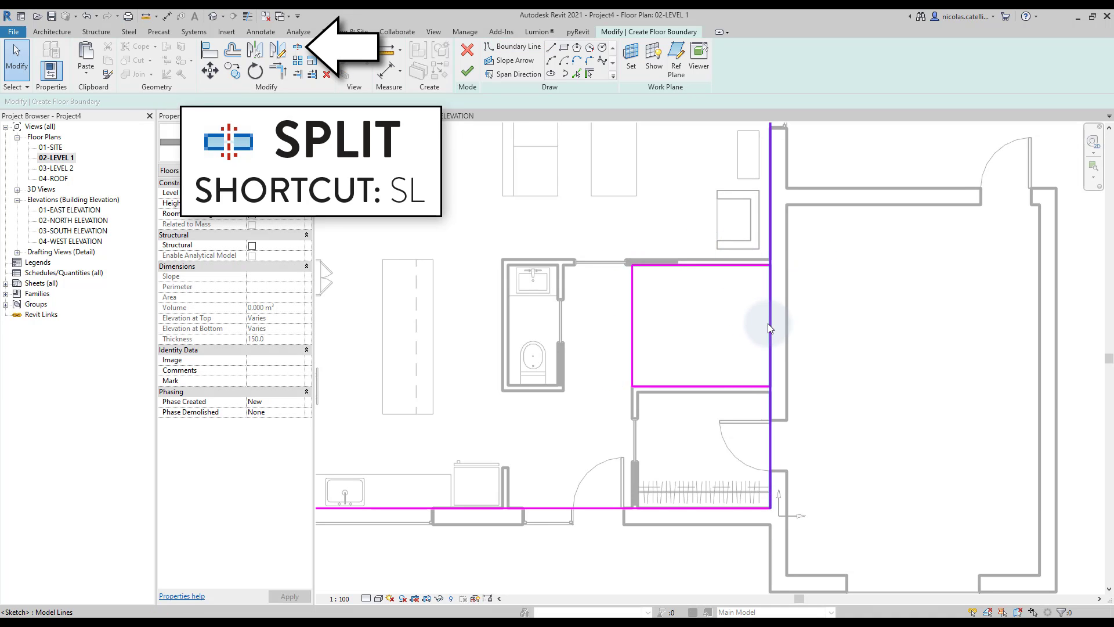
Split the floor's right boundary line at the stair opening and trim its pieces to the opening's horizontal lines.
{"action": "left_click", "coordinate": [297, 48]}
{"action": "left_click", "coordinate": [770, 320]}
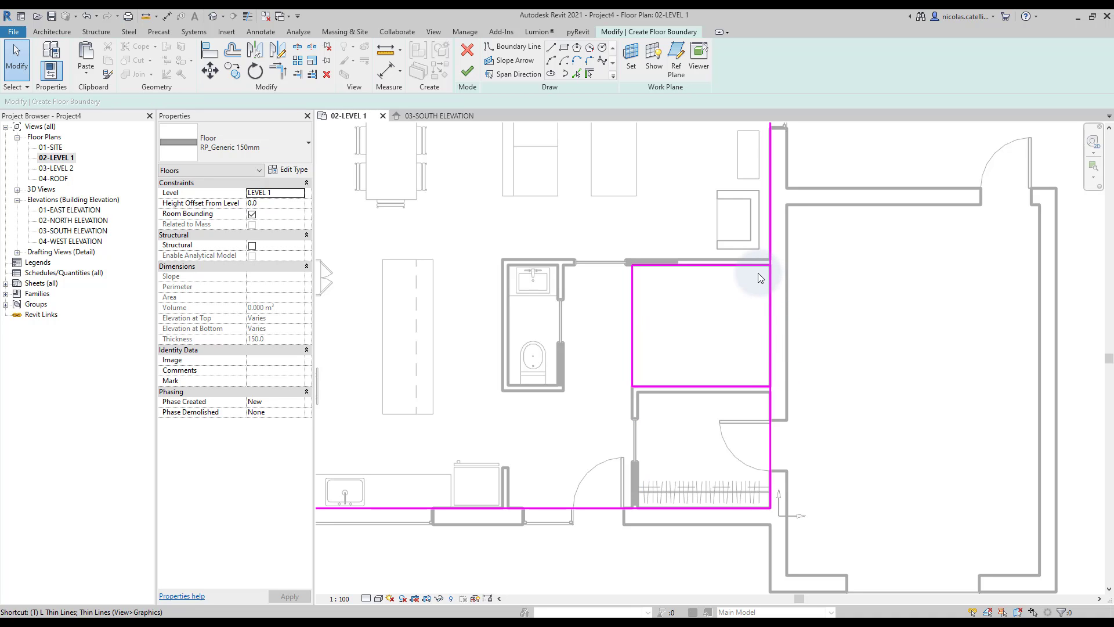
{"action": "key", "text": "t"}
{"action": "key", "text": "r"}
{"action": "left_click", "coordinate": [755, 265]}
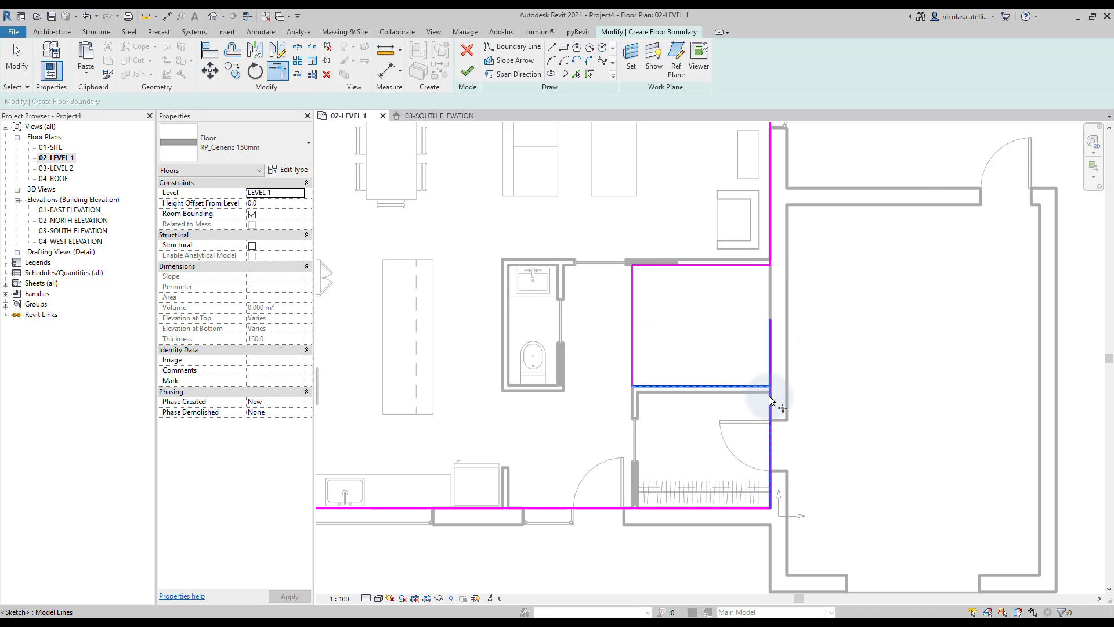
{"action": "left_click", "coordinate": [770, 396]}
{"action": "scroll", "coordinate": [648, 344], "scroll_direction": "up", "scroll_amount": 3}
{"action": "key", "text": "Escape"}
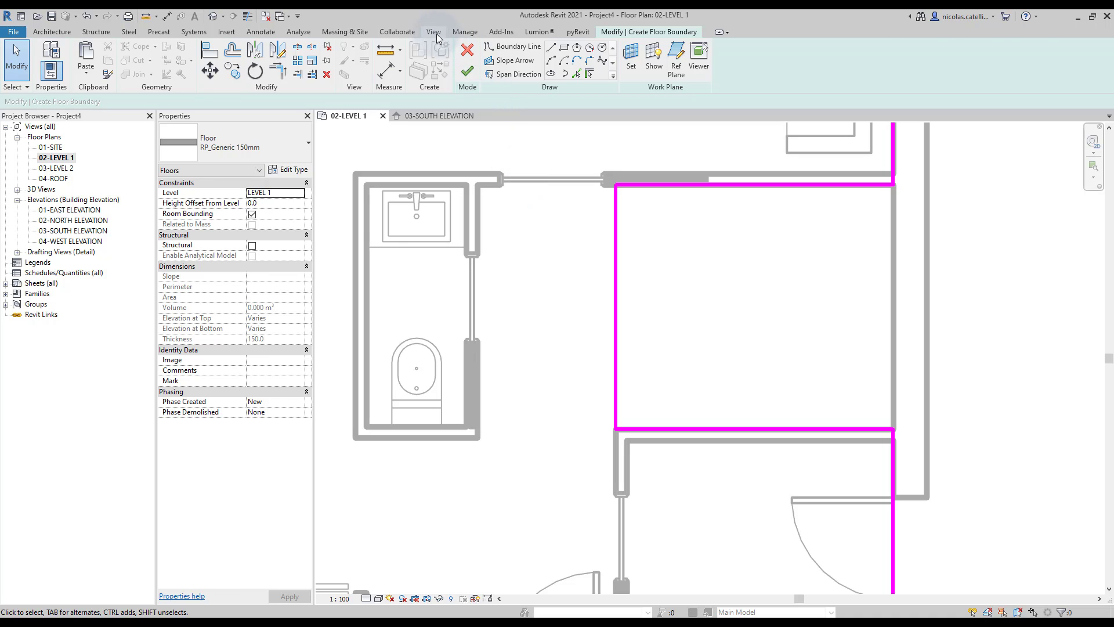
Turn on Thin Lines display and finish the floor sketch.
{"action": "left_click", "coordinate": [437, 34]}
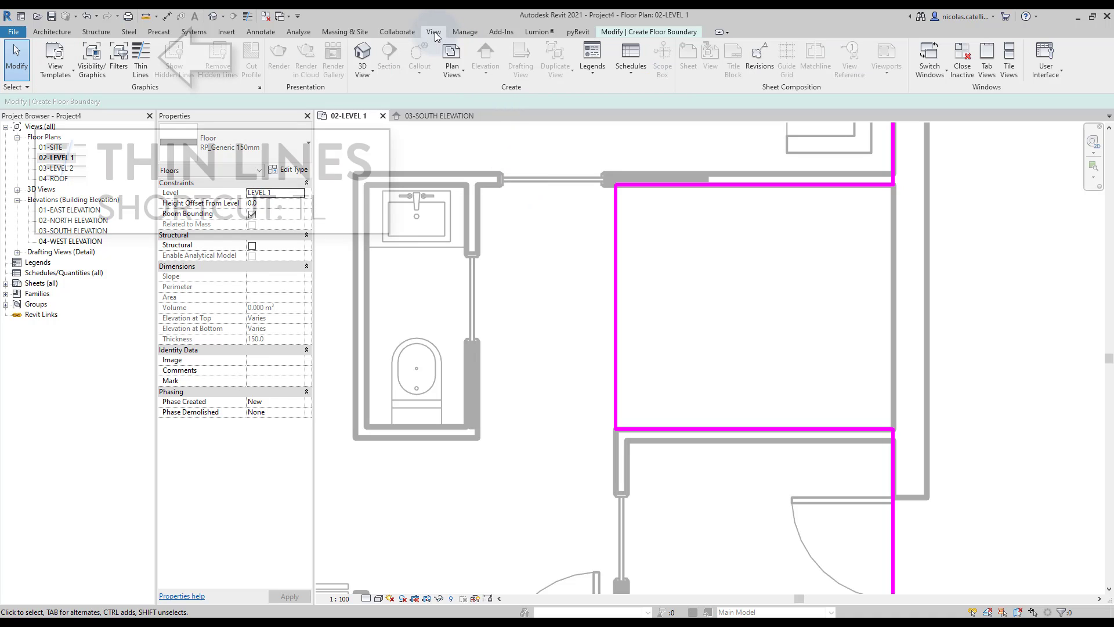
{"action": "left_click", "coordinate": [142, 58]}
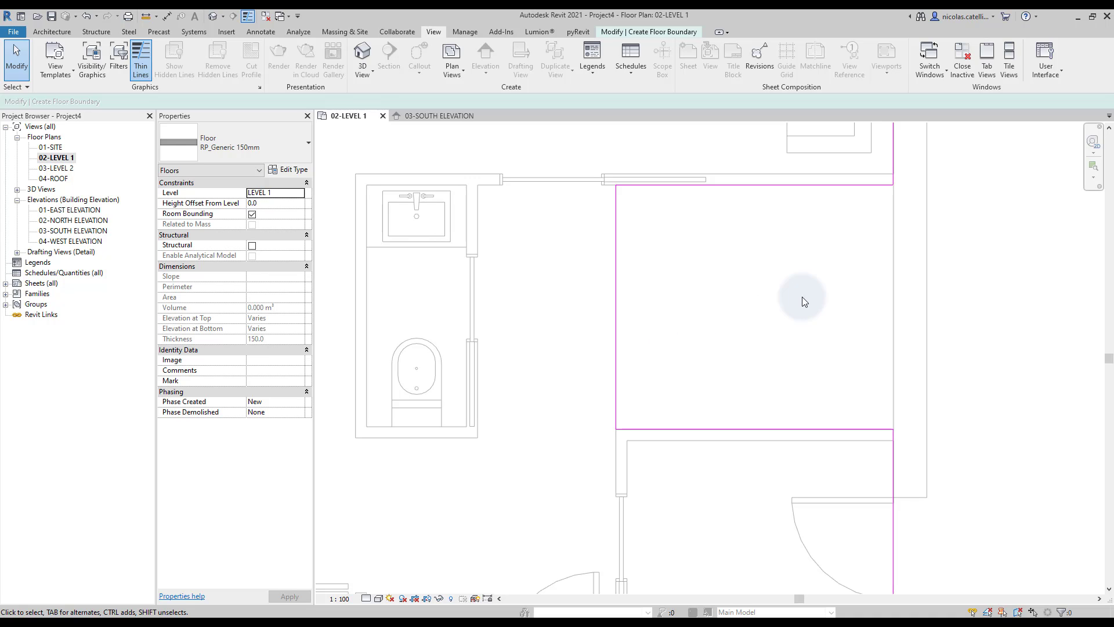
{"action": "scroll", "coordinate": [663, 172], "scroll_direction": "up", "scroll_amount": 4}
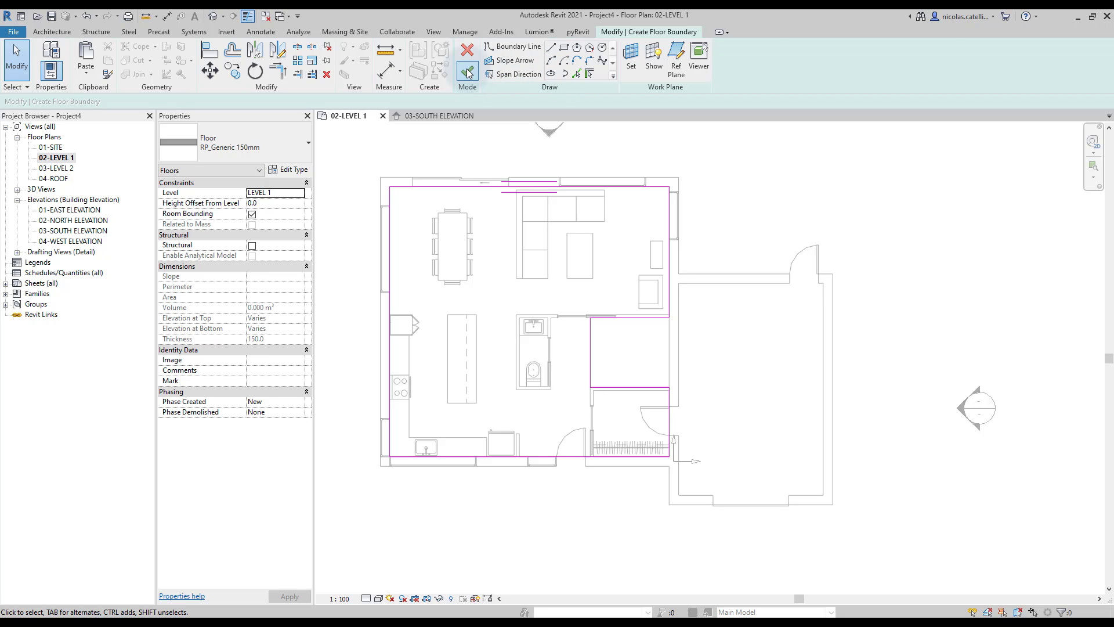
{"action": "left_click", "coordinate": [473, 78]}
{"action": "left_click", "coordinate": [763, 168]}
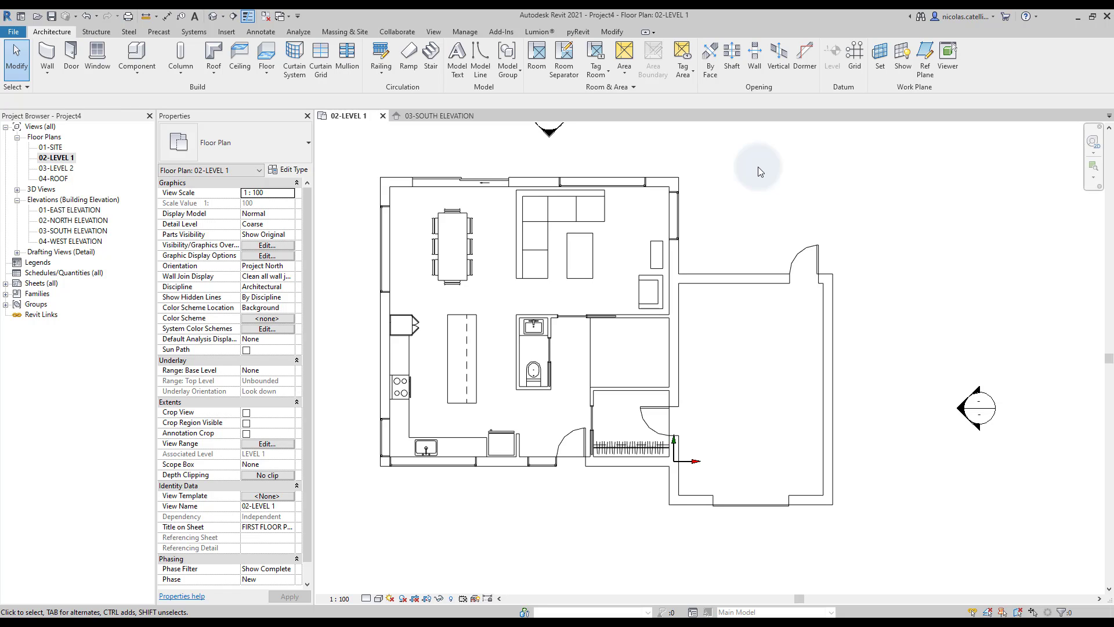
Copy the car from the component library below the plan and place it in the garage.
{"action": "scroll", "coordinate": [682, 195], "scroll_direction": "down", "scroll_amount": 3}
{"action": "middle_click_drag", "start_coordinate": [687, 429], "coordinate": [676, 320]}
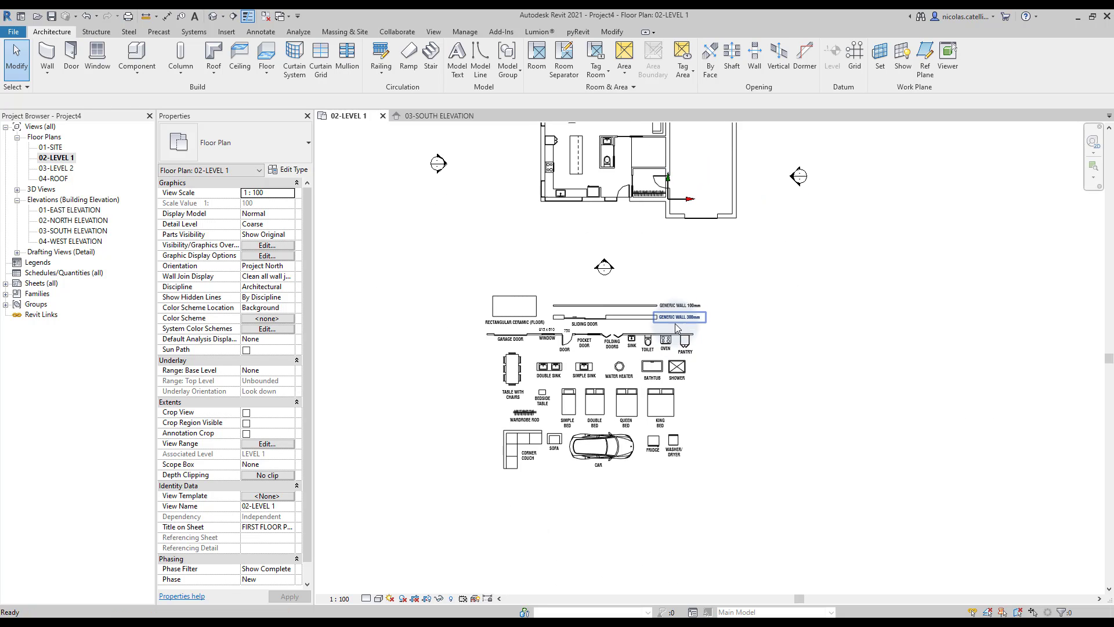
{"action": "left_click", "coordinate": [633, 447]}
{"action": "key", "text": "ctrl+c"}
{"action": "scroll", "coordinate": [732, 179], "scroll_direction": "up", "scroll_amount": 3}
{"action": "middle_click_drag", "start_coordinate": [732, 179], "coordinate": [694, 352]}
{"action": "key", "text": "ctrl+v"}
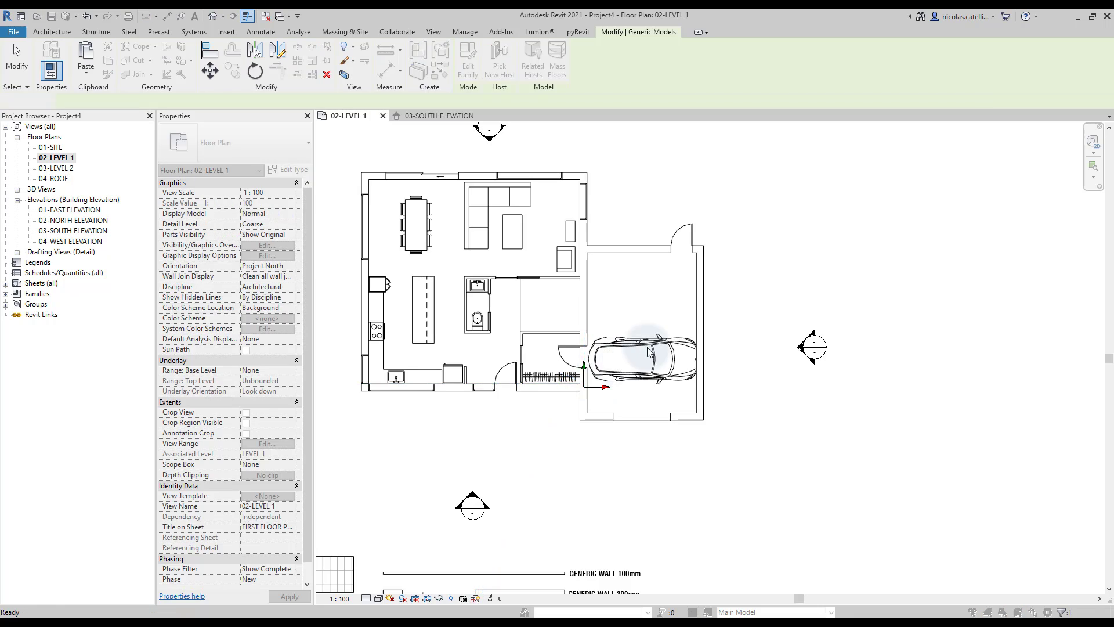
{"action": "scroll", "coordinate": [645, 348], "scroll_direction": "up", "scroll_amount": 3}
{"action": "left_click", "coordinate": [653, 347]}
Rotate the car so its front faces the garage's upper wall and position it between the side walls.
{"action": "key", "text": "space"}
{"action": "left_click_drag", "start_coordinate": [659, 355], "coordinate": [659, 322]}
{"action": "left_click", "coordinate": [801, 373]}
{"action": "scroll", "coordinate": [801, 373], "scroll_direction": "down", "scroll_amount": 2}
{"action": "left_click", "coordinate": [803, 377]}
{"action": "middle_click_drag", "start_coordinate": [802, 378], "coordinate": [911, 442]}
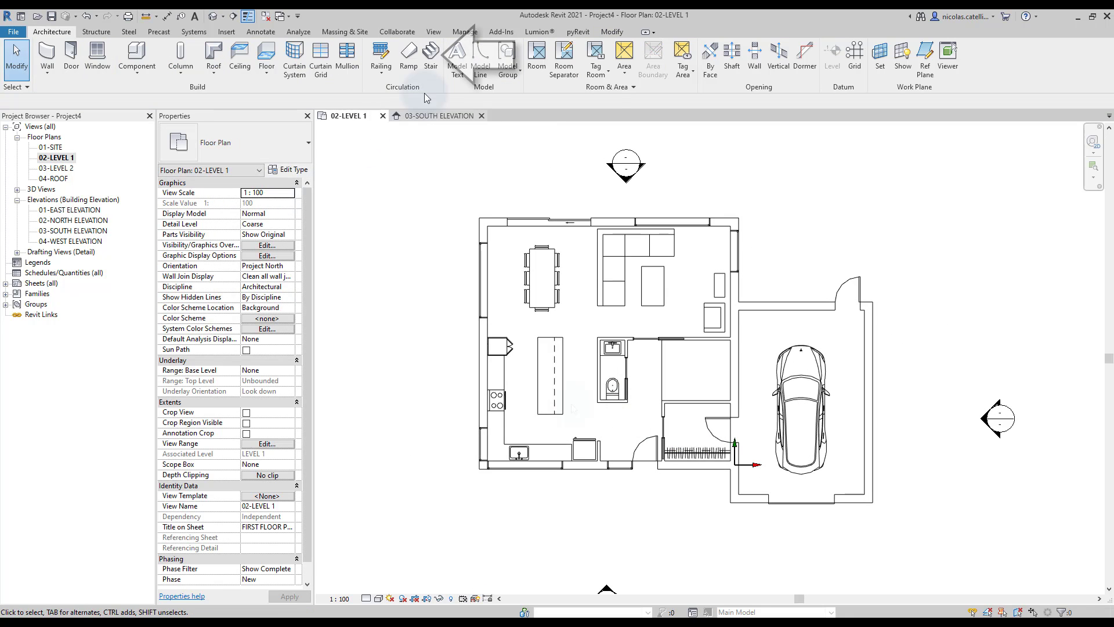
Start a stair of type RP_Residential_Stair with 16 desired risers and a 915 mm run width.
{"action": "left_click", "coordinate": [429, 57]}
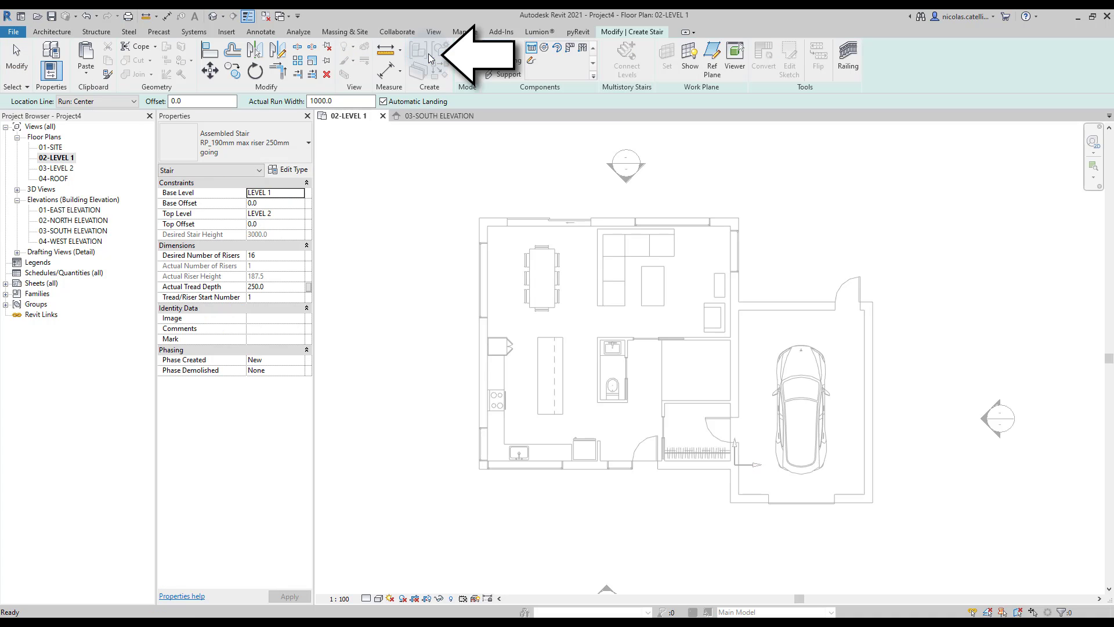
{"action": "left_click", "coordinate": [275, 136]}
{"action": "left_click", "coordinate": [240, 258]}
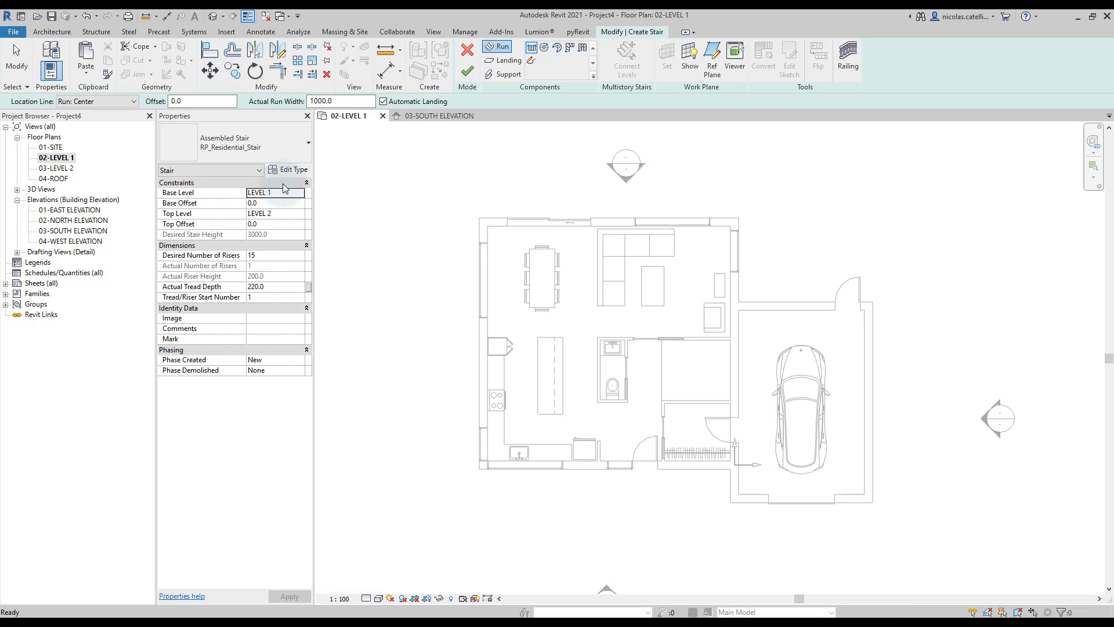
{"action": "left_click", "coordinate": [268, 256]}
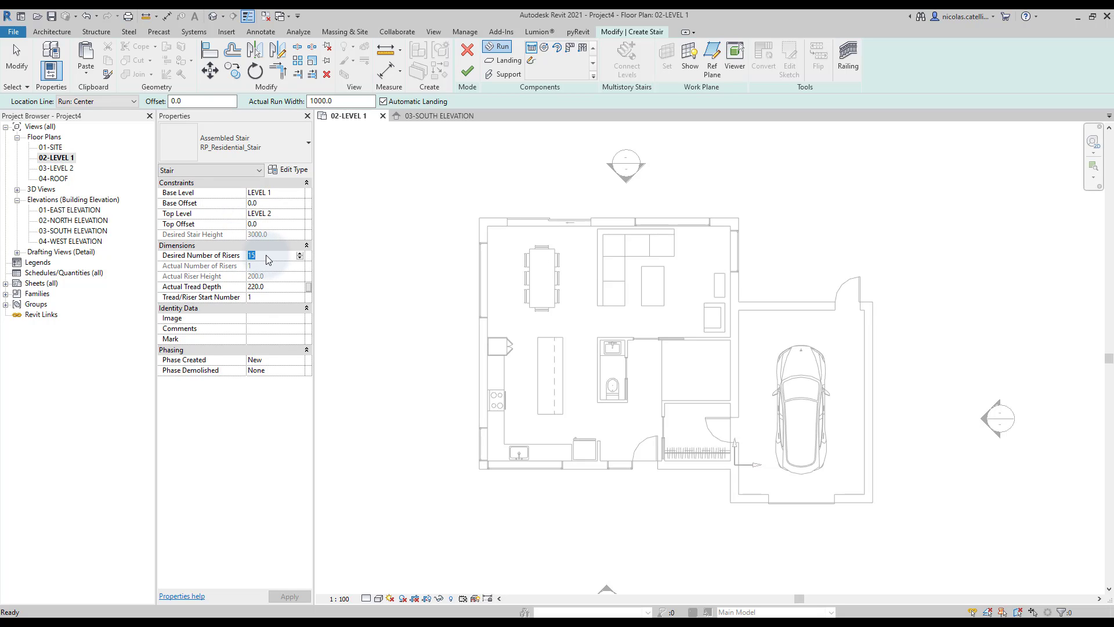
{"action": "type", "text": "16"}
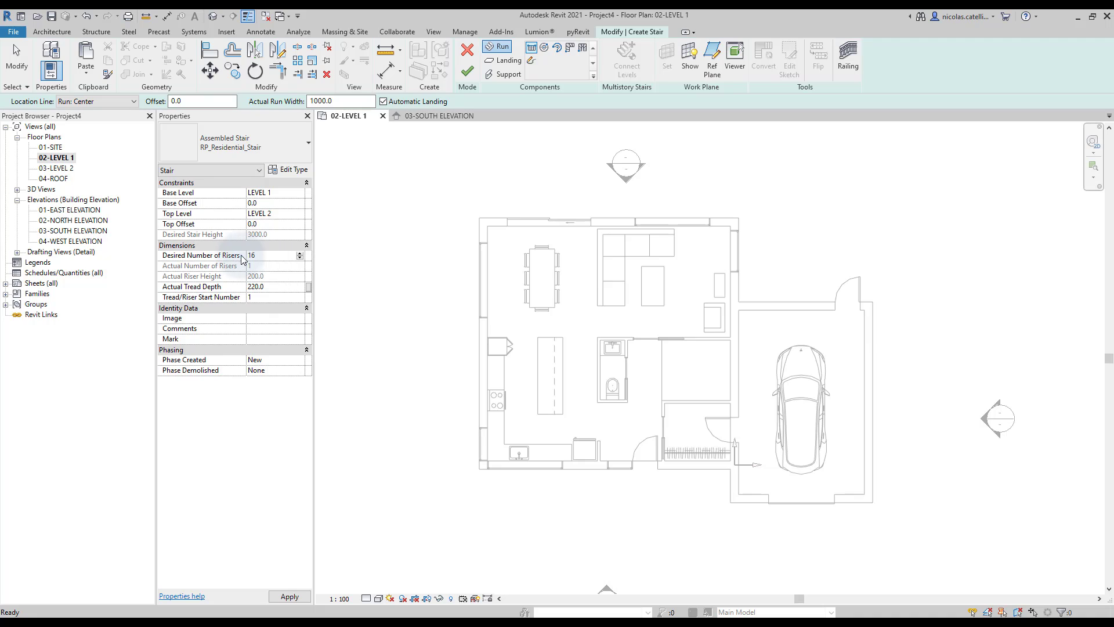
{"action": "left_click", "coordinate": [345, 103]}
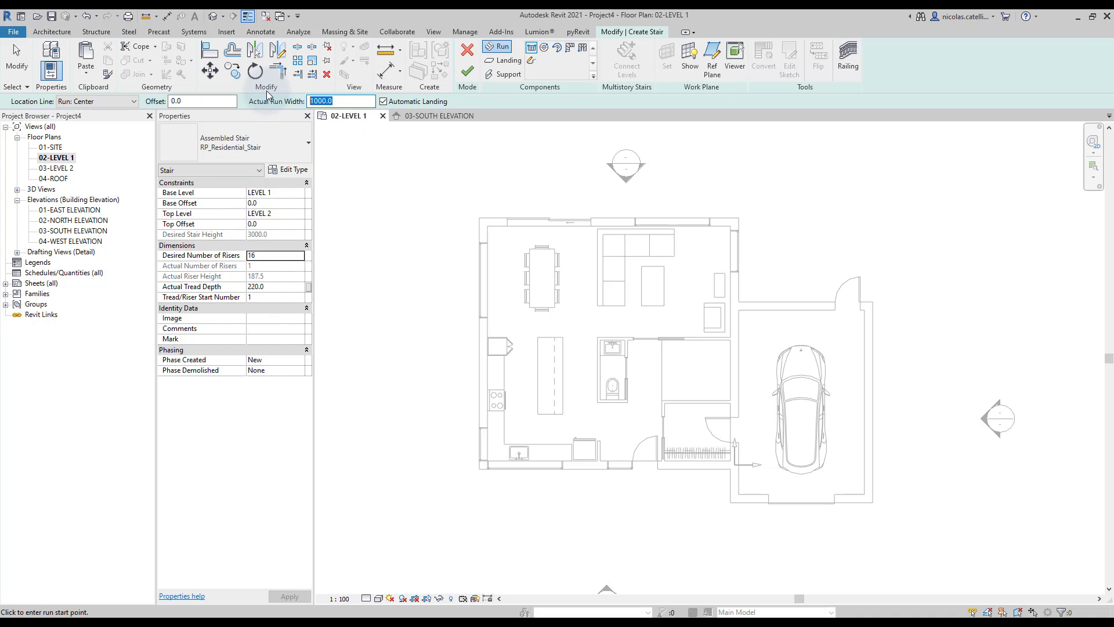
{"action": "type", "text": "915"}
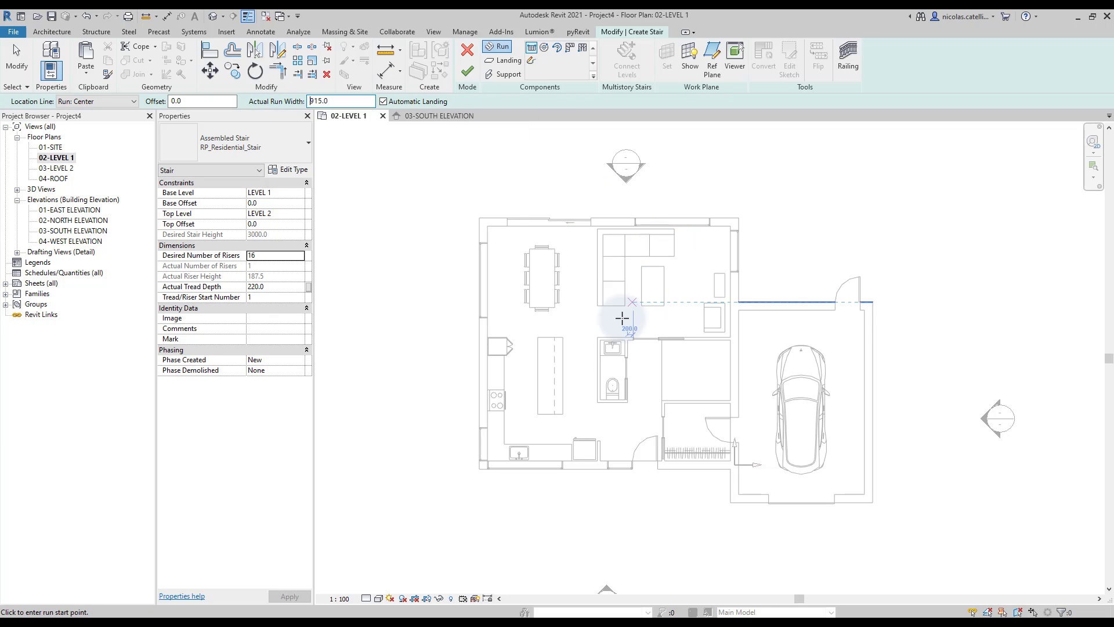
Draw a U-shaped stair in the floor opening with two parallel 8-riser runs, starting at the opening's left edge with the lower run.
{"action": "scroll", "coordinate": [676, 370], "scroll_direction": "up", "scroll_amount": 2}
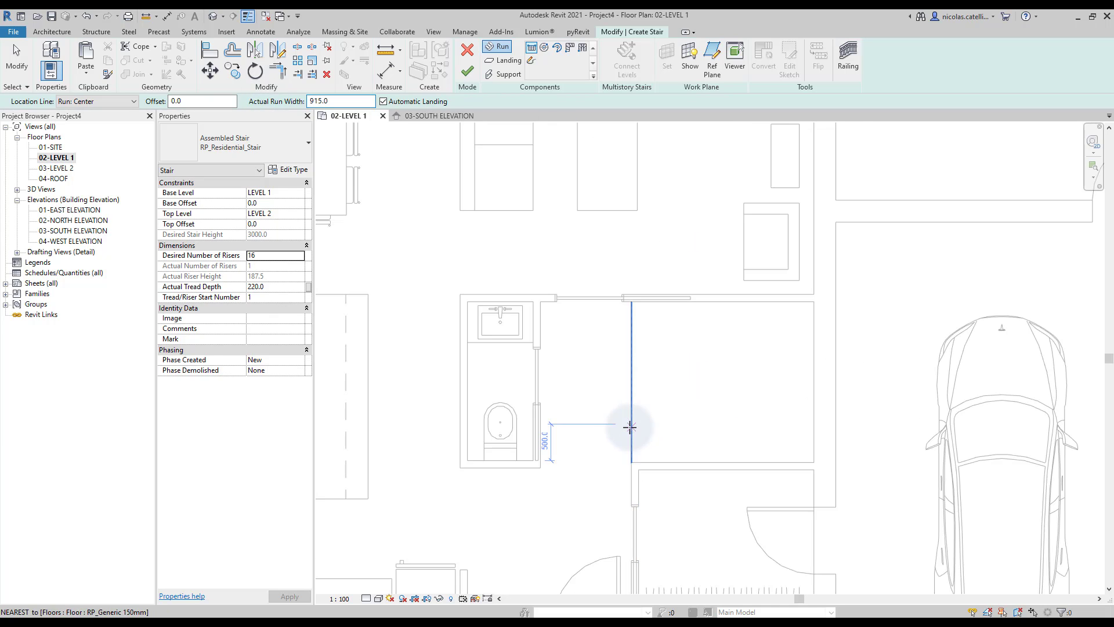
{"action": "scroll", "coordinate": [629, 427], "scroll_direction": "up", "scroll_amount": 3}
{"action": "left_click", "coordinate": [620, 408]}
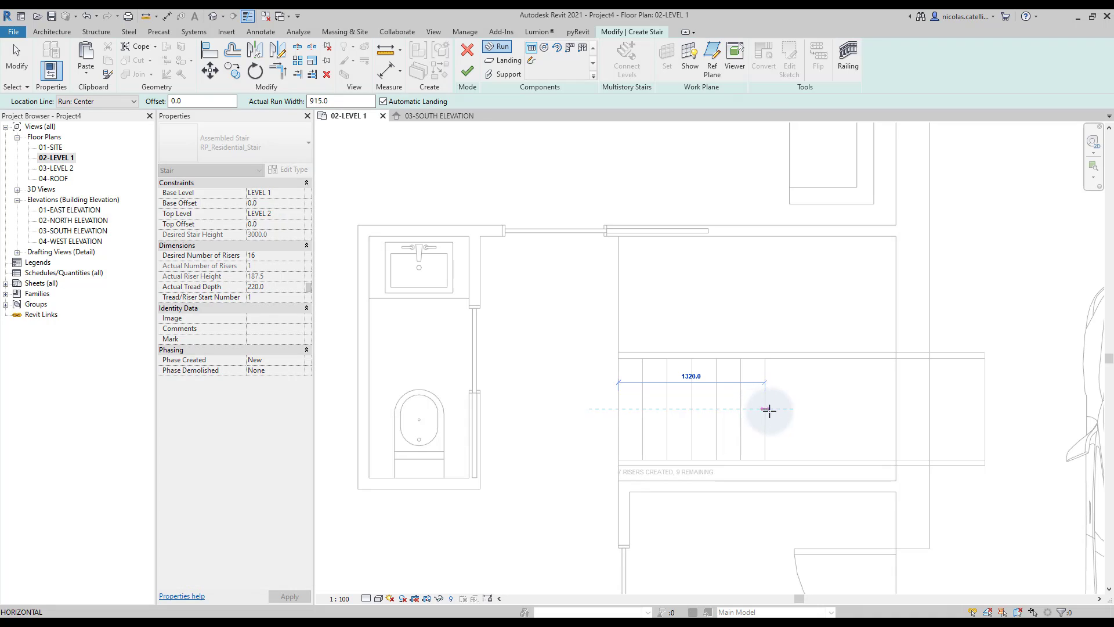
{"action": "left_click", "coordinate": [799, 409]}
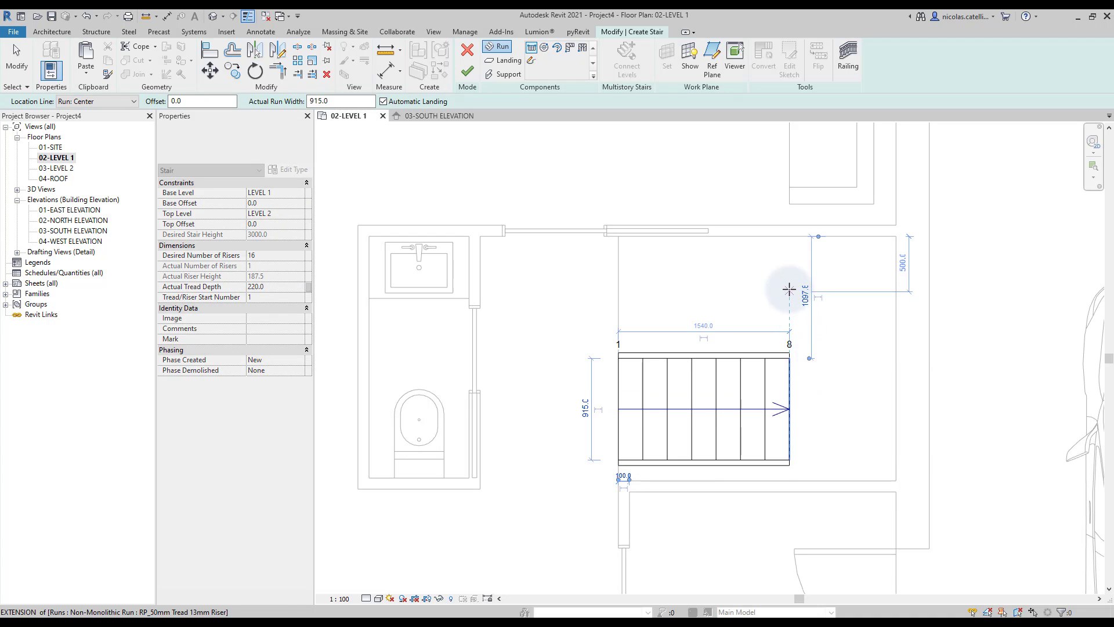
{"action": "left_click", "coordinate": [771, 284]}
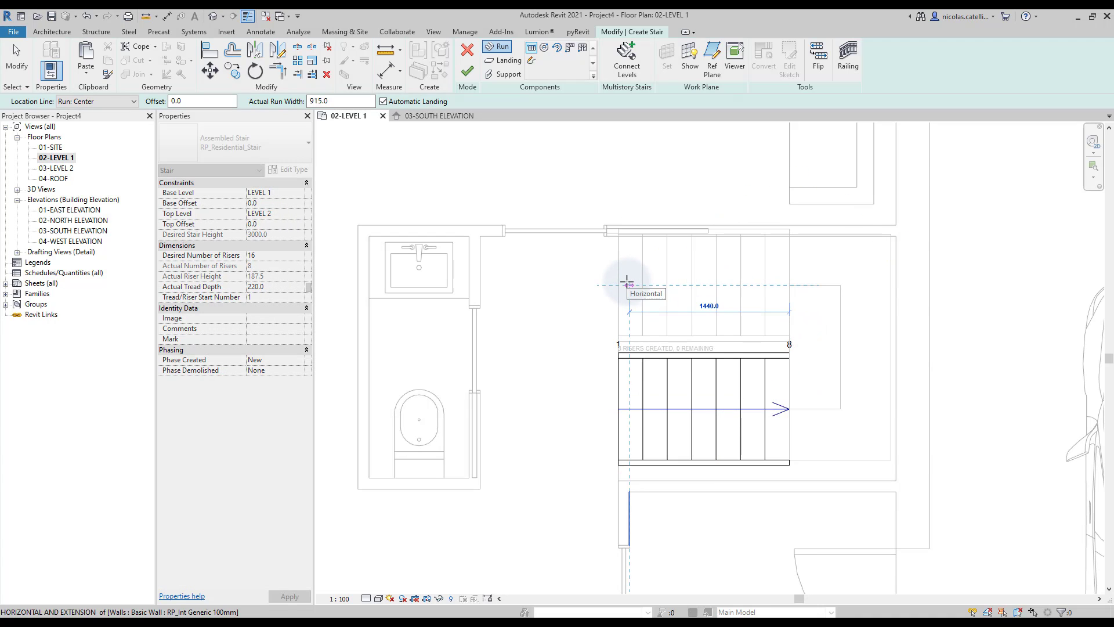
{"action": "left_click", "coordinate": [627, 283]}
{"action": "key", "text": "Escape"}
Move the lower stair run down so its outer stringer touches the closet's upper wall.
{"action": "middle_click_drag", "start_coordinate": [643, 370], "coordinate": [656, 294]}
{"action": "left_click", "coordinate": [656, 294]}
{"action": "scroll", "coordinate": [638, 386], "scroll_direction": "up", "scroll_amount": 4}
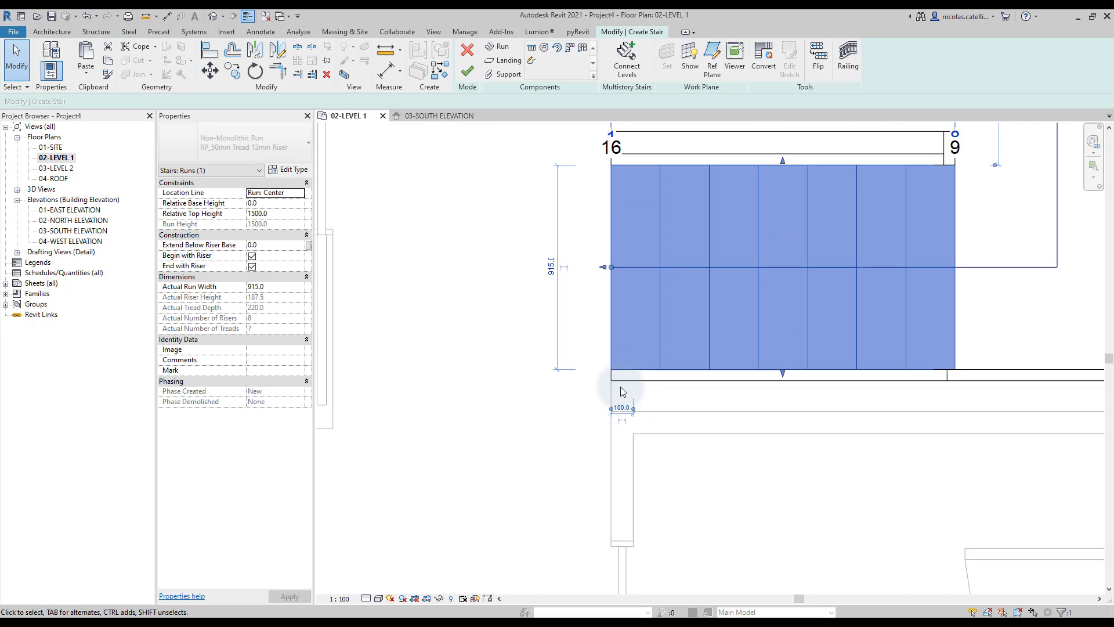
{"action": "key", "text": "m"}
{"action": "key", "text": "v"}
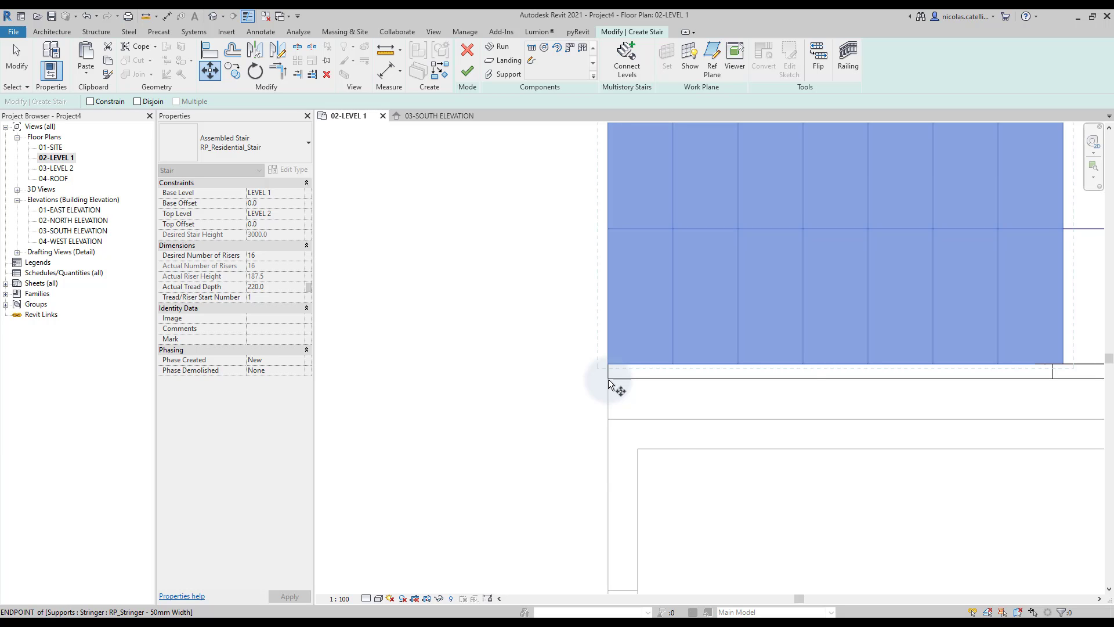
{"action": "left_click", "coordinate": [608, 379]}
{"action": "left_click", "coordinate": [608, 419]}
{"action": "scroll", "coordinate": [609, 454], "scroll_direction": "down", "scroll_amount": 2}
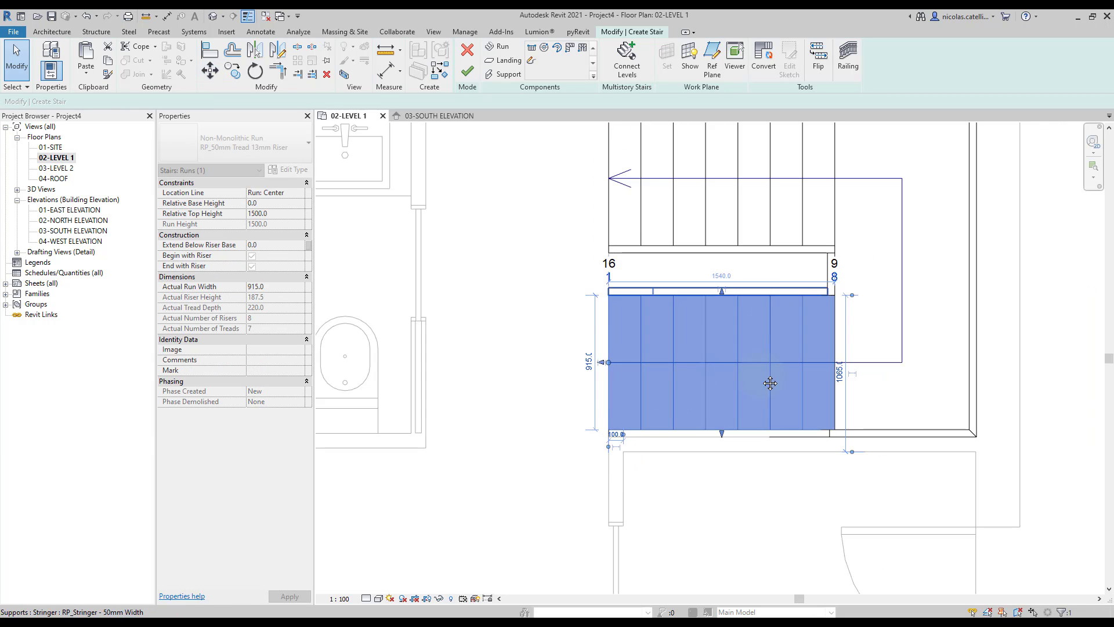
Move the upper stair run down so its outer stringer aligns with the lower face of the wall above.
{"action": "middle_click_drag", "start_coordinate": [773, 324], "coordinate": [753, 479]}
{"action": "left_click", "coordinate": [590, 291]}
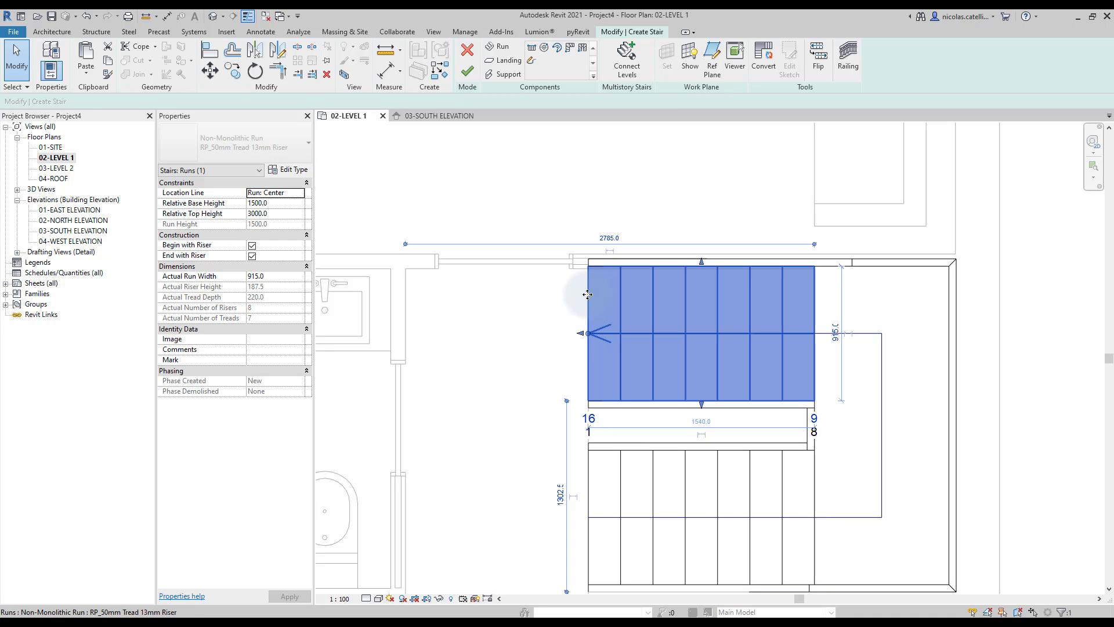
{"action": "scroll", "coordinate": [588, 249], "scroll_direction": "up", "scroll_amount": 5}
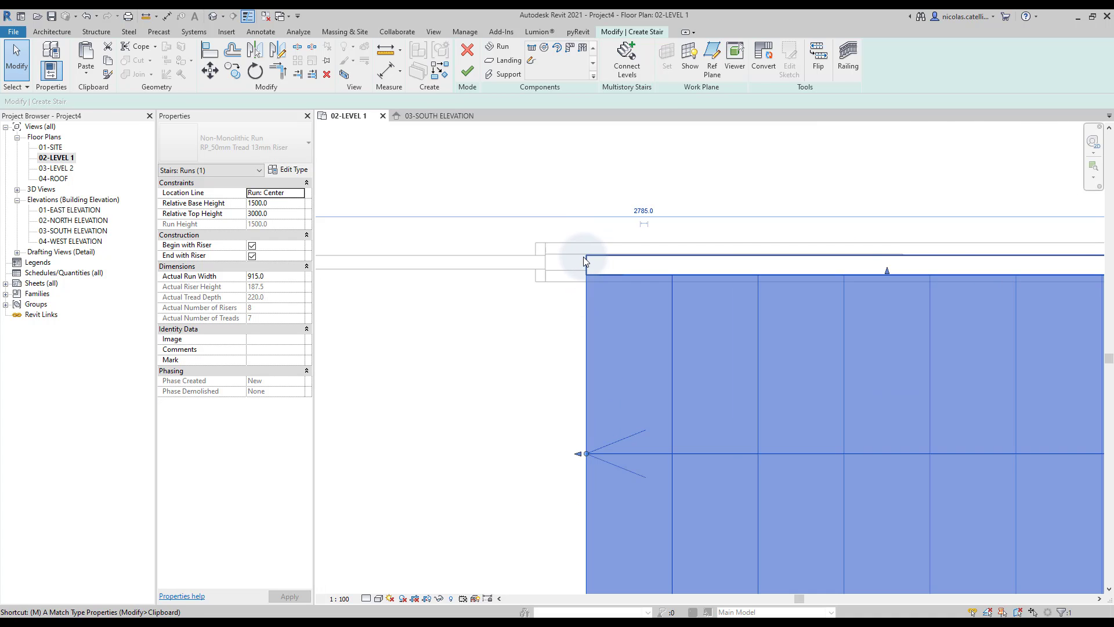
{"action": "key", "text": "m"}
{"action": "key", "text": "v"}
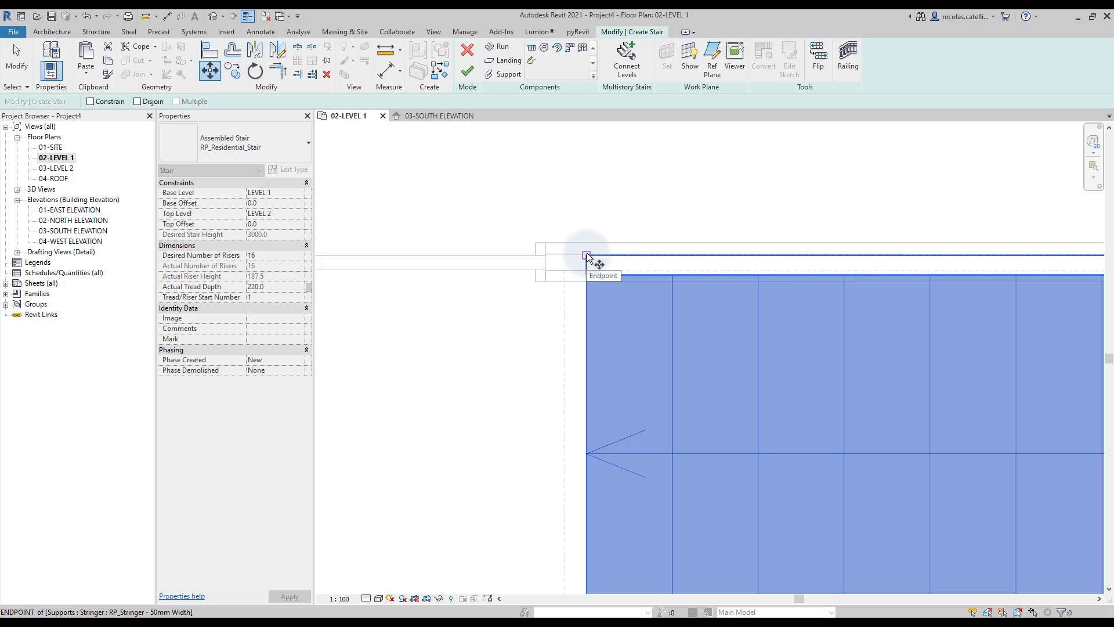
{"action": "left_click", "coordinate": [586, 254]}
{"action": "left_click", "coordinate": [585, 282]}
{"action": "scroll", "coordinate": [612, 216], "scroll_direction": "down", "scroll_amount": 2}
{"action": "scroll", "coordinate": [598, 251], "scroll_direction": "up", "scroll_amount": 3}
{"action": "scroll", "coordinate": [609, 261], "scroll_direction": "down", "scroll_amount": 6}
{"action": "left_click", "coordinate": [553, 330]}
{"action": "middle_click_drag", "start_coordinate": [520, 358], "coordinate": [541, 287]}
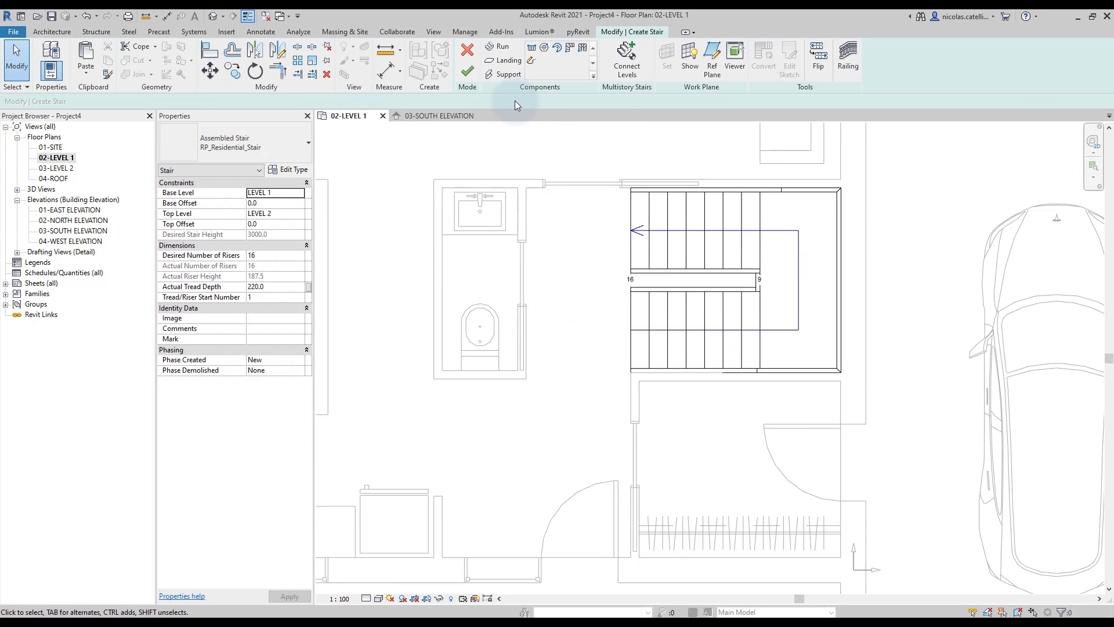
Finish the stair and shift its UP label left, away from the first riser.
{"action": "left_click", "coordinate": [467, 74]}
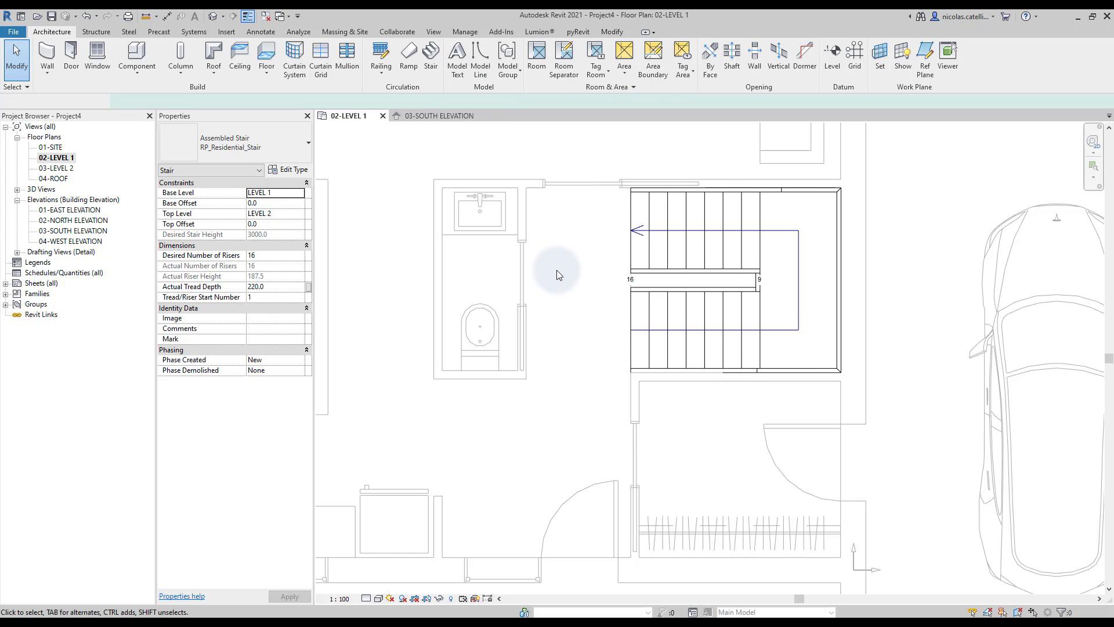
{"action": "left_click", "coordinate": [607, 326]}
{"action": "left_click_drag", "start_coordinate": [601, 314], "coordinate": [585, 311]}
{"action": "left_click", "coordinate": [600, 246]}
{"action": "scroll", "coordinate": [621, 376], "scroll_direction": "down", "scroll_amount": 5}
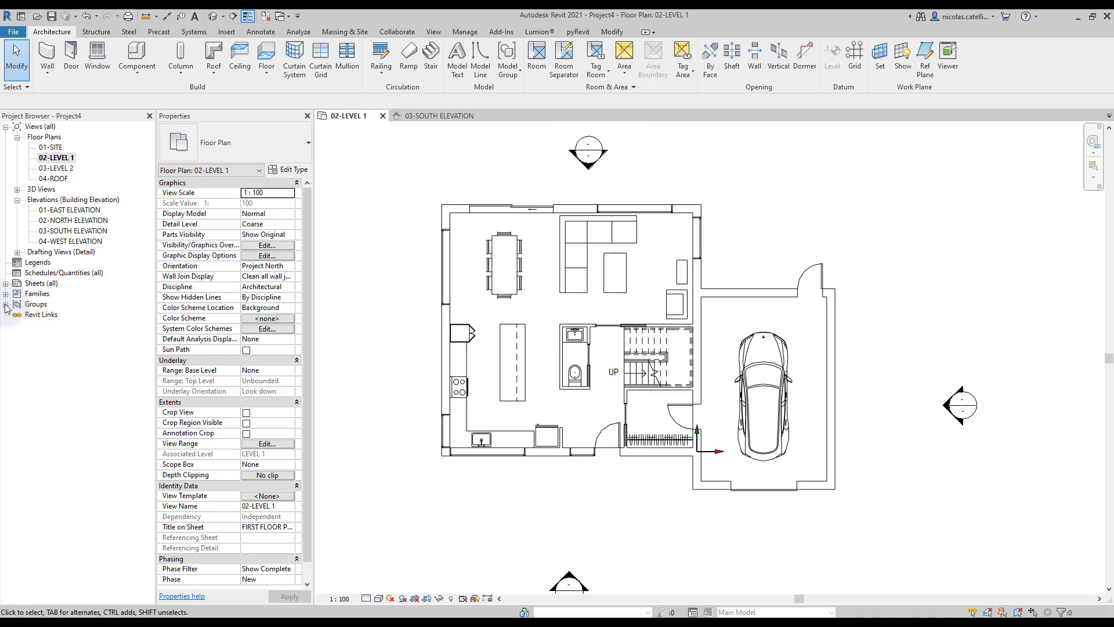
Open the 03-LEVEL 2 floor plan and set its underlay base level to LEVEL 1.
{"action": "double_click", "coordinate": [57, 168]}
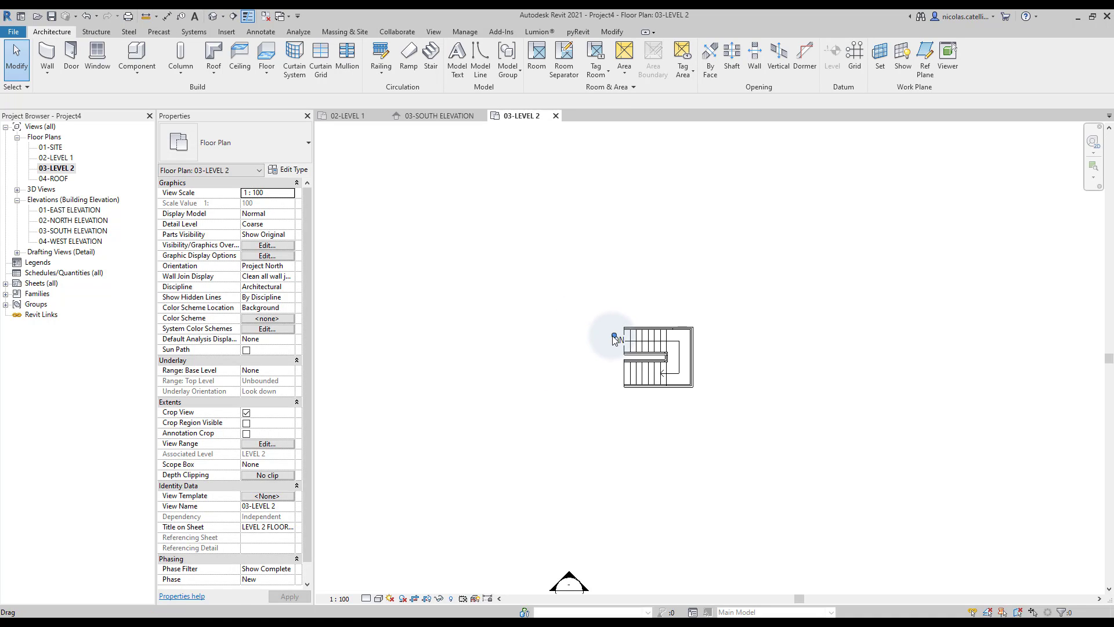
{"action": "left_click", "coordinate": [288, 370]}
{"action": "left_click", "coordinate": [268, 396]}
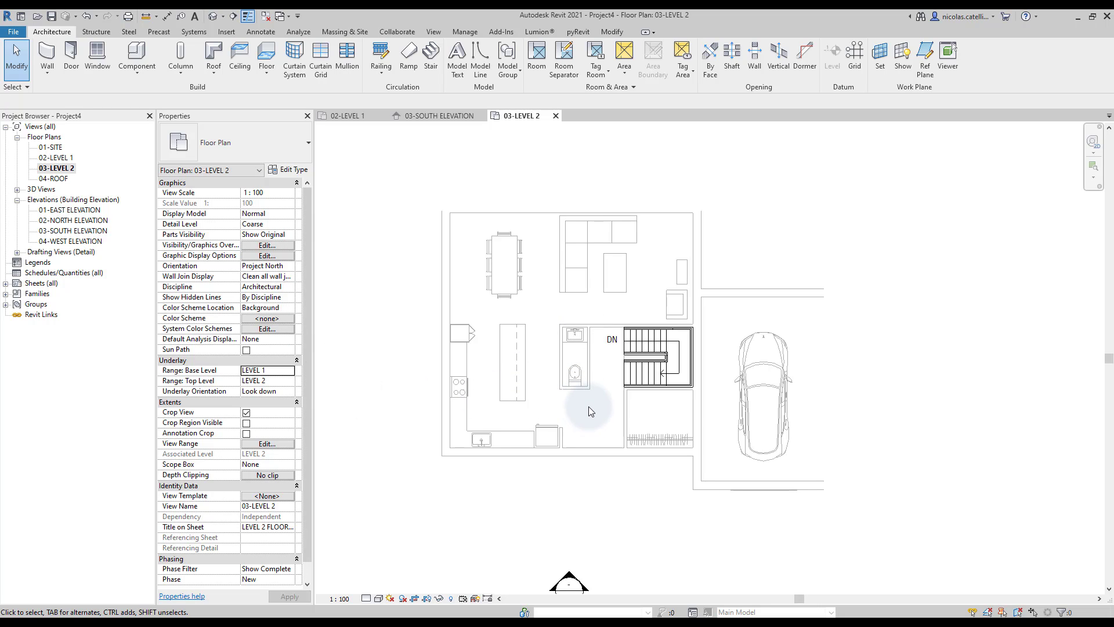
Draw a vertical RP_Int Generic 100mm wall about 1400 mm long between the powder room and the stair on level 2.
{"action": "left_click", "coordinate": [47, 56]}
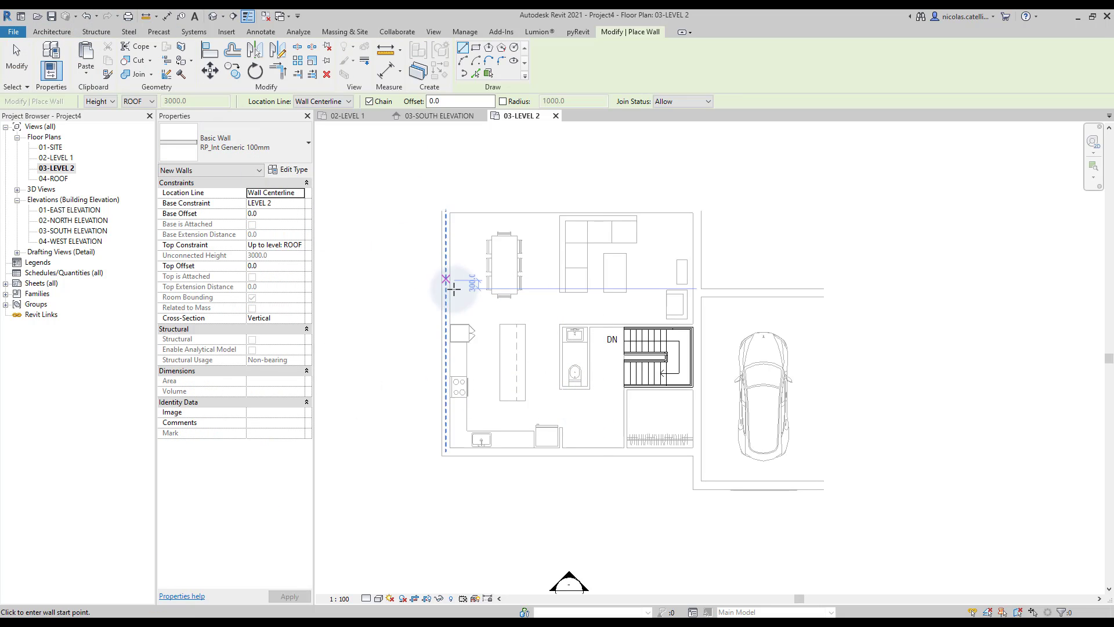
{"action": "scroll", "coordinate": [588, 358], "scroll_direction": "up", "scroll_amount": 2}
{"action": "scroll", "coordinate": [588, 358], "scroll_direction": "up", "scroll_amount": 1}
{"action": "left_click", "coordinate": [610, 421]}
{"action": "left_click", "coordinate": [610, 352]}
{"action": "key", "text": "Escape"}
{"action": "key", "text": "Escape"}
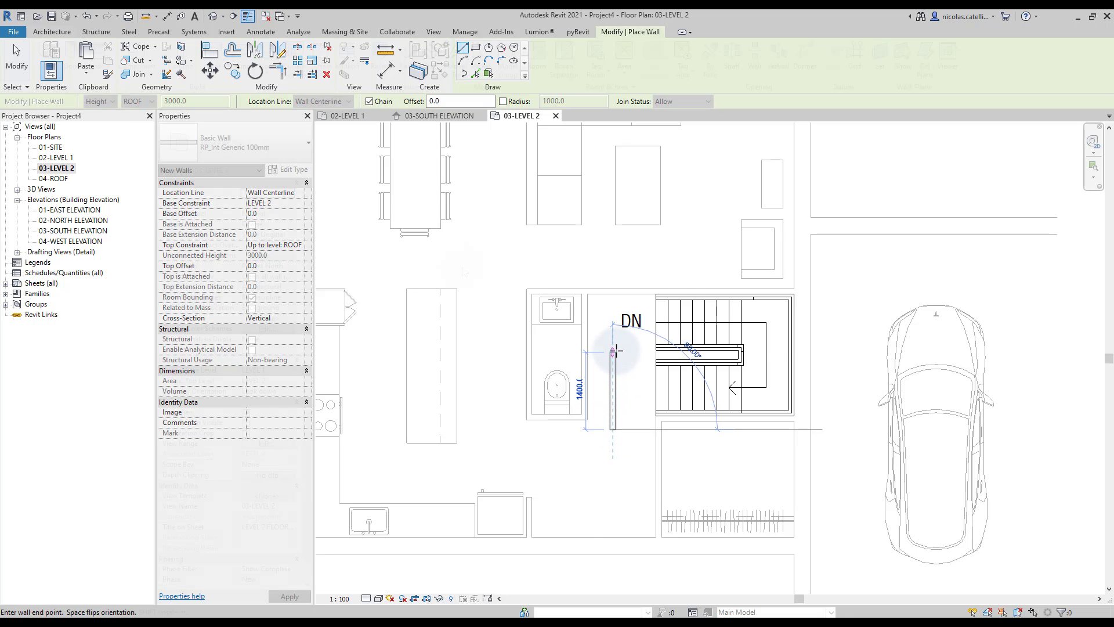
{"action": "scroll", "coordinate": [477, 273], "scroll_direction": "down", "scroll_amount": 2}
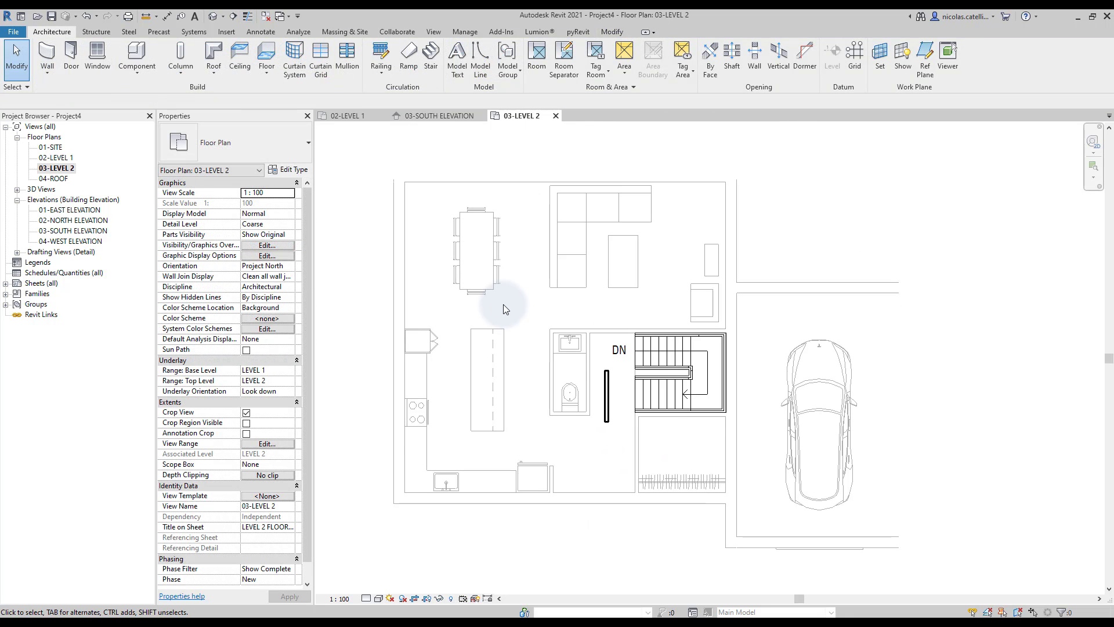
In the 02-LEVEL 1 plan, draw a horizontal reference plane along the powder room's upper wall, extending past the stair into the garage.
{"action": "double_click", "coordinate": [57, 157]}
{"action": "key", "text": "Escape"}
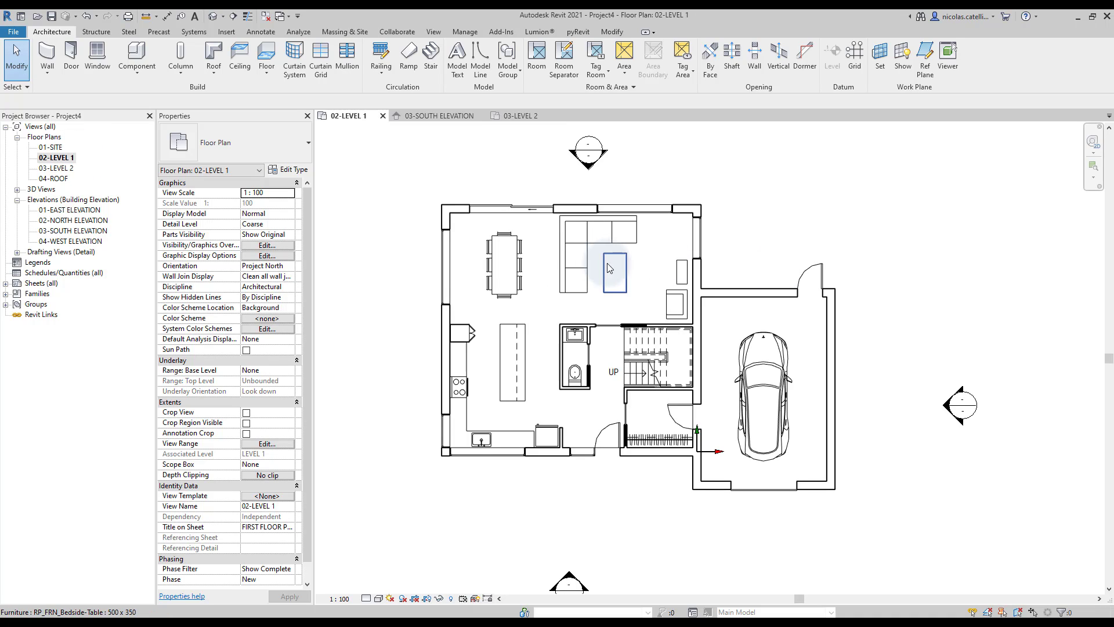
{"action": "left_click", "coordinate": [925, 55]}
{"action": "scroll", "coordinate": [611, 317], "scroll_direction": "up", "scroll_amount": 6}
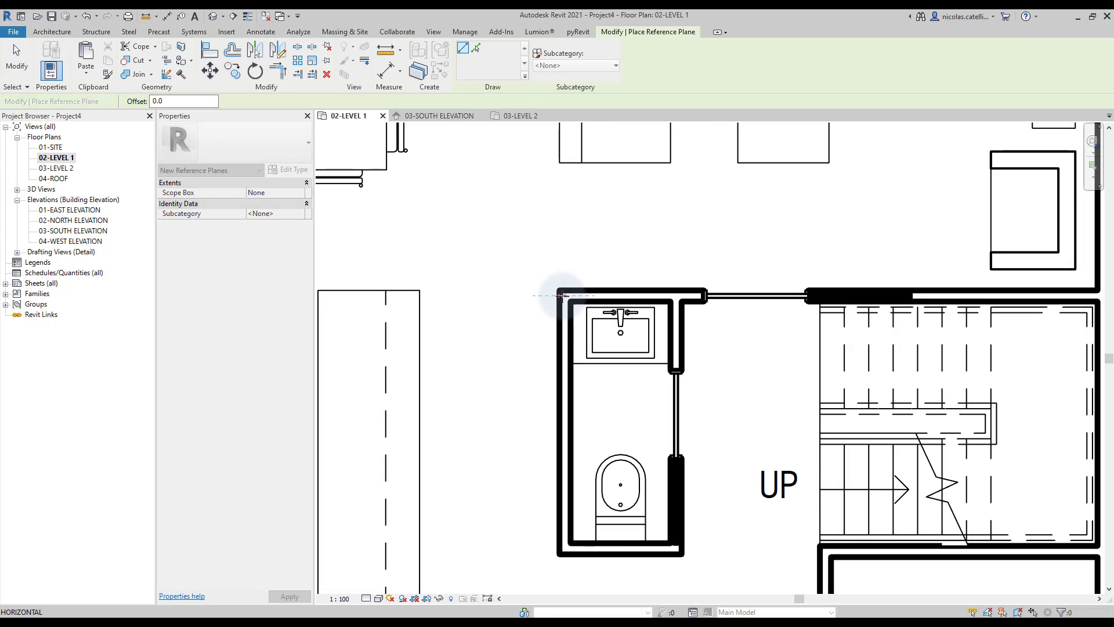
{"action": "left_click", "coordinate": [562, 295]}
{"action": "scroll", "coordinate": [562, 294], "scroll_direction": "down", "scroll_amount": 2}
{"action": "left_click", "coordinate": [988, 296]}
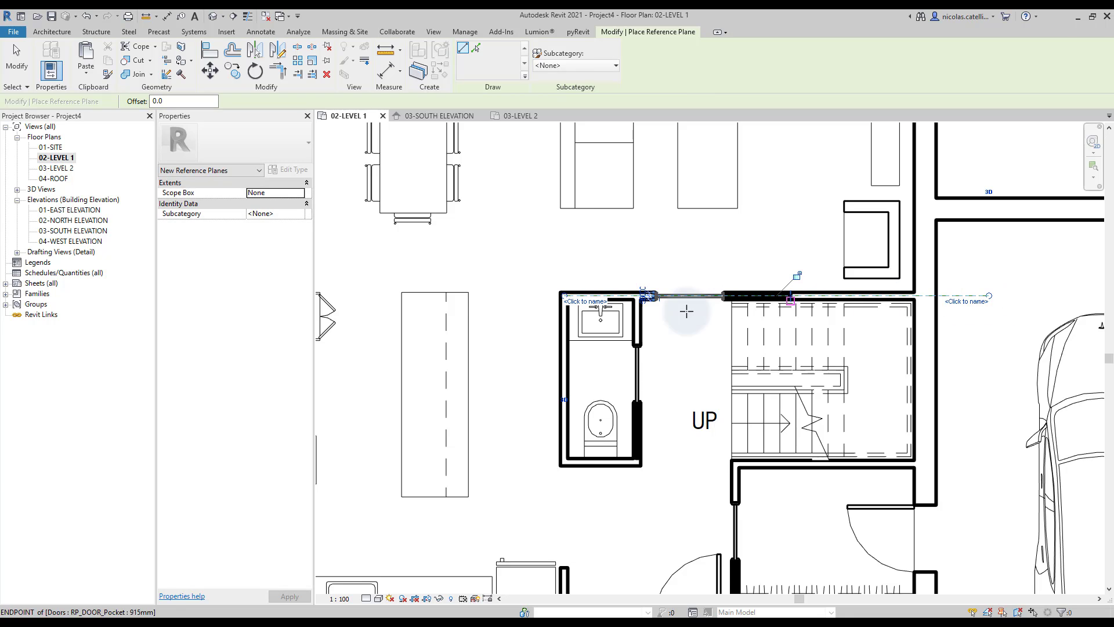
Draw a vertical reference plane along the powder room's left wall, extending below it, and check both planes in the 03-LEVEL 2 plan.
{"action": "left_click", "coordinate": [564, 296]}
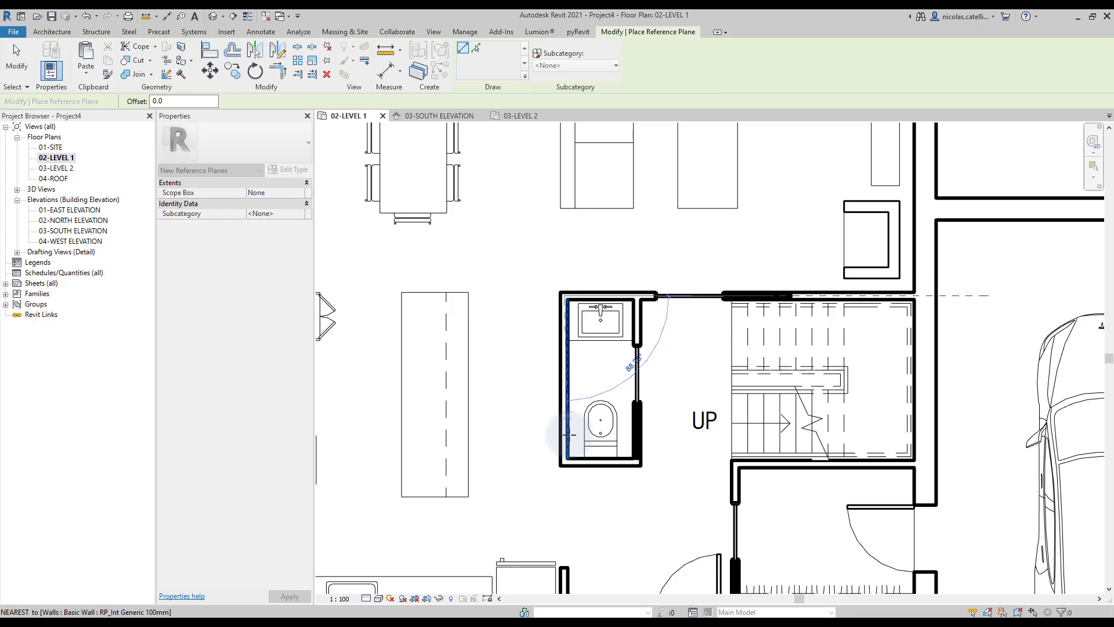
{"action": "left_click", "coordinate": [561, 525]}
{"action": "key", "text": "Escape"}
{"action": "key", "text": "Escape"}
{"action": "scroll", "coordinate": [659, 376], "scroll_direction": "down", "scroll_amount": 3}
{"action": "double_click", "coordinate": [60, 168]}
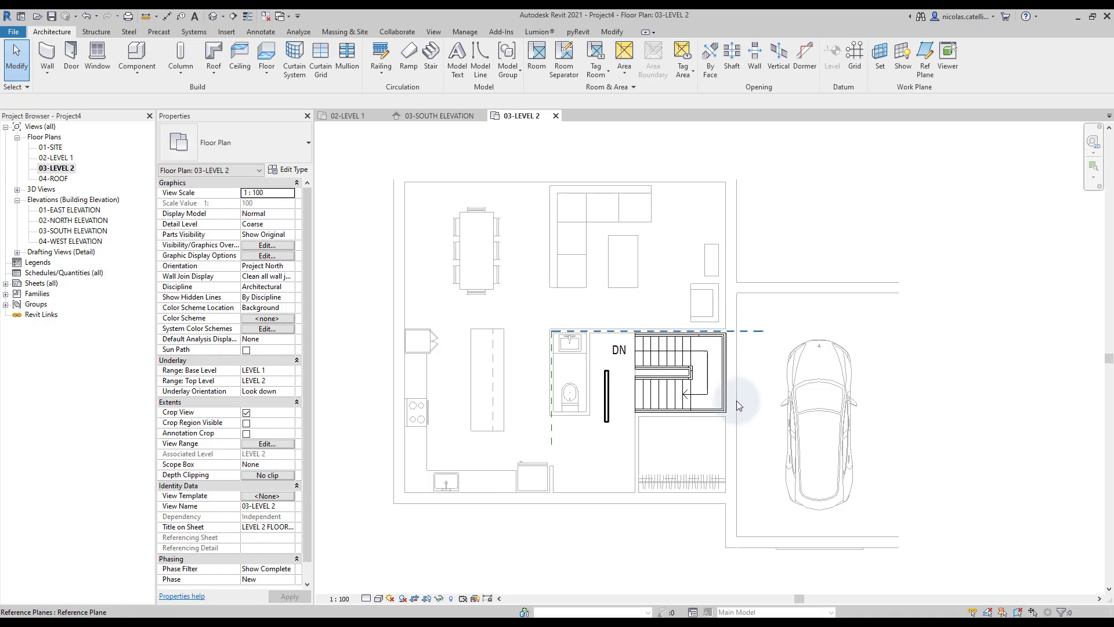
Return to the 02-LEVEL 1 plan and start a floor boundary sketch with the floor type 12mm FINISH.
{"action": "double_click", "coordinate": [71, 156]}
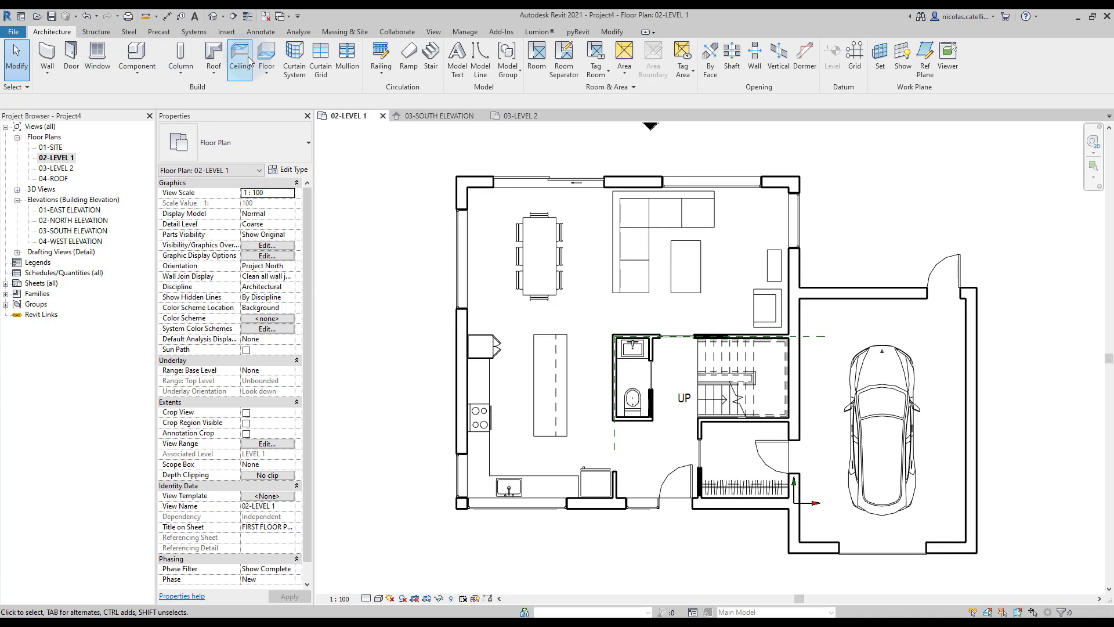
{"action": "left_click", "coordinate": [272, 54]}
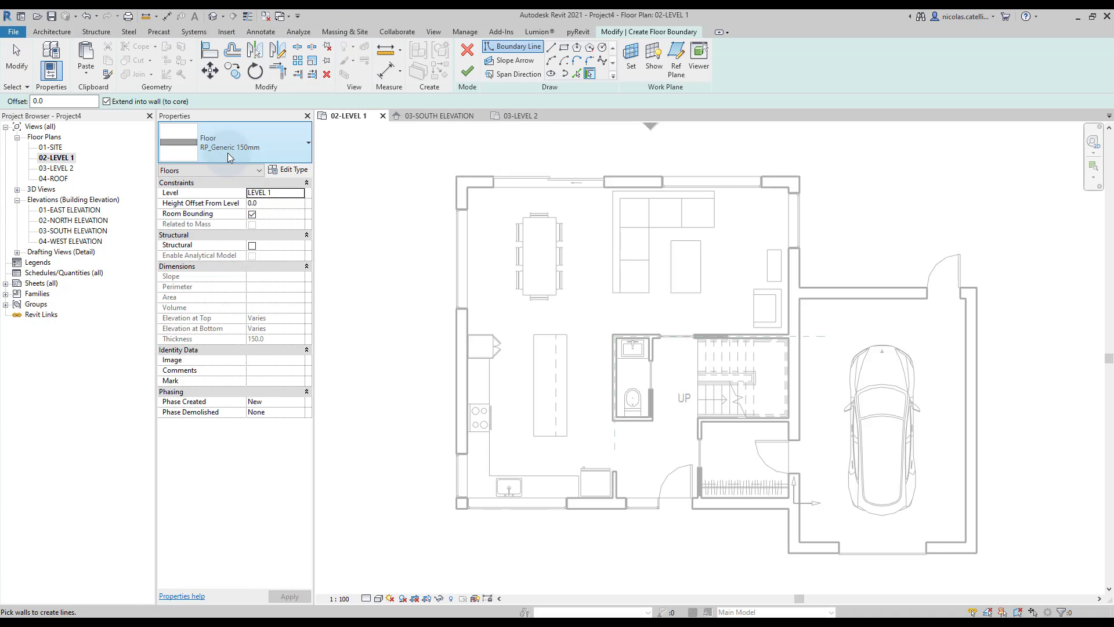
{"action": "left_click", "coordinate": [228, 152]}
{"action": "left_click", "coordinate": [221, 204]}
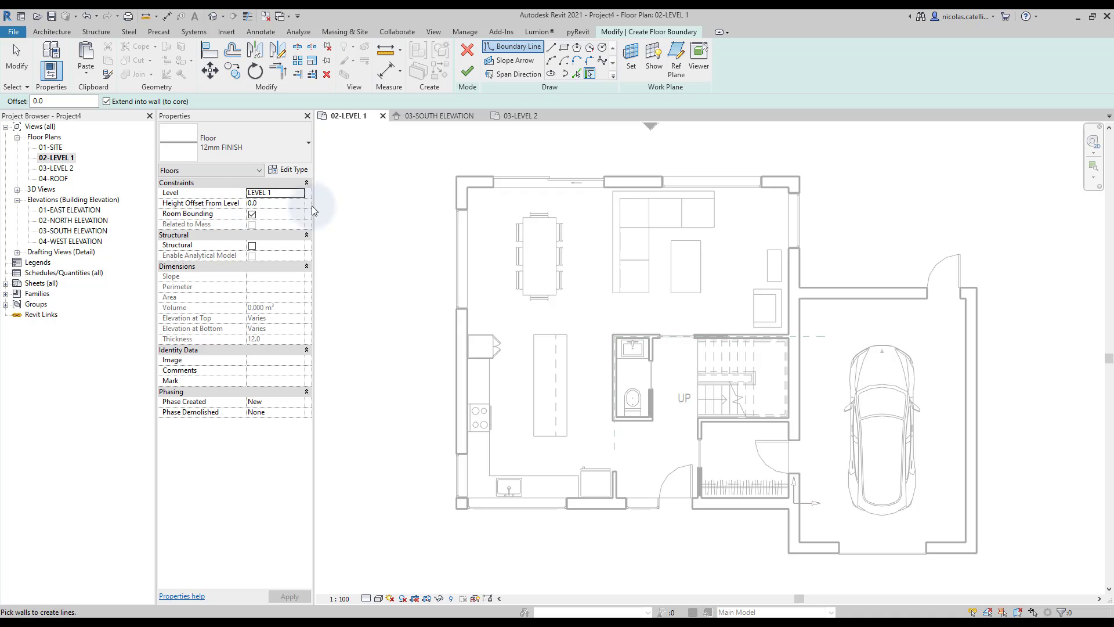
{"action": "left_click", "coordinate": [565, 49]}
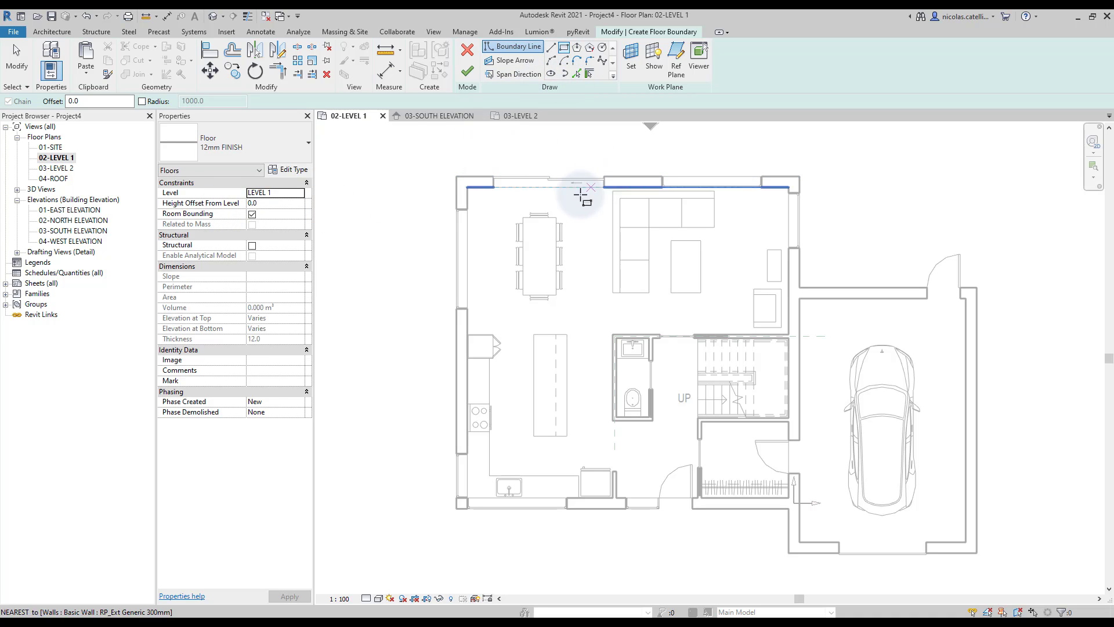
{"action": "scroll", "coordinate": [560, 460], "scroll_direction": "up", "scroll_amount": 3}
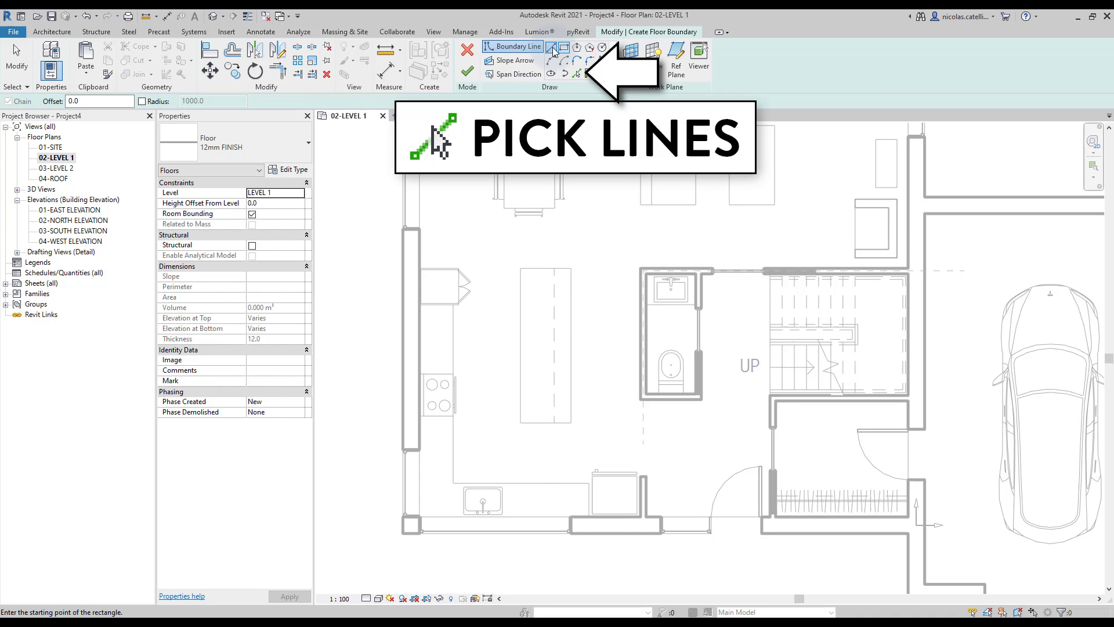
Use Pick Lines to add boundary lines on the powder room's left wall and the four edges of the kitchen island.
{"action": "left_click", "coordinate": [577, 74]}
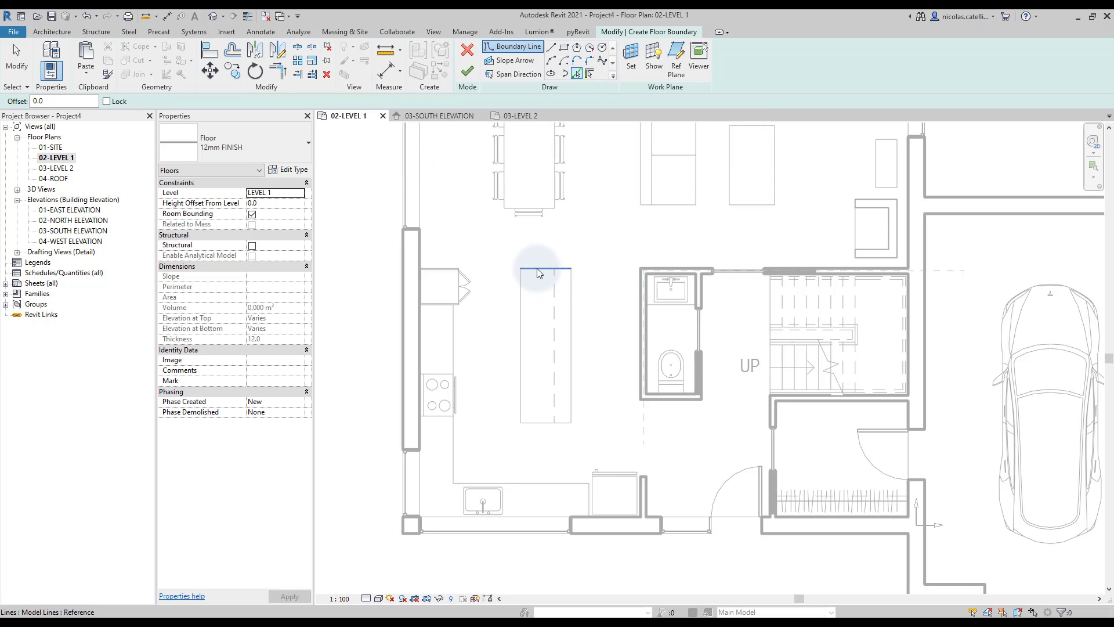
{"action": "left_click", "coordinate": [640, 303]}
{"action": "left_click", "coordinate": [572, 344]}
{"action": "left_click", "coordinate": [562, 421]}
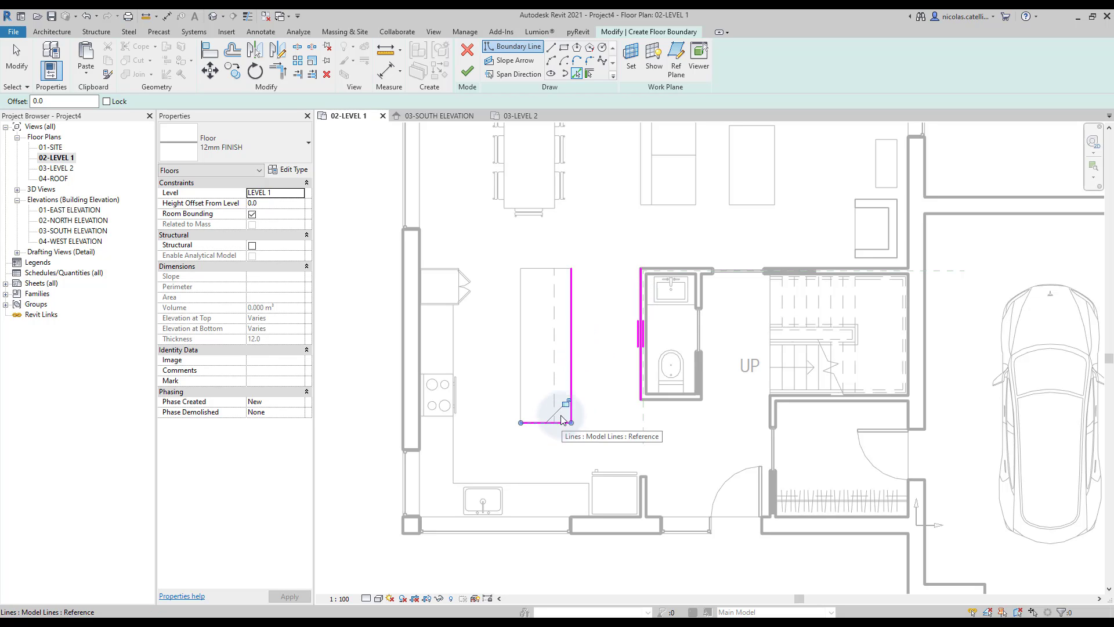
{"action": "left_click", "coordinate": [521, 329]}
{"action": "left_click", "coordinate": [541, 269]}
Pick the kitchen counter's front edges, its end beside the fridge, and the lower exterior wall's inner face as boundary lines.
{"action": "left_click", "coordinate": [454, 337]}
{"action": "left_click", "coordinate": [575, 483]}
{"action": "left_click", "coordinate": [587, 500]}
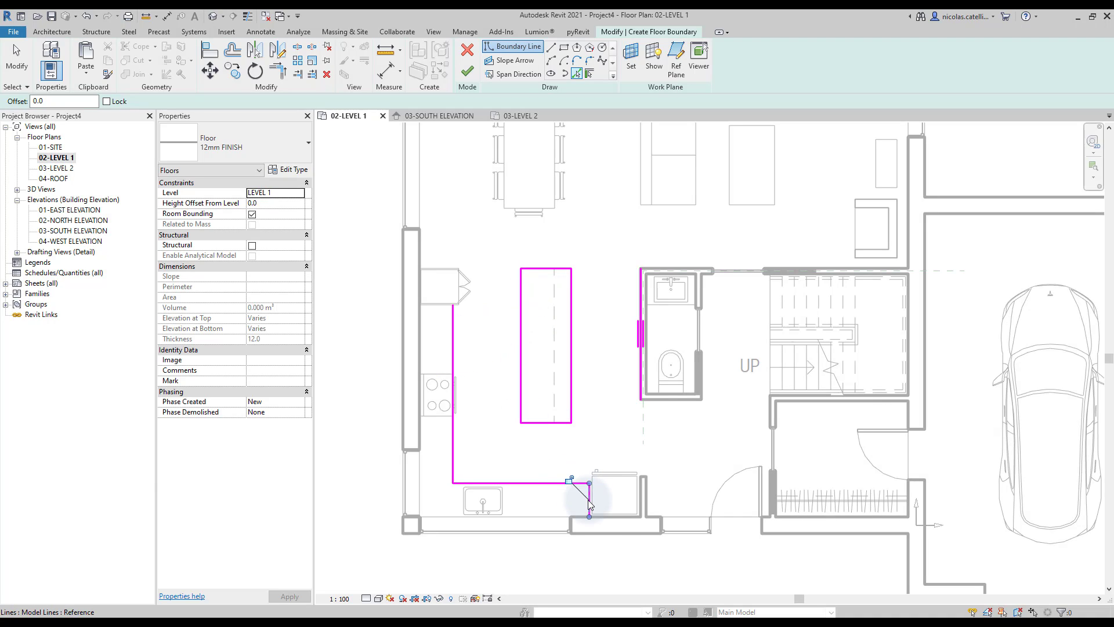
{"action": "left_click", "coordinate": [606, 519]}
Complete the boundary around the stub wall, island, powder room, hall and closet with trimmed closed loops, and finish the floor.
{"action": "scroll", "coordinate": [639, 494], "scroll_direction": "up", "scroll_amount": 2}
{"action": "left_click", "coordinate": [640, 496]}
{"action": "scroll", "coordinate": [640, 485], "scroll_direction": "up", "scroll_amount": 2}
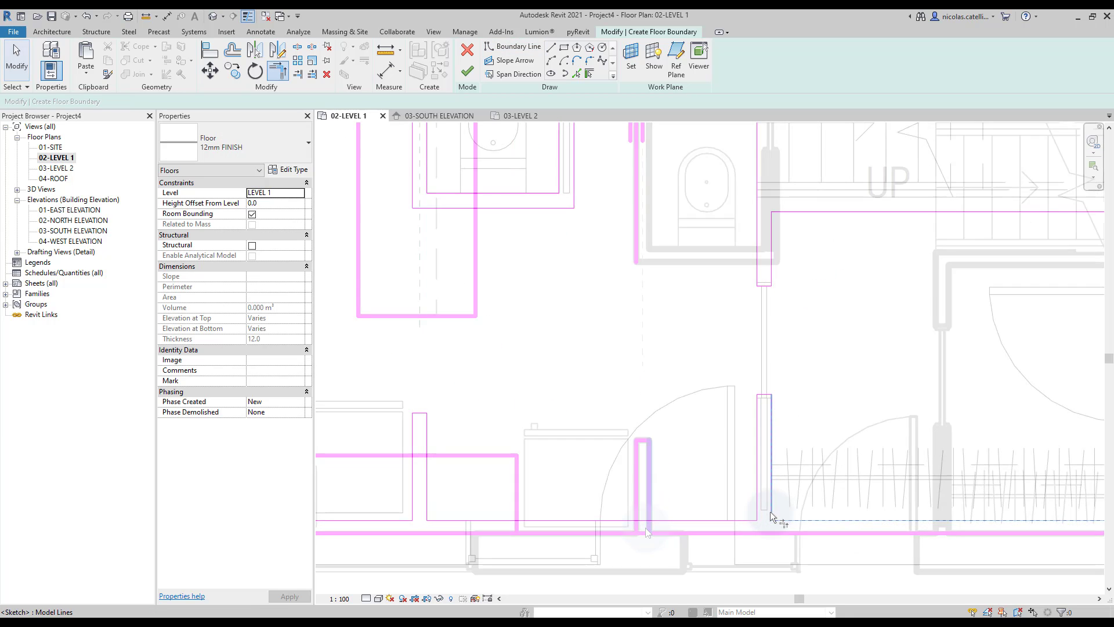
{"action": "scroll", "coordinate": [804, 428], "scroll_direction": "down", "scroll_amount": 5}
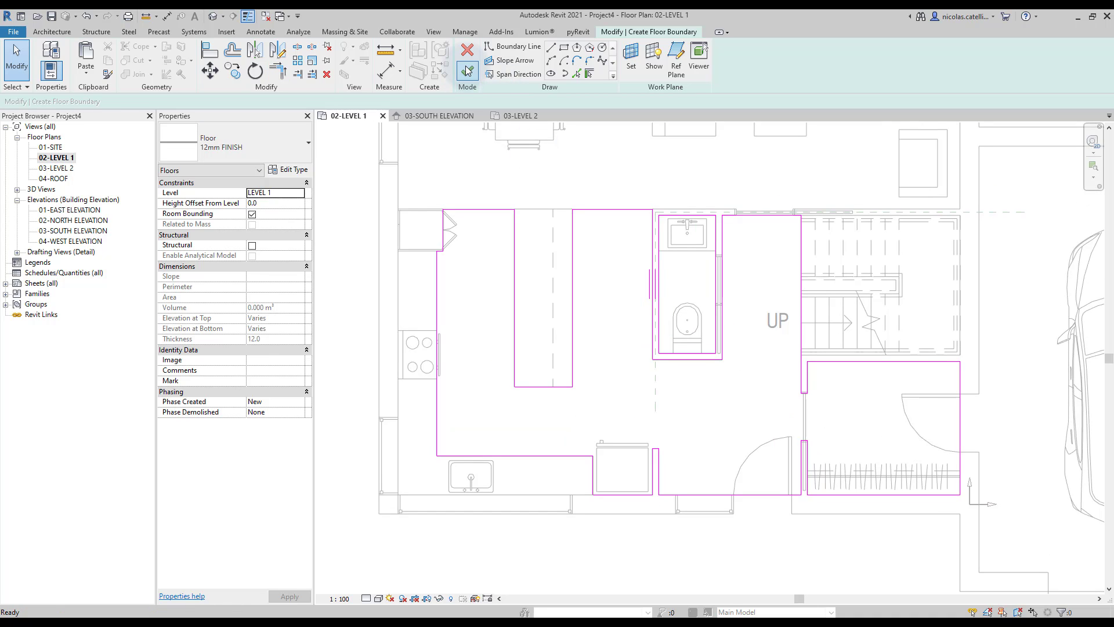
{"action": "left_click", "coordinate": [467, 70]}
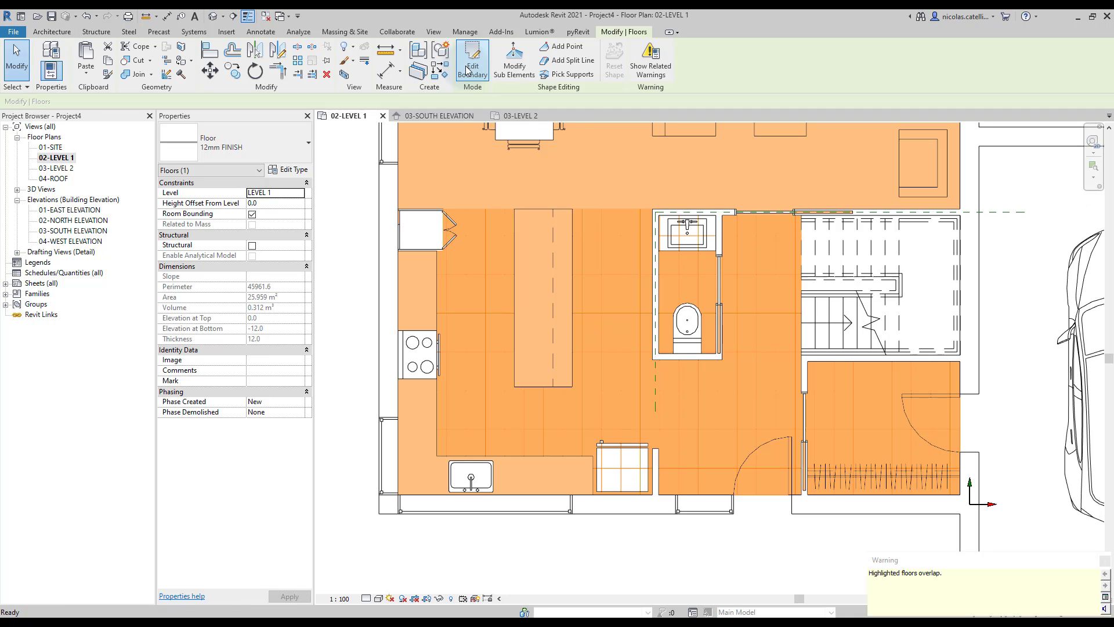
Select a line of the new floor's tile pattern and rotate the pattern by 90 degrees.
{"action": "left_click", "coordinate": [517, 332]}
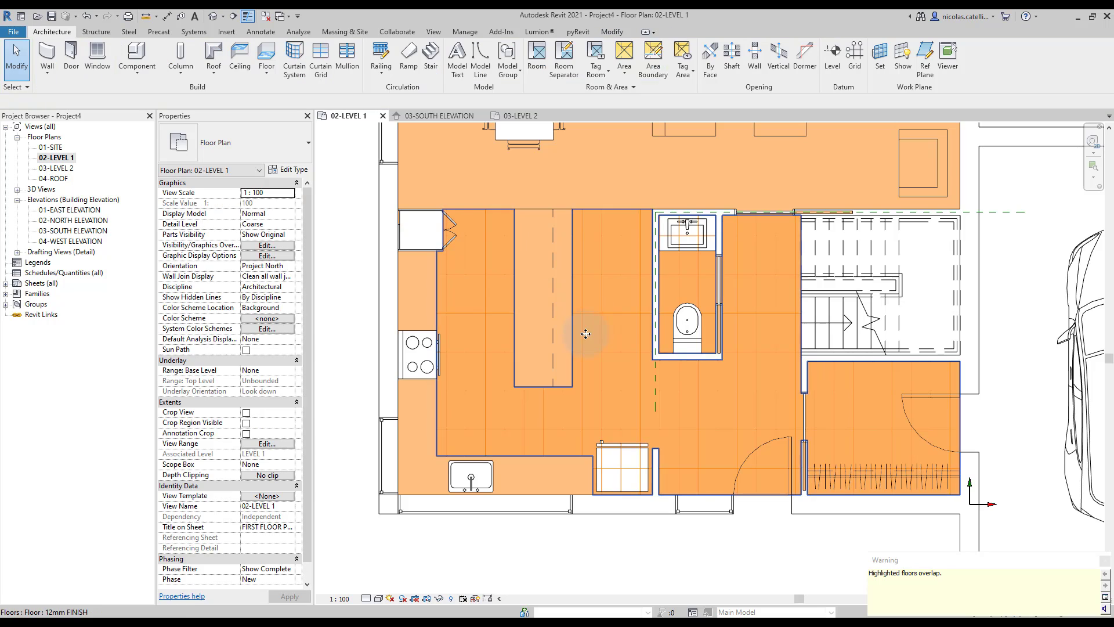
{"action": "left_click", "coordinate": [622, 375]}
{"action": "key", "text": "r"}
{"action": "key", "text": "o"}
{"action": "left_click", "coordinate": [744, 395]}
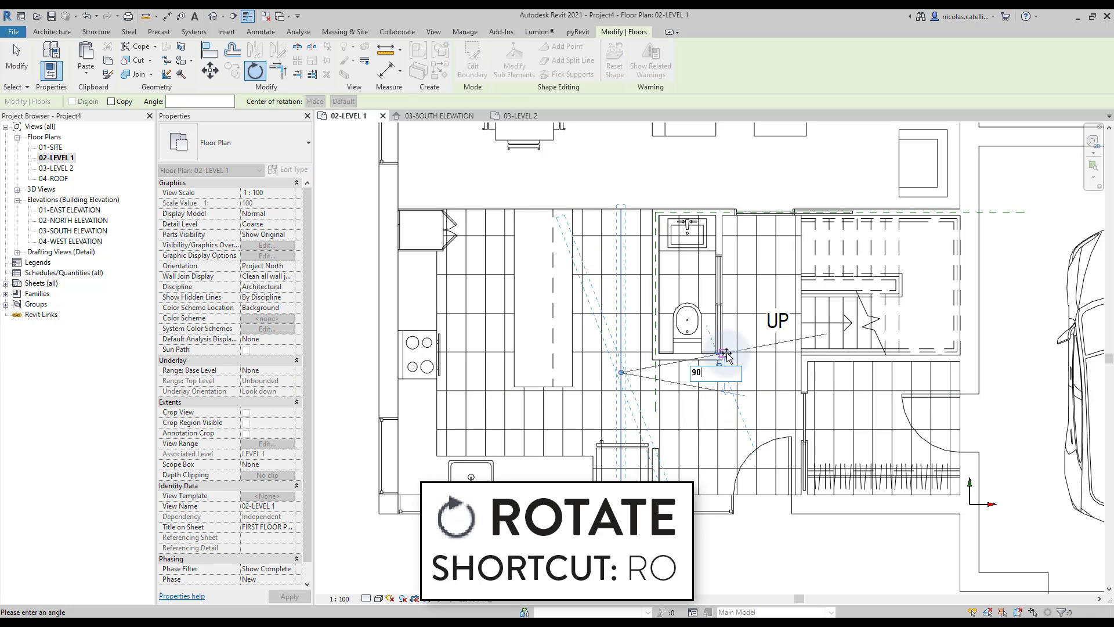
{"action": "type", "text": "90"}
{"action": "key", "text": "Return"}
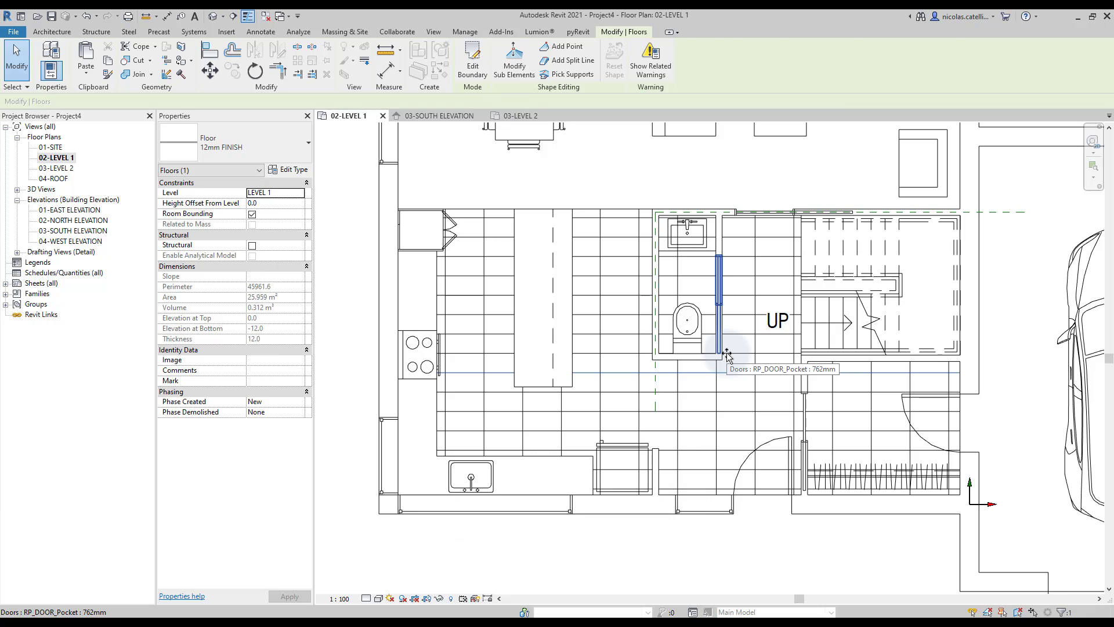
Align the tile pattern with the powder room's right wall face and with the inner face of the lower exterior wall.
{"action": "key", "text": "Escape"}
{"action": "left_click", "coordinate": [725, 344]}
{"action": "left_click", "coordinate": [716, 375]}
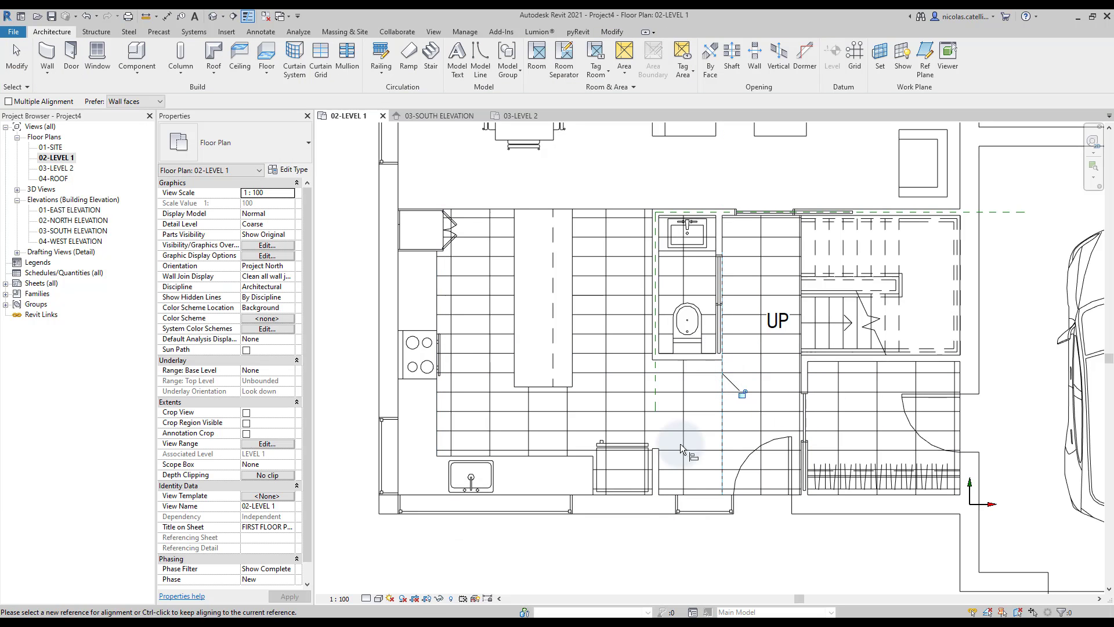
{"action": "left_click", "coordinate": [694, 490]}
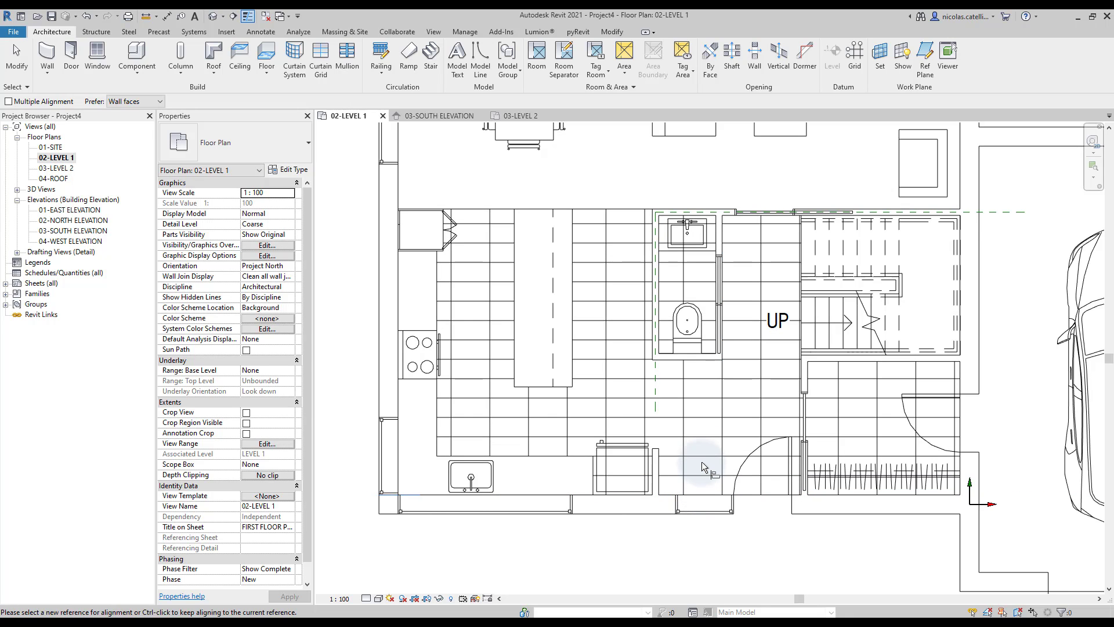
{"action": "key", "text": "Escape"}
{"action": "key", "text": "Escape"}
{"action": "scroll", "coordinate": [656, 455], "scroll_direction": "down", "scroll_amount": 2}
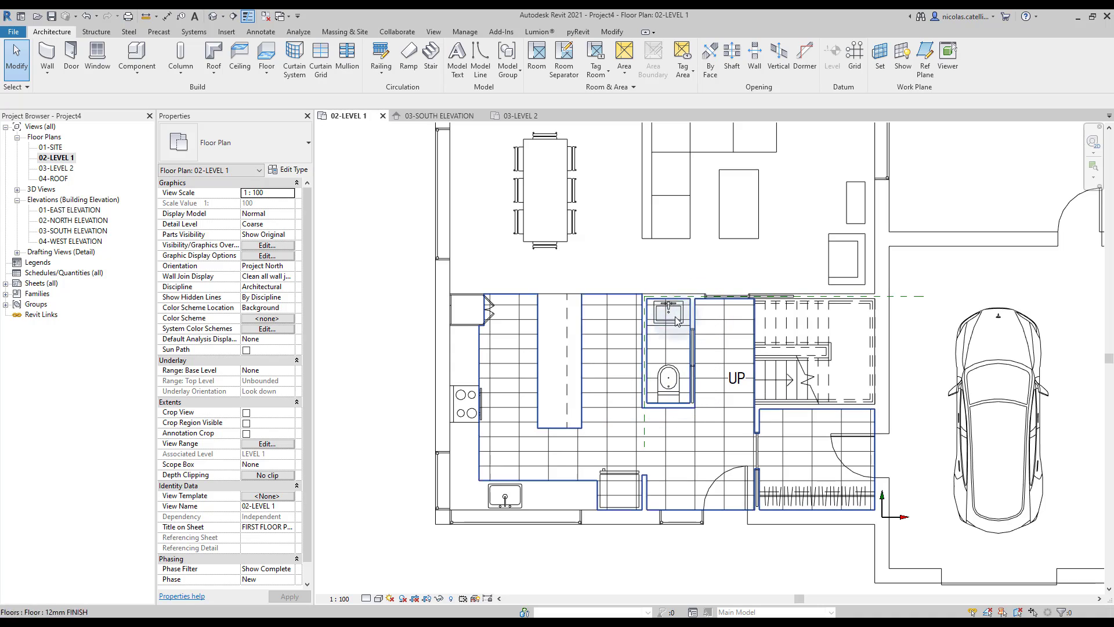
Set the fridge's Elevation from Level to 1.0 and edit the same property for the powder room sink.
{"action": "left_click", "coordinate": [618, 481]}
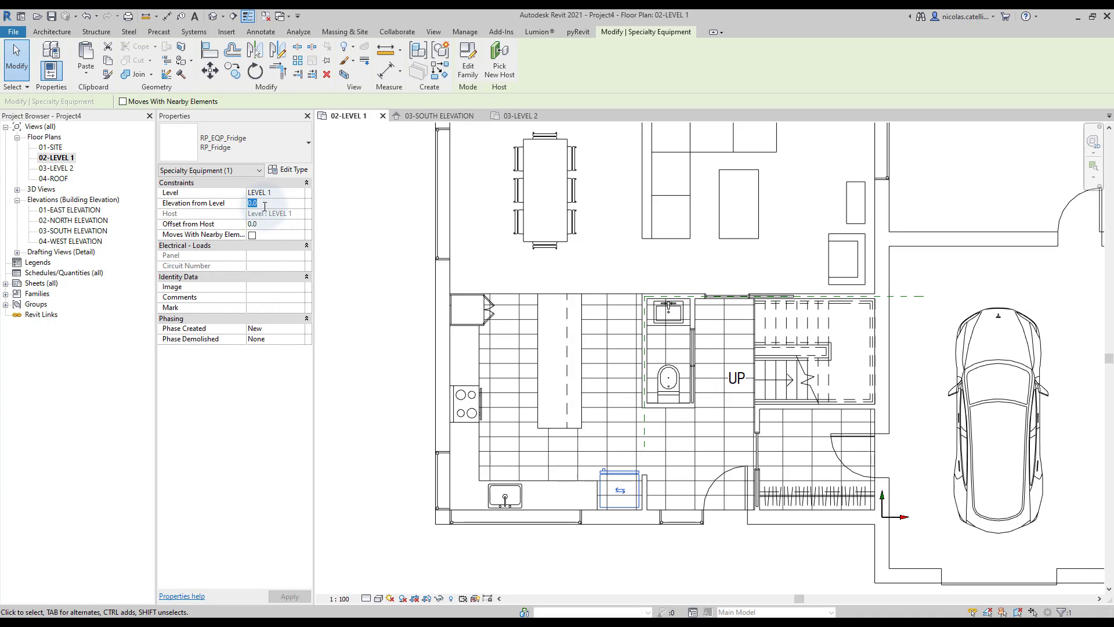
{"action": "key", "text": "Return"}
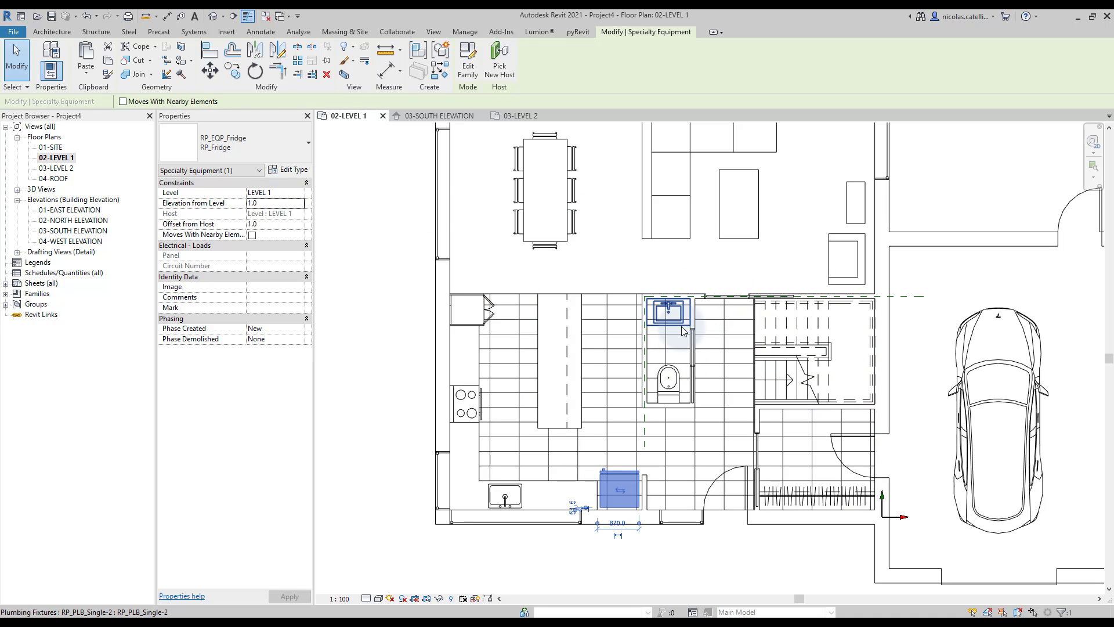
{"action": "left_click", "coordinate": [681, 330]}
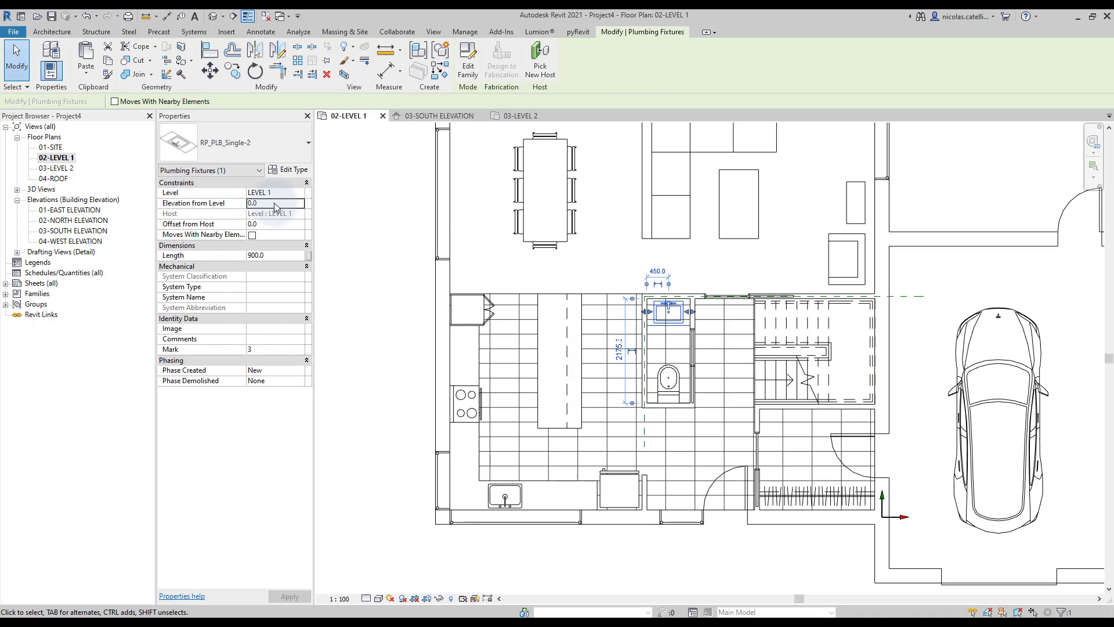
{"action": "left_click", "coordinate": [552, 238]}
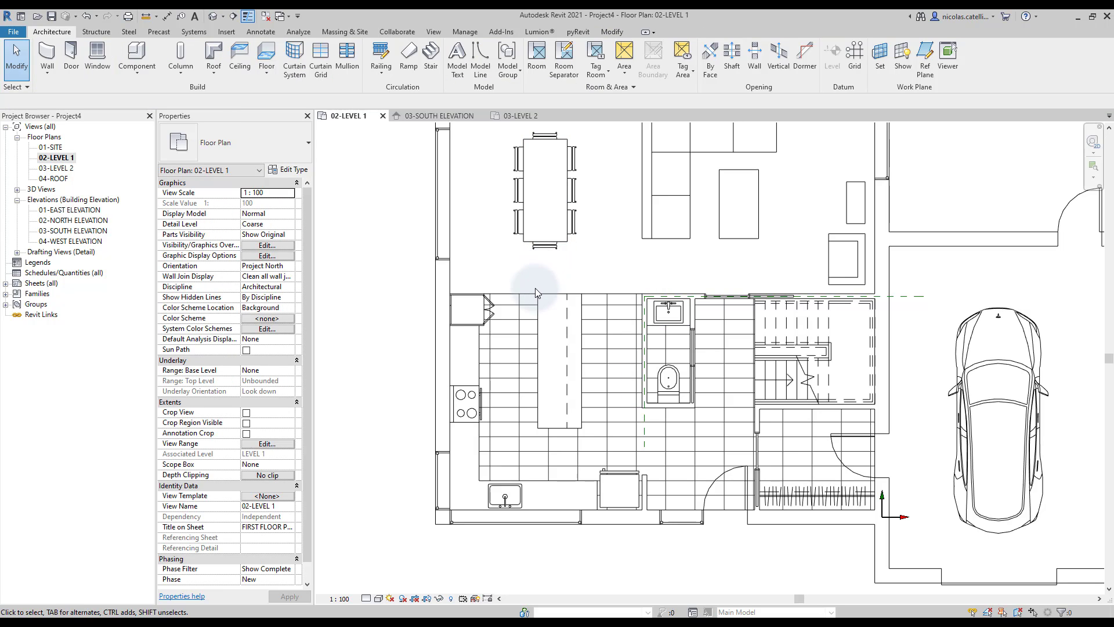
Use Tag by Category with the leader turned off to tag the powder room's pocket door.
{"action": "scroll", "coordinate": [542, 273], "scroll_direction": "down", "scroll_amount": 3}
{"action": "scroll", "coordinate": [591, 351], "scroll_direction": "up", "scroll_amount": 3}
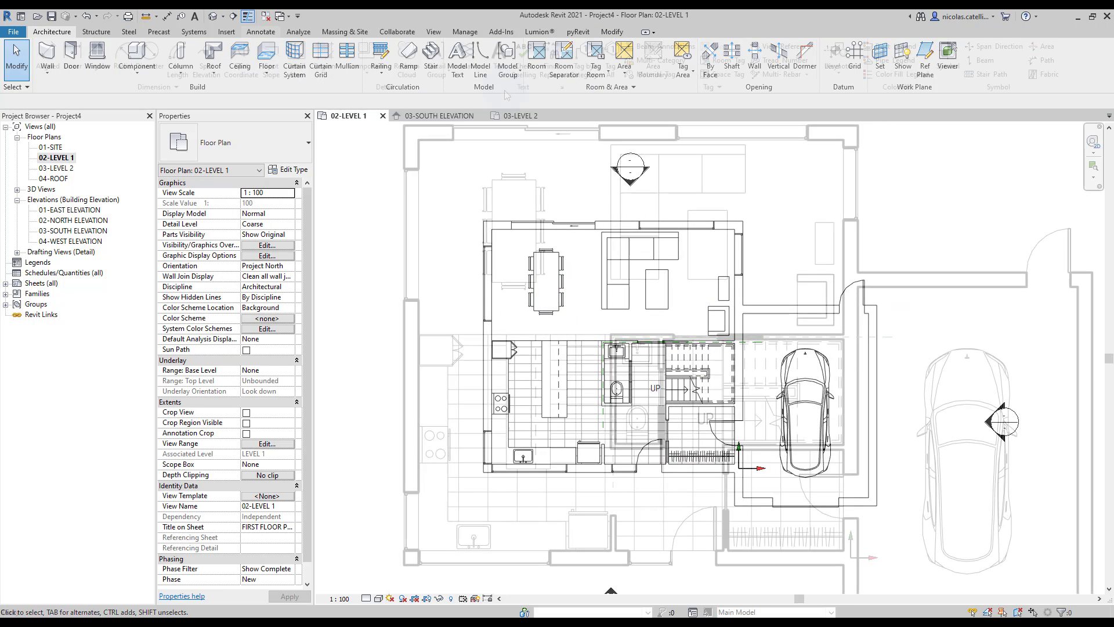
{"action": "left_click", "coordinate": [261, 31]}
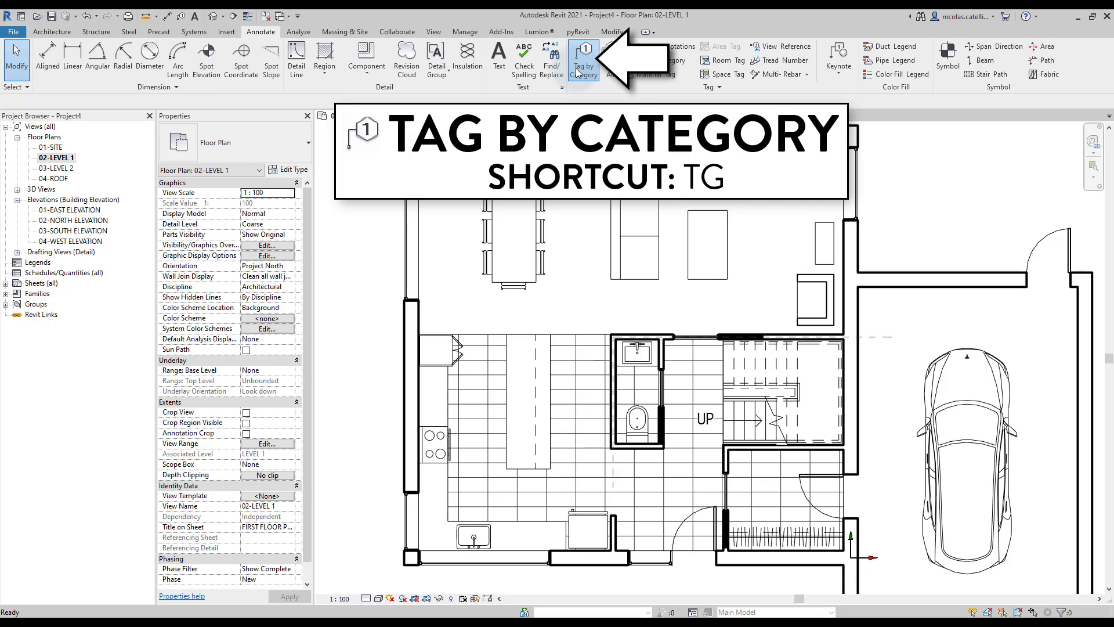
{"action": "left_click", "coordinate": [583, 61]}
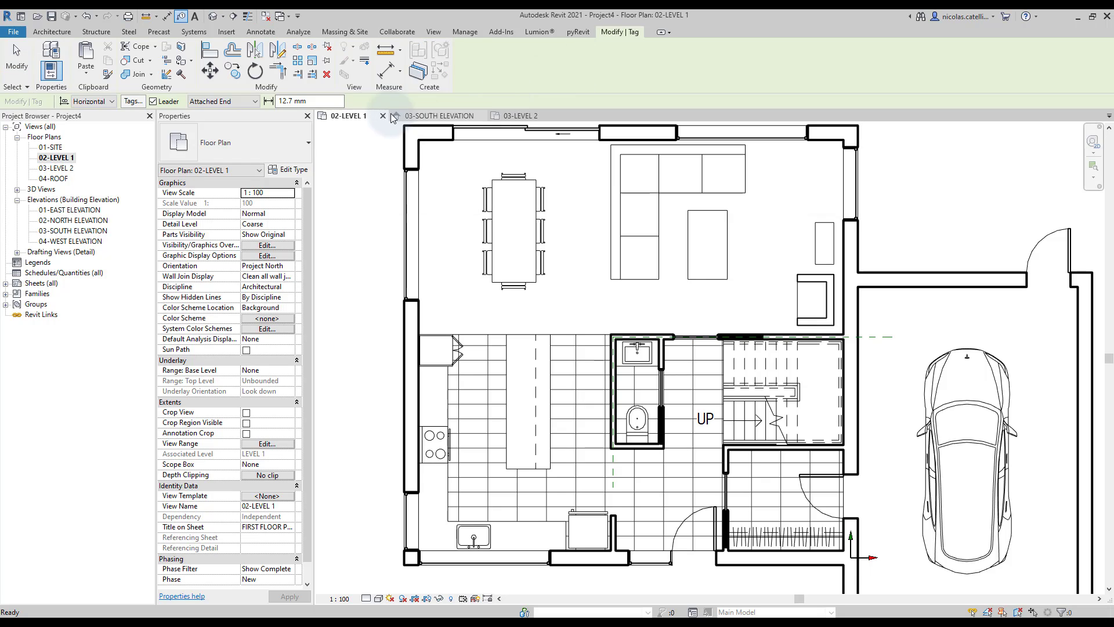
{"action": "left_click", "coordinate": [153, 102]}
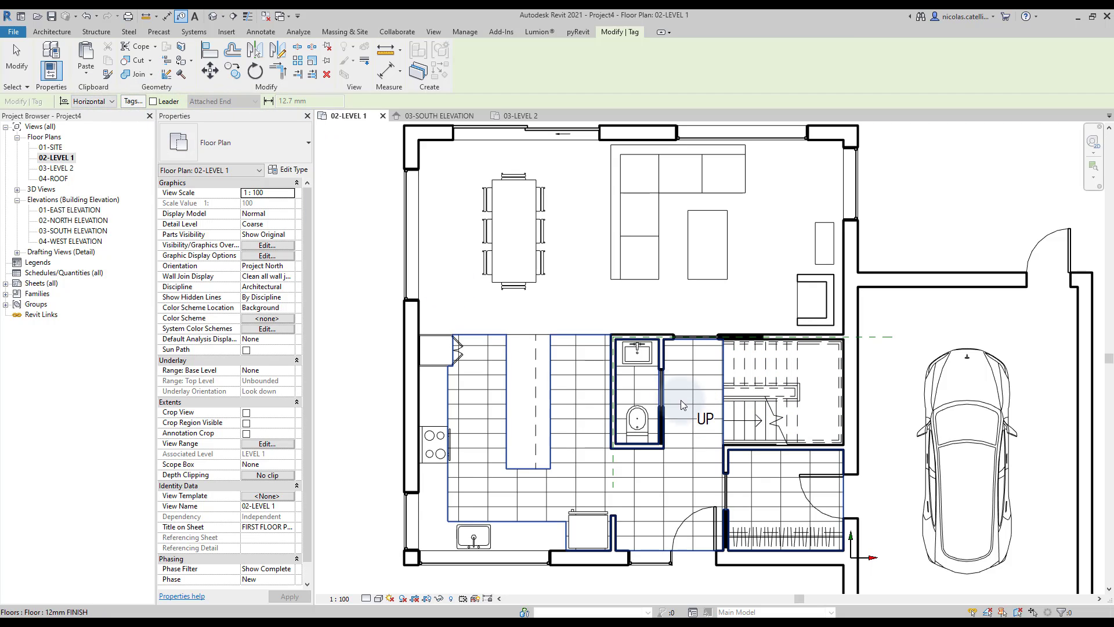
{"action": "left_click", "coordinate": [665, 389]}
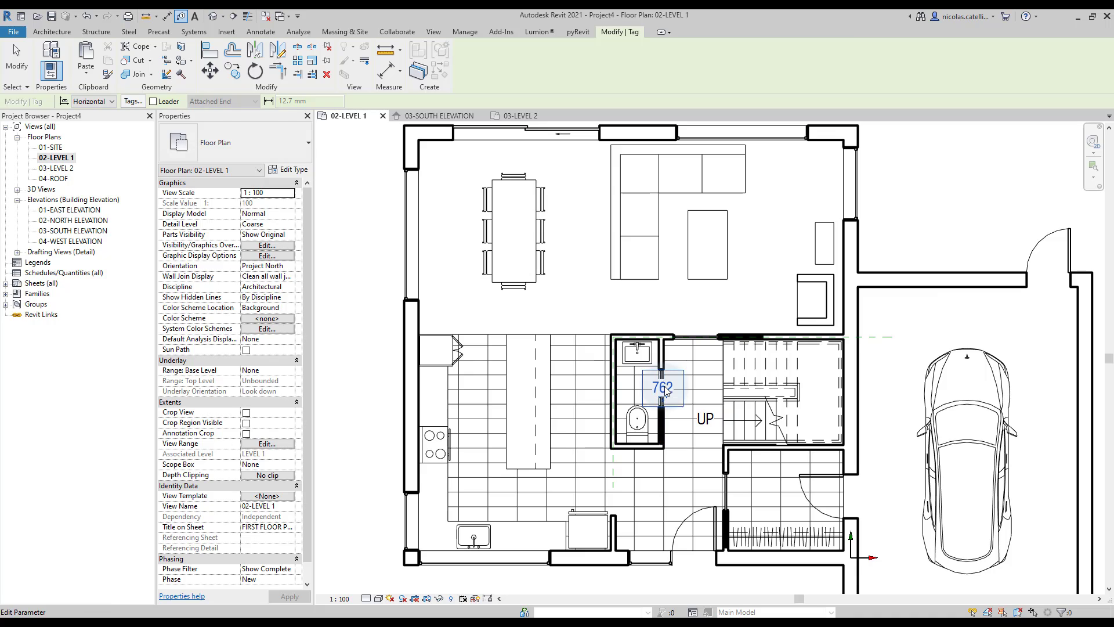
Tag the closet pocket door, entry door, closet-to-garage door, garage exterior door and the wide garage door.
{"action": "left_click", "coordinate": [727, 492]}
{"action": "left_click", "coordinate": [705, 526]}
{"action": "left_click", "coordinate": [836, 498]}
{"action": "left_click", "coordinate": [1043, 241]}
{"action": "scroll", "coordinate": [699, 374], "scroll_direction": "down", "scroll_amount": 1}
{"action": "middle_click_drag", "start_coordinate": [844, 515], "coordinate": [821, 413]}
{"action": "left_click", "coordinate": [904, 492]}
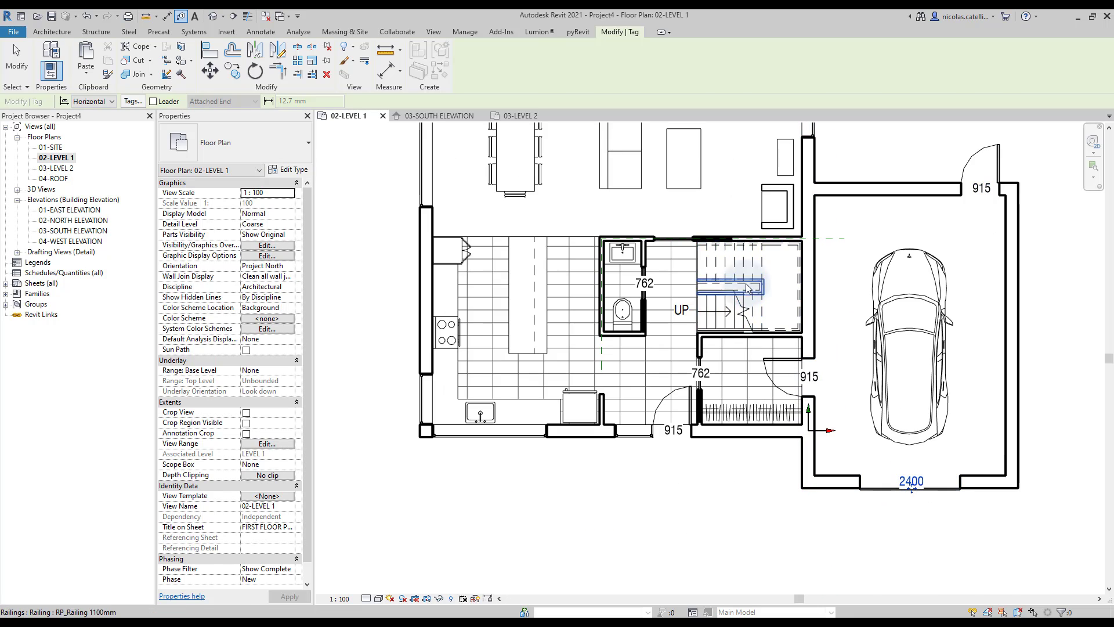
Tag the dining area's sliding glass door and the pocket door between the hall and the living room.
{"action": "middle_click_drag", "start_coordinate": [749, 292], "coordinate": [764, 407]}
{"action": "left_click", "coordinate": [541, 176]}
{"action": "left_click", "coordinate": [690, 351]}
{"action": "middle_click_drag", "start_coordinate": [704, 444], "coordinate": [682, 376]}
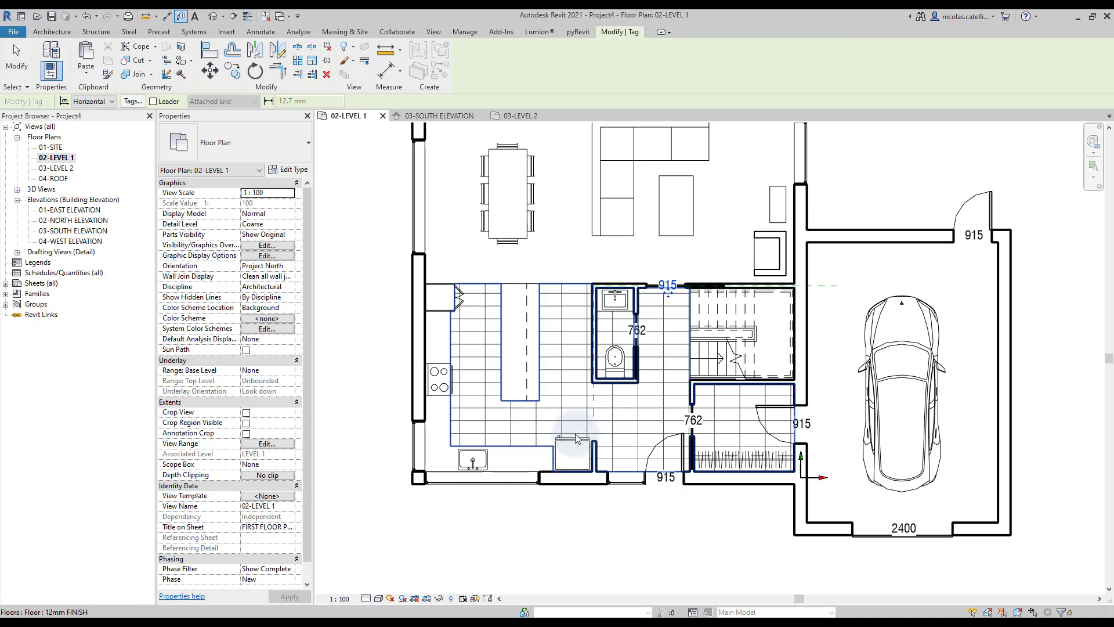
Tag the two kitchen windows, the window beside the entry door, the two living room windows and the dining area window.
{"action": "left_click", "coordinate": [416, 452]}
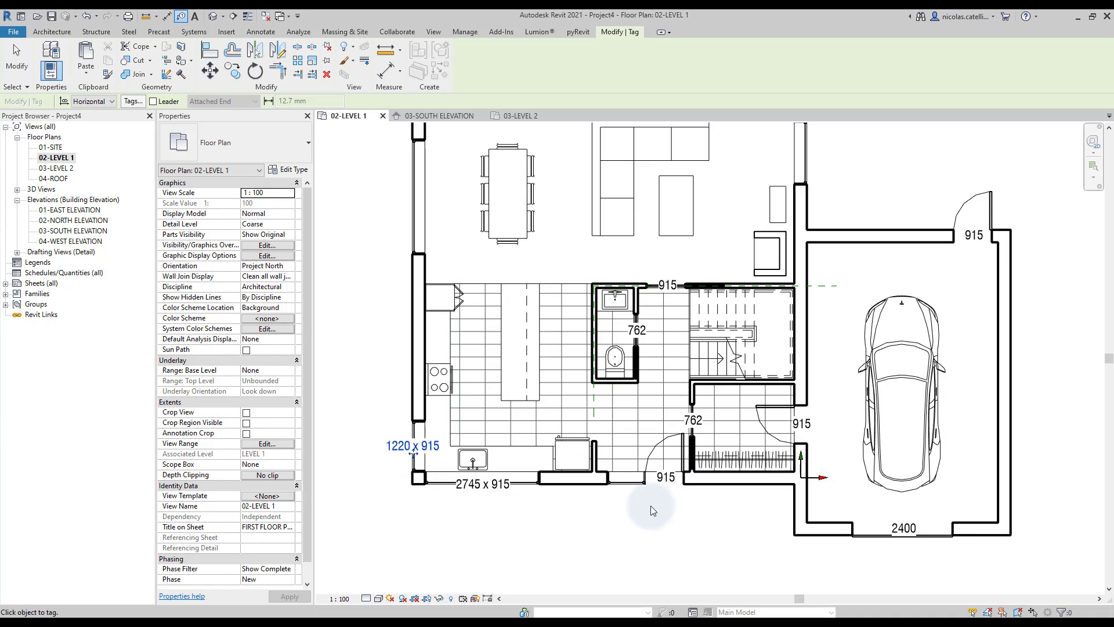
{"action": "left_click", "coordinate": [630, 483]}
{"action": "middle_click_drag", "start_coordinate": [721, 266], "coordinate": [731, 408]}
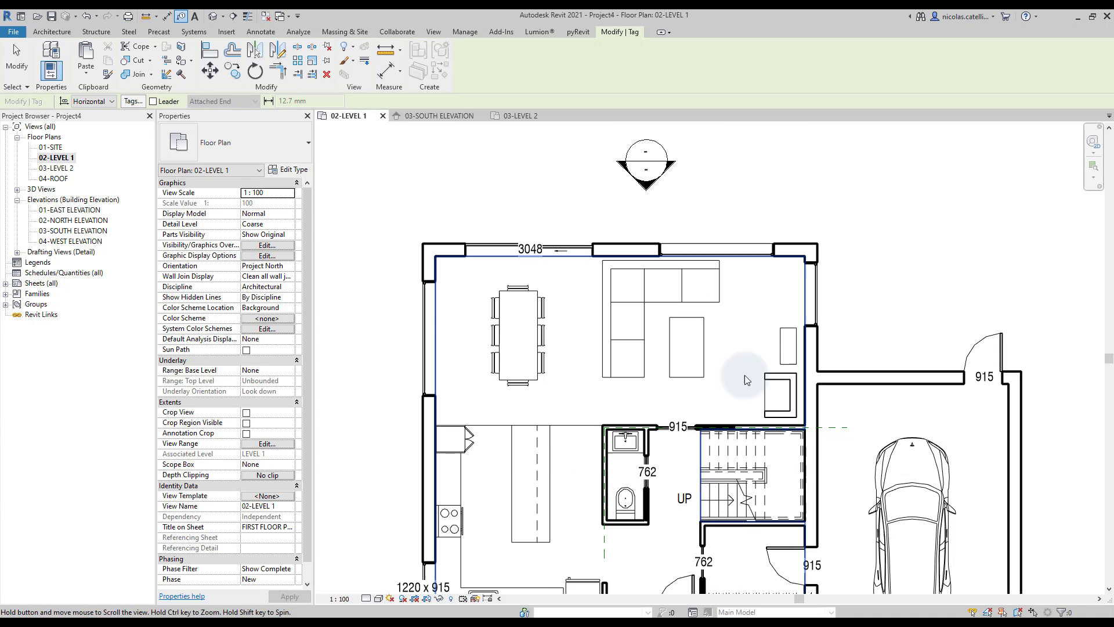
{"action": "left_click", "coordinate": [821, 289]}
{"action": "left_click", "coordinate": [719, 251]}
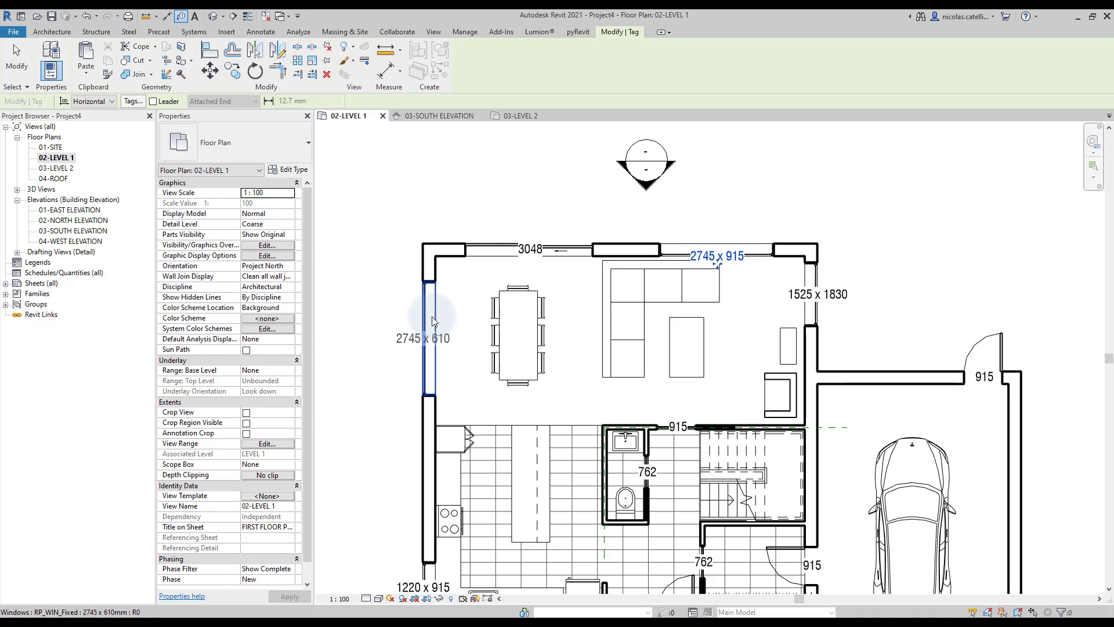
{"action": "left_click", "coordinate": [429, 338]}
{"action": "scroll", "coordinate": [601, 187], "scroll_direction": "down", "scroll_amount": 2}
{"action": "key", "text": "Escape"}
{"action": "key", "text": "Escape"}
Set a custom view scale of 1:75 for the 02-LEVEL 1 plan.
{"action": "scroll", "coordinate": [600, 298], "scroll_direction": "up", "scroll_amount": 1}
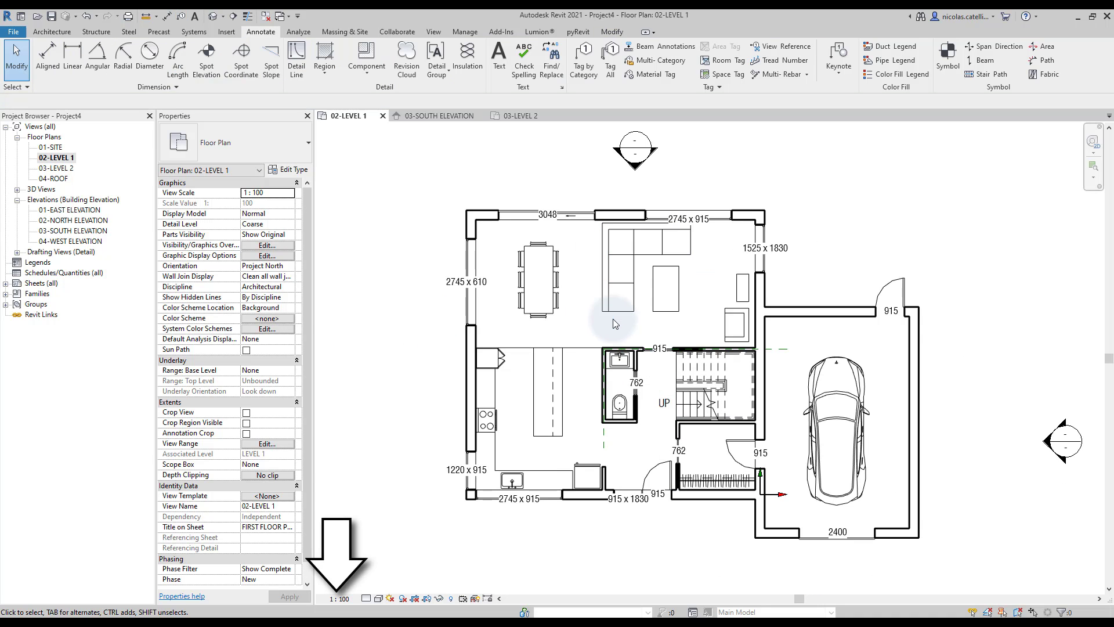
{"action": "left_click", "coordinate": [345, 602]}
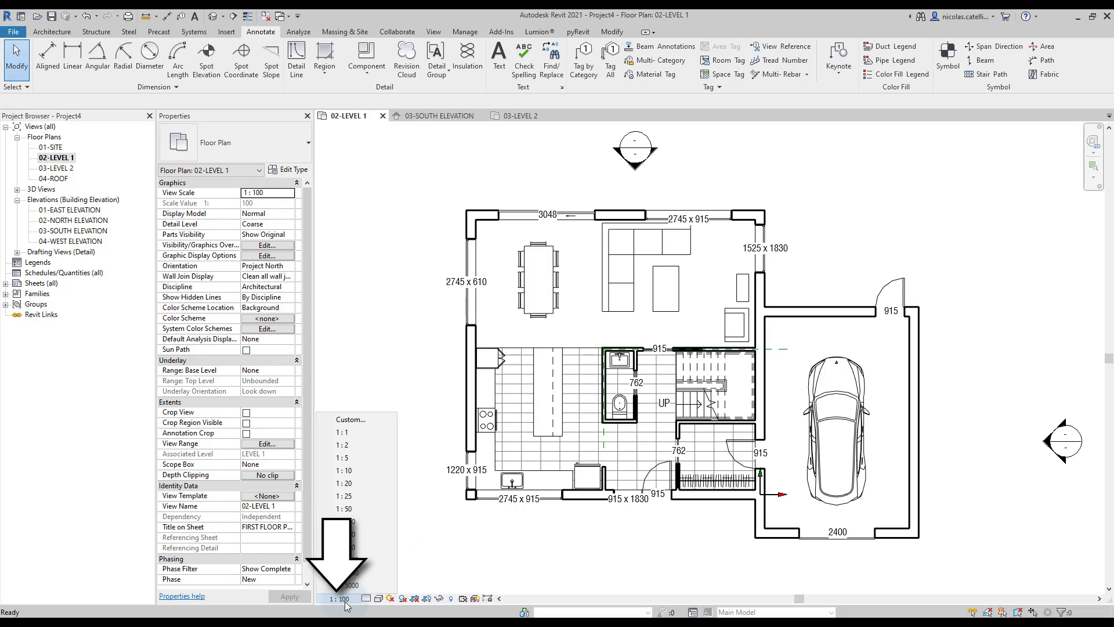
{"action": "left_click", "coordinate": [350, 419]}
{"action": "left_click_drag", "start_coordinate": [584, 304], "coordinate": [545, 302]}
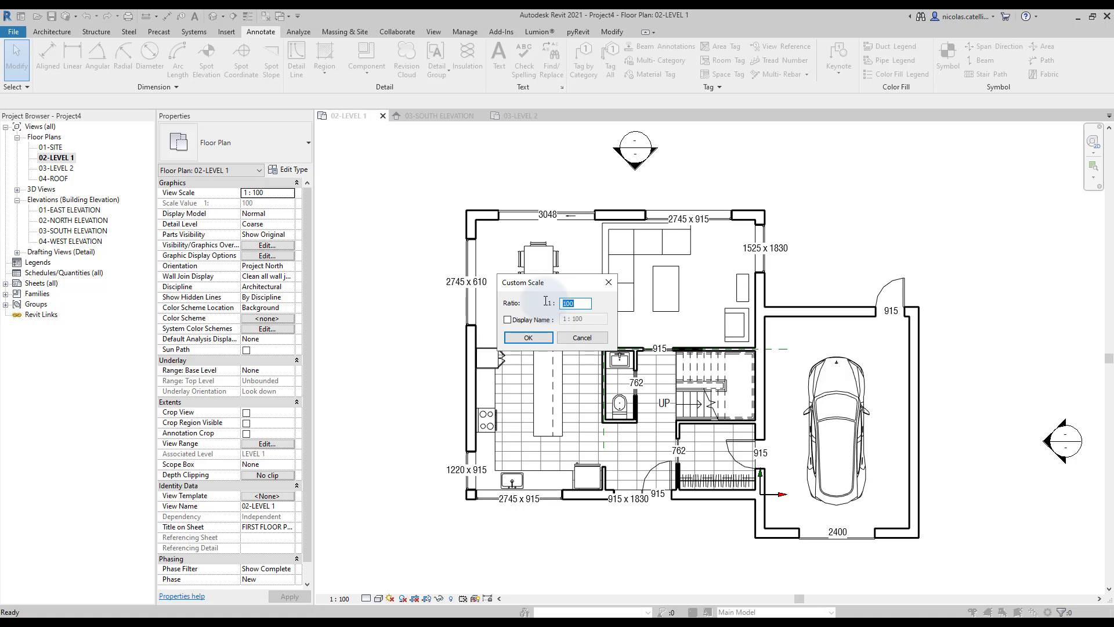
{"action": "type", "text": "75"}
{"action": "left_click", "coordinate": [528, 336]}
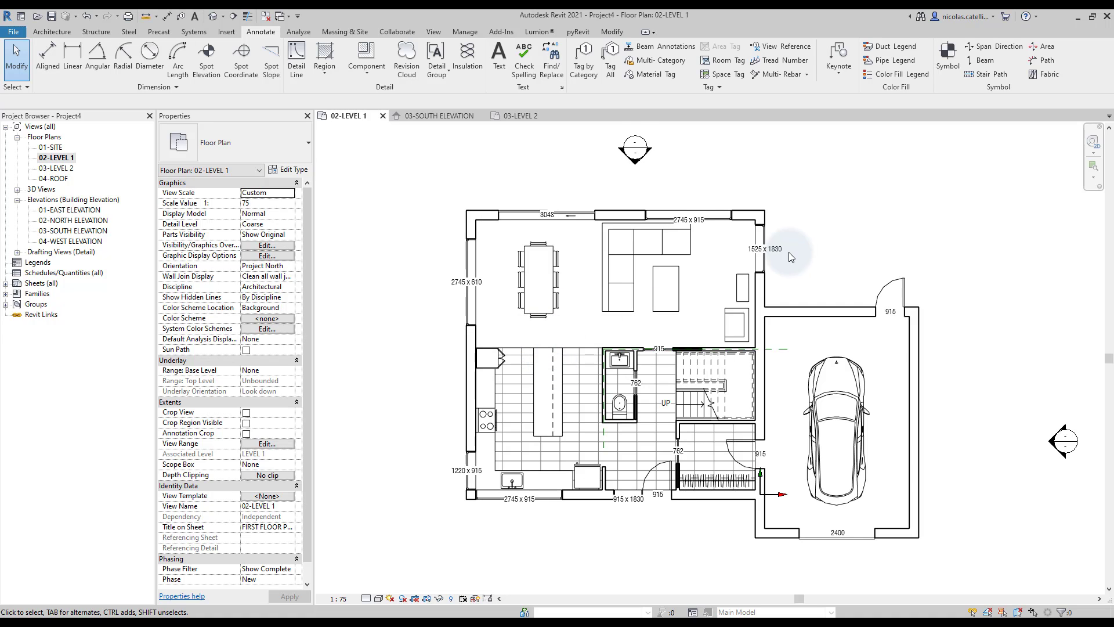
Set the tag of the living room's right-hand window to Vertical orientation and move it just outside the wall.
{"action": "scroll", "coordinate": [697, 360], "scroll_direction": "up", "scroll_amount": 1}
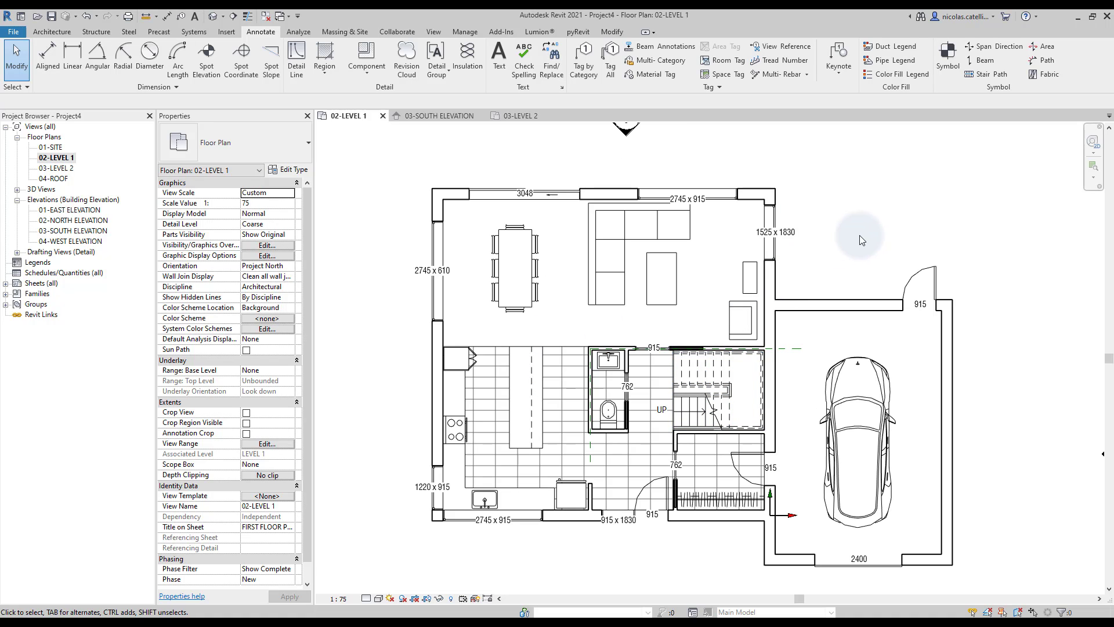
{"action": "left_click", "coordinate": [790, 231]}
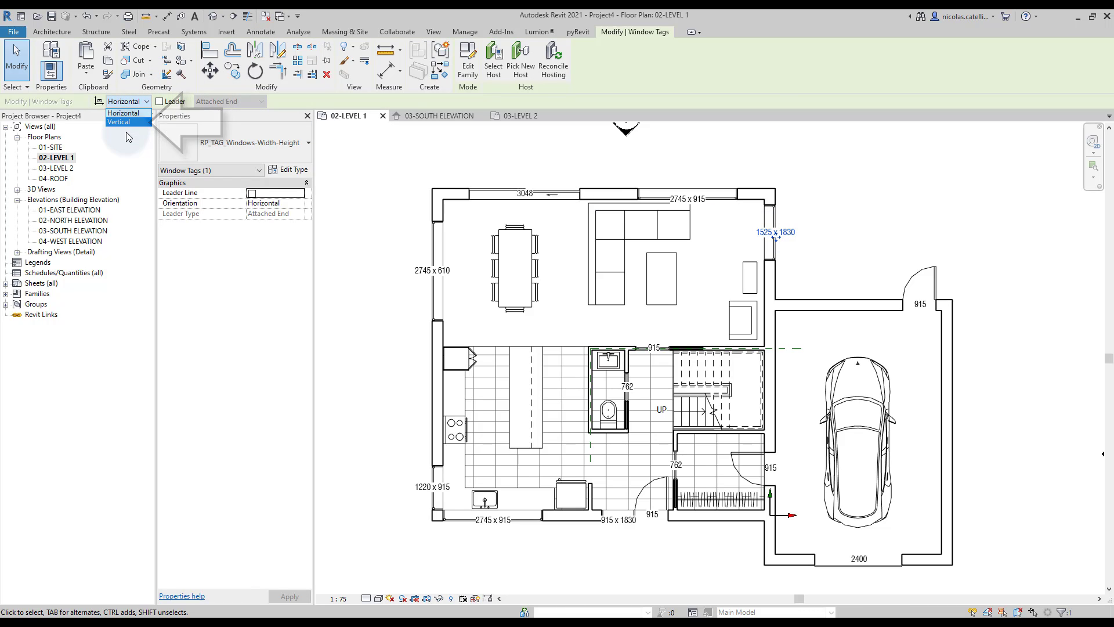
{"action": "left_click", "coordinate": [125, 122]}
{"action": "left_click_drag", "start_coordinate": [783, 234], "coordinate": [791, 232]}
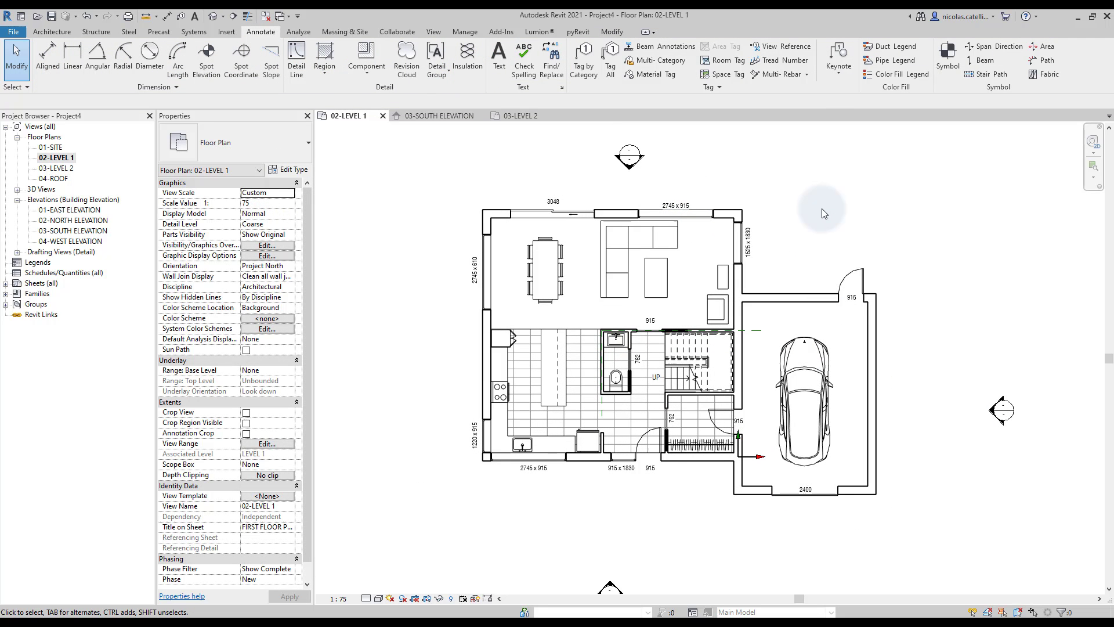
Place aligned dimensions above the plan: a chain across the outer faces of house and garage, plus an overall width dimension.
{"action": "left_click", "coordinate": [50, 58]}
{"action": "scroll", "coordinate": [483, 207], "scroll_direction": "up", "scroll_amount": 2}
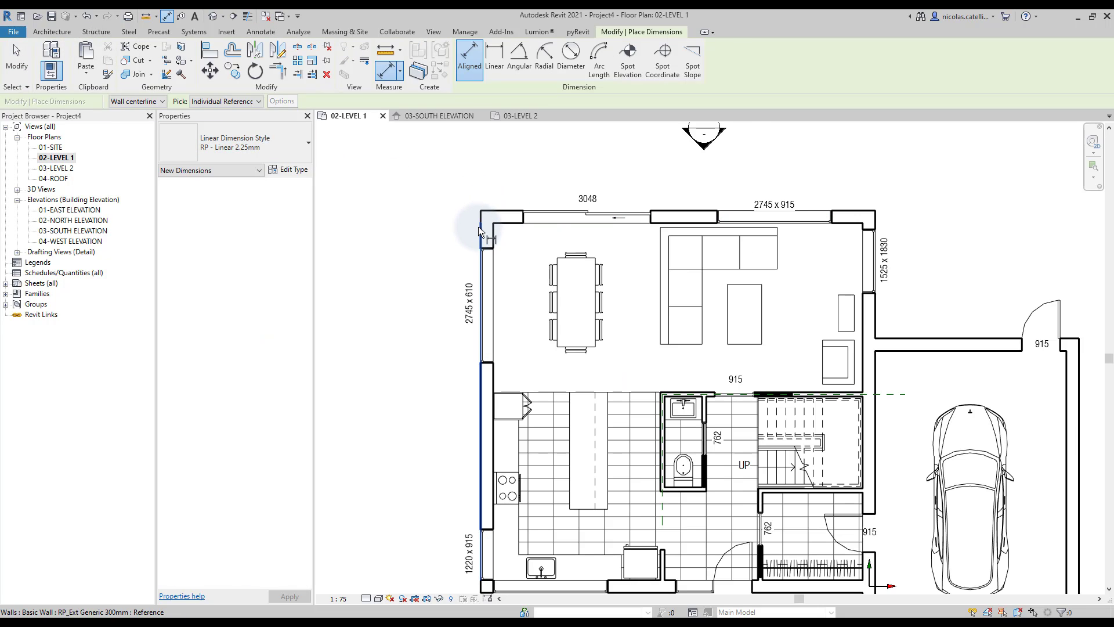
{"action": "left_click", "coordinate": [478, 226]}
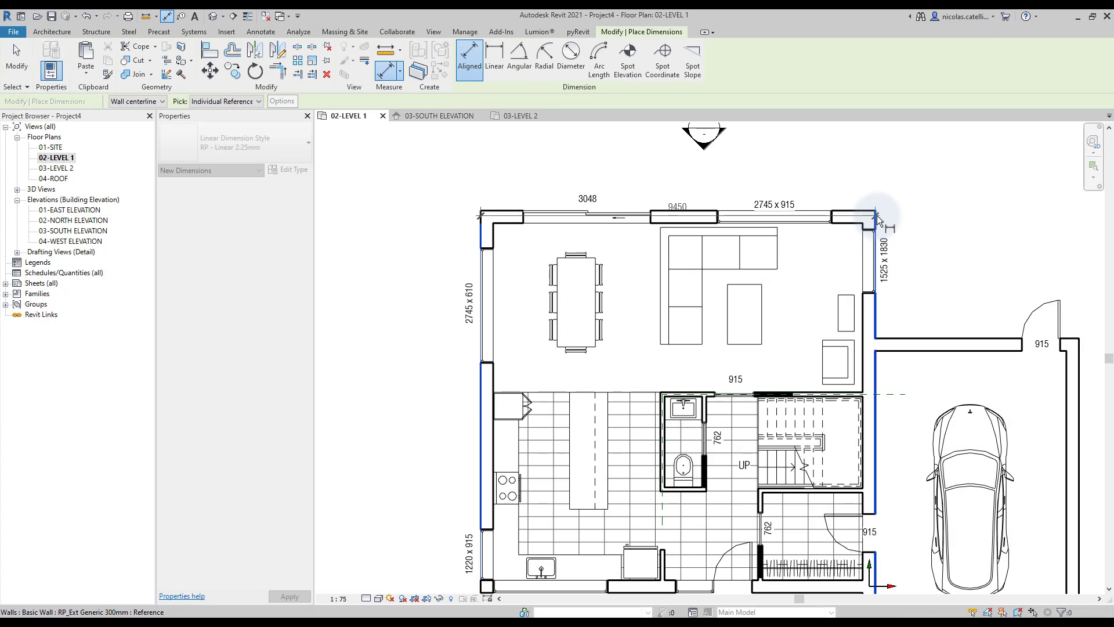
{"action": "left_click", "coordinate": [879, 220]}
{"action": "scroll", "coordinate": [878, 221], "scroll_direction": "down", "scroll_amount": 1}
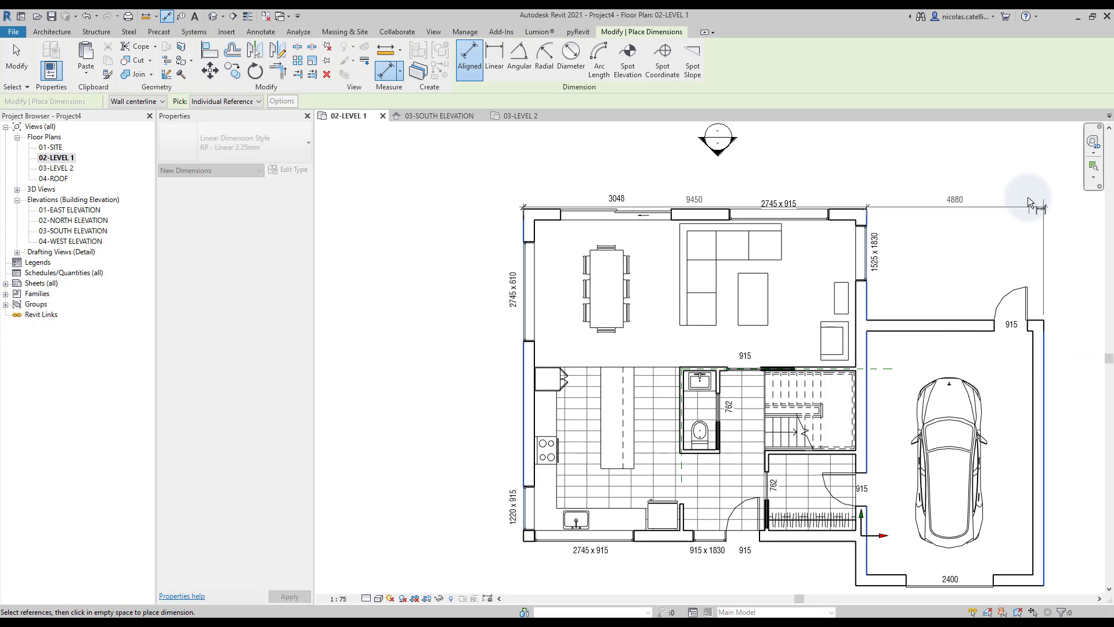
{"action": "left_click", "coordinate": [1039, 187]}
{"action": "left_click", "coordinate": [525, 232]}
{"action": "left_click", "coordinate": [1043, 347]}
{"action": "left_click", "coordinate": [1004, 171]}
Dimension the garage side with a chain from the house's upper wall through both garage walls, plus an overall depth dimension.
{"action": "left_click", "coordinate": [848, 210]}
{"action": "left_click", "coordinate": [927, 319]}
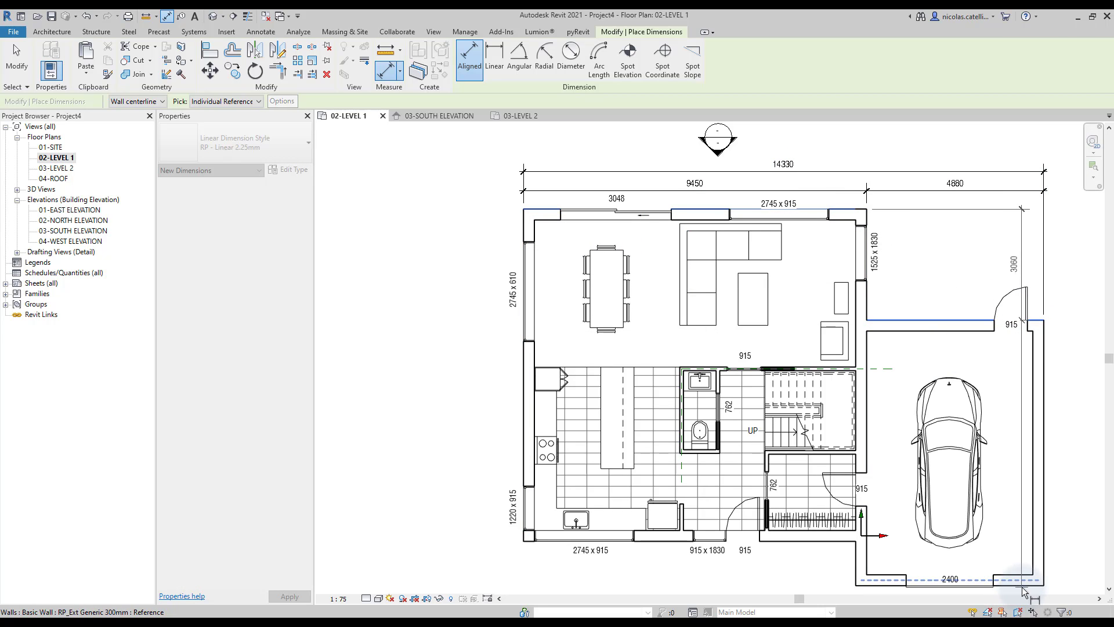
{"action": "left_click", "coordinate": [1023, 587]}
{"action": "middle_click_drag", "start_coordinate": [1078, 546], "coordinate": [1009, 477]}
{"action": "left_click", "coordinate": [1008, 476]}
{"action": "left_click", "coordinate": [946, 515]}
{"action": "left_click", "coordinate": [743, 150]}
{"action": "left_click", "coordinate": [1047, 224]}
Dimension the kitchen side with a chain through the garage front and both house walls, and shorten its long lower witness line.
{"action": "left_click", "coordinate": [800, 518]}
{"action": "left_click", "coordinate": [717, 473]}
{"action": "left_click", "coordinate": [640, 143]}
{"action": "left_click", "coordinate": [421, 173]}
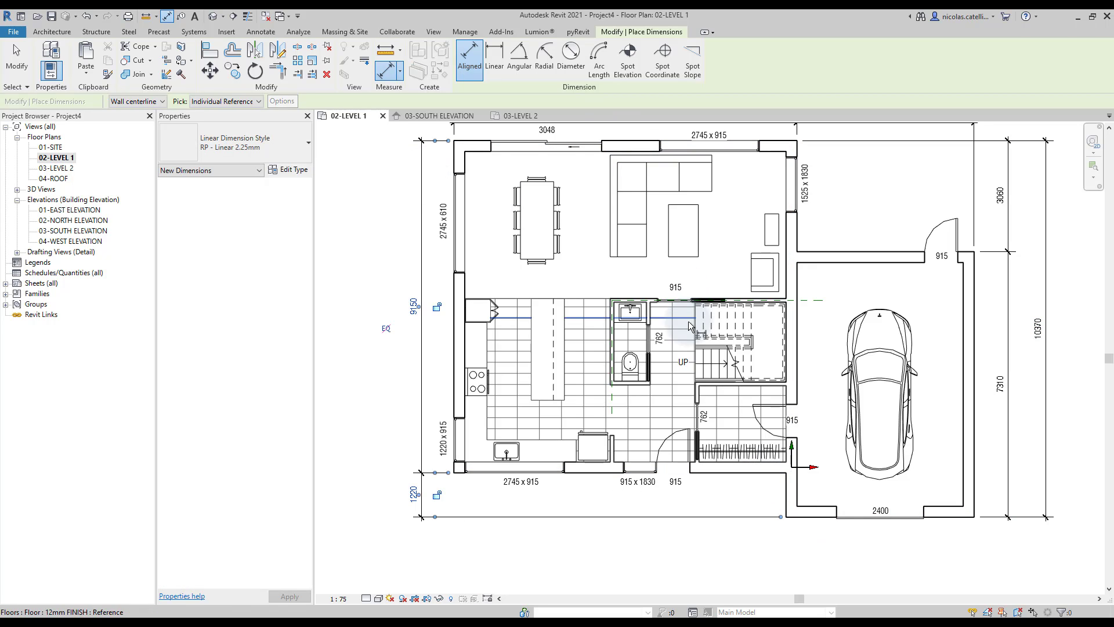
{"action": "scroll", "coordinate": [610, 473], "scroll_direction": "down", "scroll_amount": 2}
{"action": "key", "text": "Escape"}
{"action": "left_click", "coordinate": [711, 506]}
{"action": "left_click_drag", "start_coordinate": [741, 506], "coordinate": [721, 506]}
{"action": "key", "text": "Escape"}
{"action": "middle_click_drag", "start_coordinate": [954, 209], "coordinate": [949, 228]}
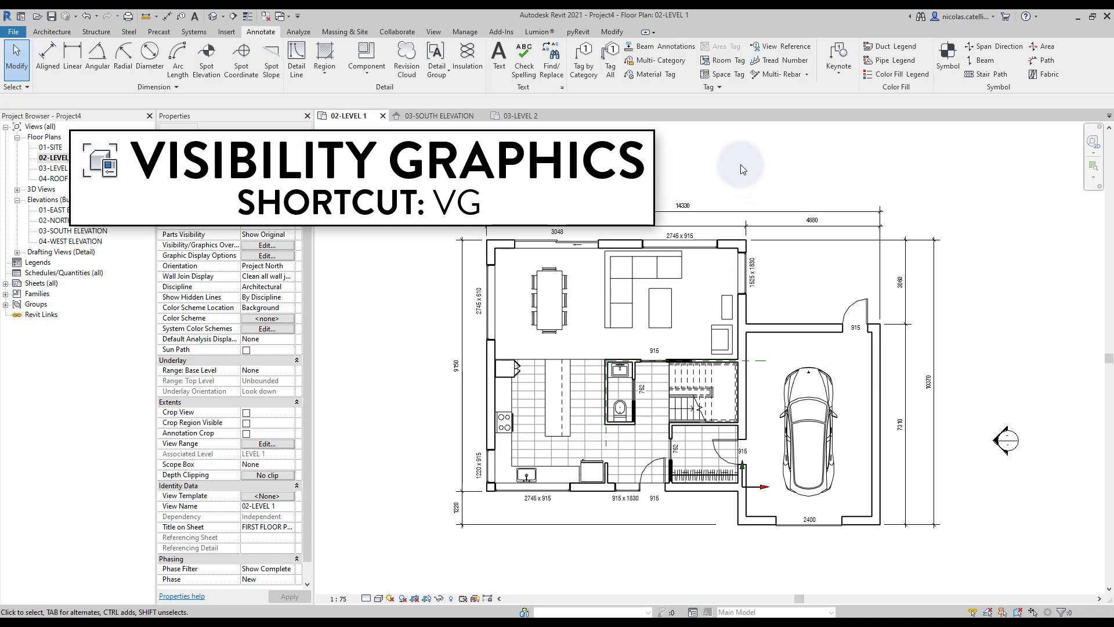
Override the Walls category's cut pattern in this view with a dark grey solid fill as the background.
{"action": "left_click", "coordinate": [433, 31]}
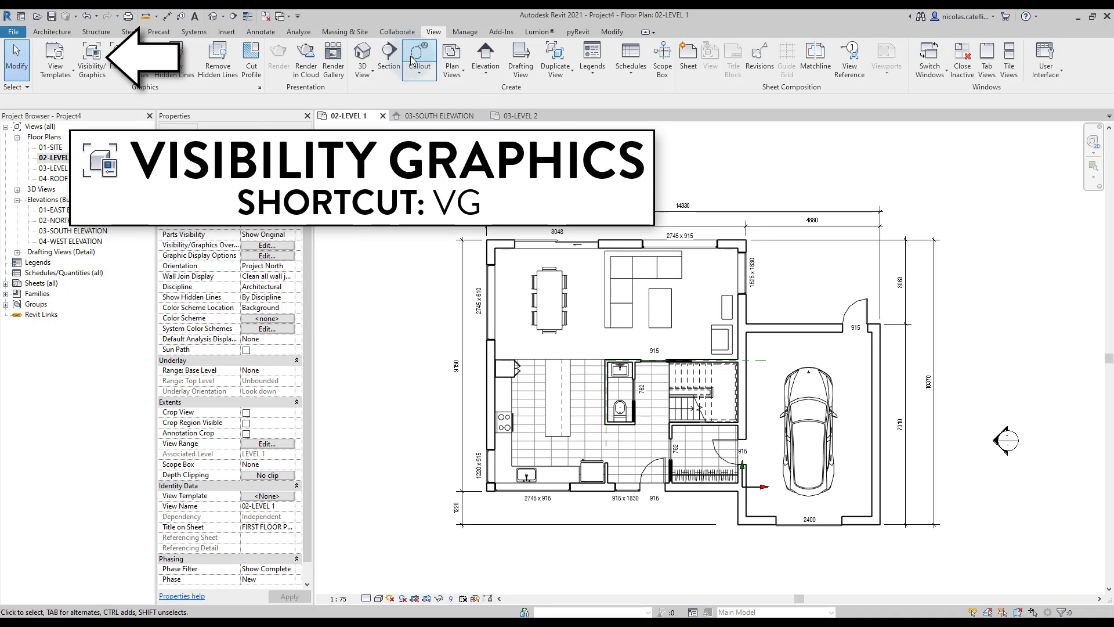
{"action": "left_click", "coordinate": [92, 61]}
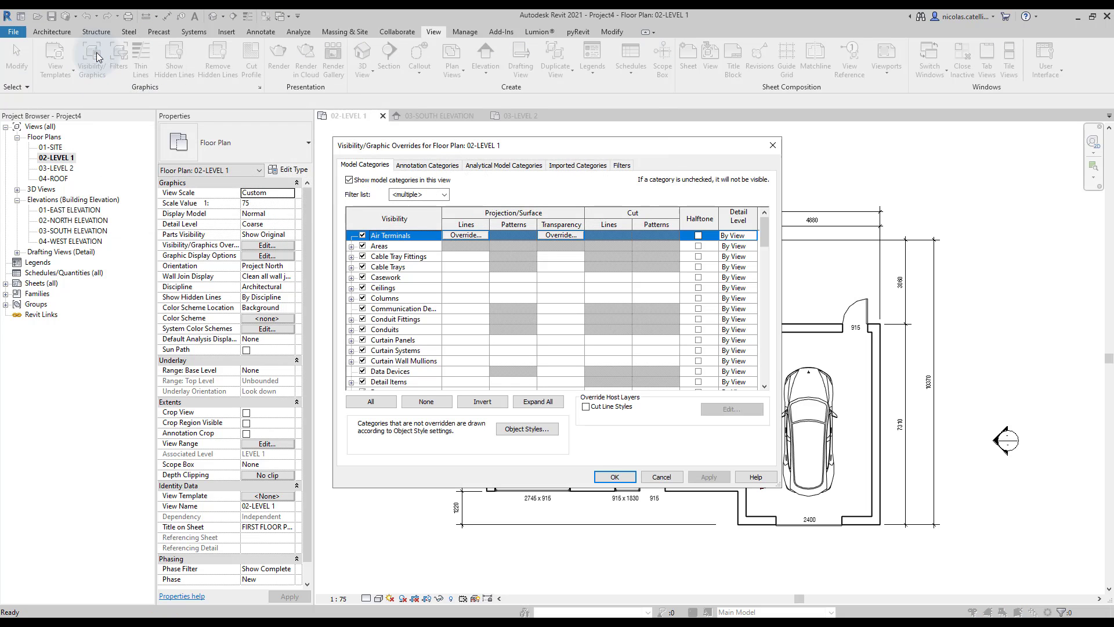
{"action": "left_click", "coordinate": [390, 318]}
{"action": "key", "text": "w"}
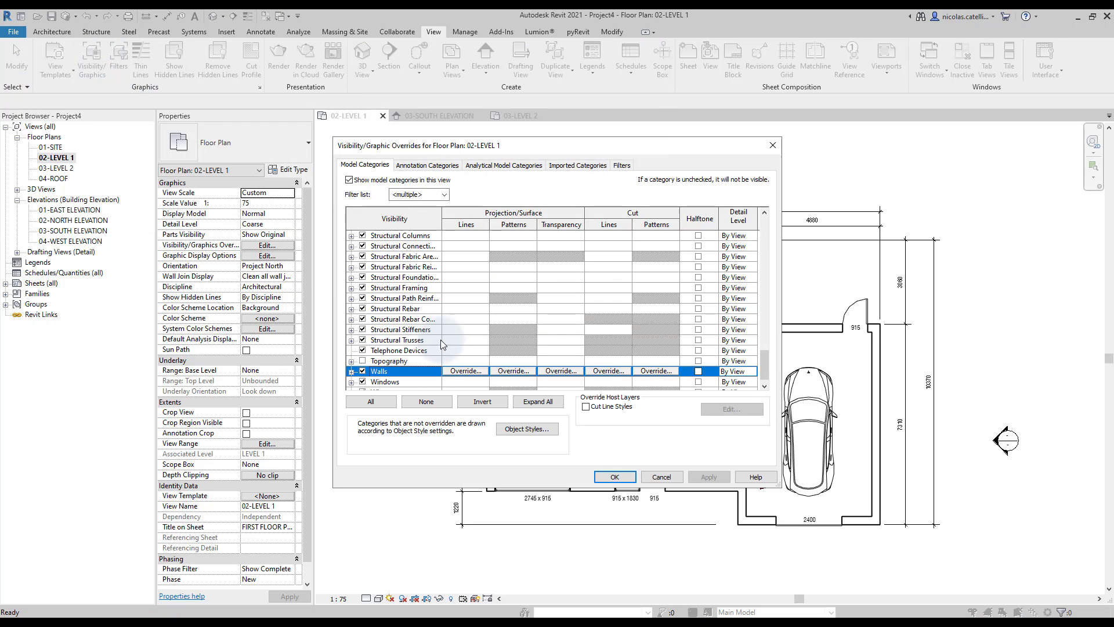
{"action": "left_click", "coordinate": [662, 372]}
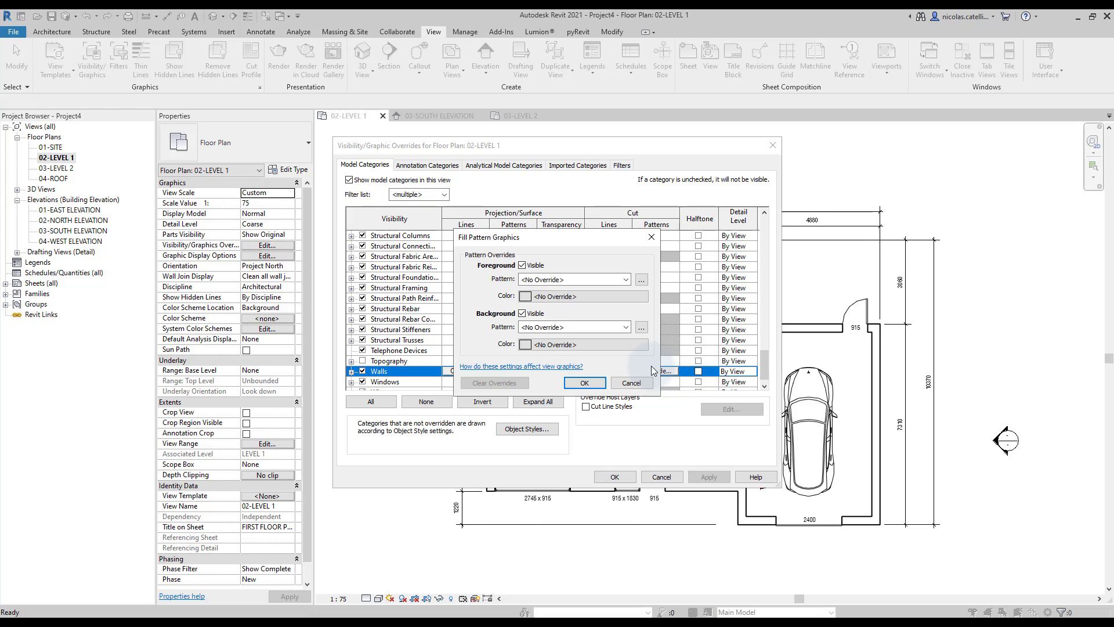
{"action": "left_click", "coordinate": [598, 328]}
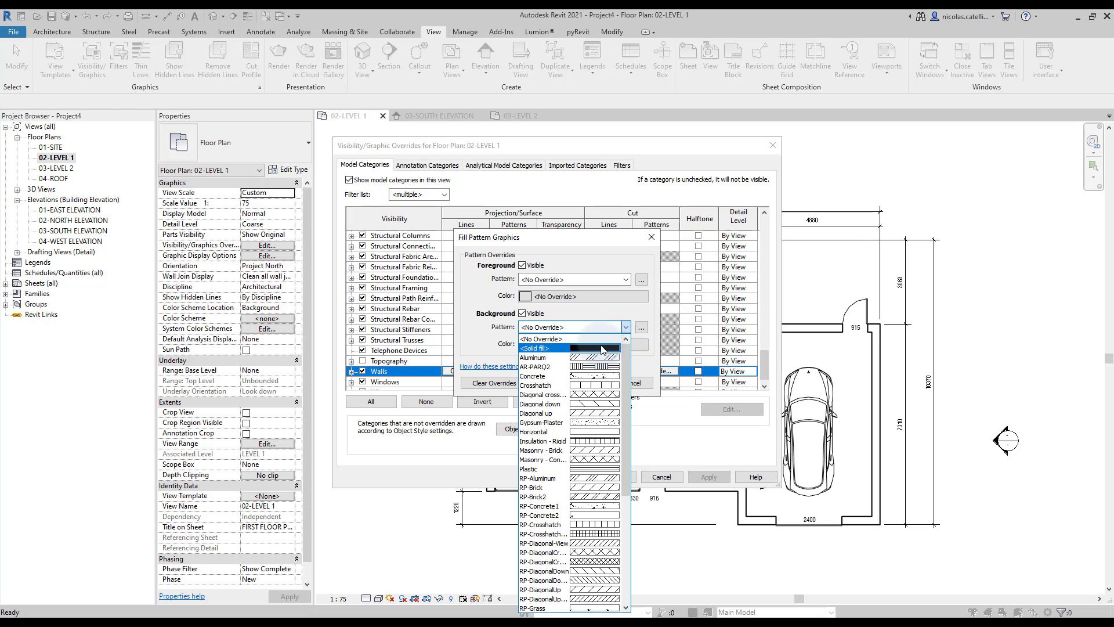
{"action": "left_click", "coordinate": [600, 348]}
{"action": "left_click", "coordinate": [601, 345]}
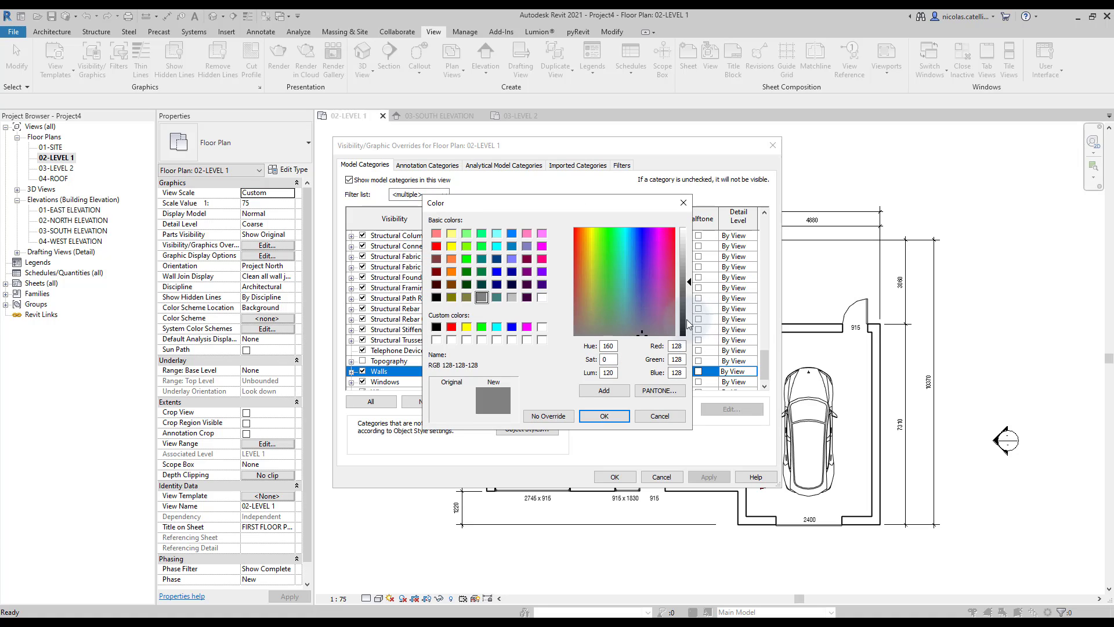
{"action": "left_click", "coordinate": [604, 416]}
{"action": "left_click", "coordinate": [583, 381]}
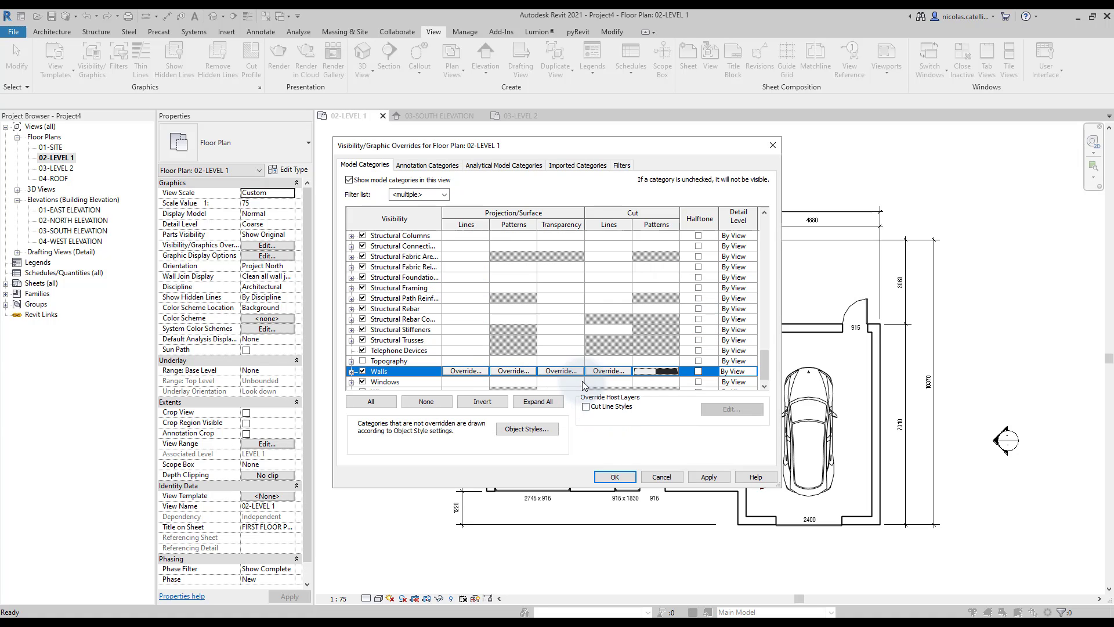
{"action": "left_click", "coordinate": [613, 478]}
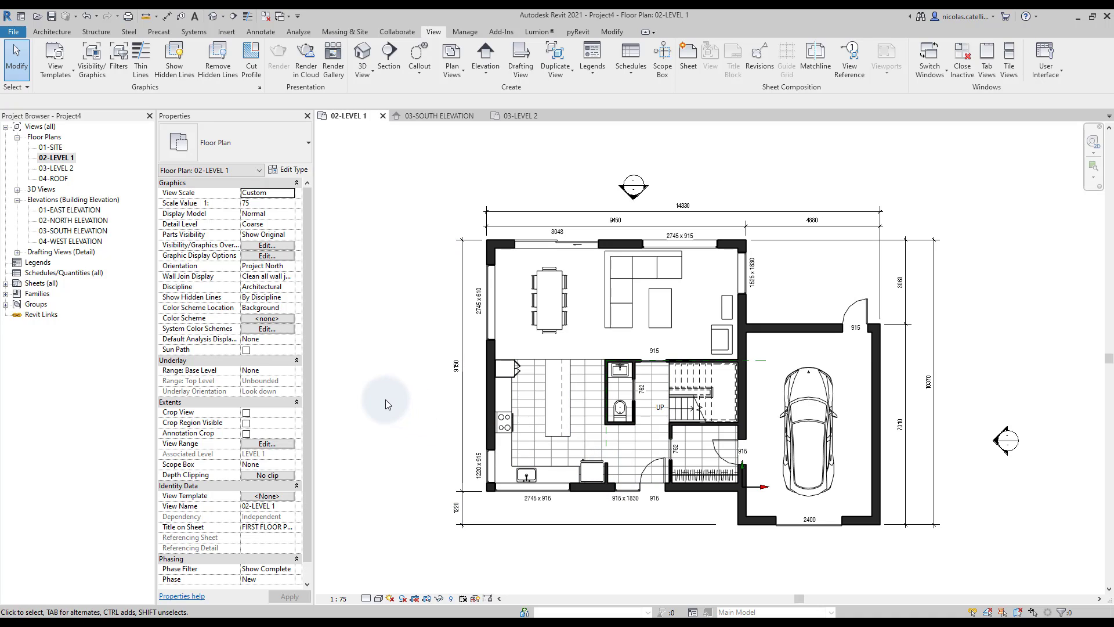
Place the 02-LEVEL 1 plan on sheet A100 - FLOOR PLANS and set its viewport type to No Title.
{"action": "middle_click_drag", "start_coordinate": [416, 425], "coordinate": [428, 358]}
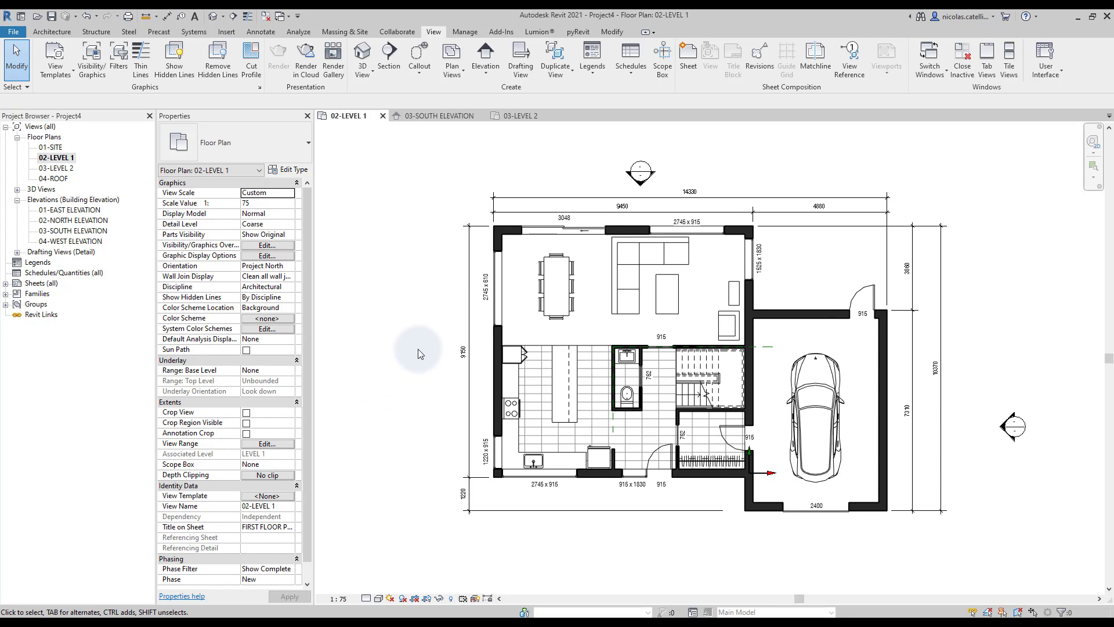
{"action": "left_click", "coordinate": [5, 283]}
{"action": "left_click", "coordinate": [62, 293]}
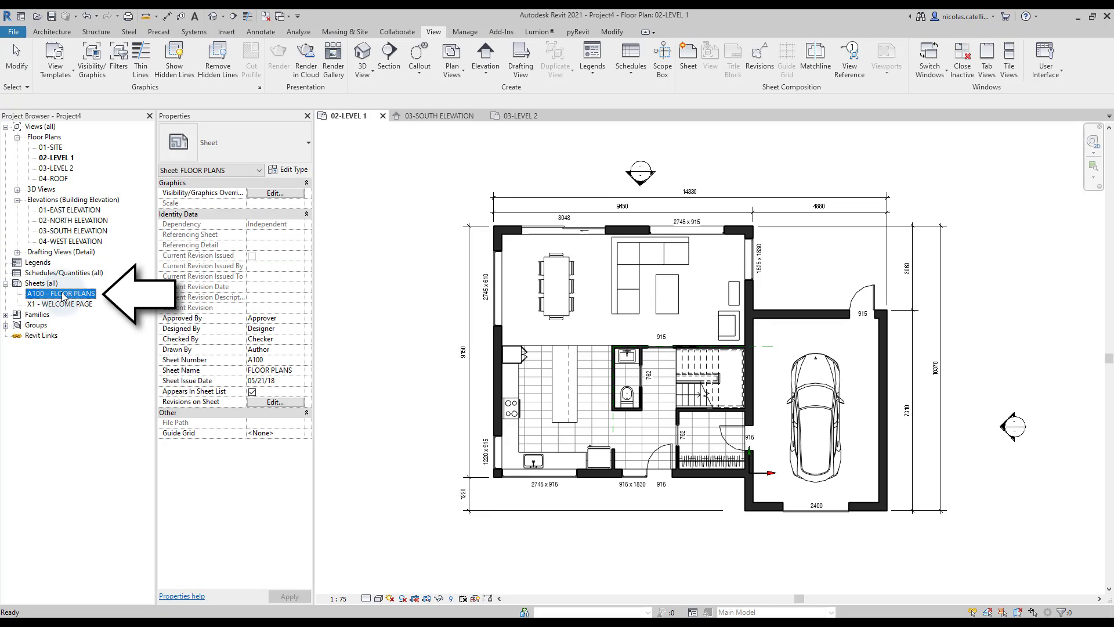
{"action": "double_click", "coordinate": [62, 294]}
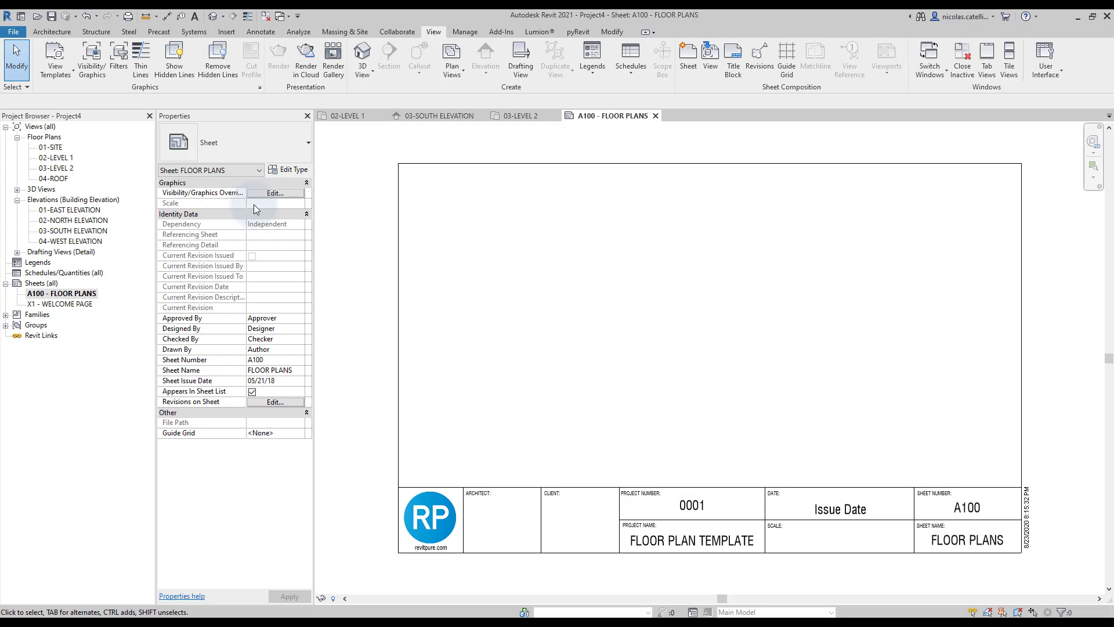
{"action": "left_click_drag", "start_coordinate": [71, 157], "coordinate": [711, 314]}
{"action": "left_click", "coordinate": [709, 309]}
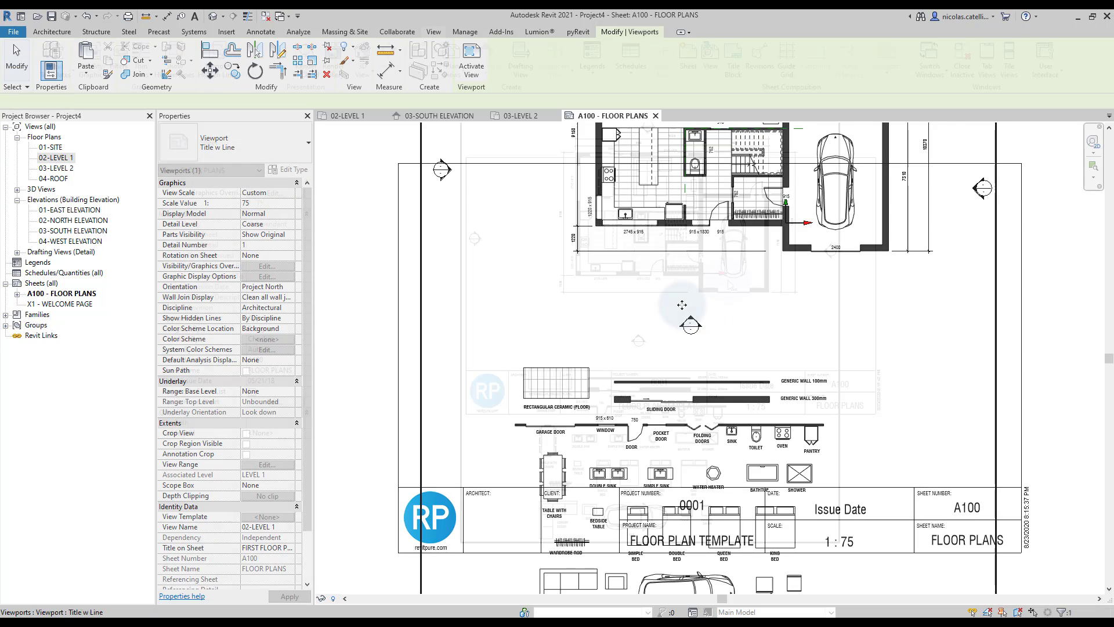
{"action": "scroll", "coordinate": [719, 312], "scroll_direction": "down", "scroll_amount": 2}
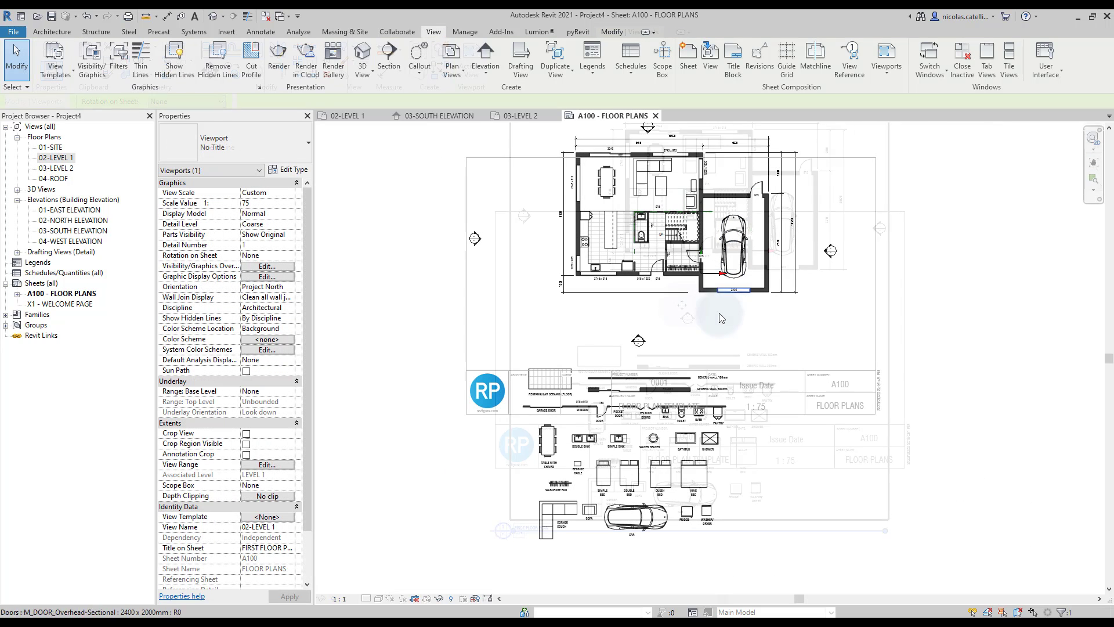
Activate the placed plan view, show its crop region and resize it to fit closely around the house and its dimensions.
{"action": "left_click", "coordinate": [427, 598]}
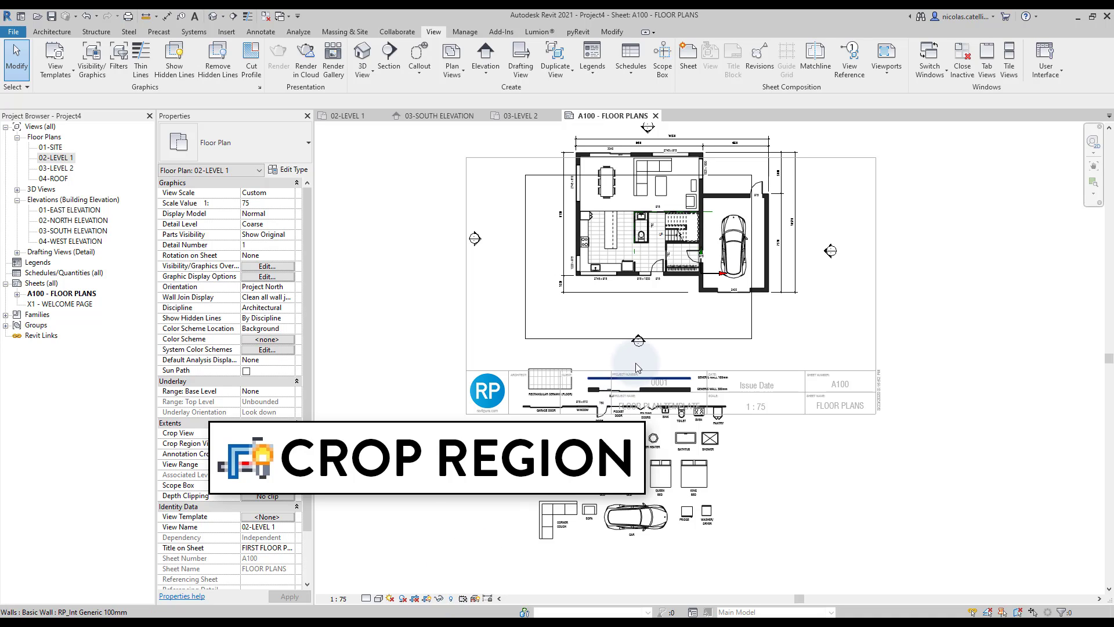
{"action": "left_click", "coordinate": [684, 341]}
{"action": "middle_click_drag", "start_coordinate": [692, 347], "coordinate": [621, 469]}
{"action": "left_click_drag", "start_coordinate": [567, 298], "coordinate": [567, 255]}
{"action": "left_click_drag", "start_coordinate": [683, 358], "coordinate": [730, 358]}
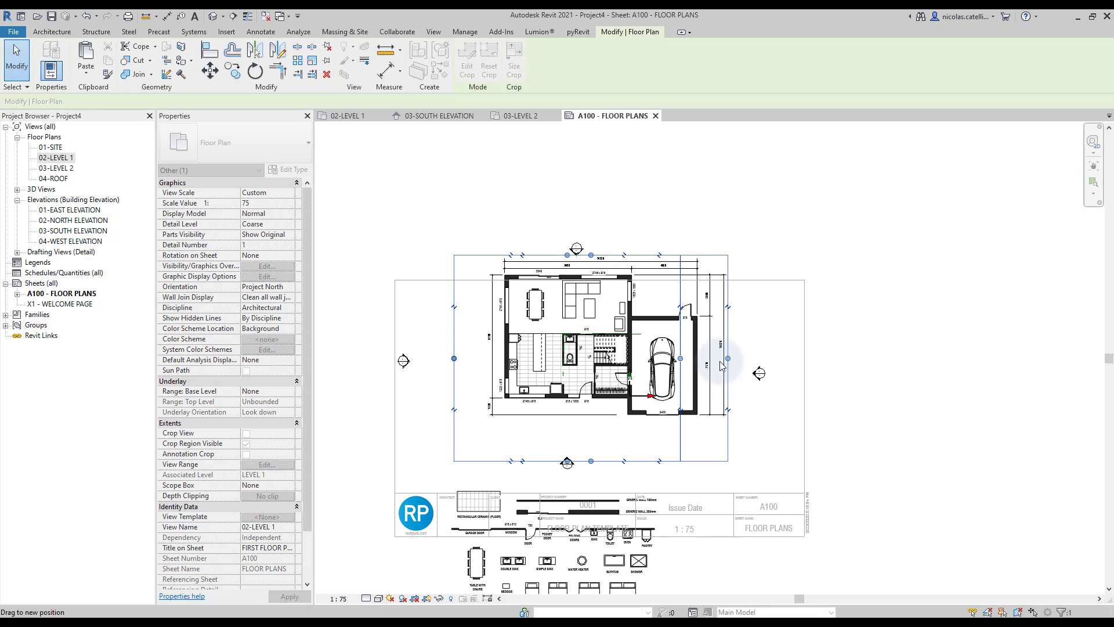
{"action": "left_click_drag", "start_coordinate": [454, 358], "coordinate": [482, 357]}
{"action": "left_click_drag", "start_coordinate": [605, 461], "coordinate": [605, 424]}
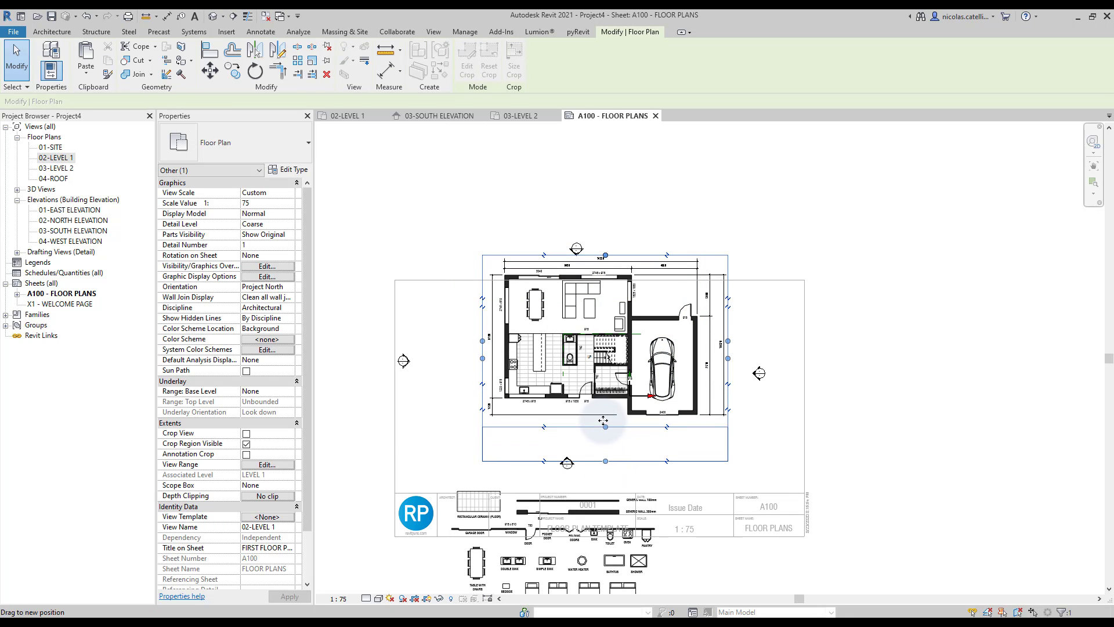
Turn on Crop View and Annotation Crop for the 02-LEVEL 1 plan.
{"action": "left_click", "coordinate": [415, 603]}
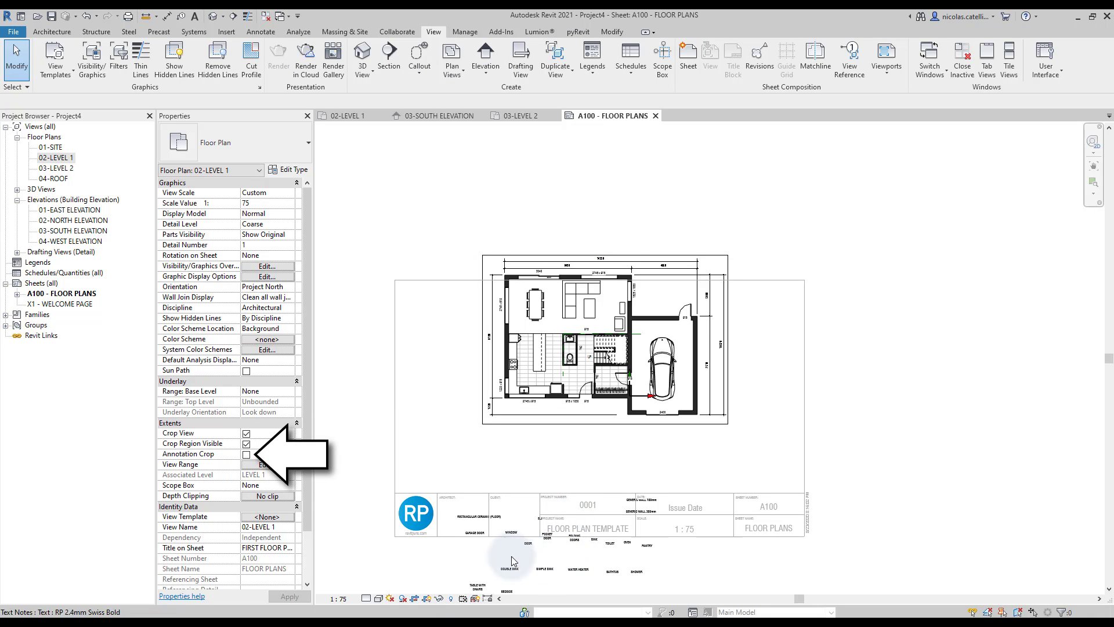
{"action": "left_click", "coordinate": [247, 454]}
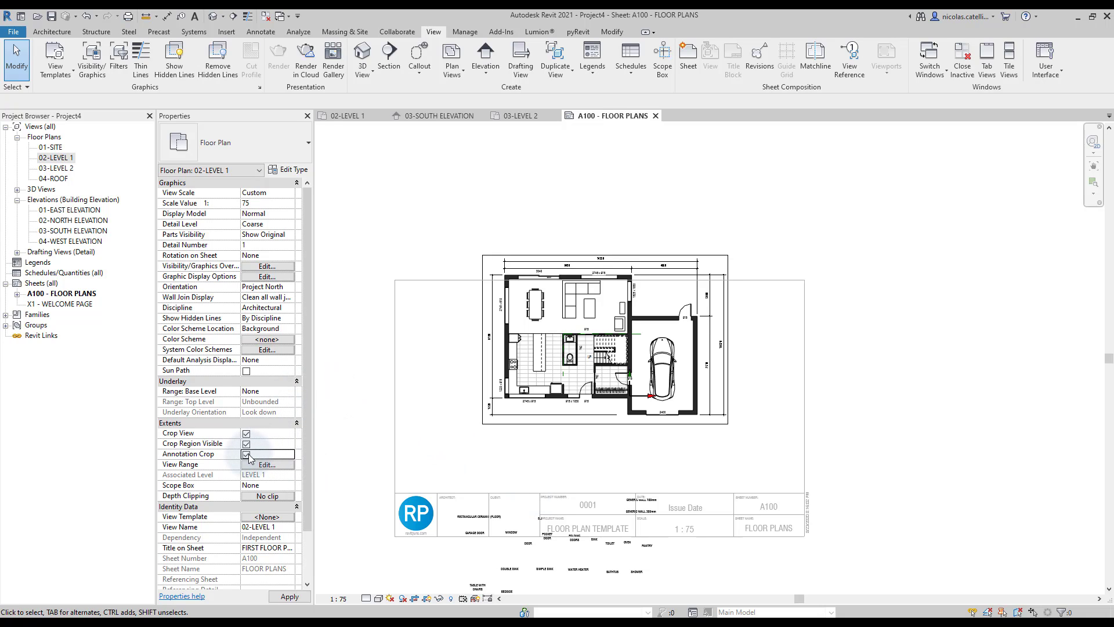
Deactivate the placed plan view and move its viewport down so it fits within the sheet border above the title block.
{"action": "left_click", "coordinate": [768, 488]}
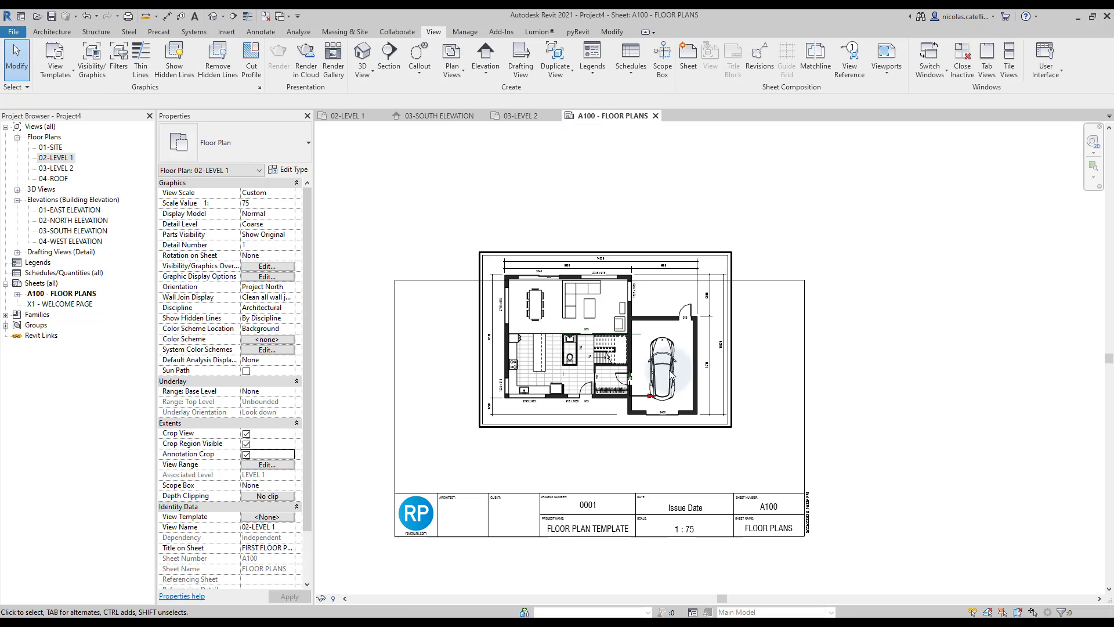
{"action": "left_click", "coordinate": [662, 333]}
{"action": "left_click_drag", "start_coordinate": [661, 332], "coordinate": [662, 373]}
{"action": "left_click", "coordinate": [753, 388]}
{"action": "left_click", "coordinate": [668, 387]}
{"action": "key", "text": "Down"}
Set the issue date in the sheet's title block to AUGUST 31ST 2020.
{"action": "scroll", "coordinate": [608, 527], "scroll_direction": "up", "scroll_amount": 2}
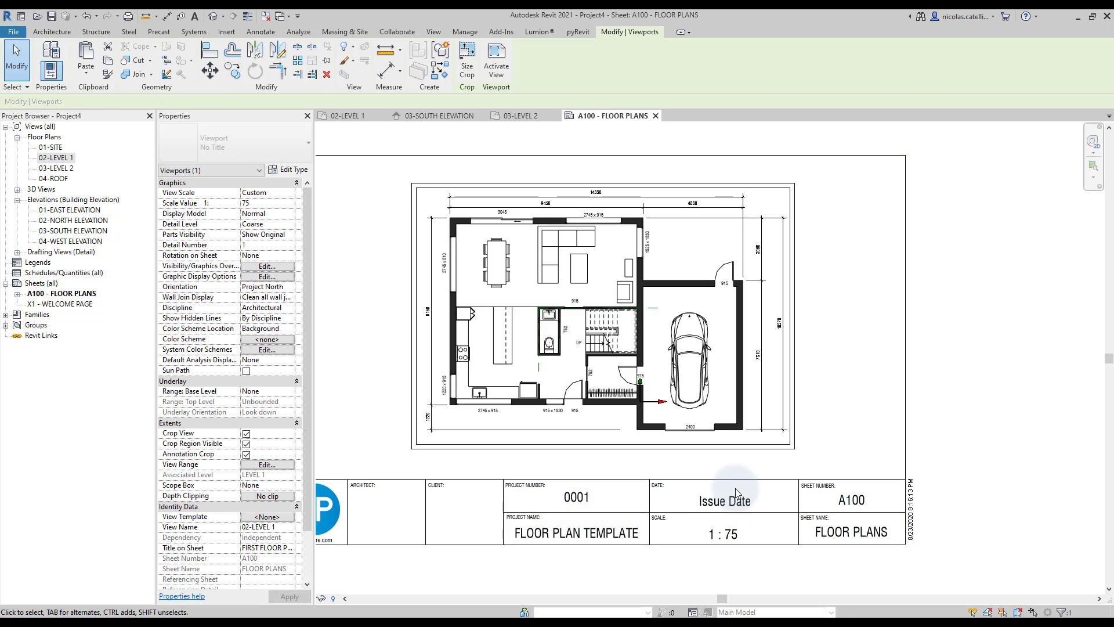
{"action": "left_click", "coordinate": [686, 507]}
{"action": "left_click", "coordinate": [686, 506]}
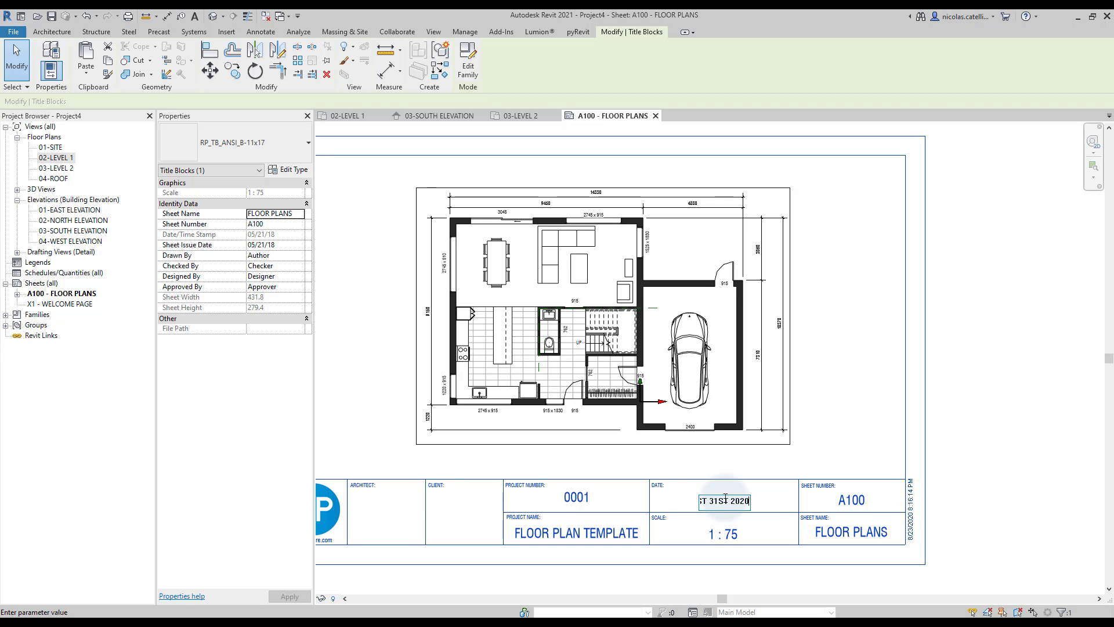
{"action": "left_click", "coordinate": [882, 451]}
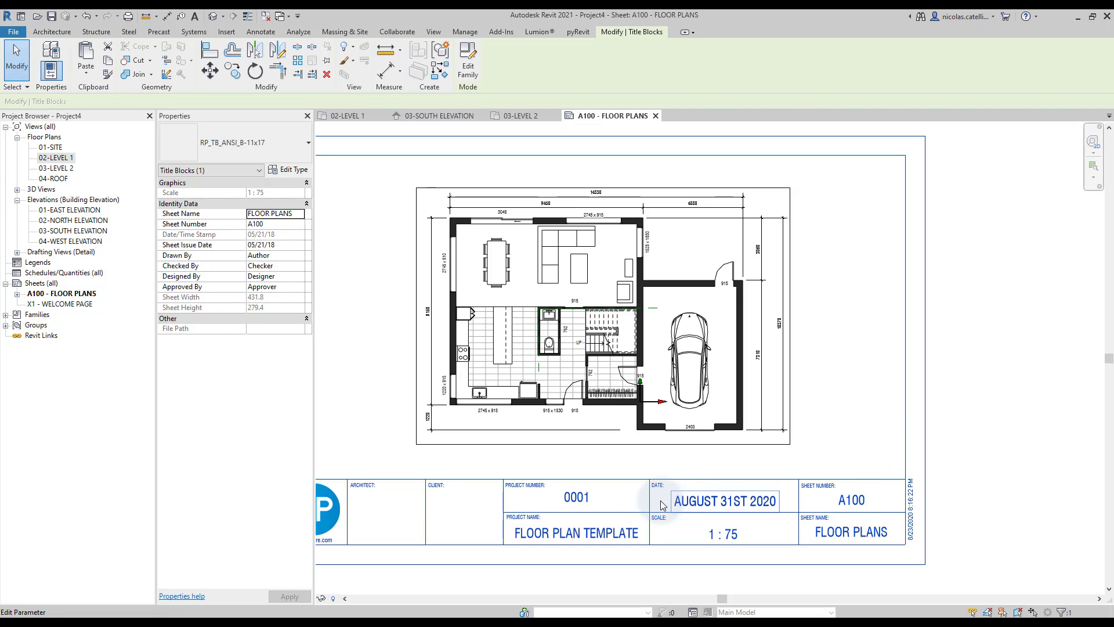
Change the project name in the title block to AWESOME HOUSE.
{"action": "left_click", "coordinate": [611, 531]}
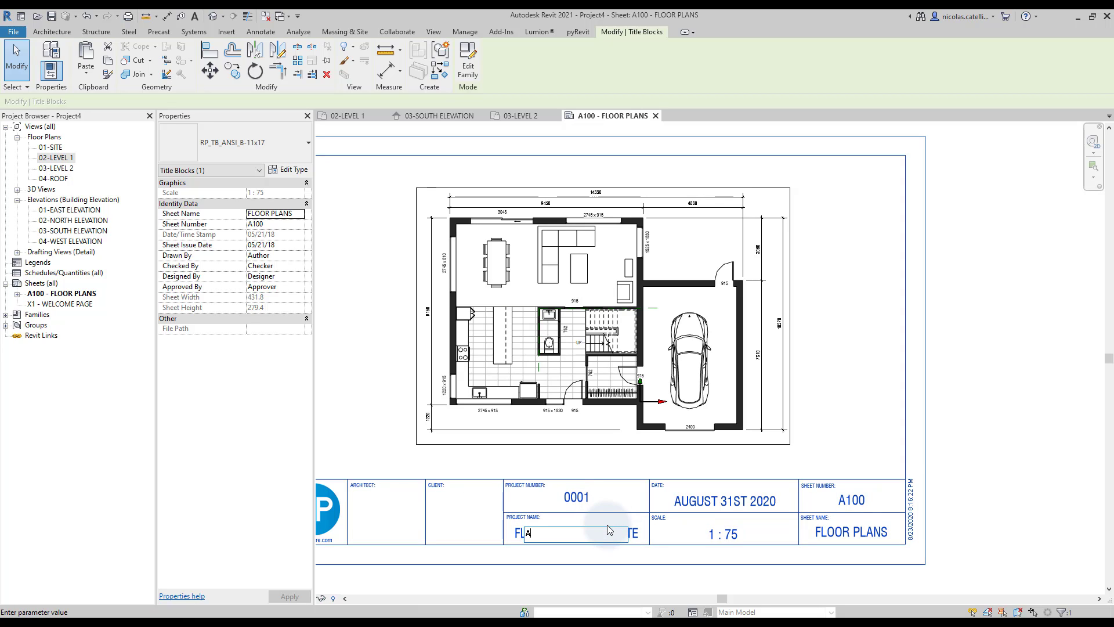
{"action": "type", "text": "AWESOME HOUSE"}
{"action": "left_click", "coordinate": [882, 405]}
{"action": "left_click", "coordinate": [882, 405]}
{"action": "scroll", "coordinate": [882, 405], "scroll_direction": "down", "scroll_amount": 1}
{"action": "scroll", "coordinate": [523, 238], "scroll_direction": "up", "scroll_amount": 1}
{"action": "middle_click_drag", "start_coordinate": [563, 273], "coordinate": [518, 247]}
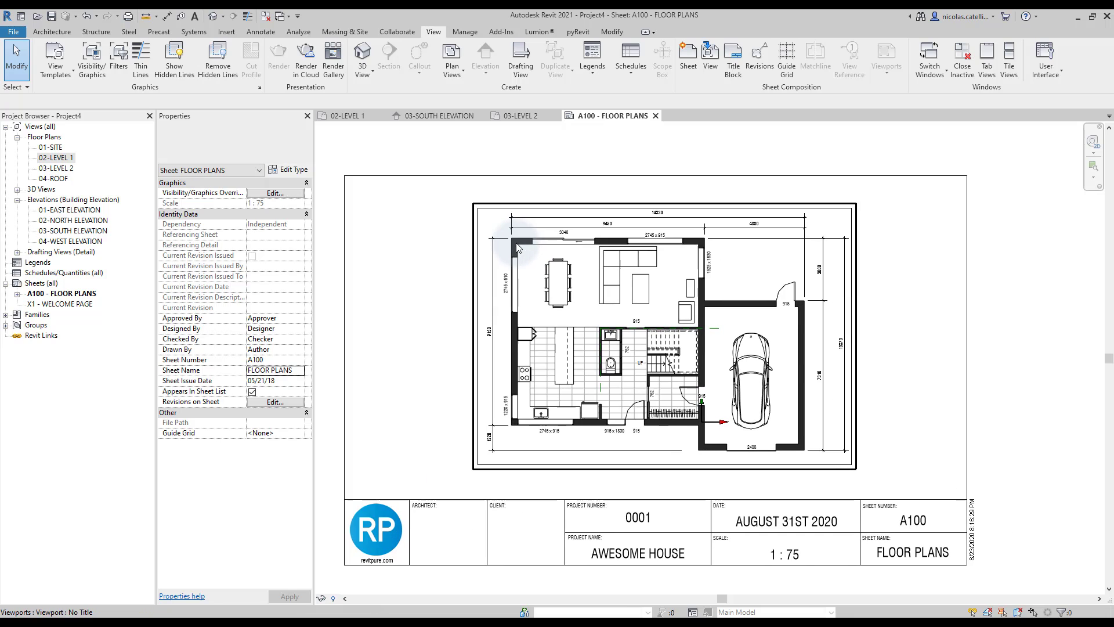